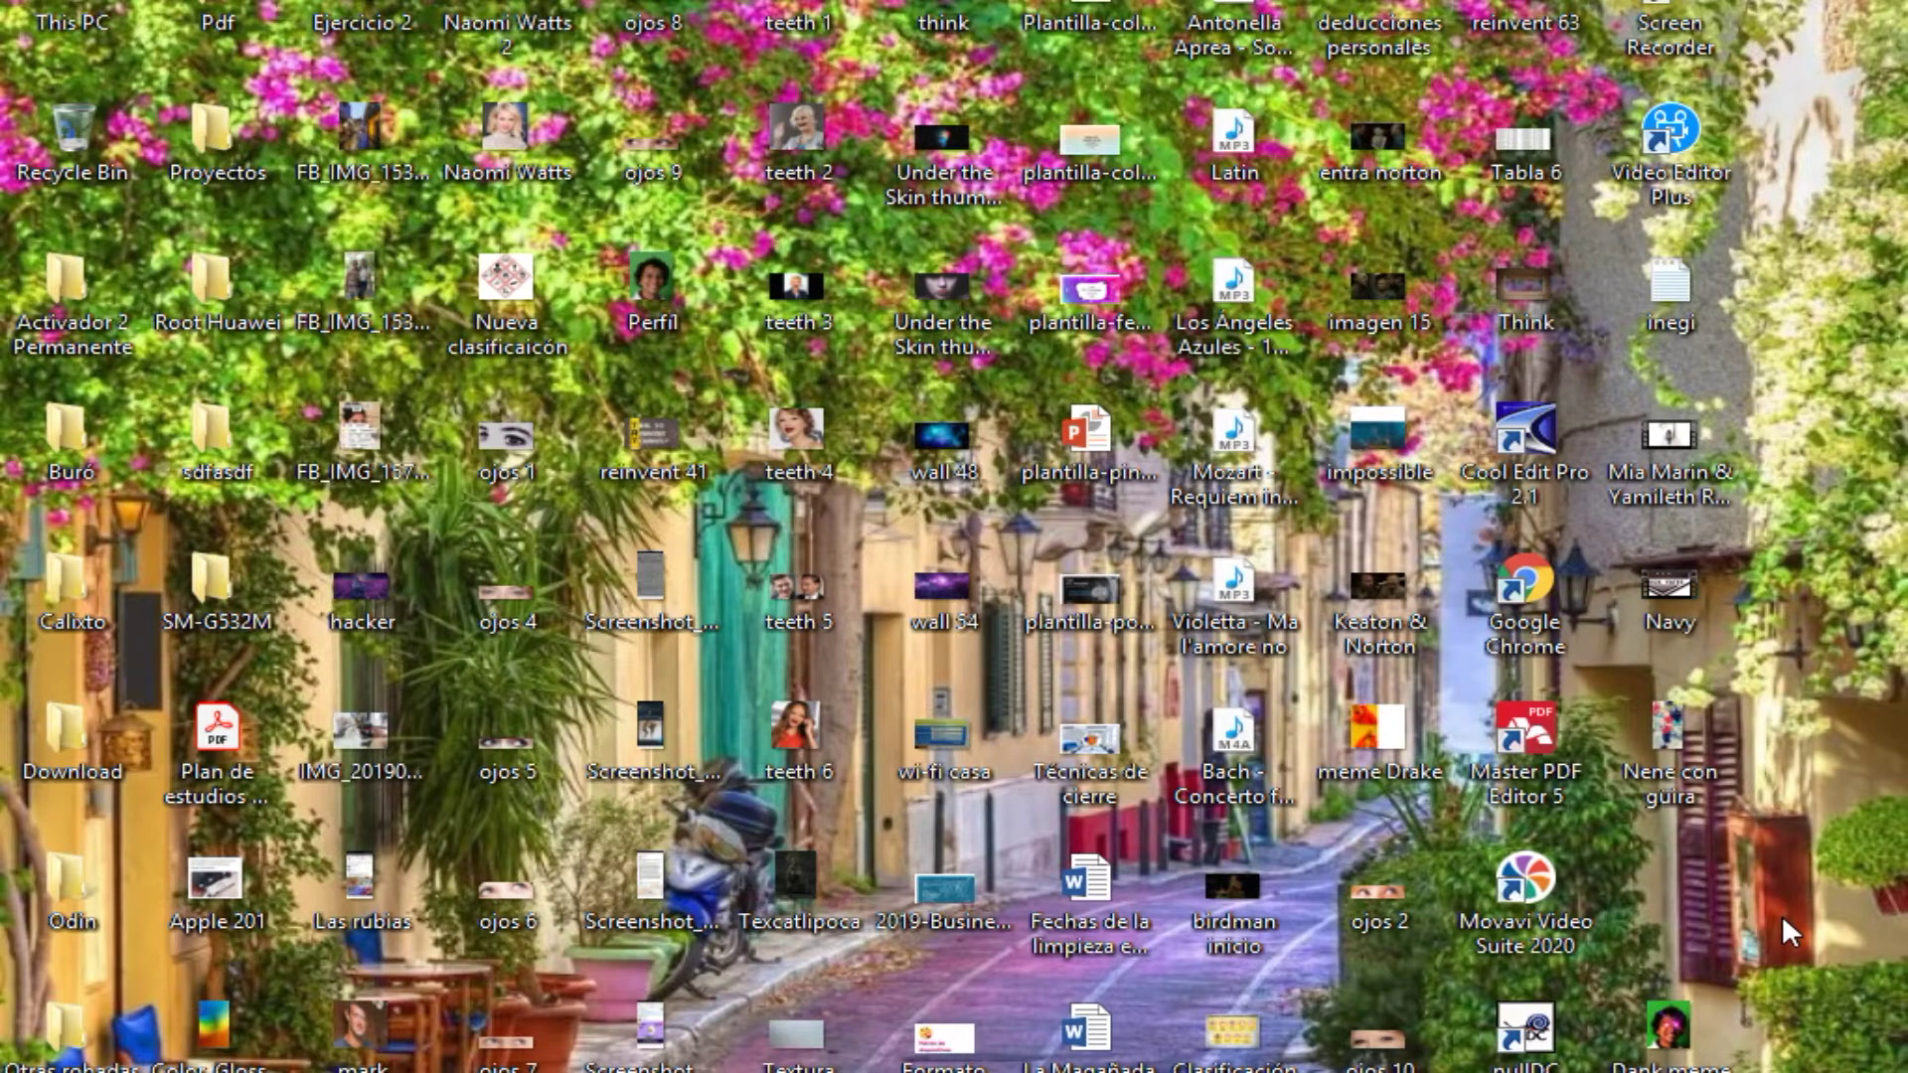
# - Launch PowerPoint, open the recent '07 - Lenguaje corporal' file and show slide 2, LA PRÓPIA
pyautogui.press('super')
pyautogui.click(874, 581)
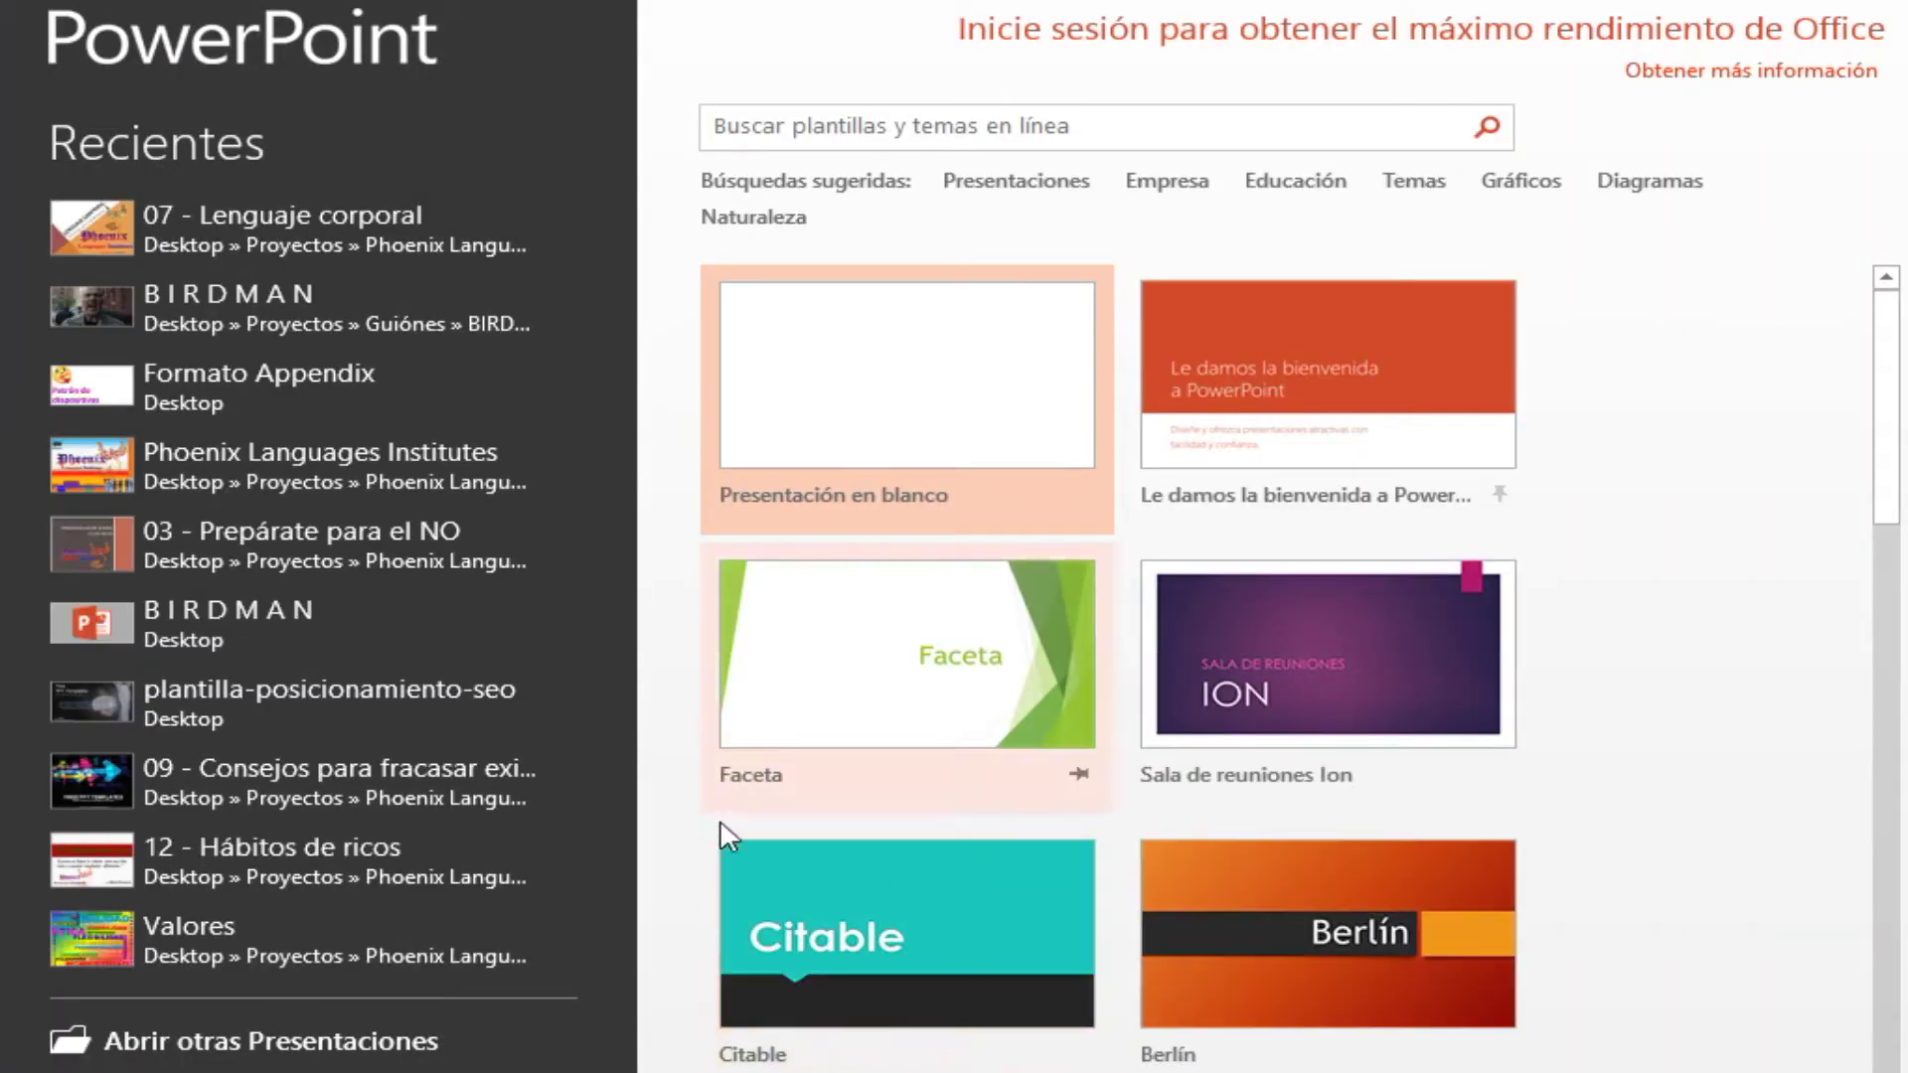
pyautogui.click(370, 237)
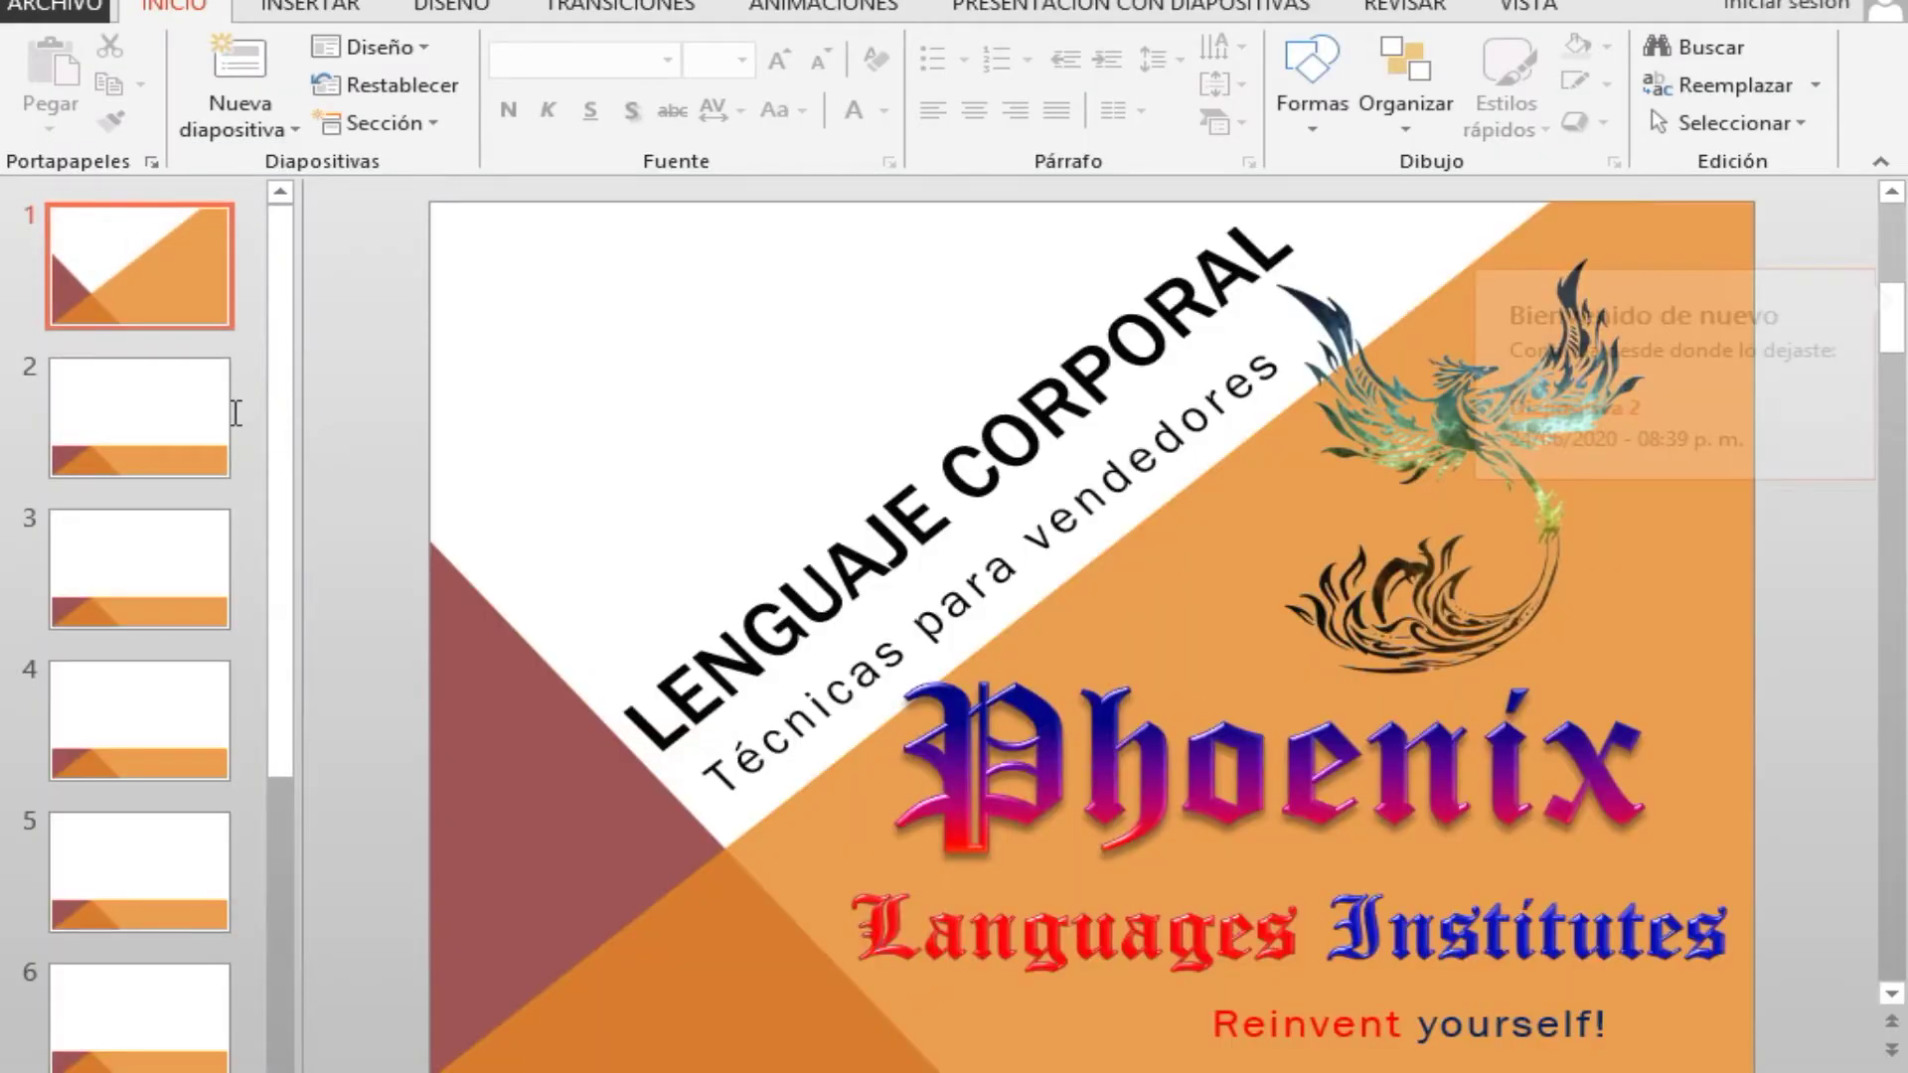
pyautogui.click(226, 430)
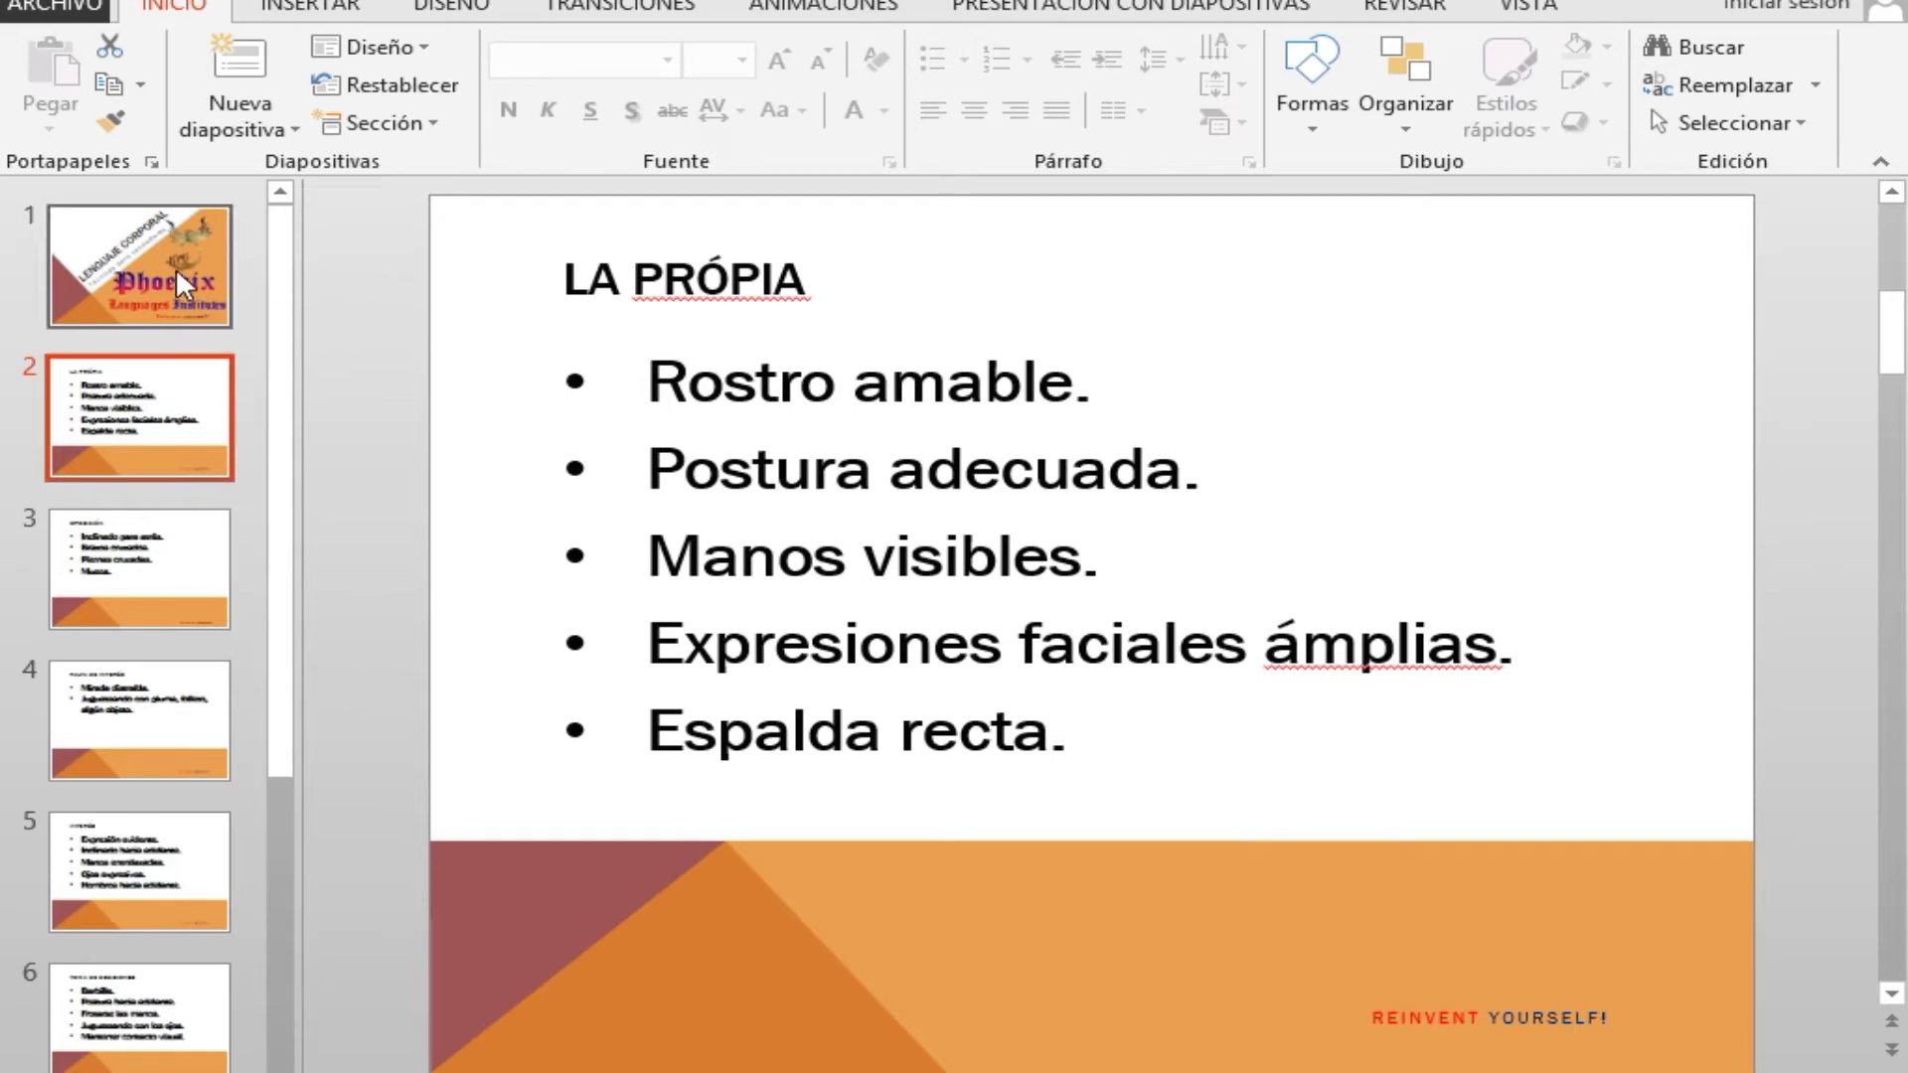
pyautogui.click(210, 312)
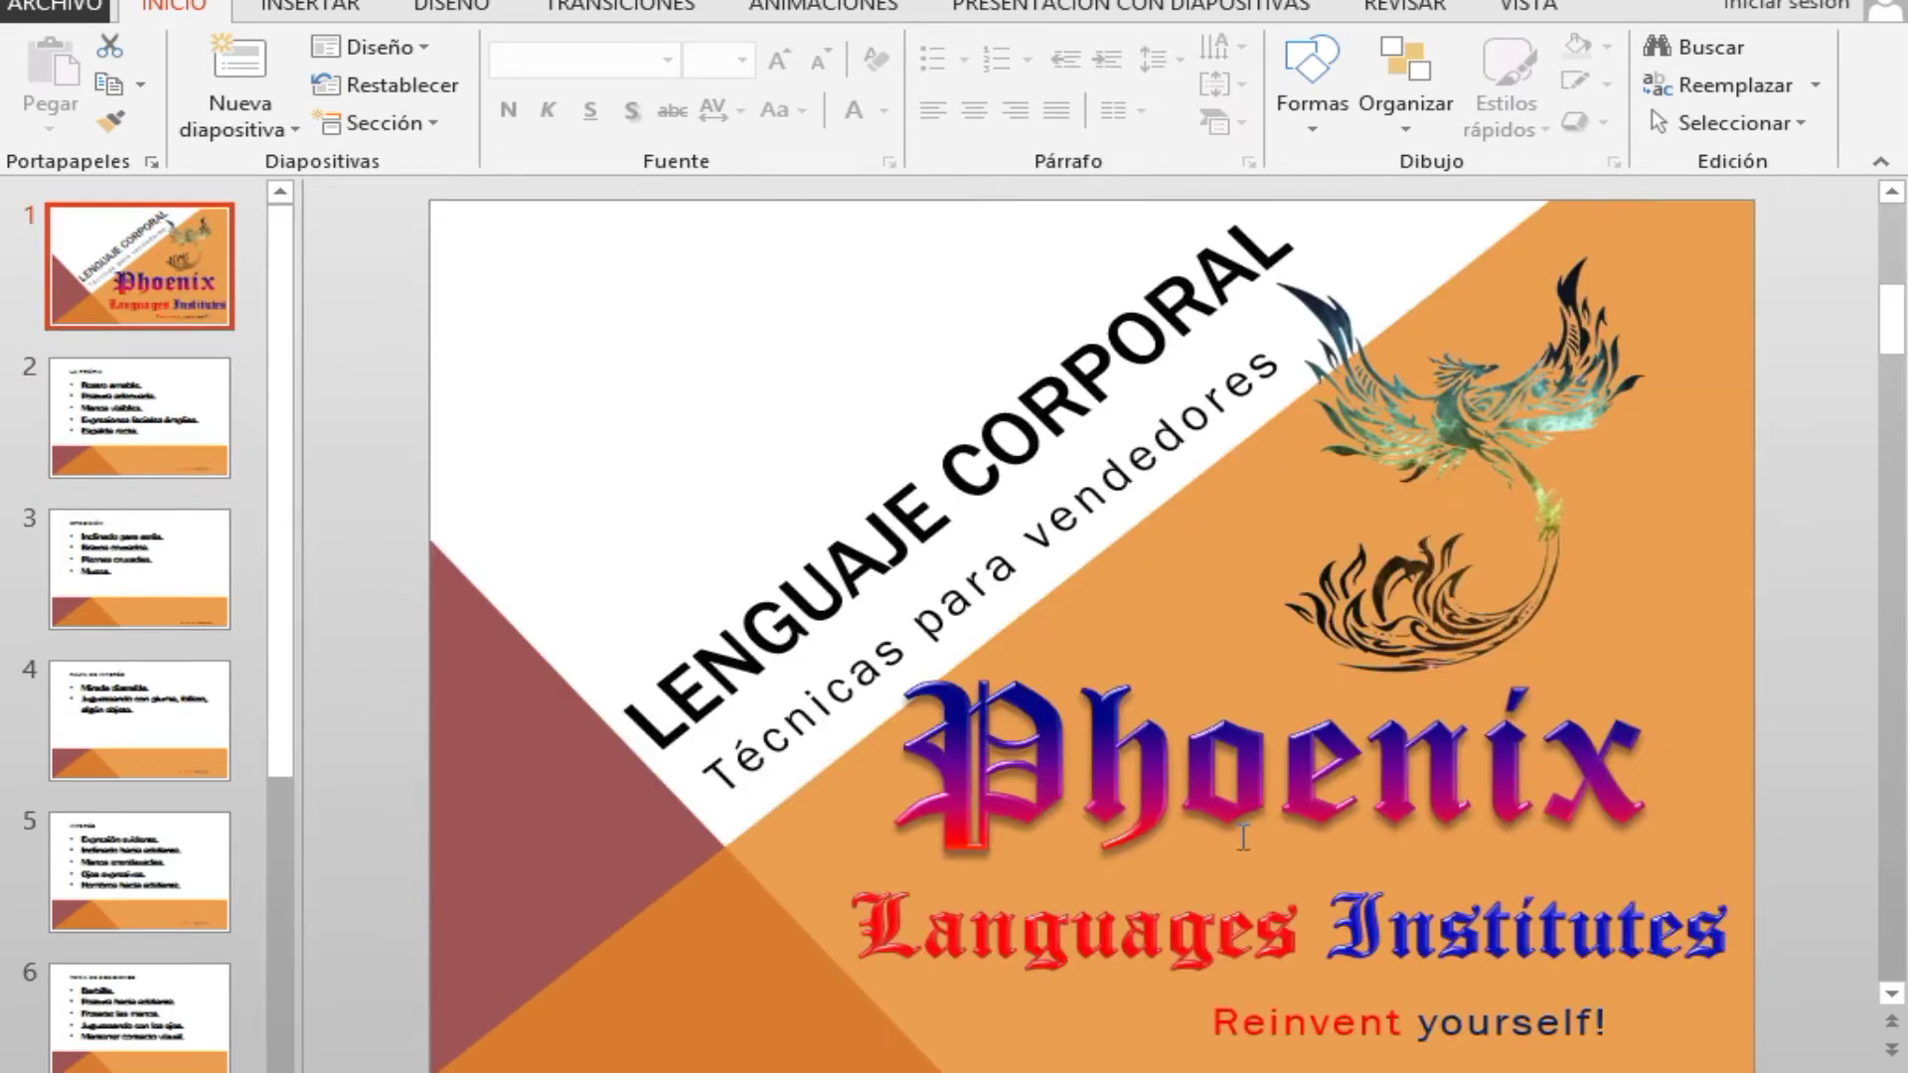
pyautogui.click(187, 439)
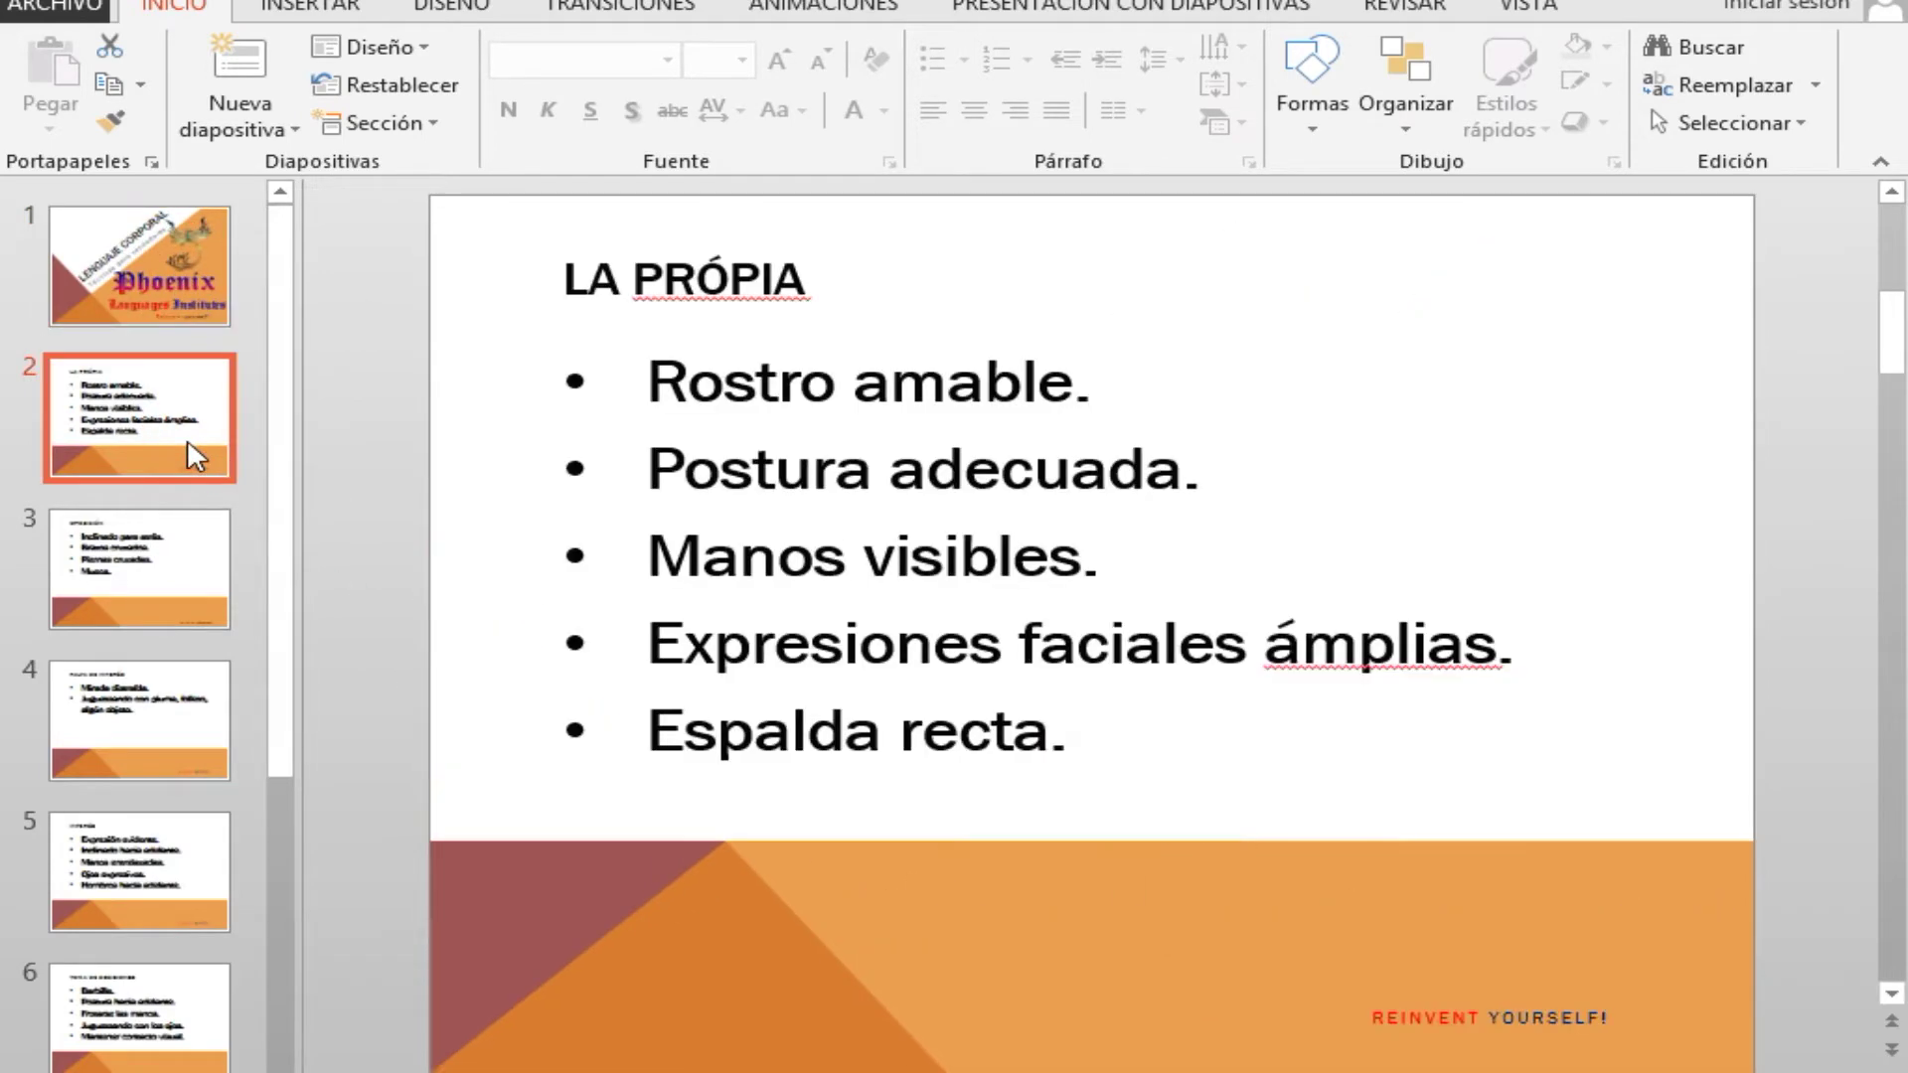
# - Replace the accented Ó in slide 2's title with a plain O, making it 'LA PROPIA'
pyautogui.click(697, 278)
pyautogui.press('Delete')
pyautogui.write('O')
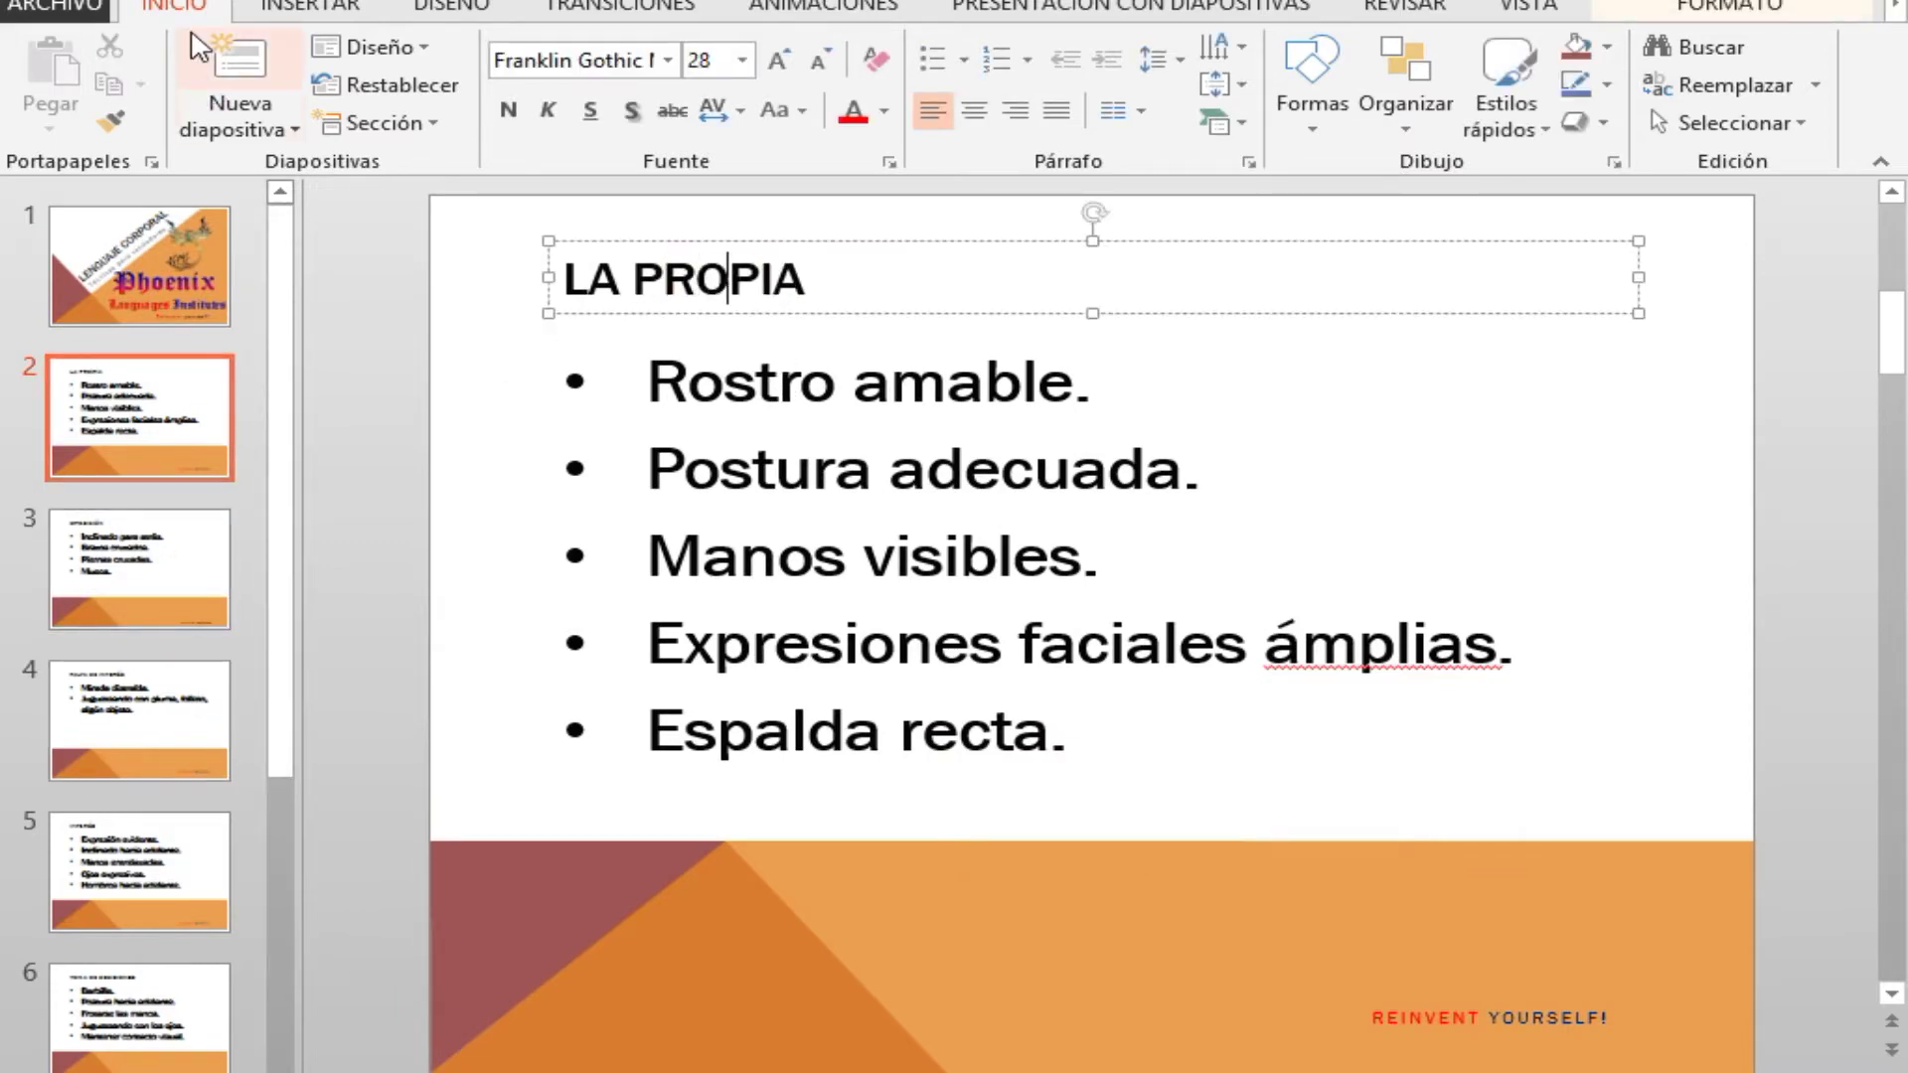
pyautogui.click(373, 47)
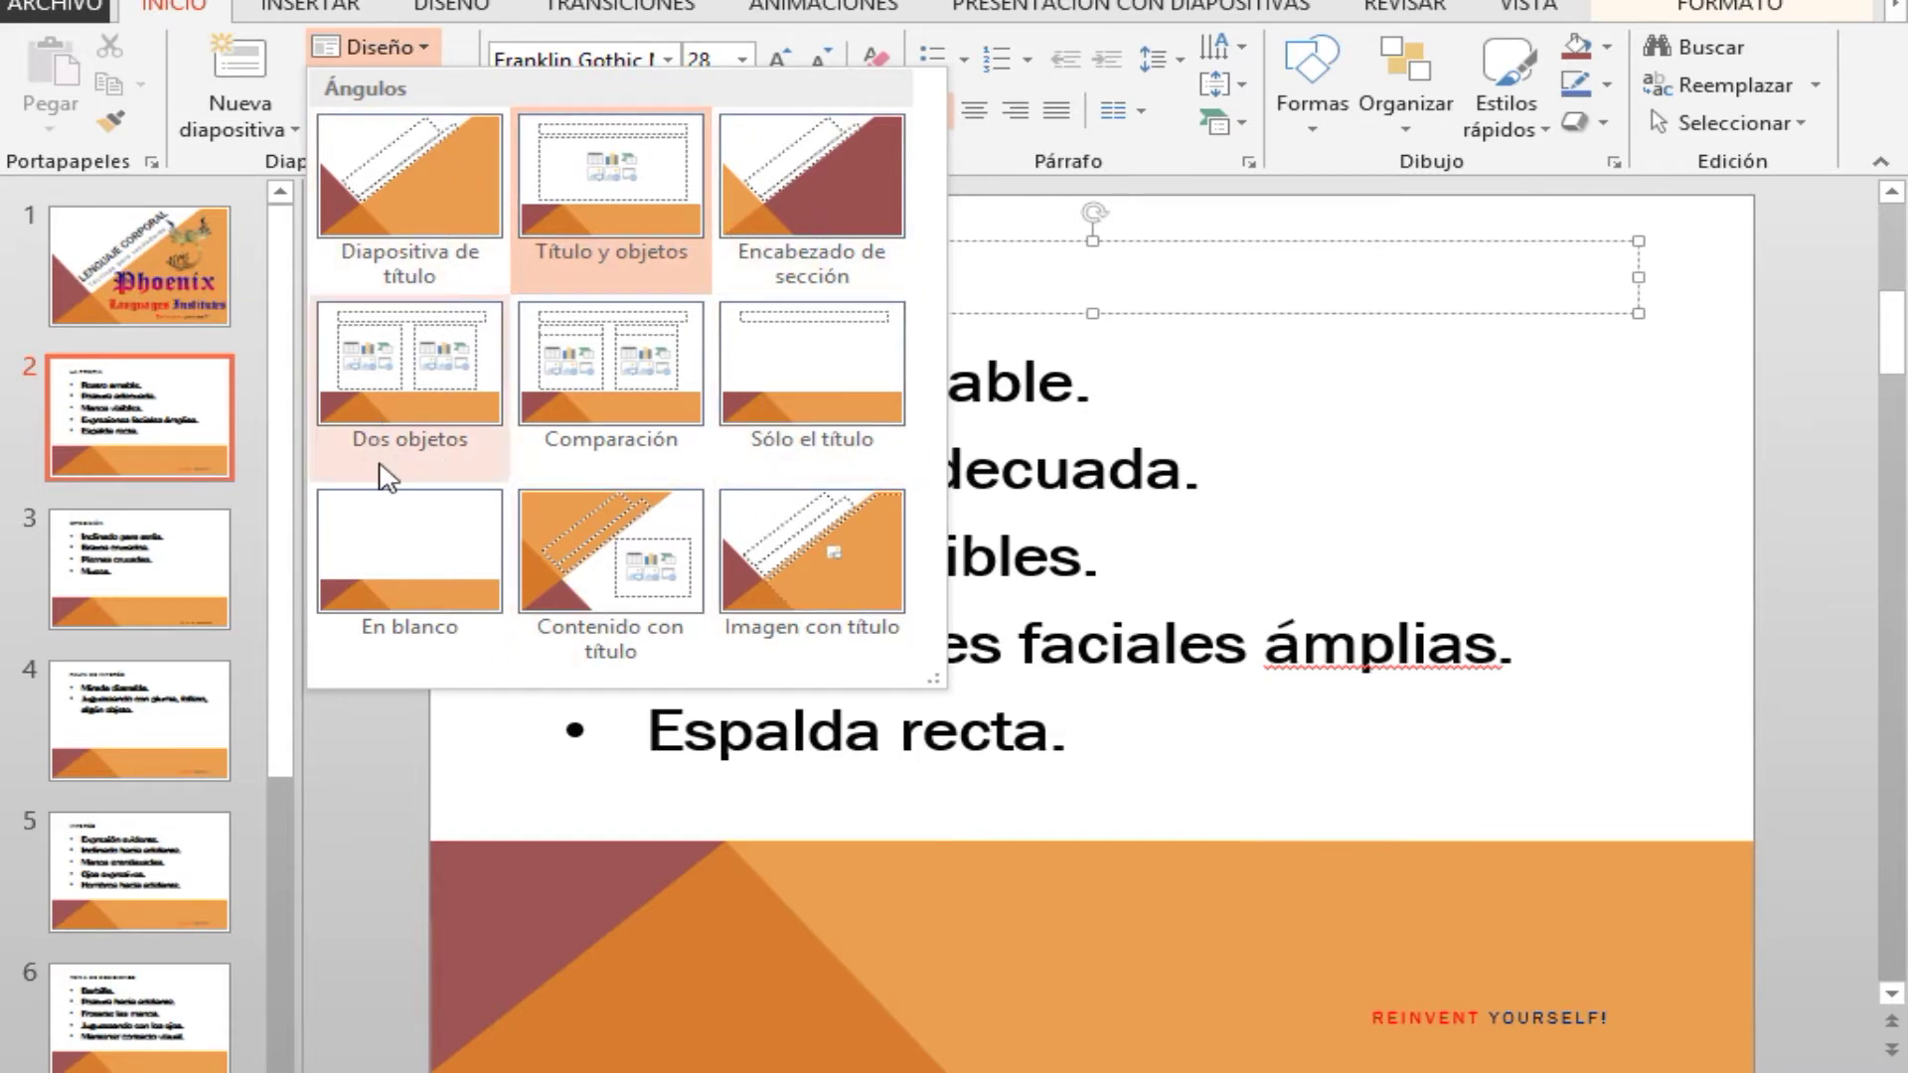
# - Apply the wood-frame Orgánico theme from the Design themes gallery
pyautogui.click(449, 18)
pyautogui.click(446, 12)
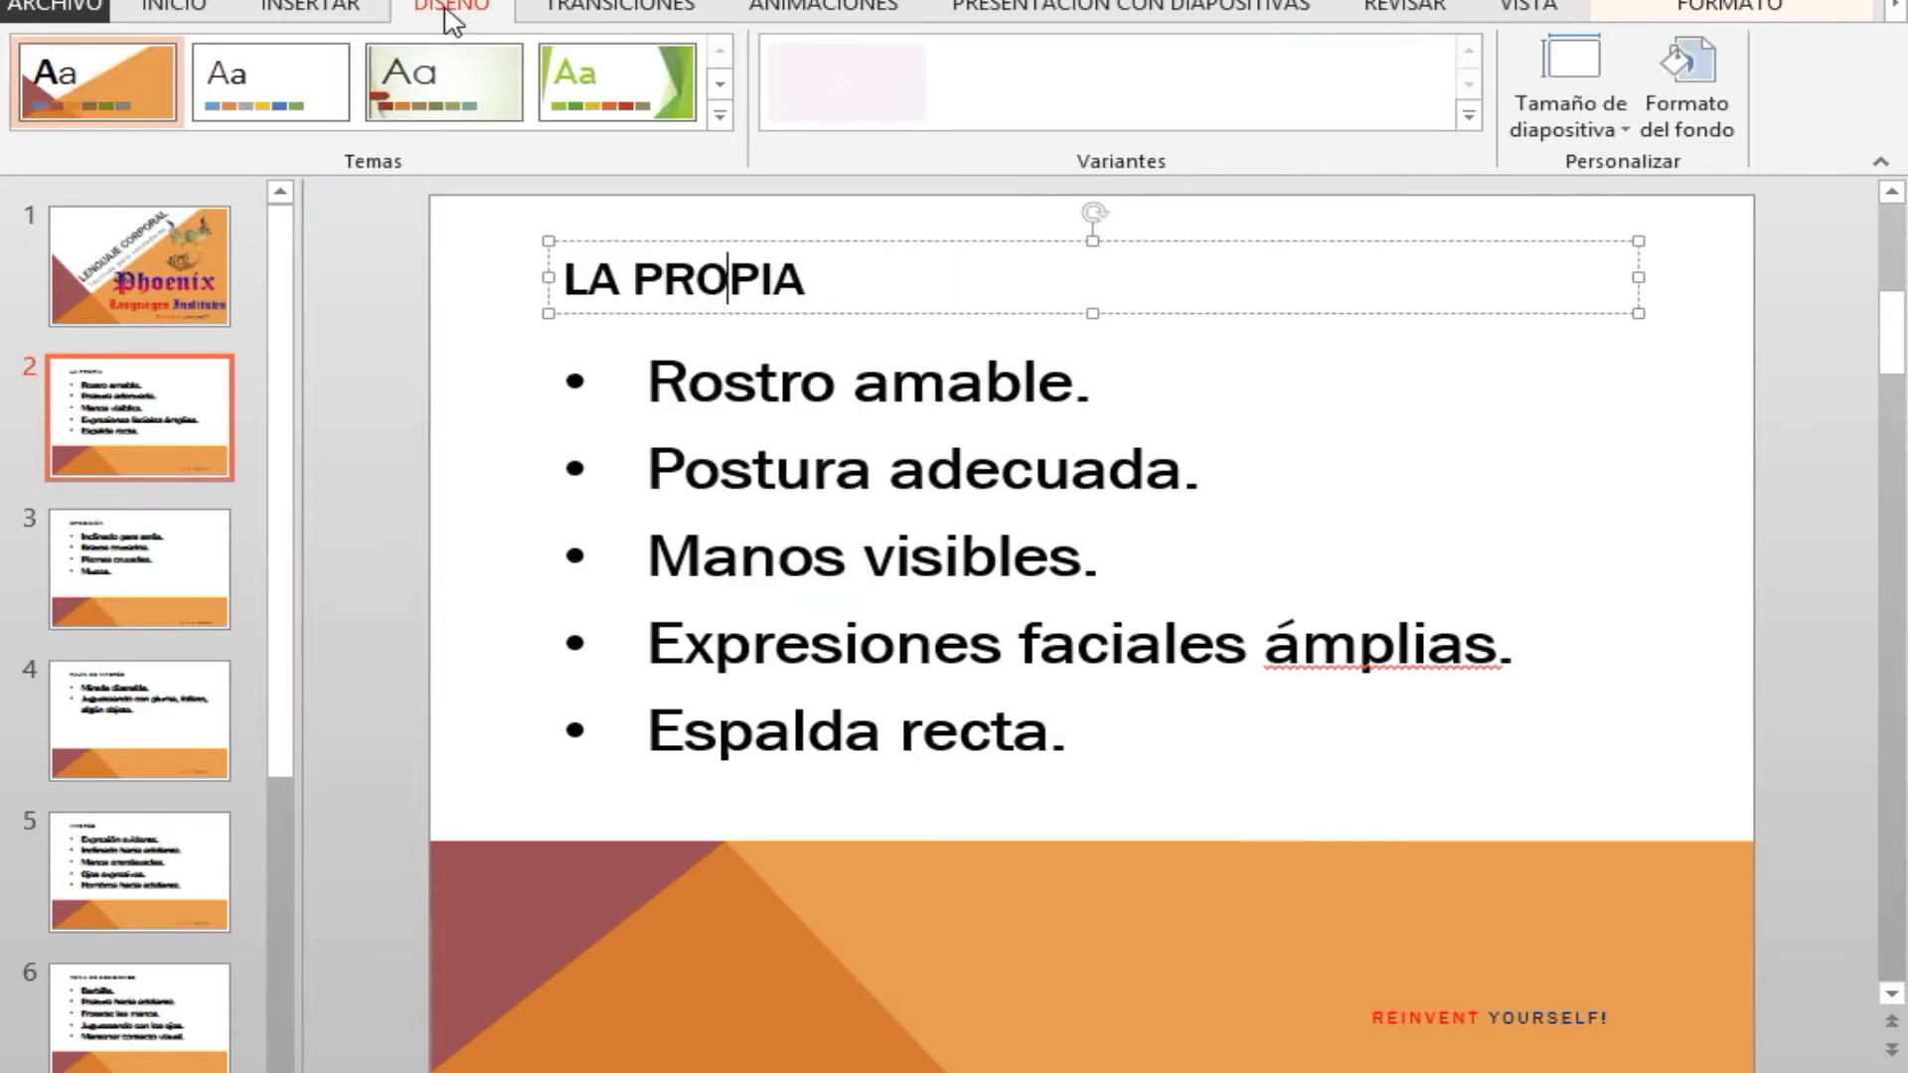
pyautogui.click(719, 83)
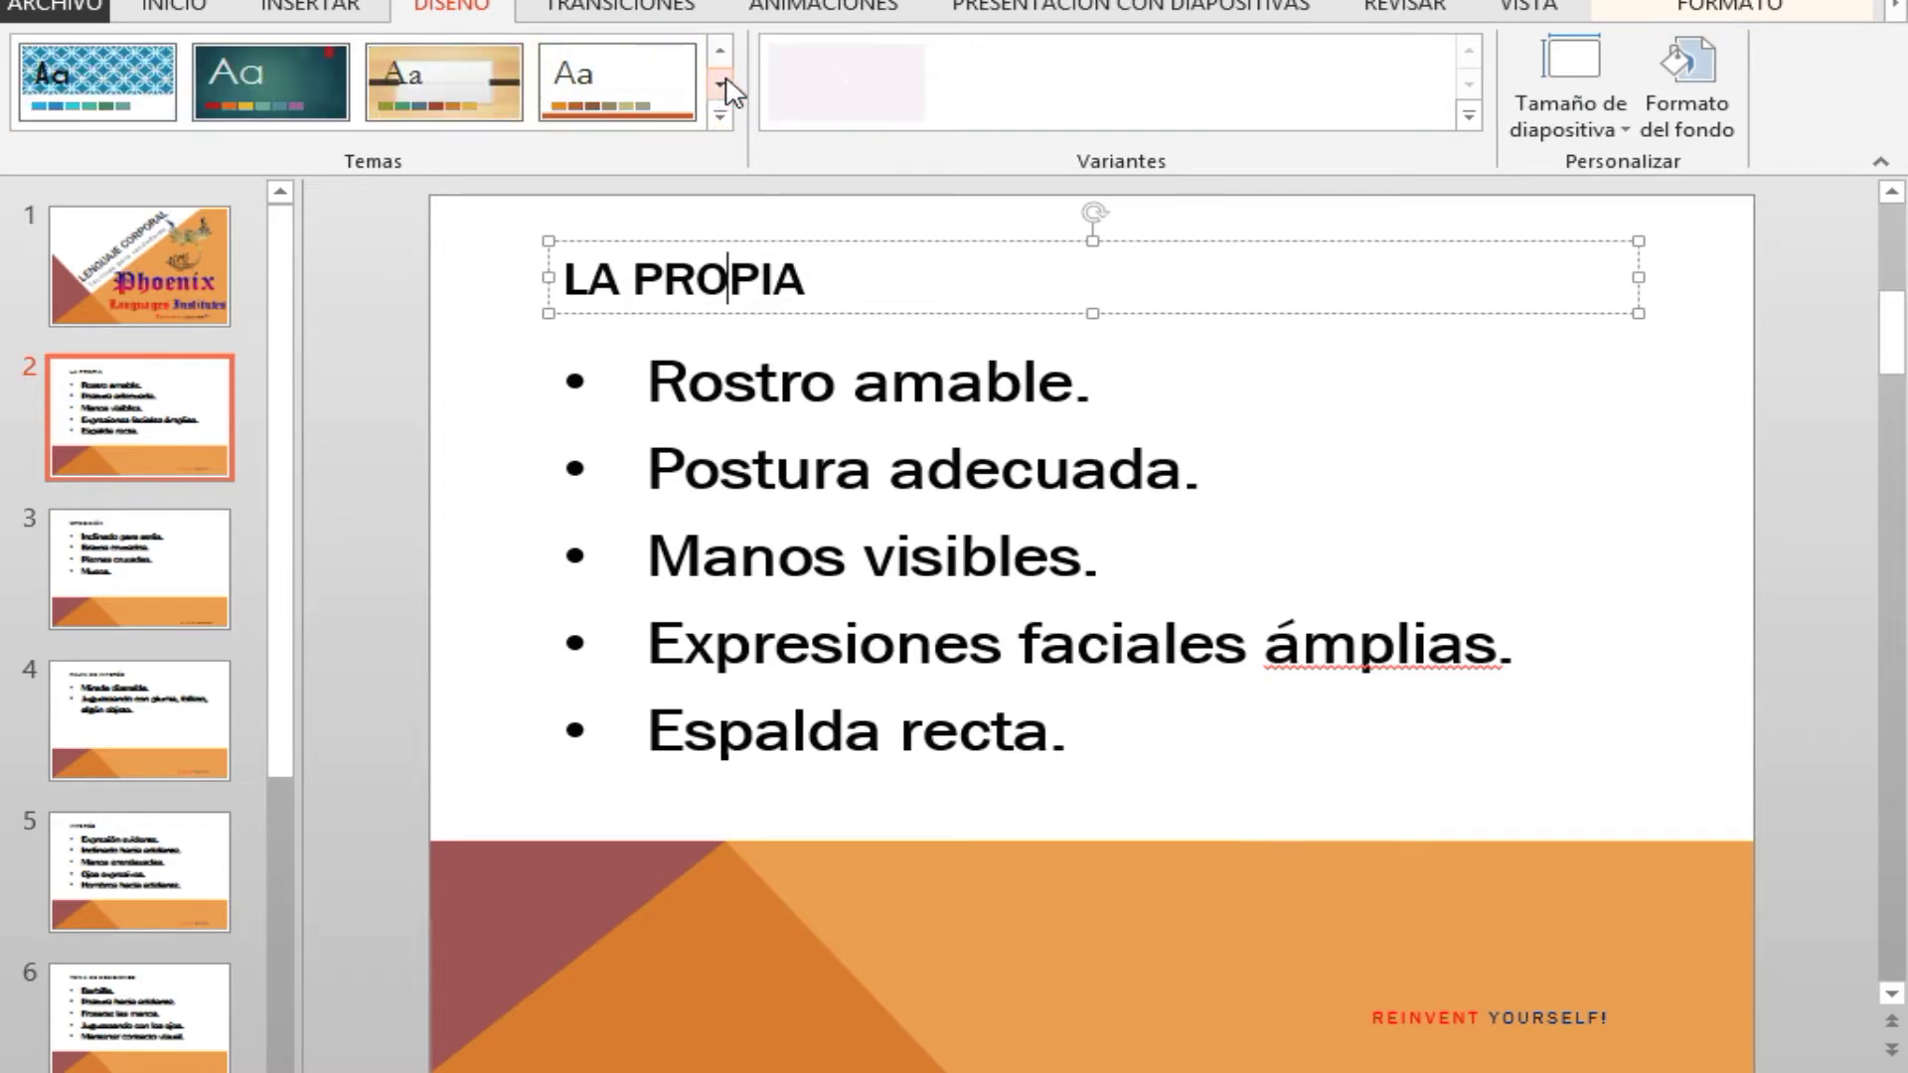
pyautogui.click(487, 108)
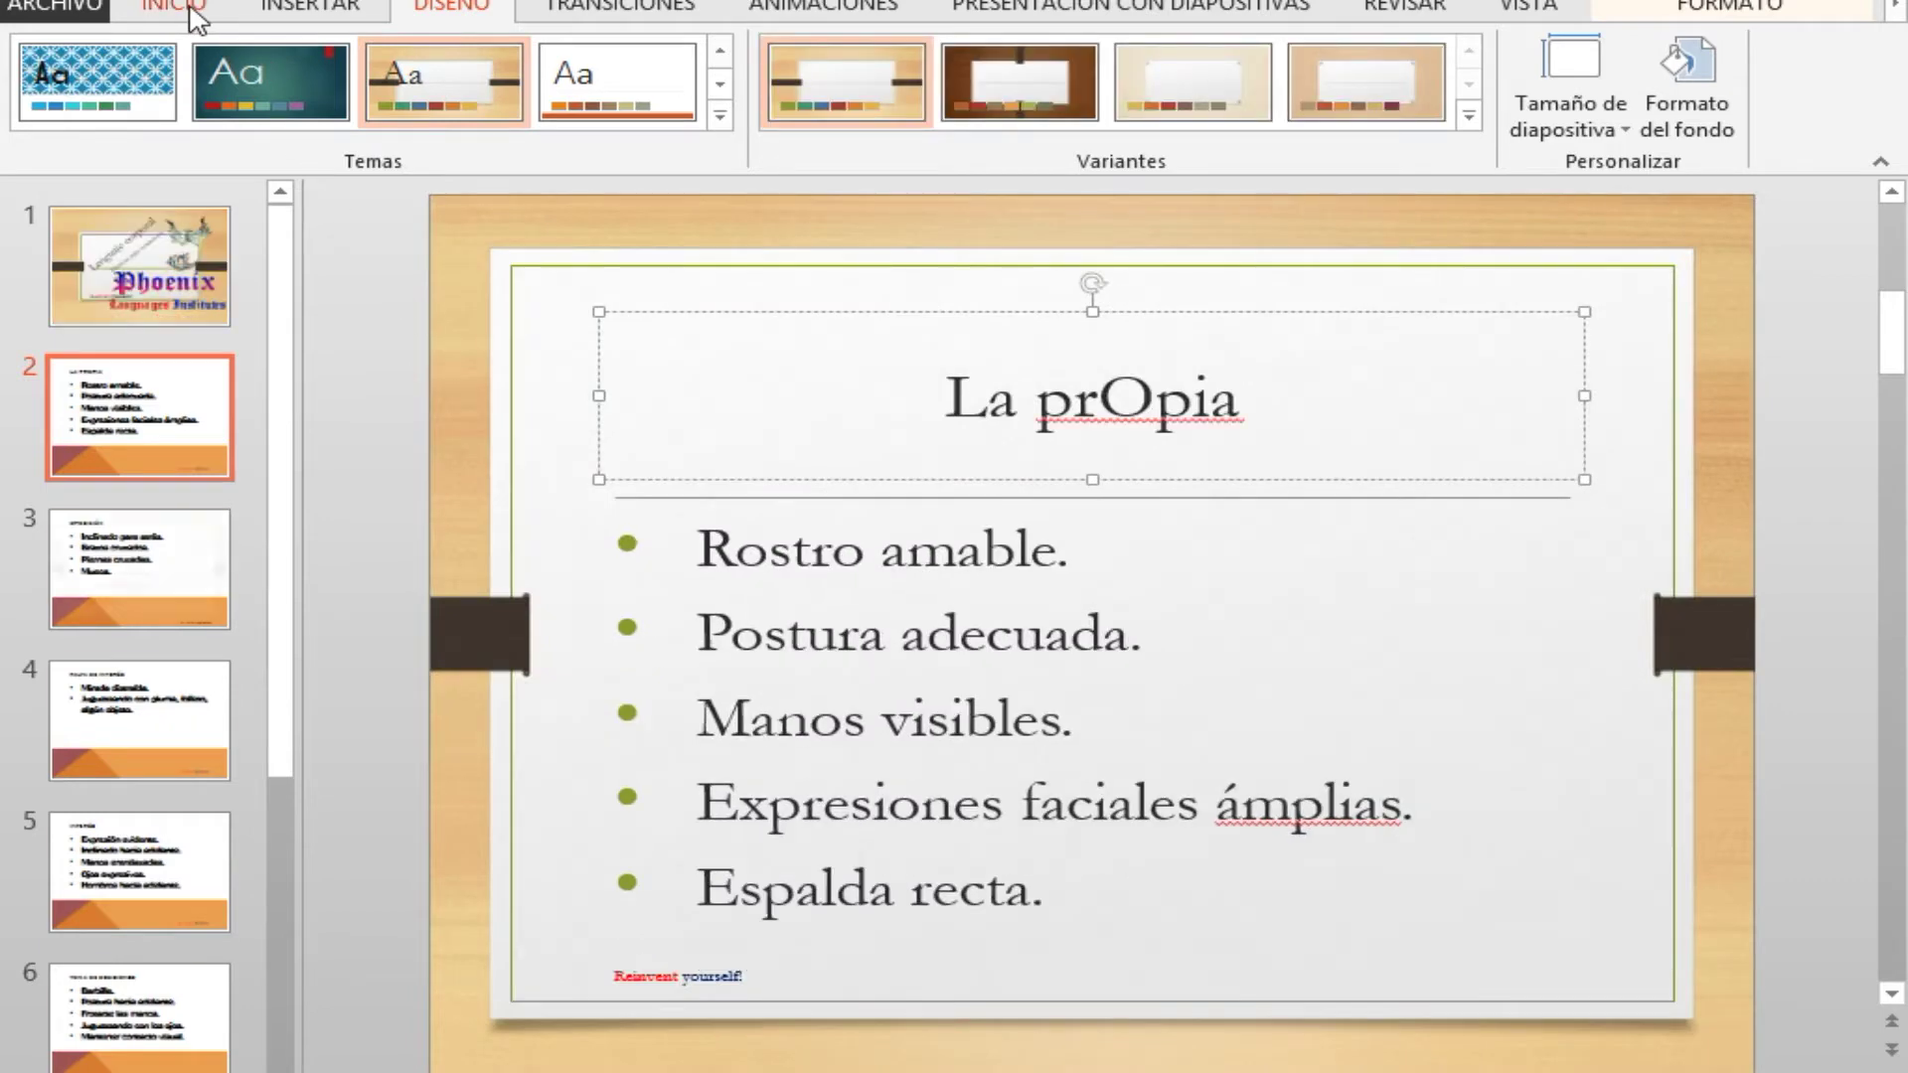
# - Try the Title Slide, Section Header and Two Content layouts on slide 2
pyautogui.click(177, 14)
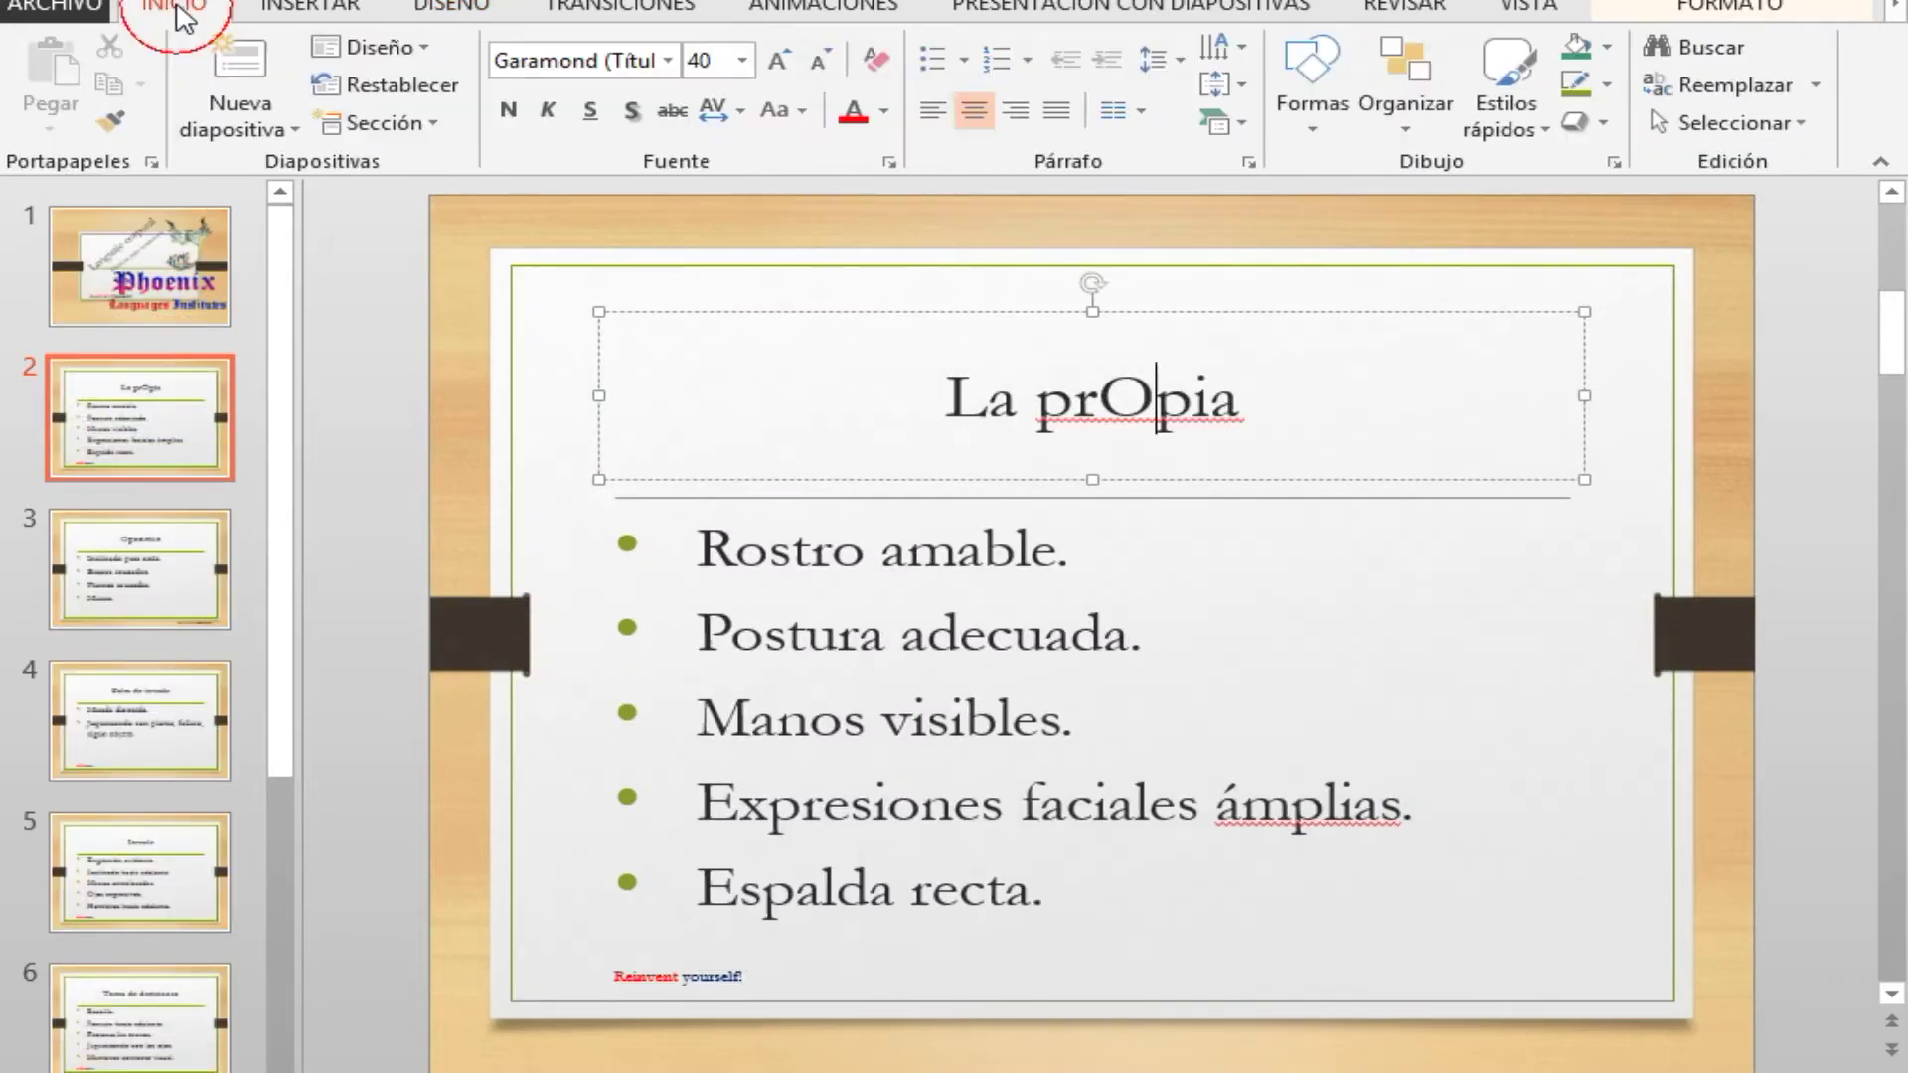
pyautogui.click(425, 47)
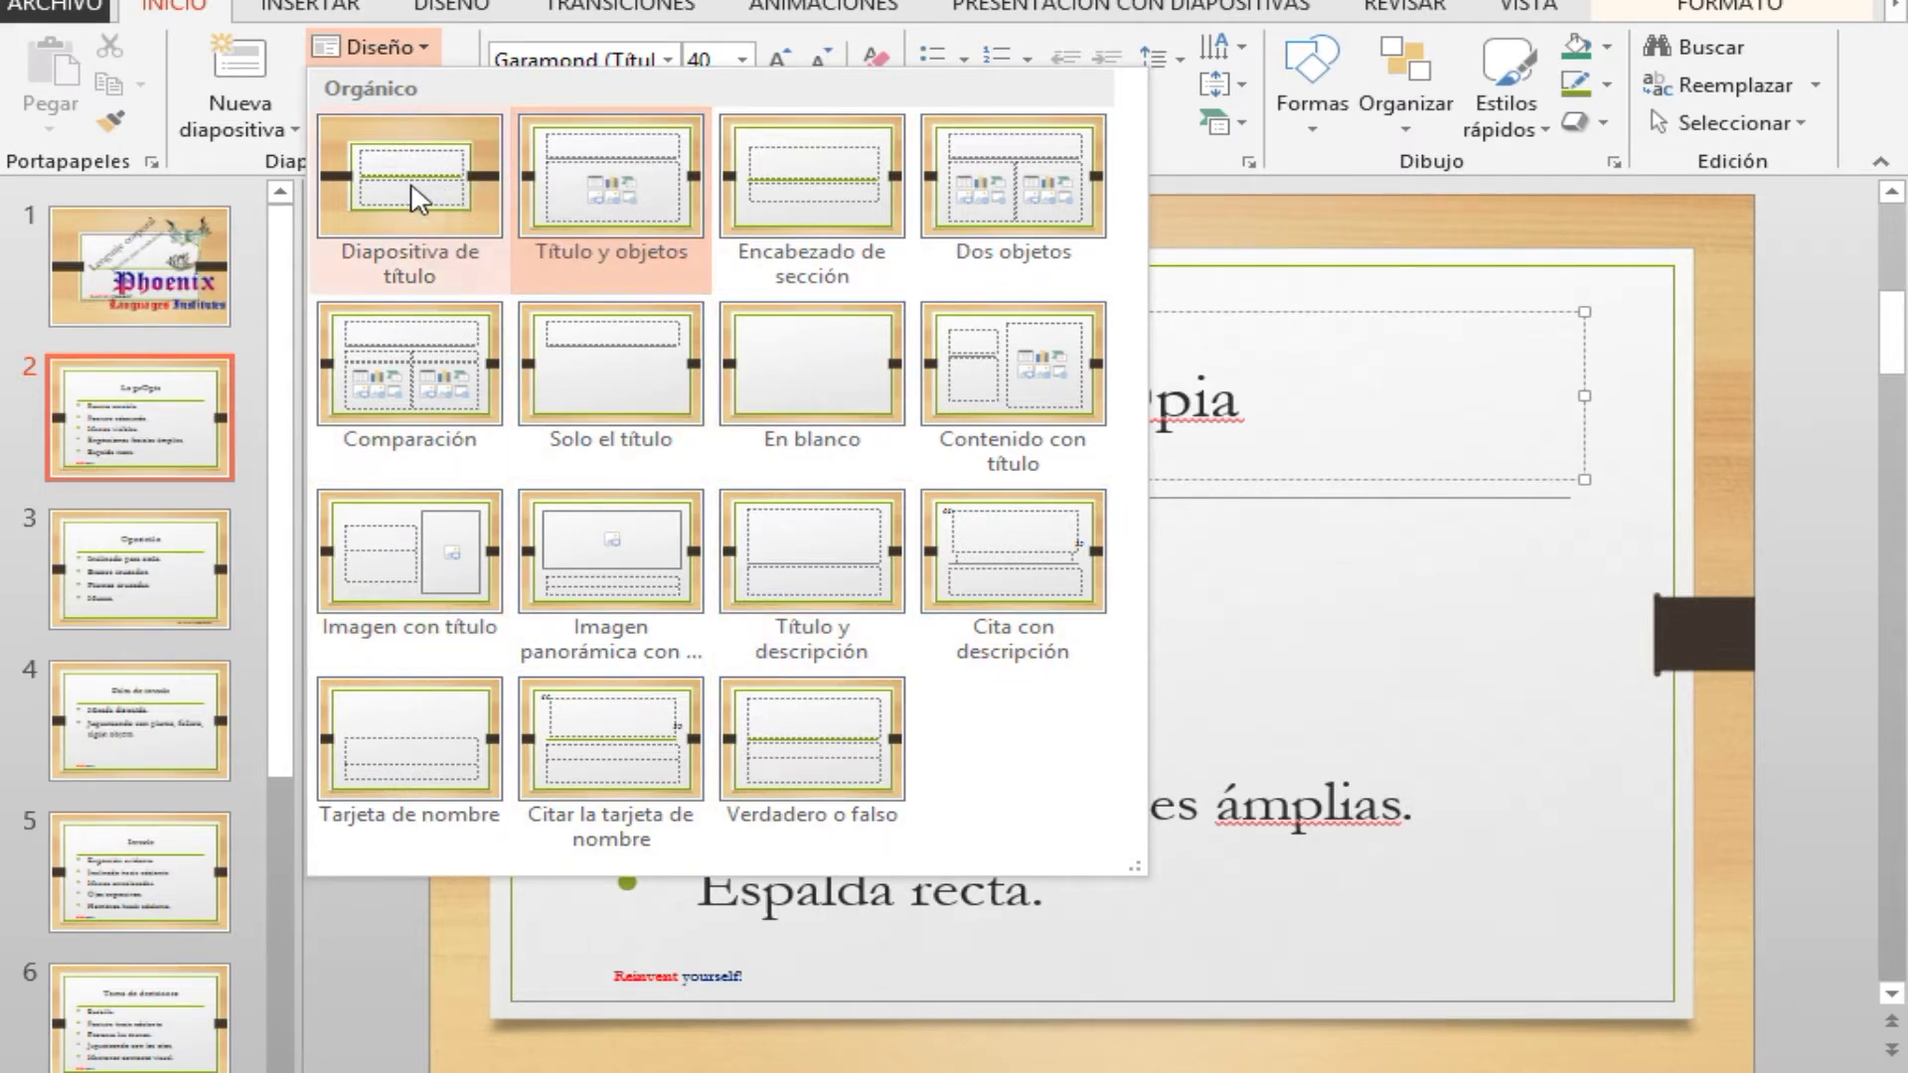
pyautogui.click(437, 193)
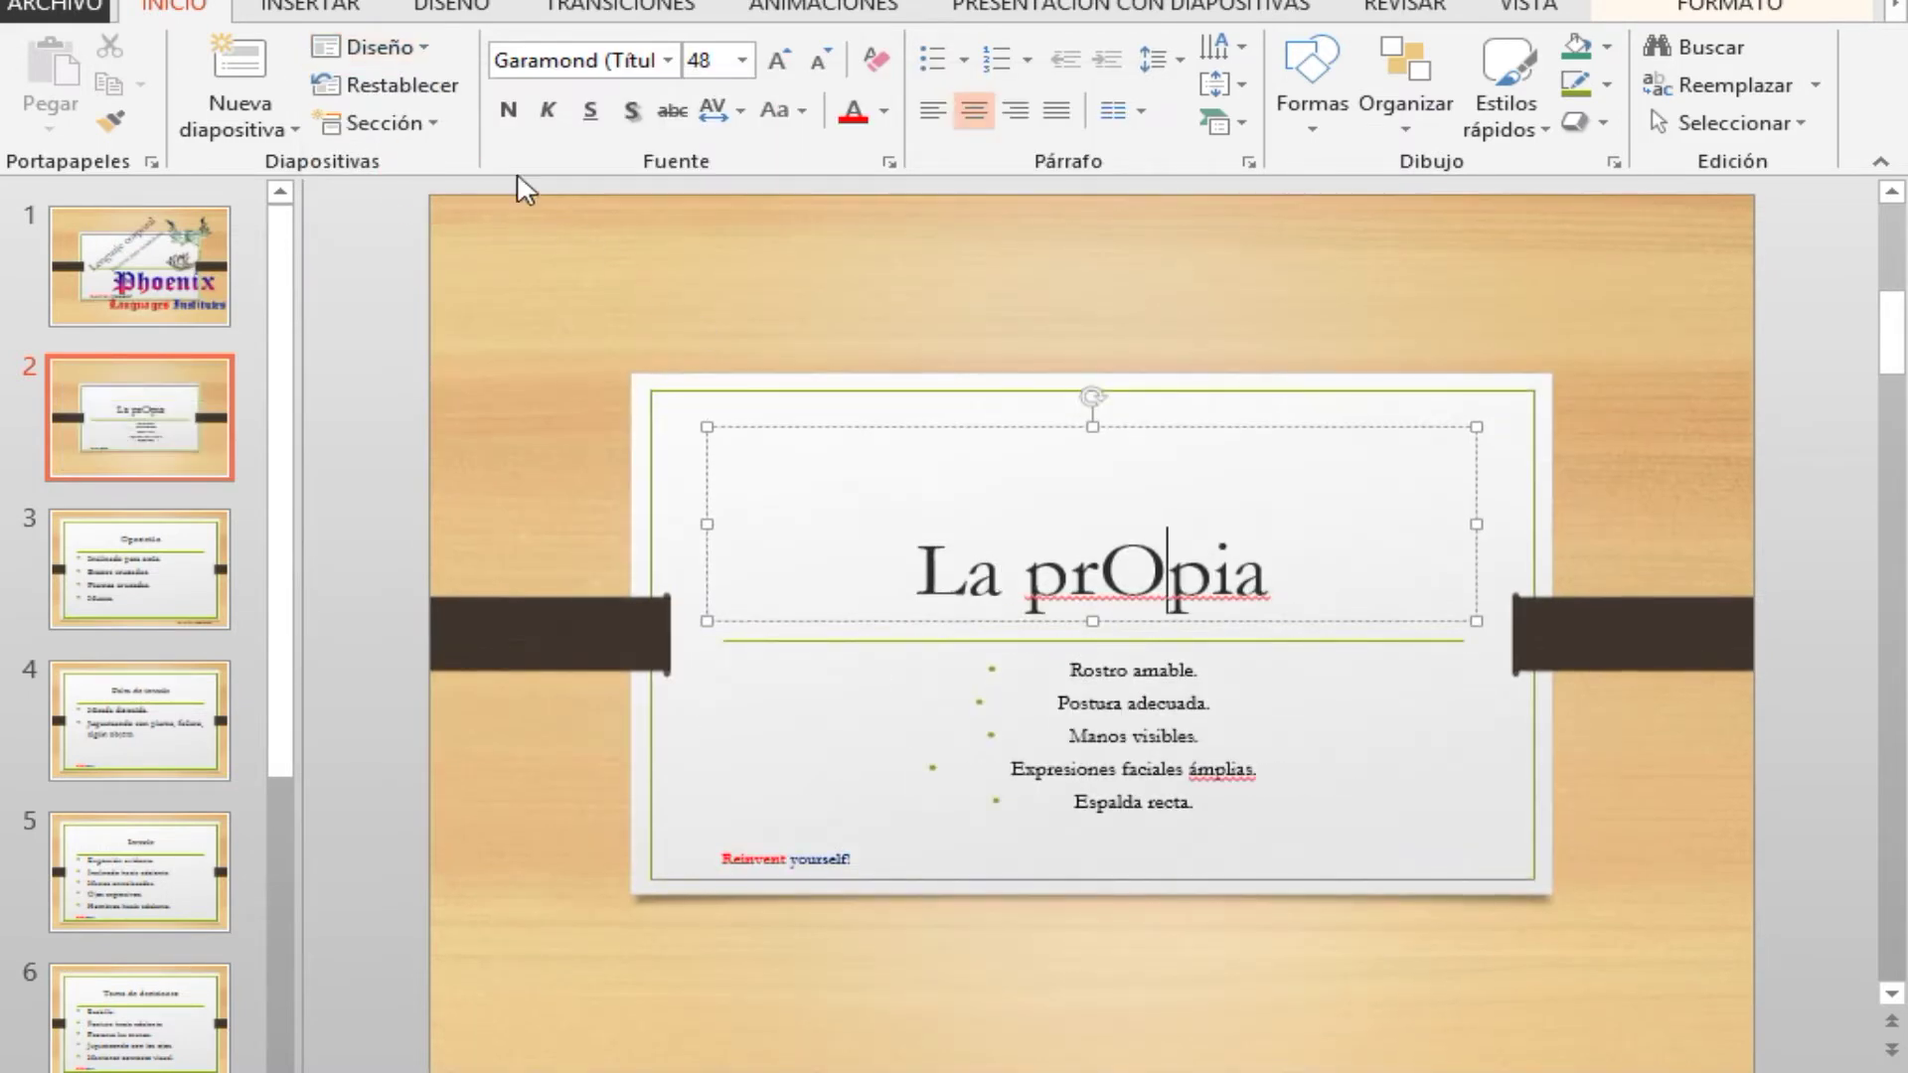
pyautogui.click(372, 47)
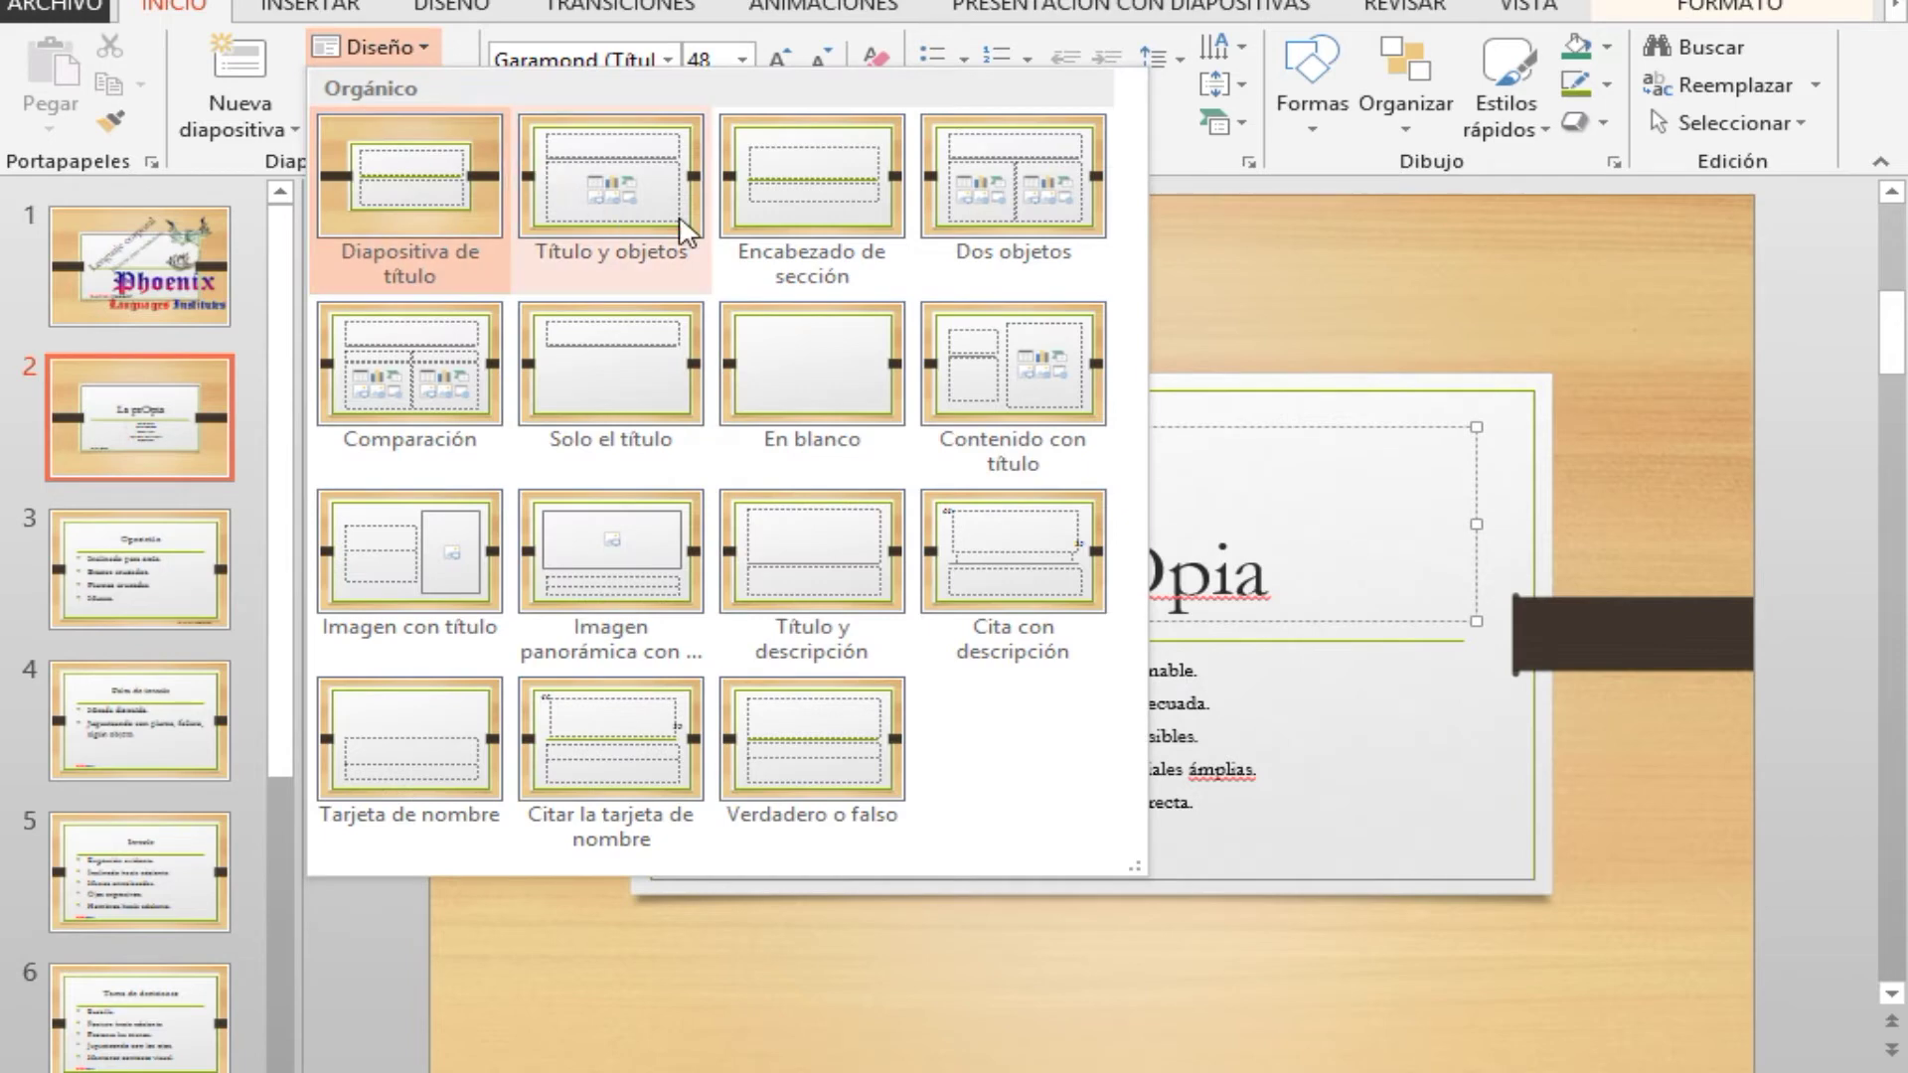
pyautogui.click(835, 179)
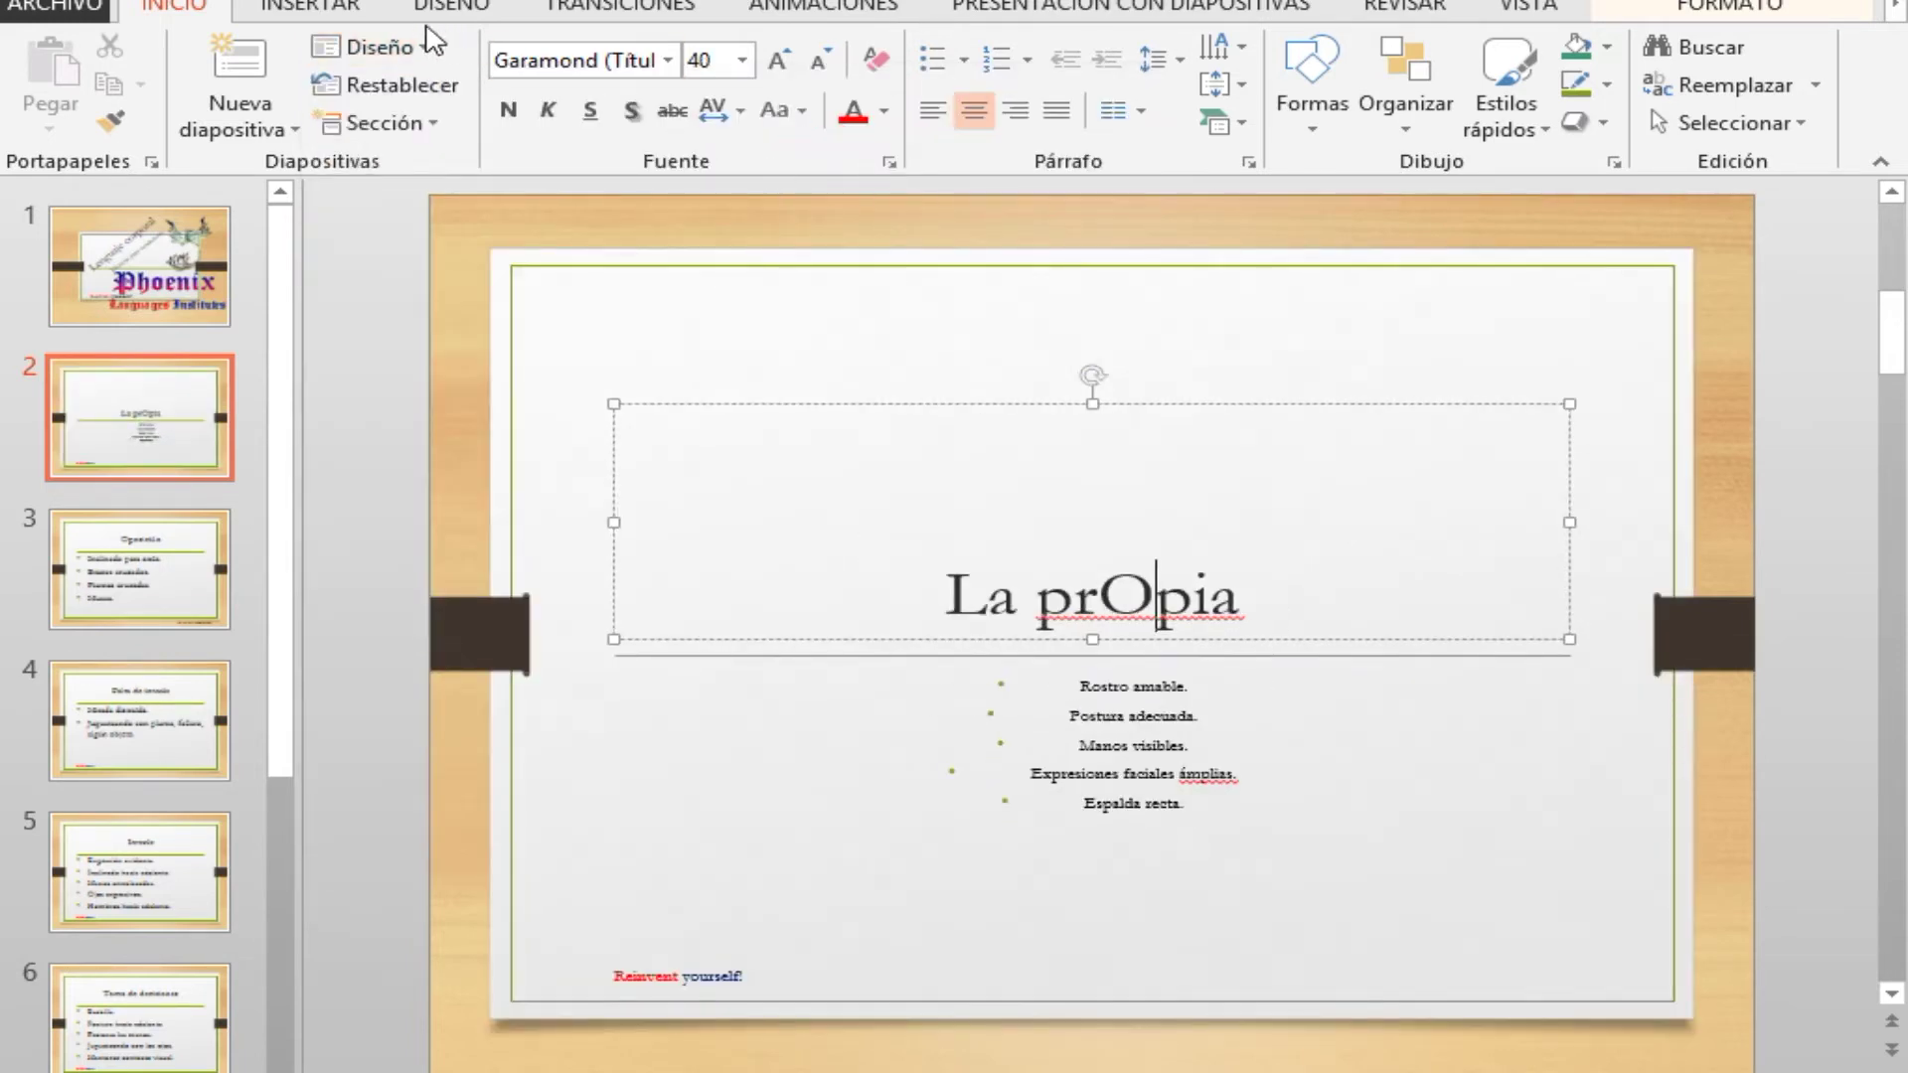
pyautogui.click(396, 52)
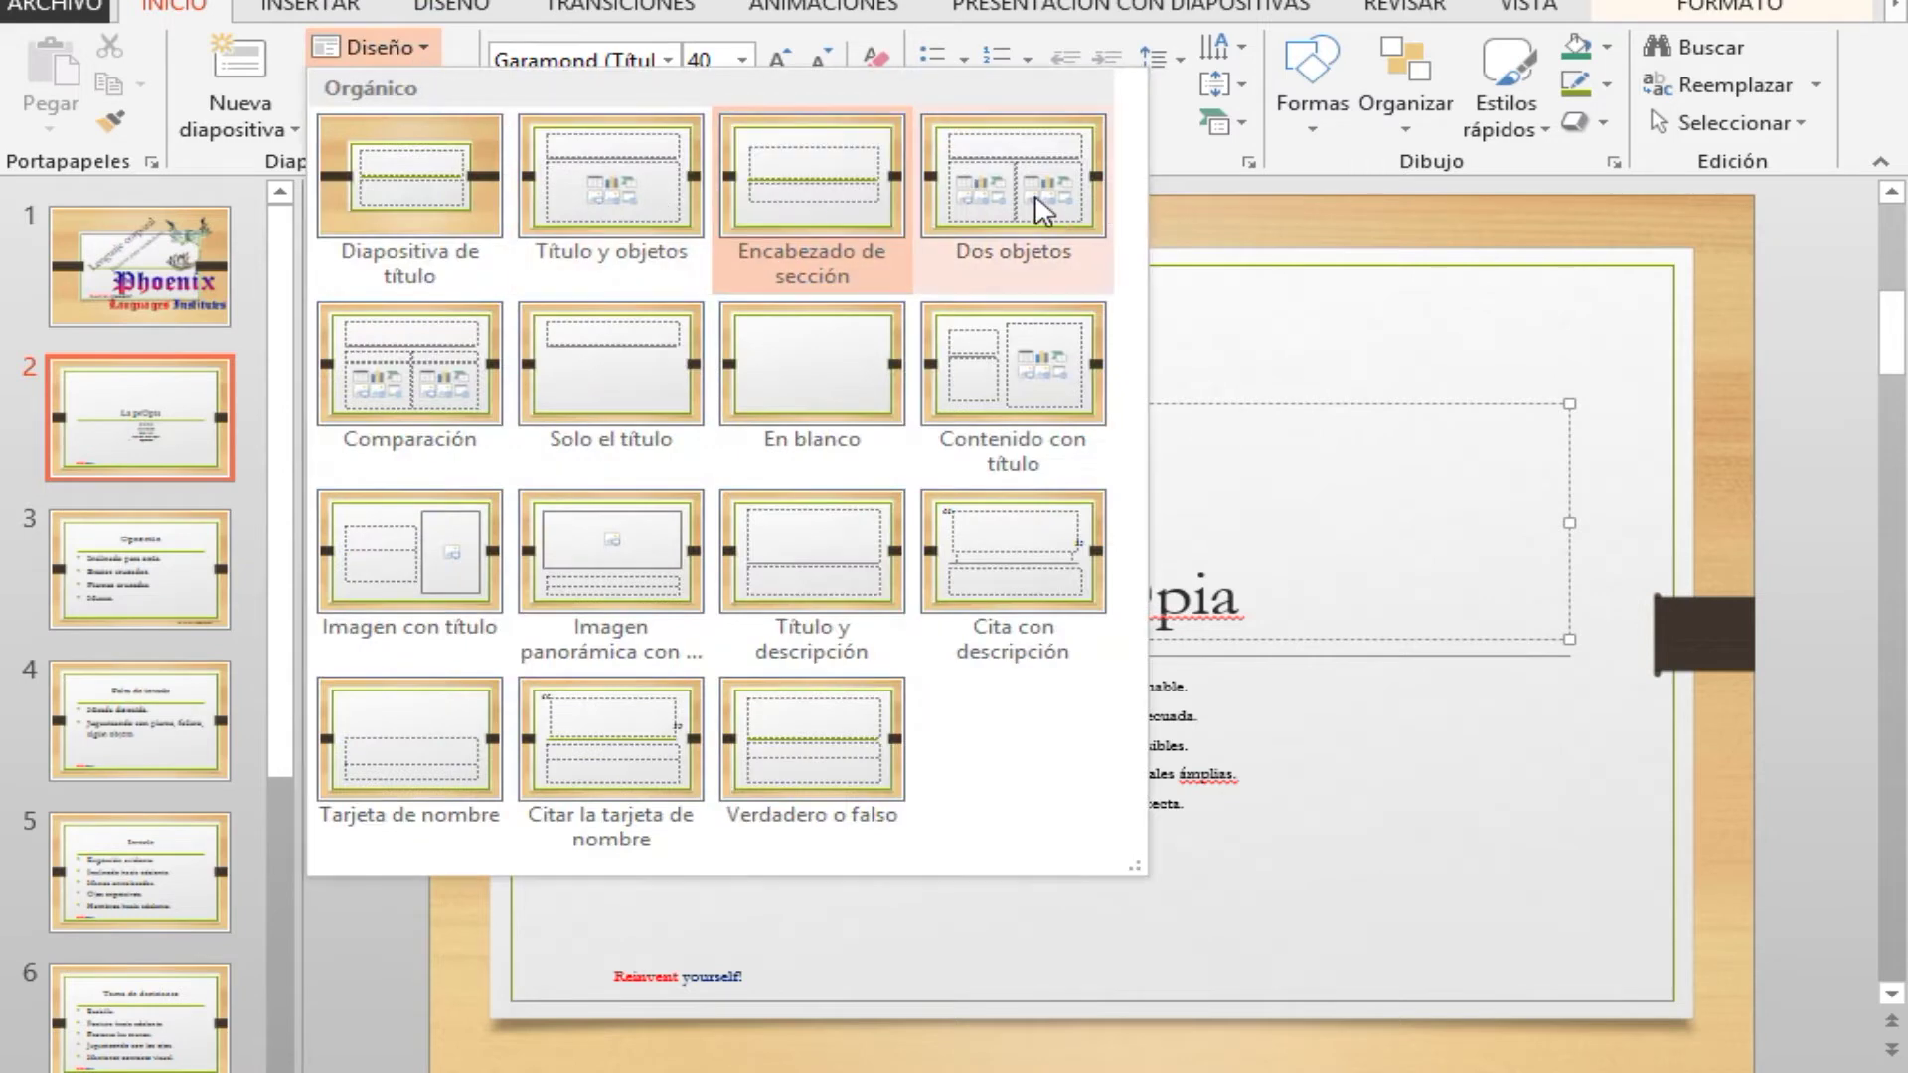
pyautogui.click(1033, 193)
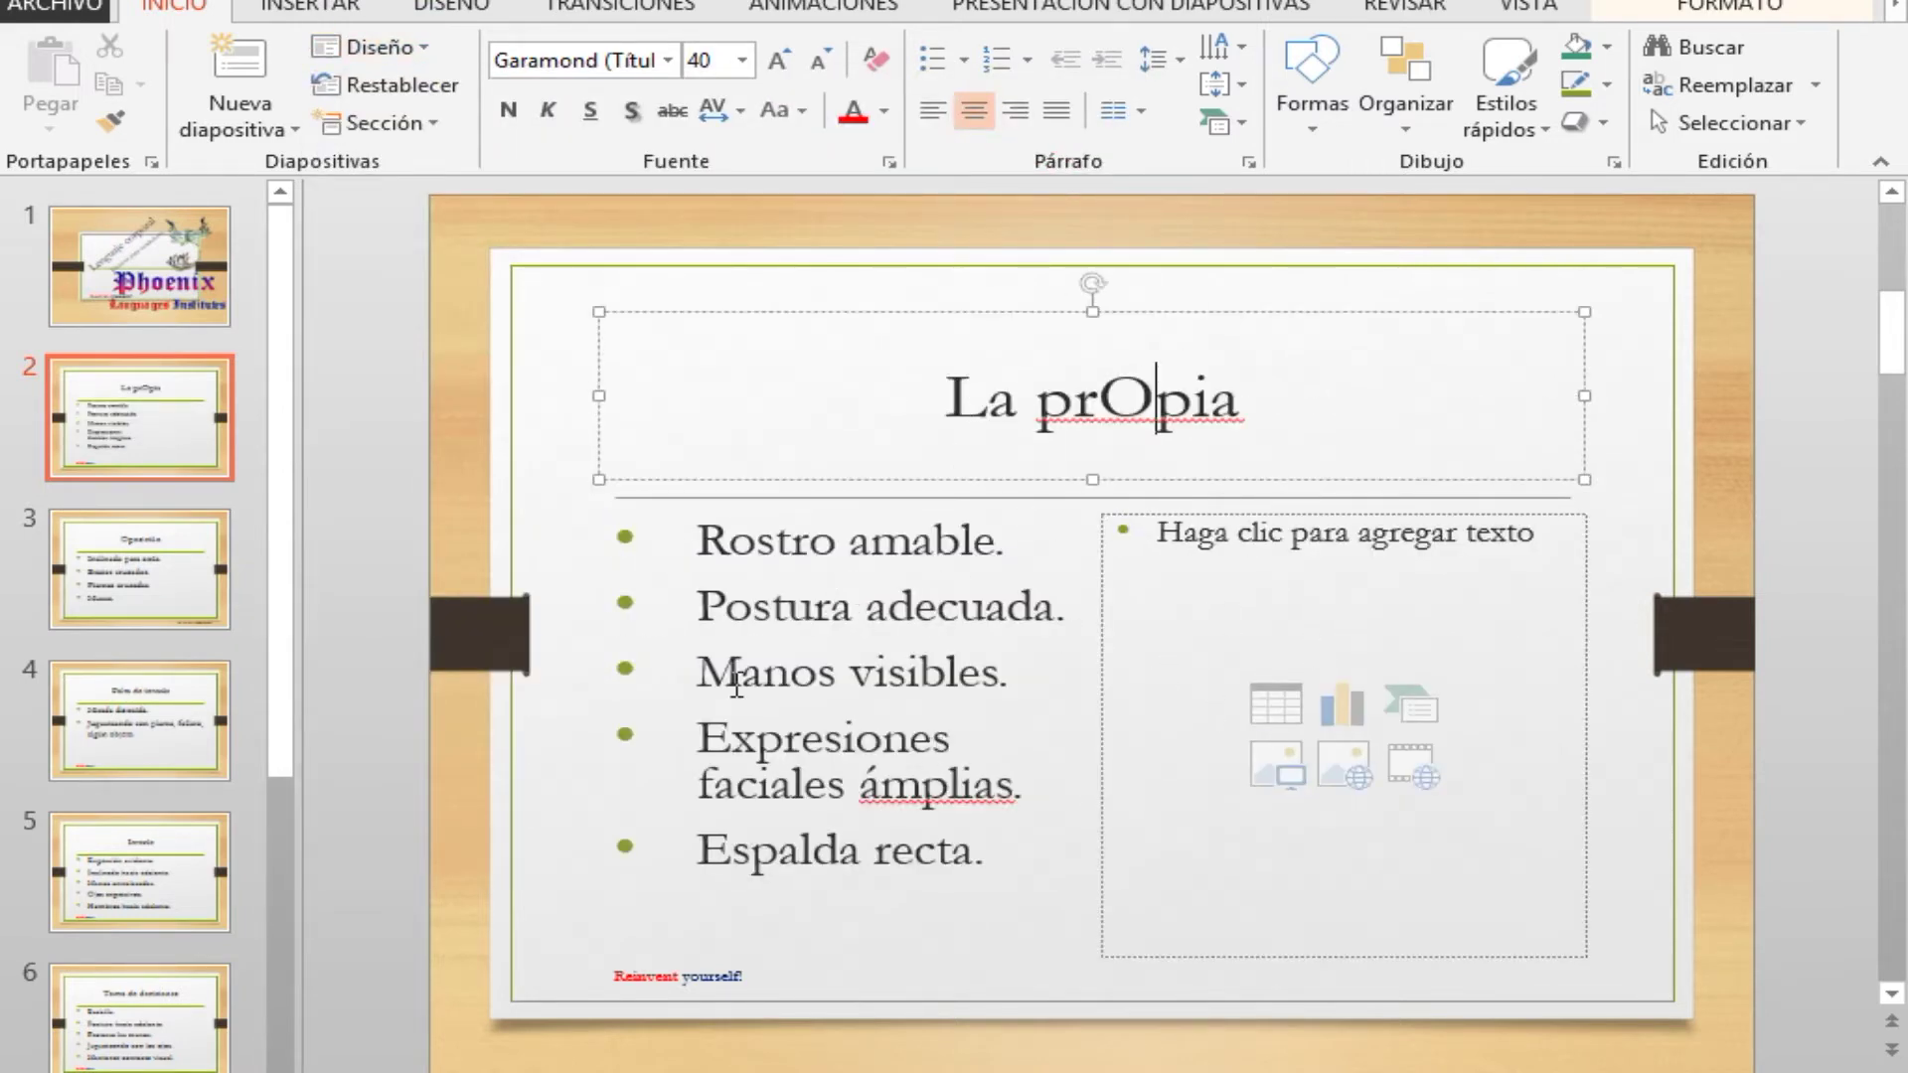
# - Settle on the Imagen con título (picture with title) layout for slide 2
pyautogui.click(378, 47)
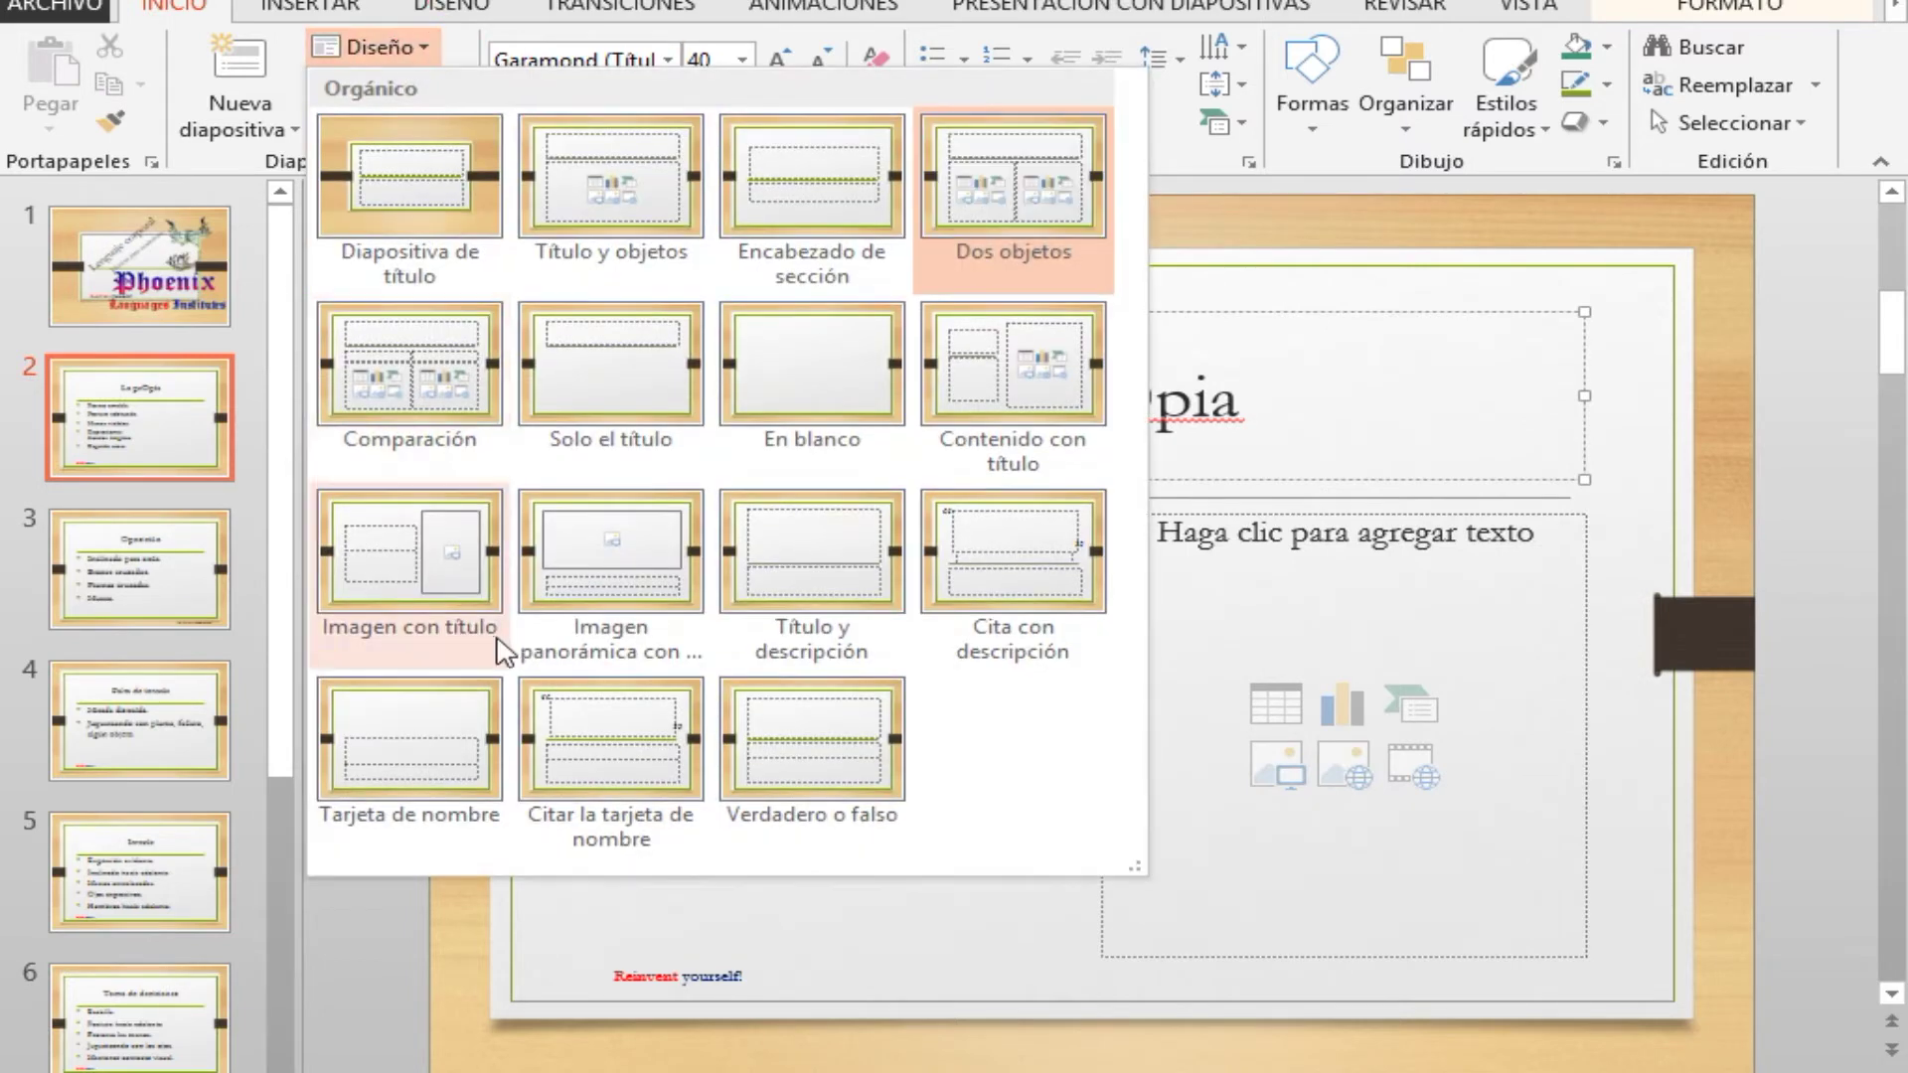
pyautogui.click(459, 571)
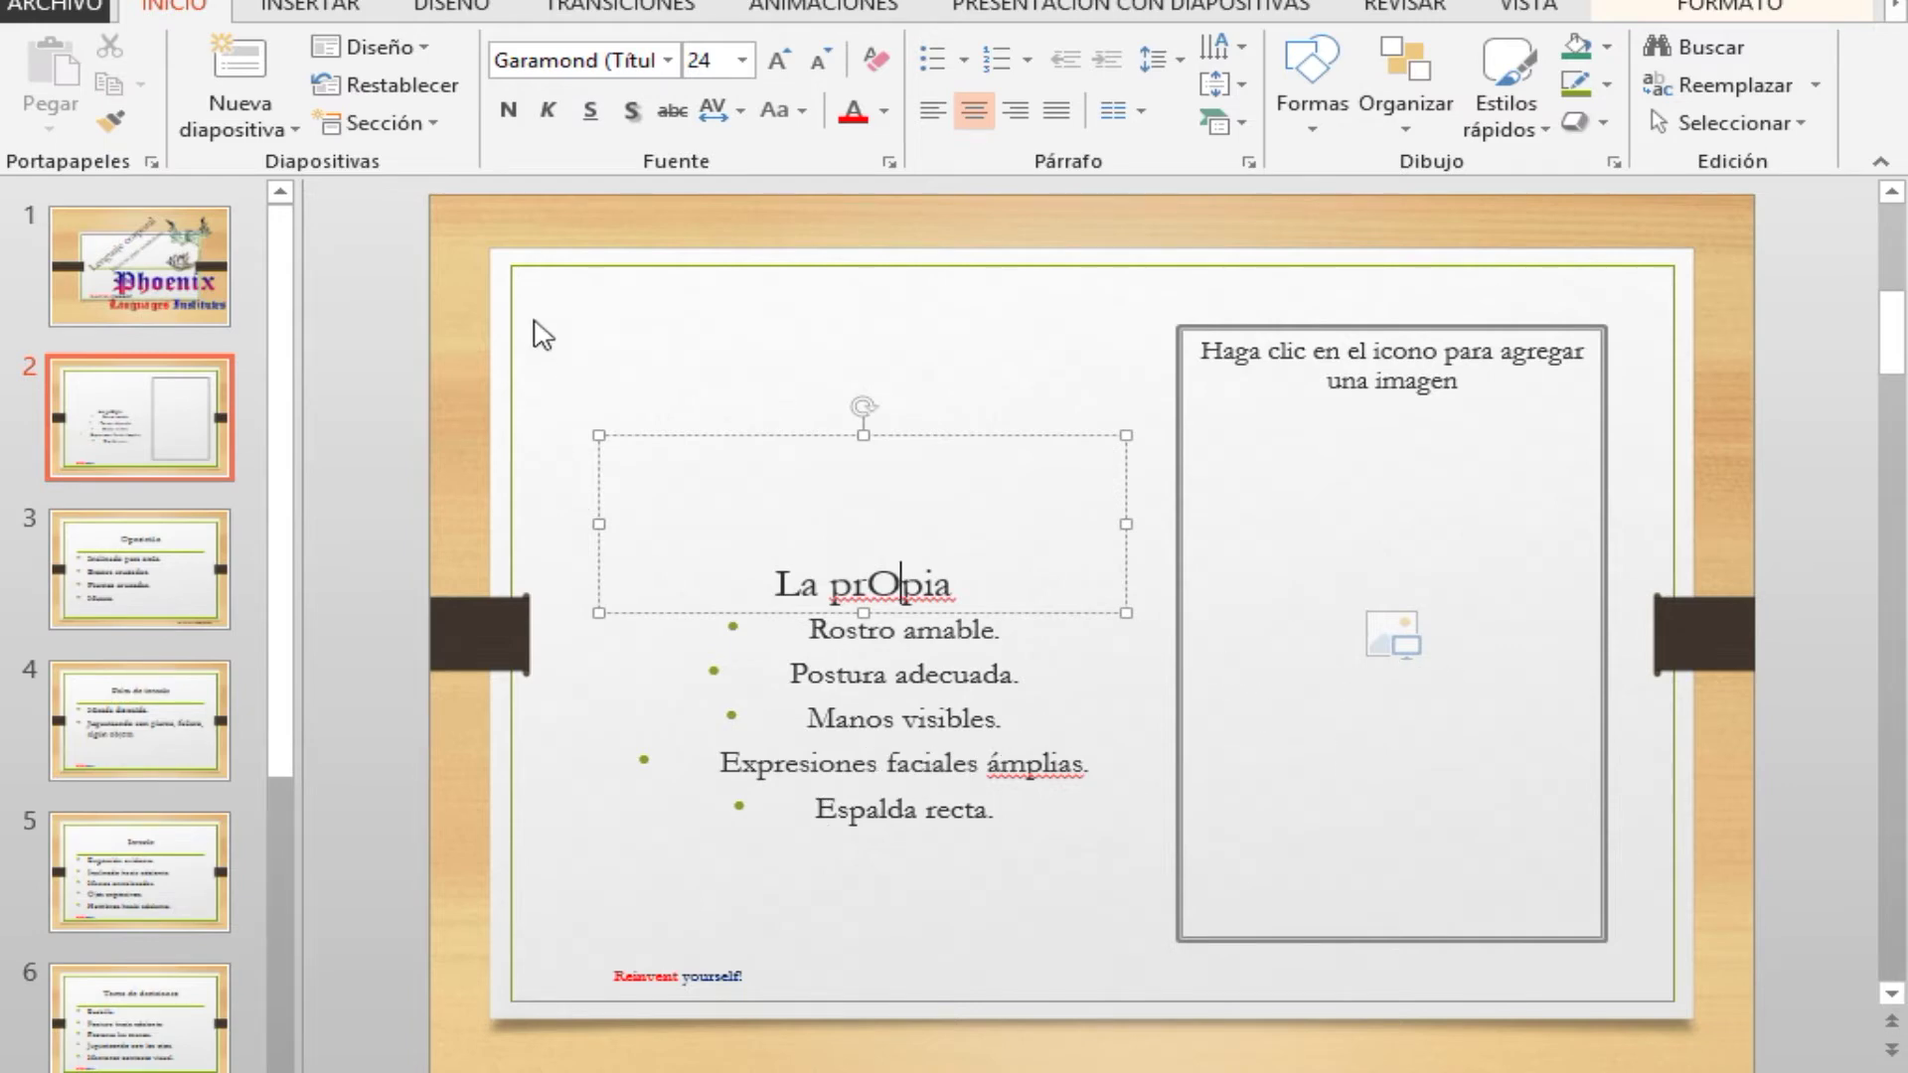
pyautogui.click(417, 50)
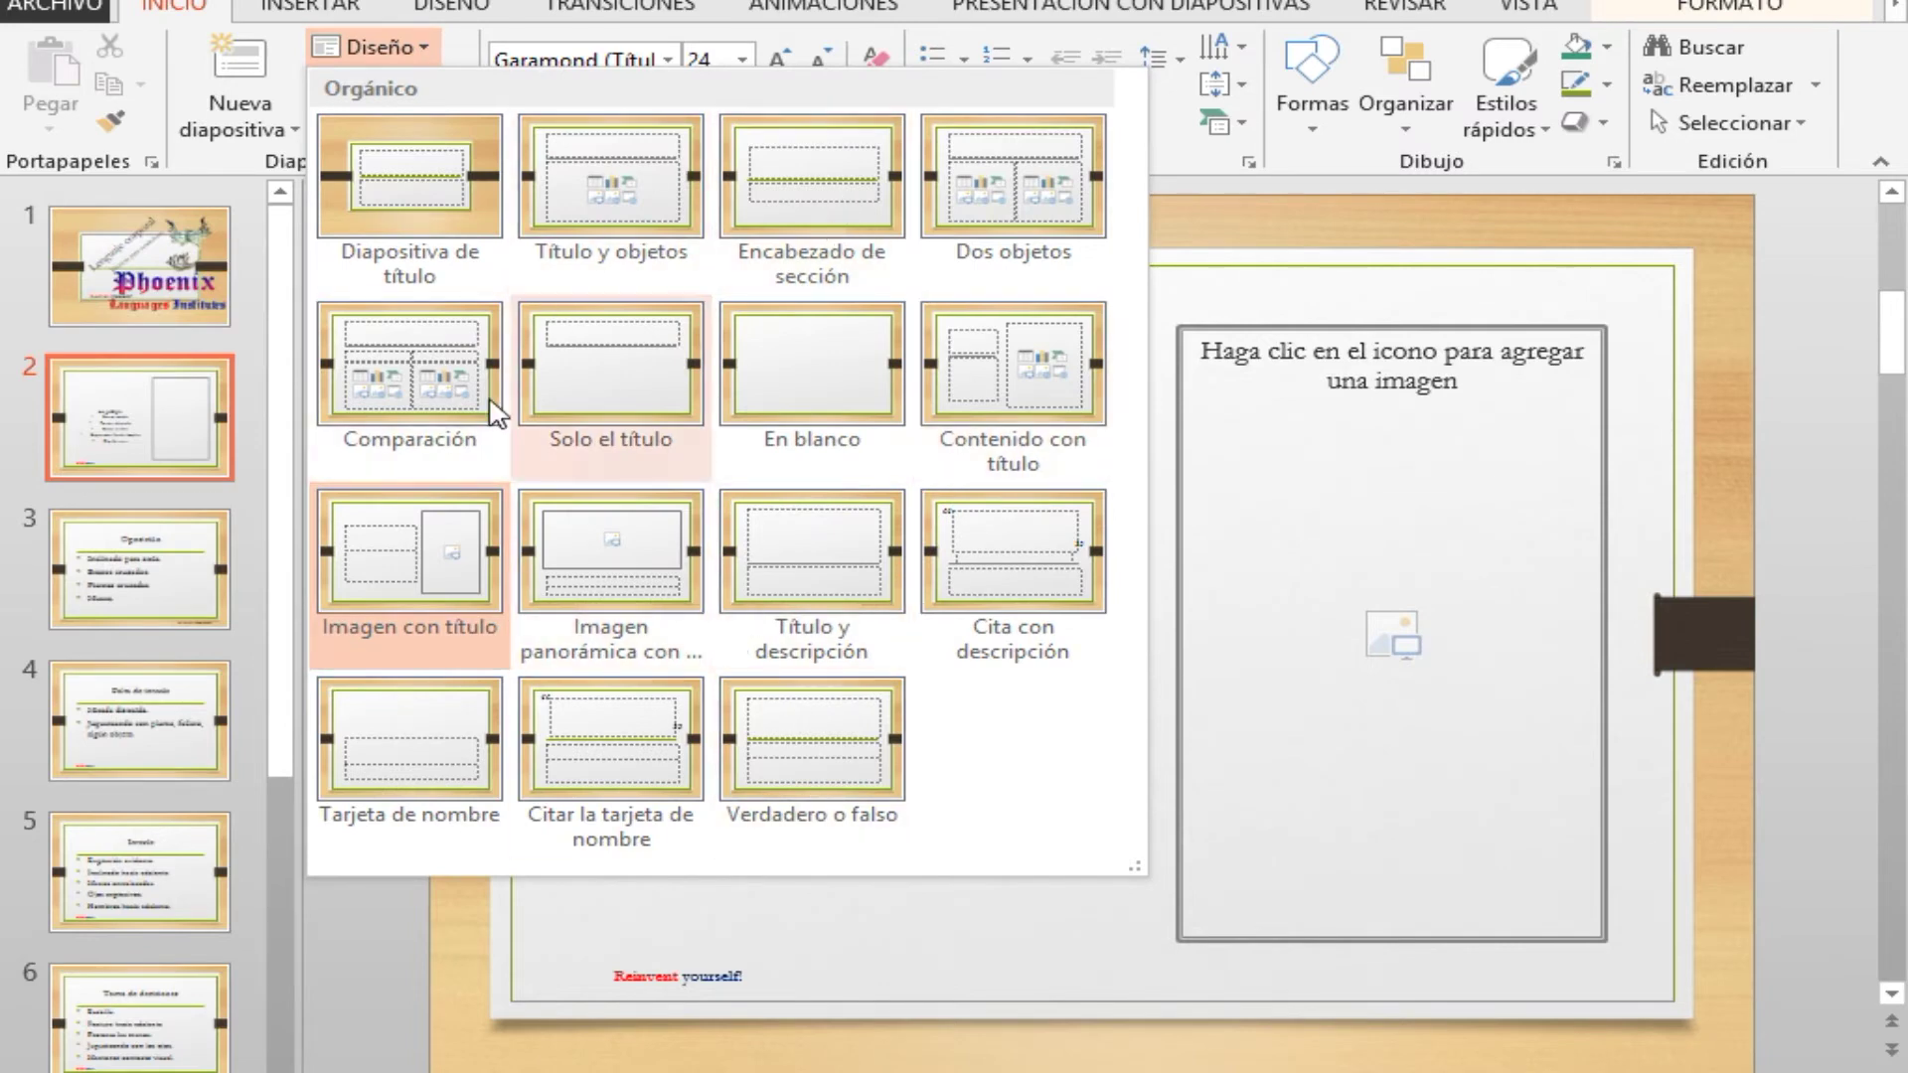
pyautogui.click(106, 286)
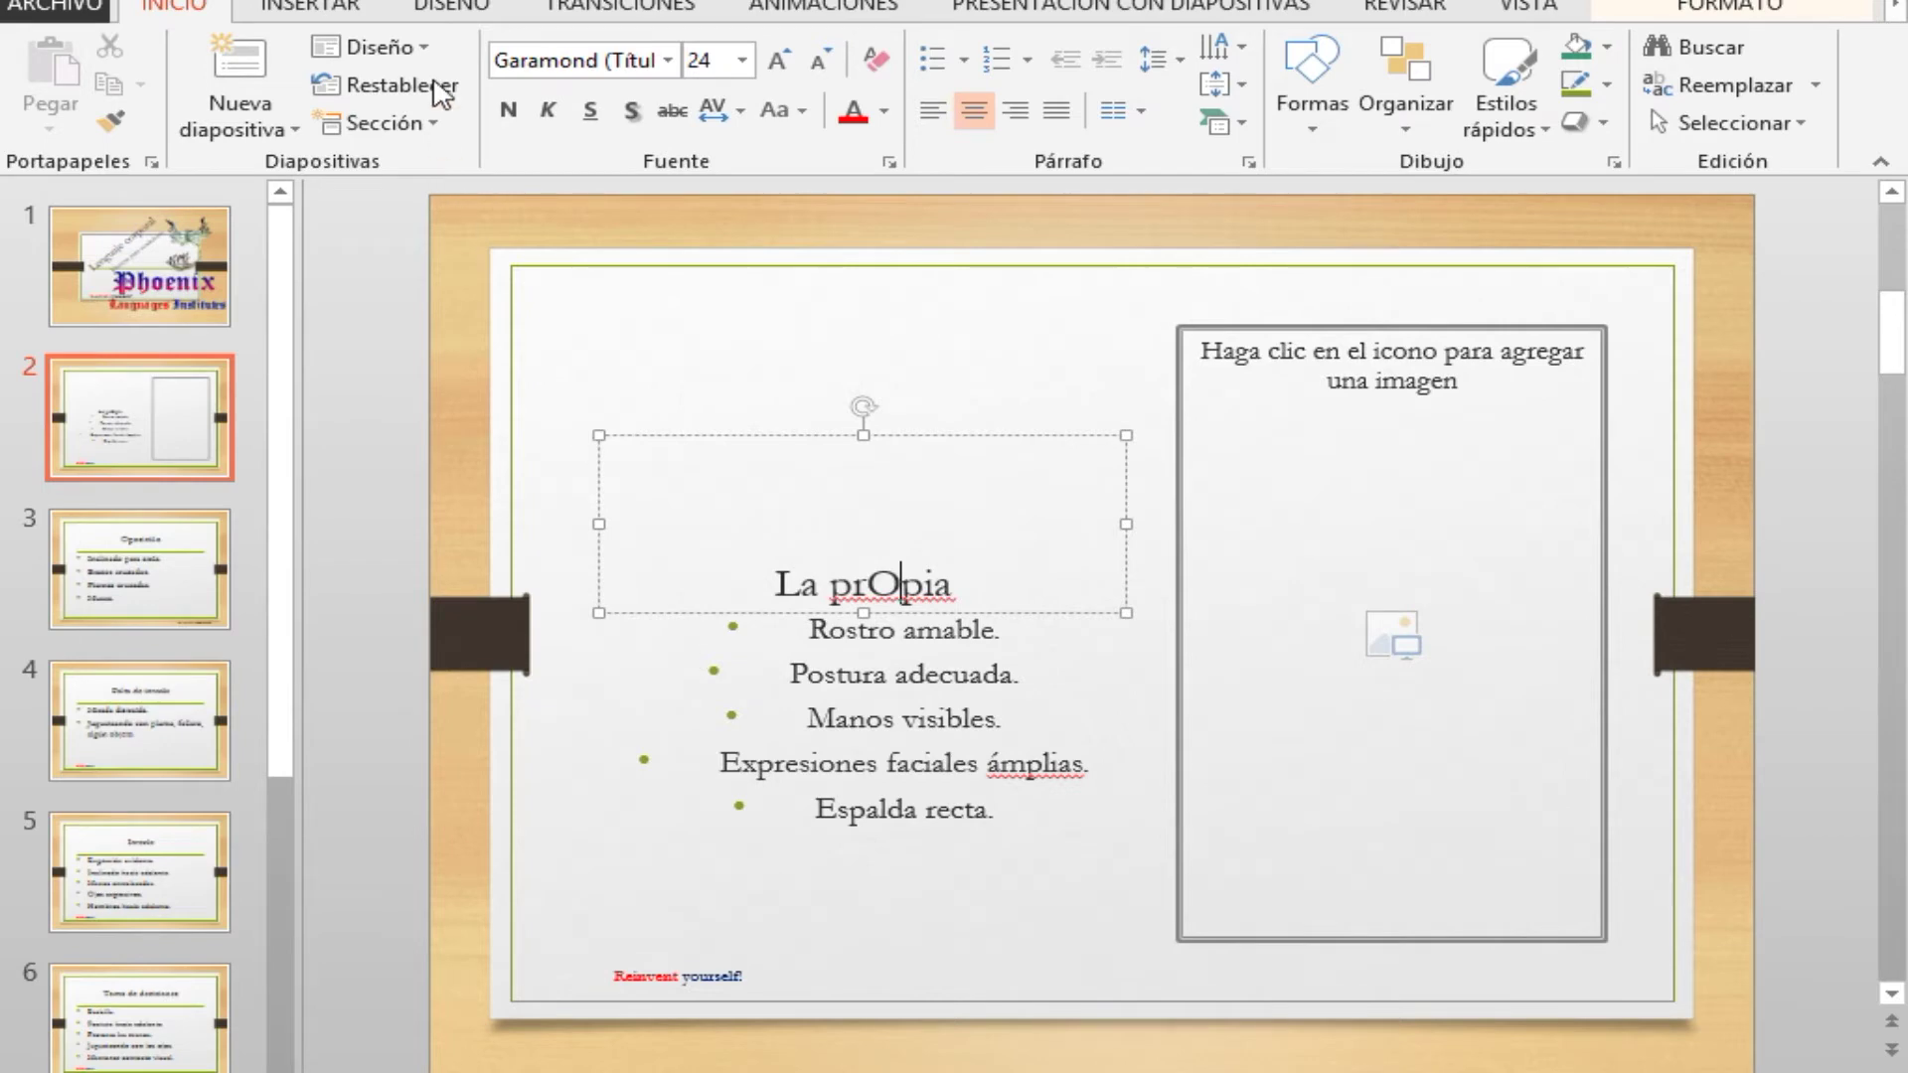
pyautogui.click(1527, 12)
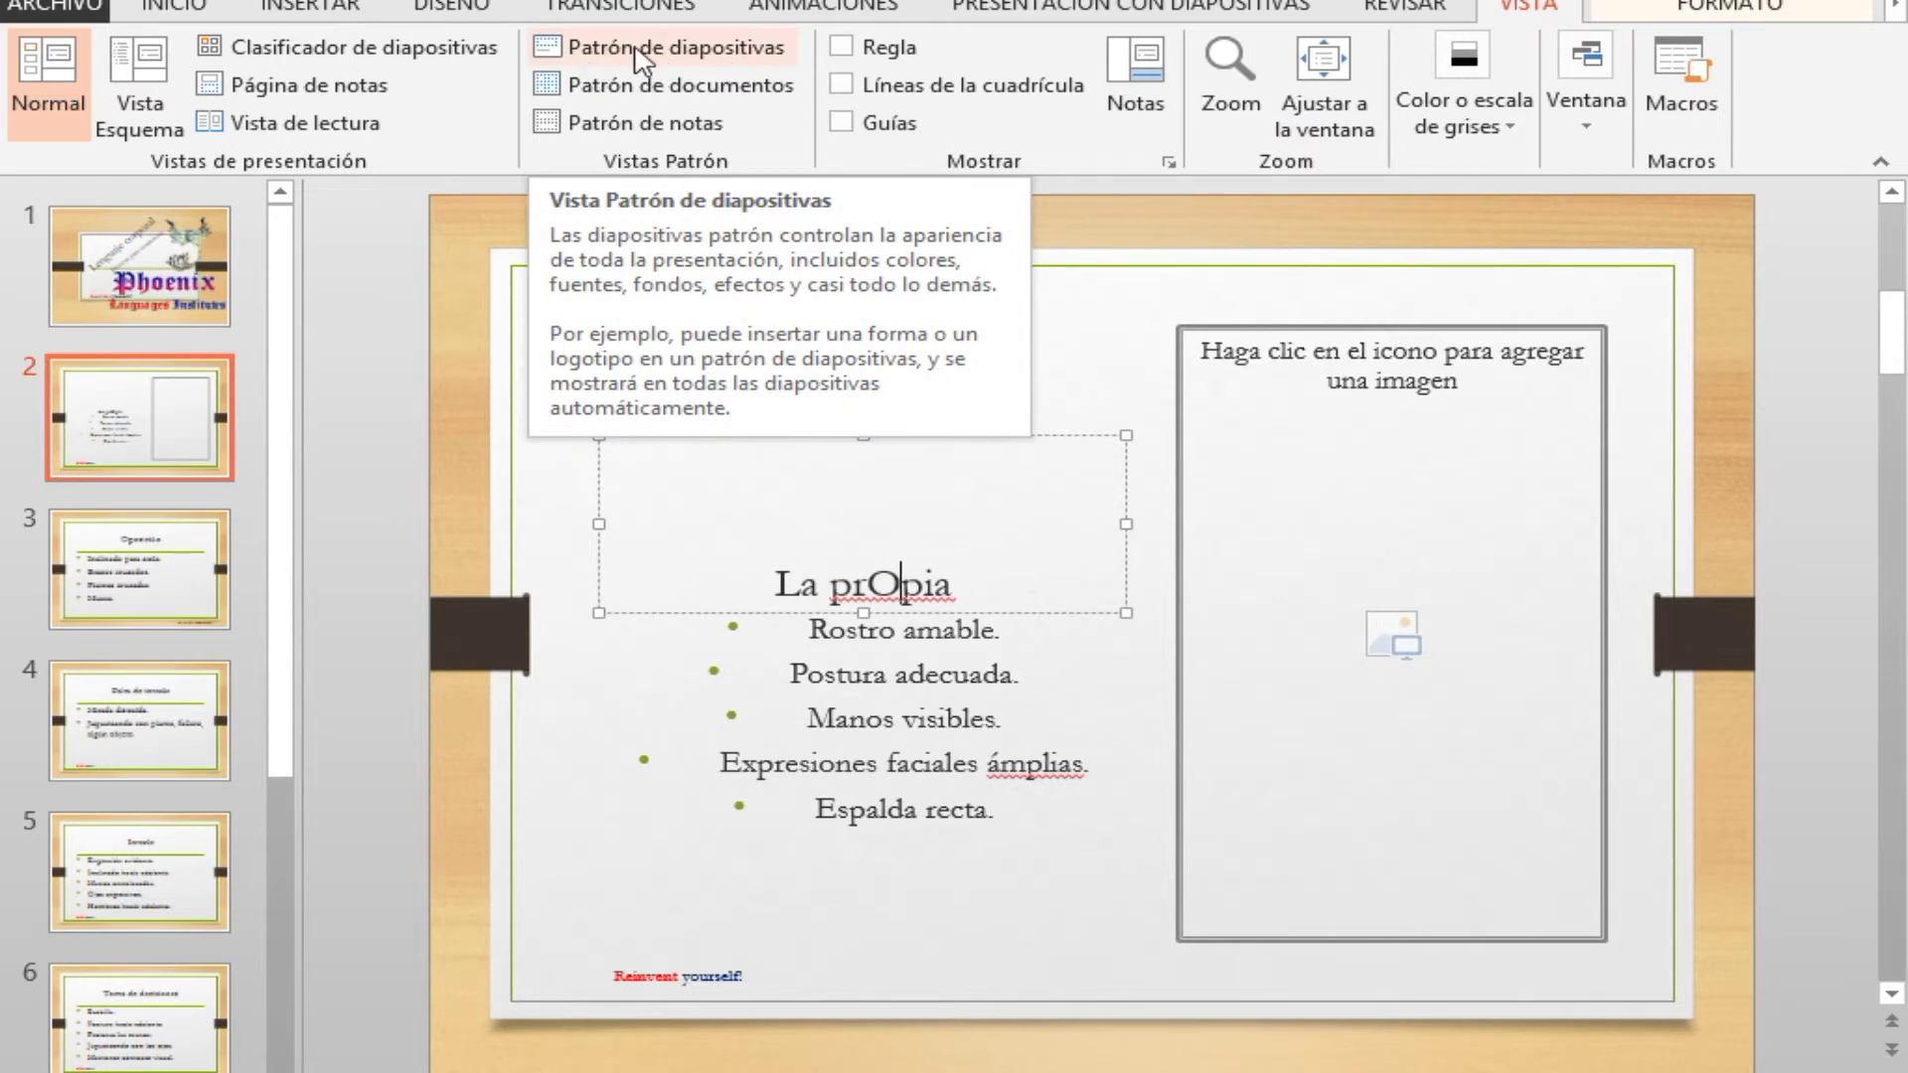
# - Switch to Slide Master view and select the top Orgánico master slide
pyautogui.click(641, 50)
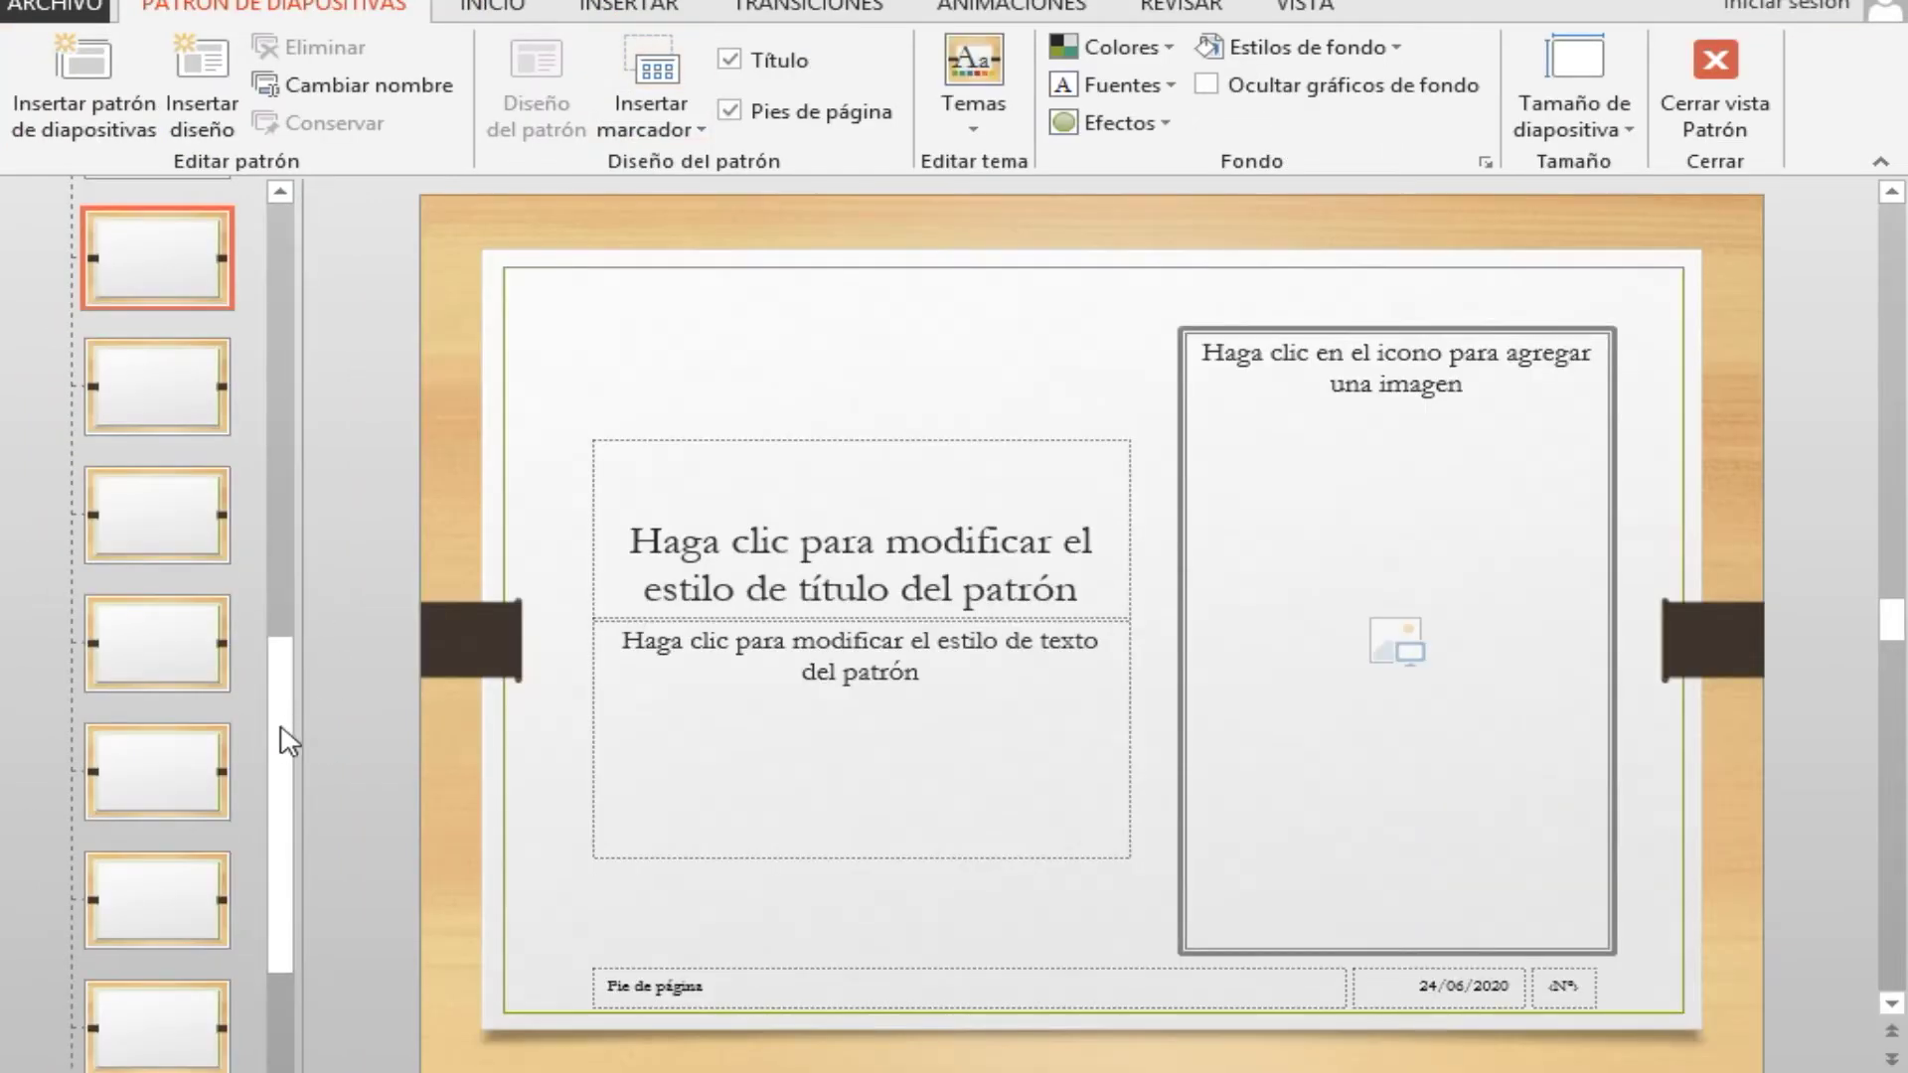
pyautogui.moveTo(274, 707)
pyautogui.mouseDown()
pyautogui.moveTo(303, 492)
pyautogui.moveTo(253, 369)
pyautogui.mouseUp()
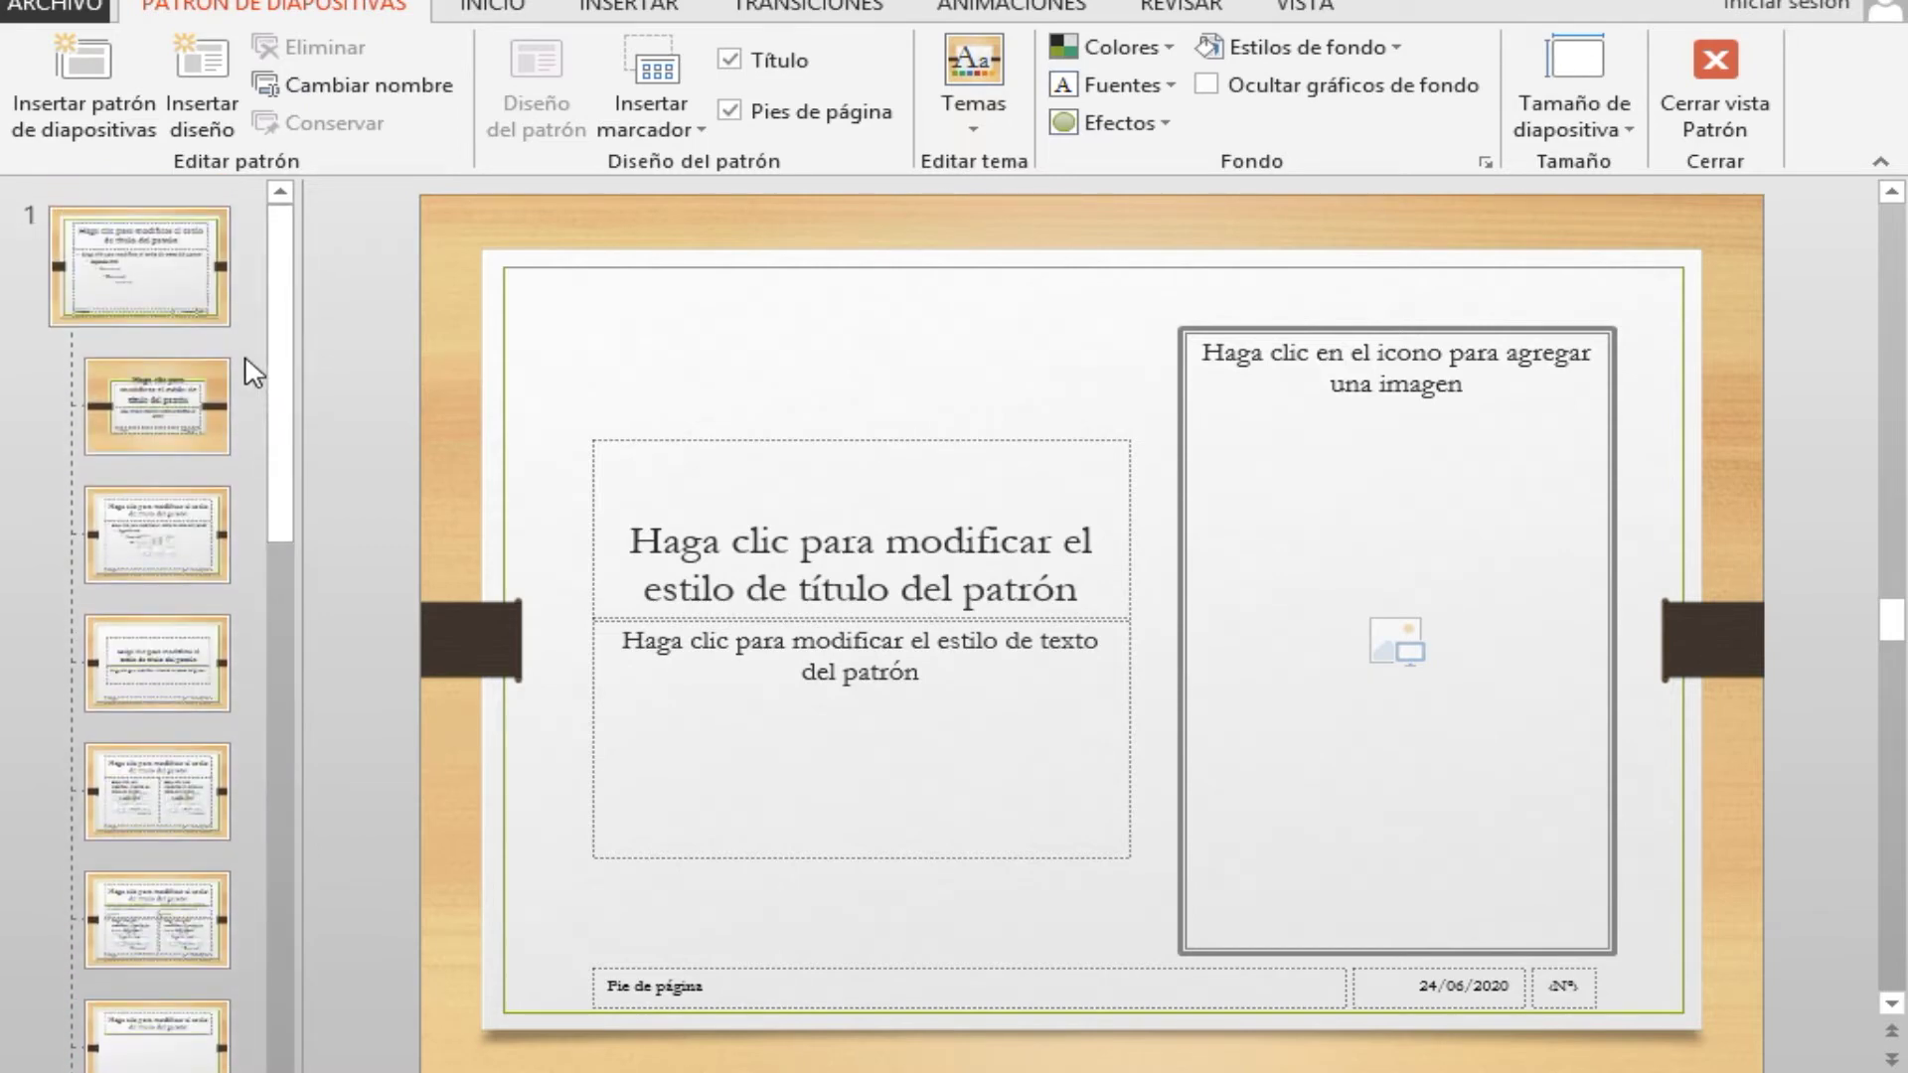
pyautogui.click(217, 278)
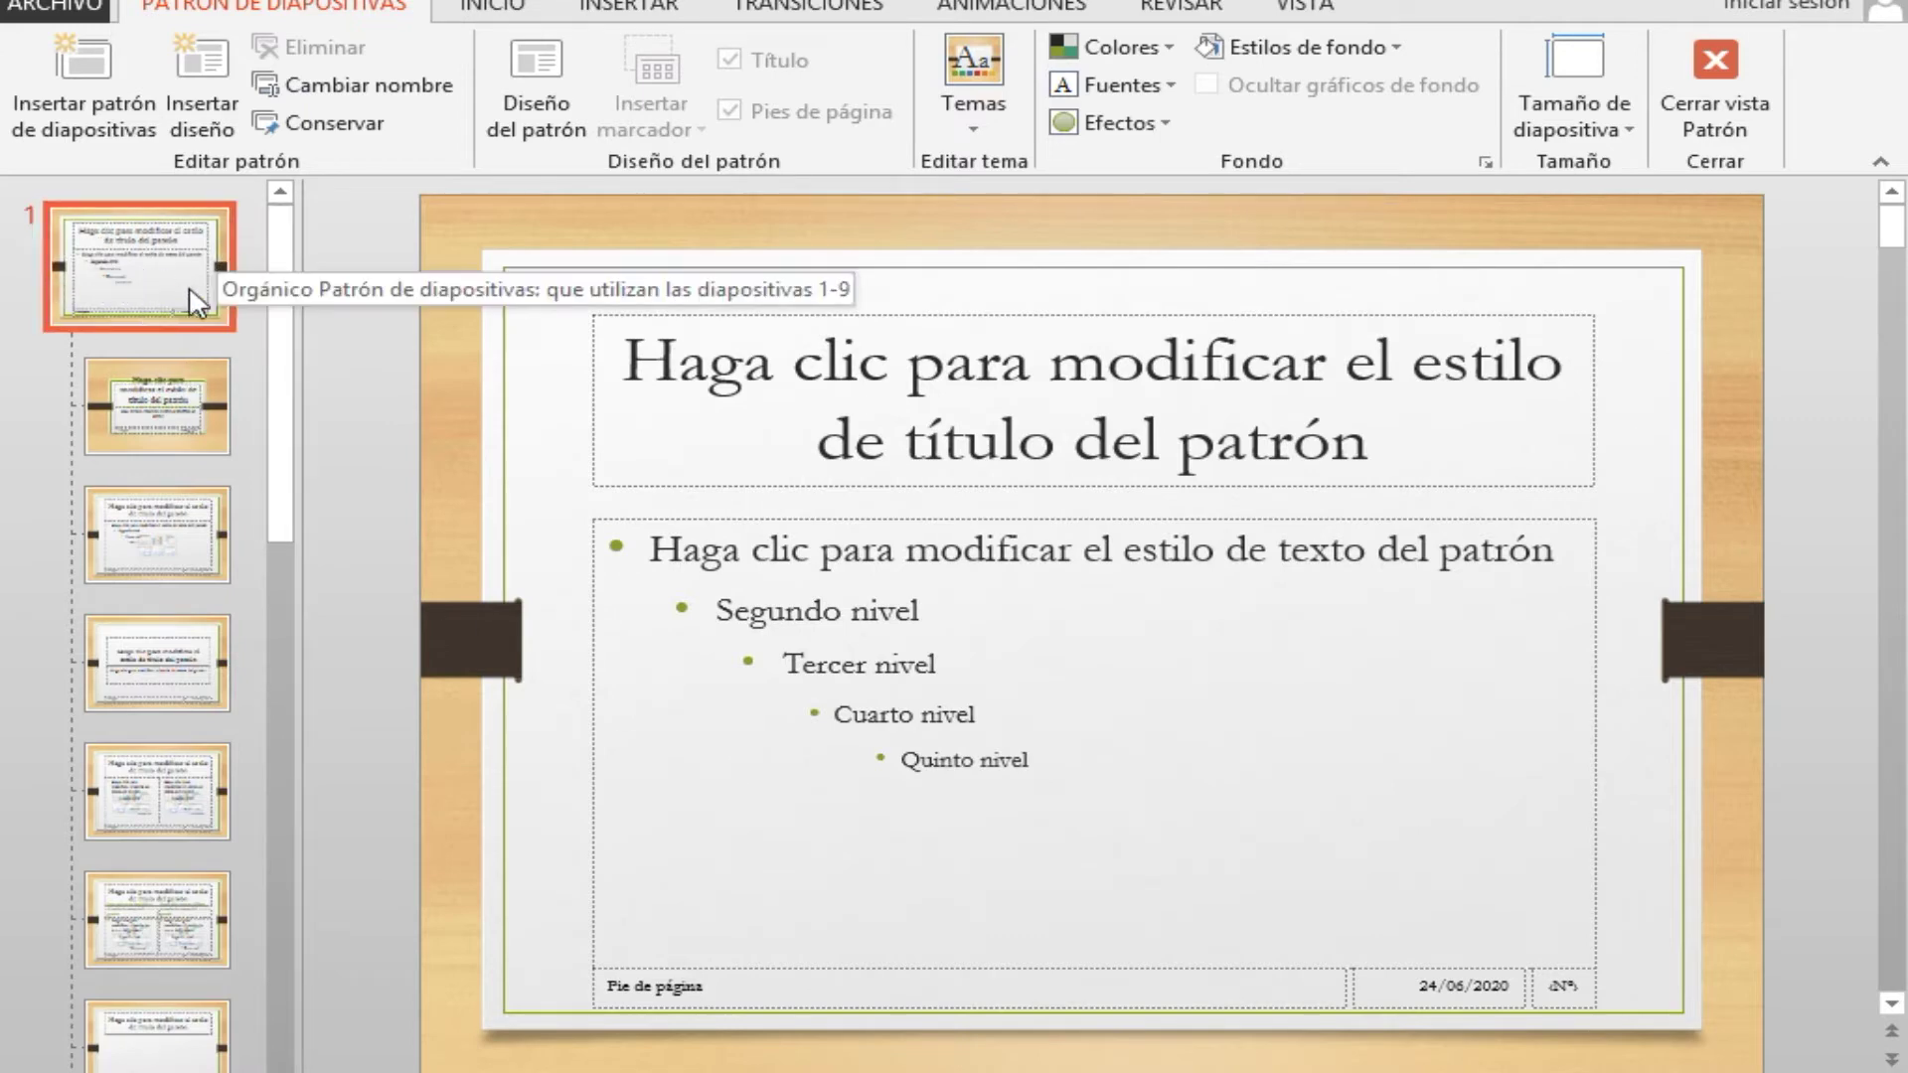
pyautogui.click(614, 8)
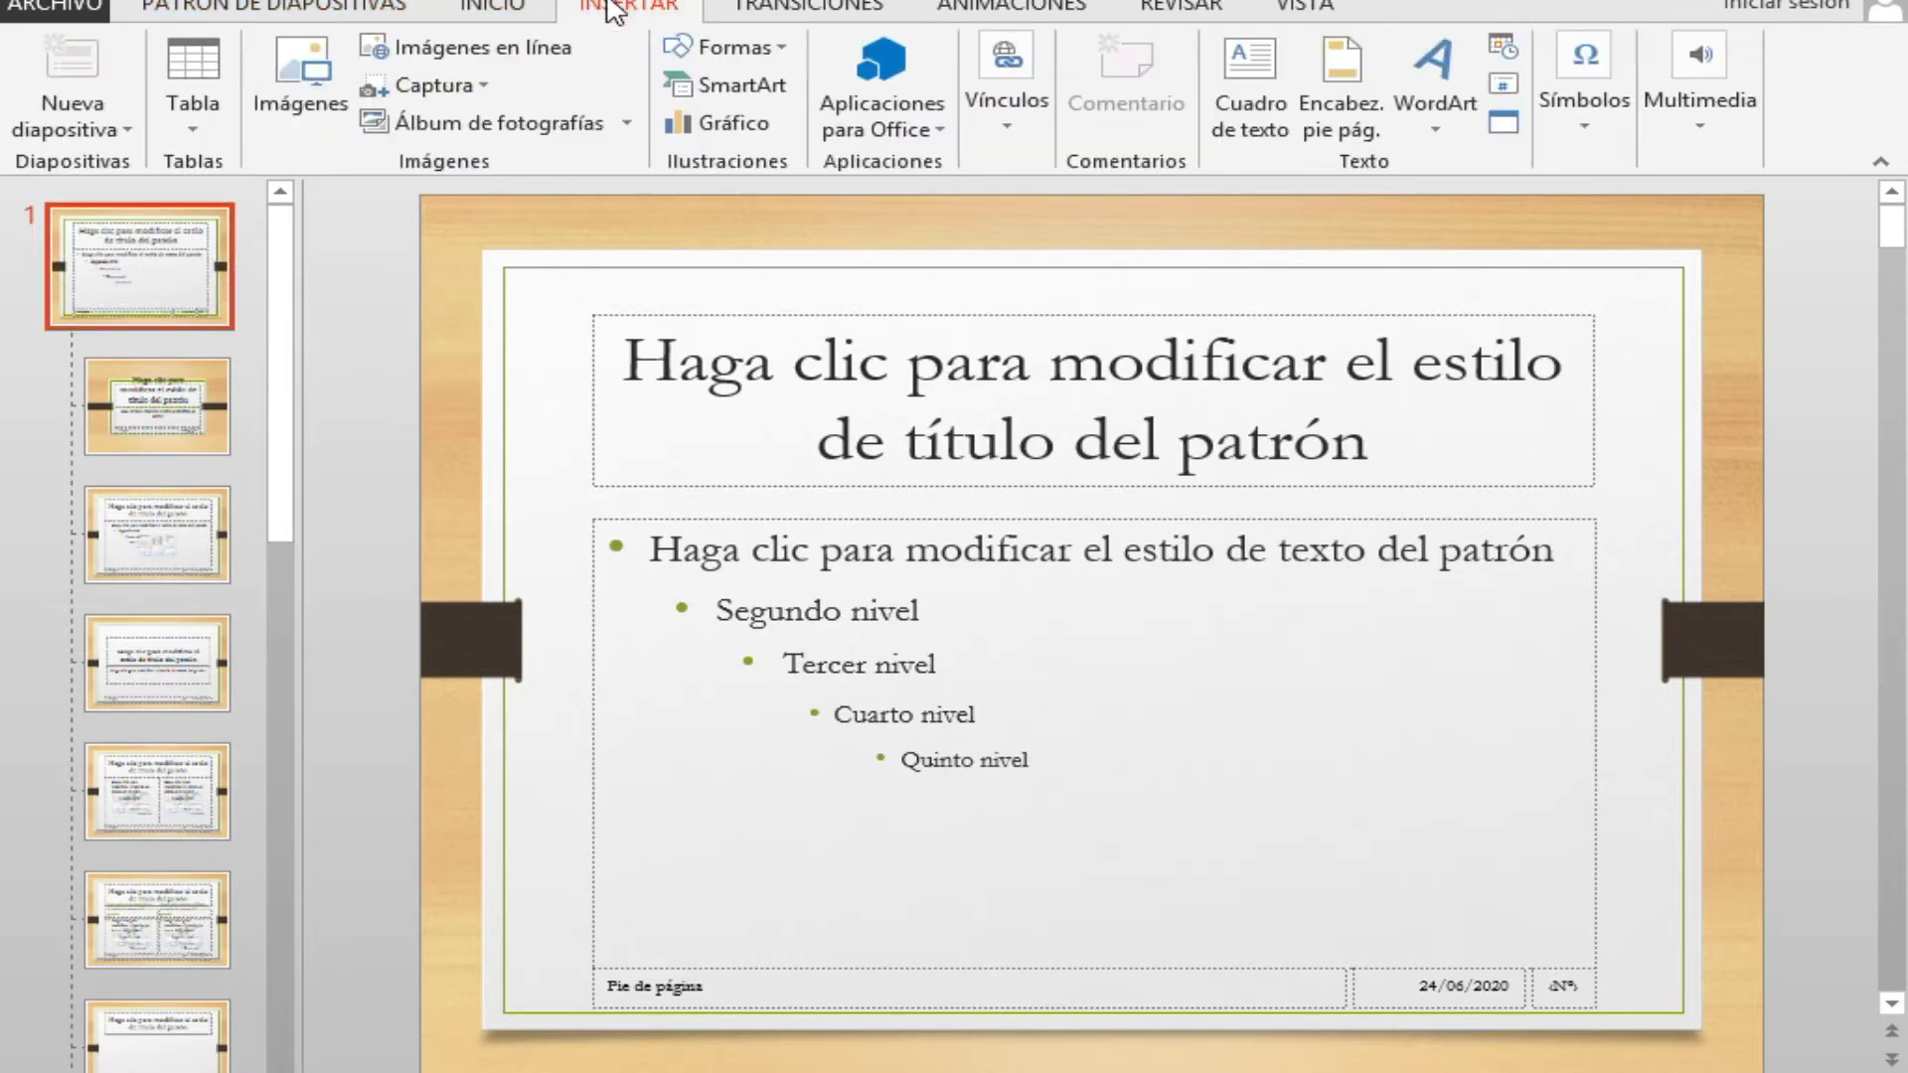
# - Browse the Insert Picture dialog to Desktop > Proyectos > Phoenix Languages Institutes > Caracteristicas > Logos
pyautogui.click(321, 103)
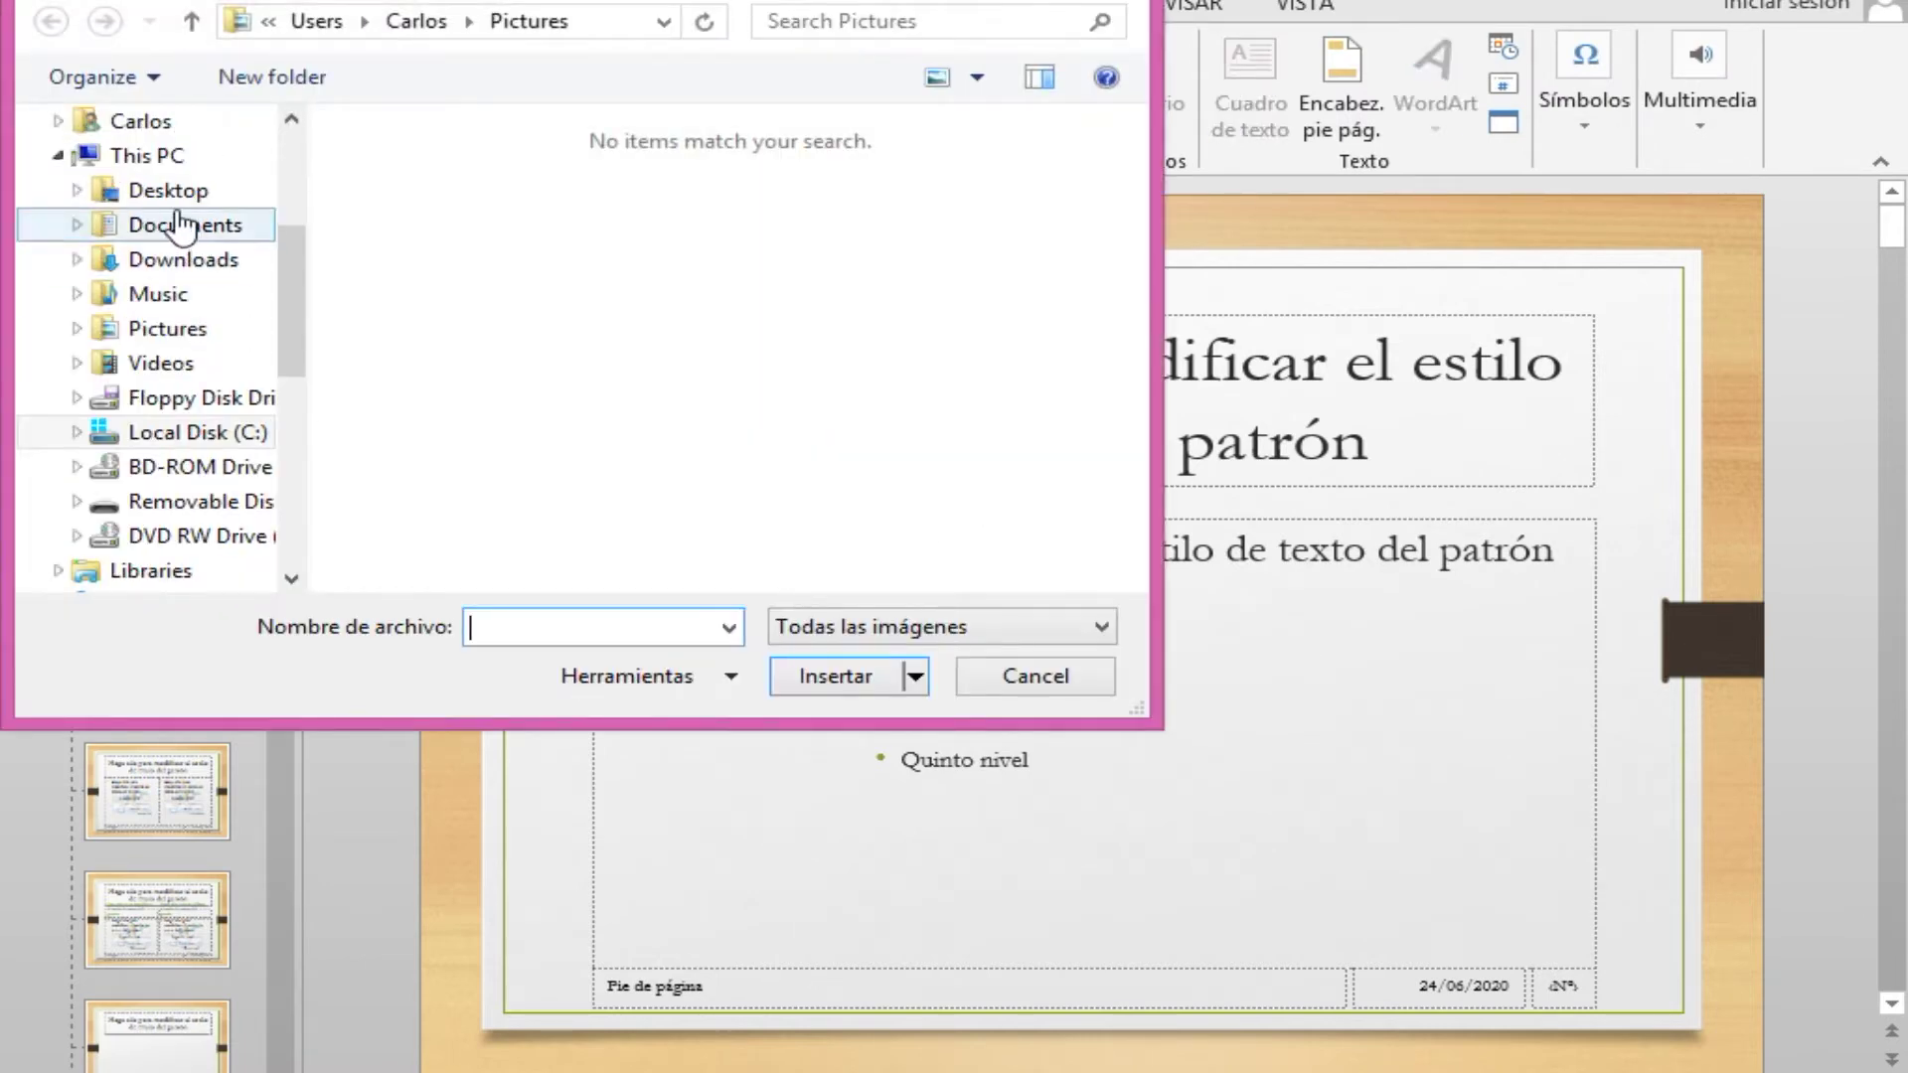
pyautogui.click(169, 190)
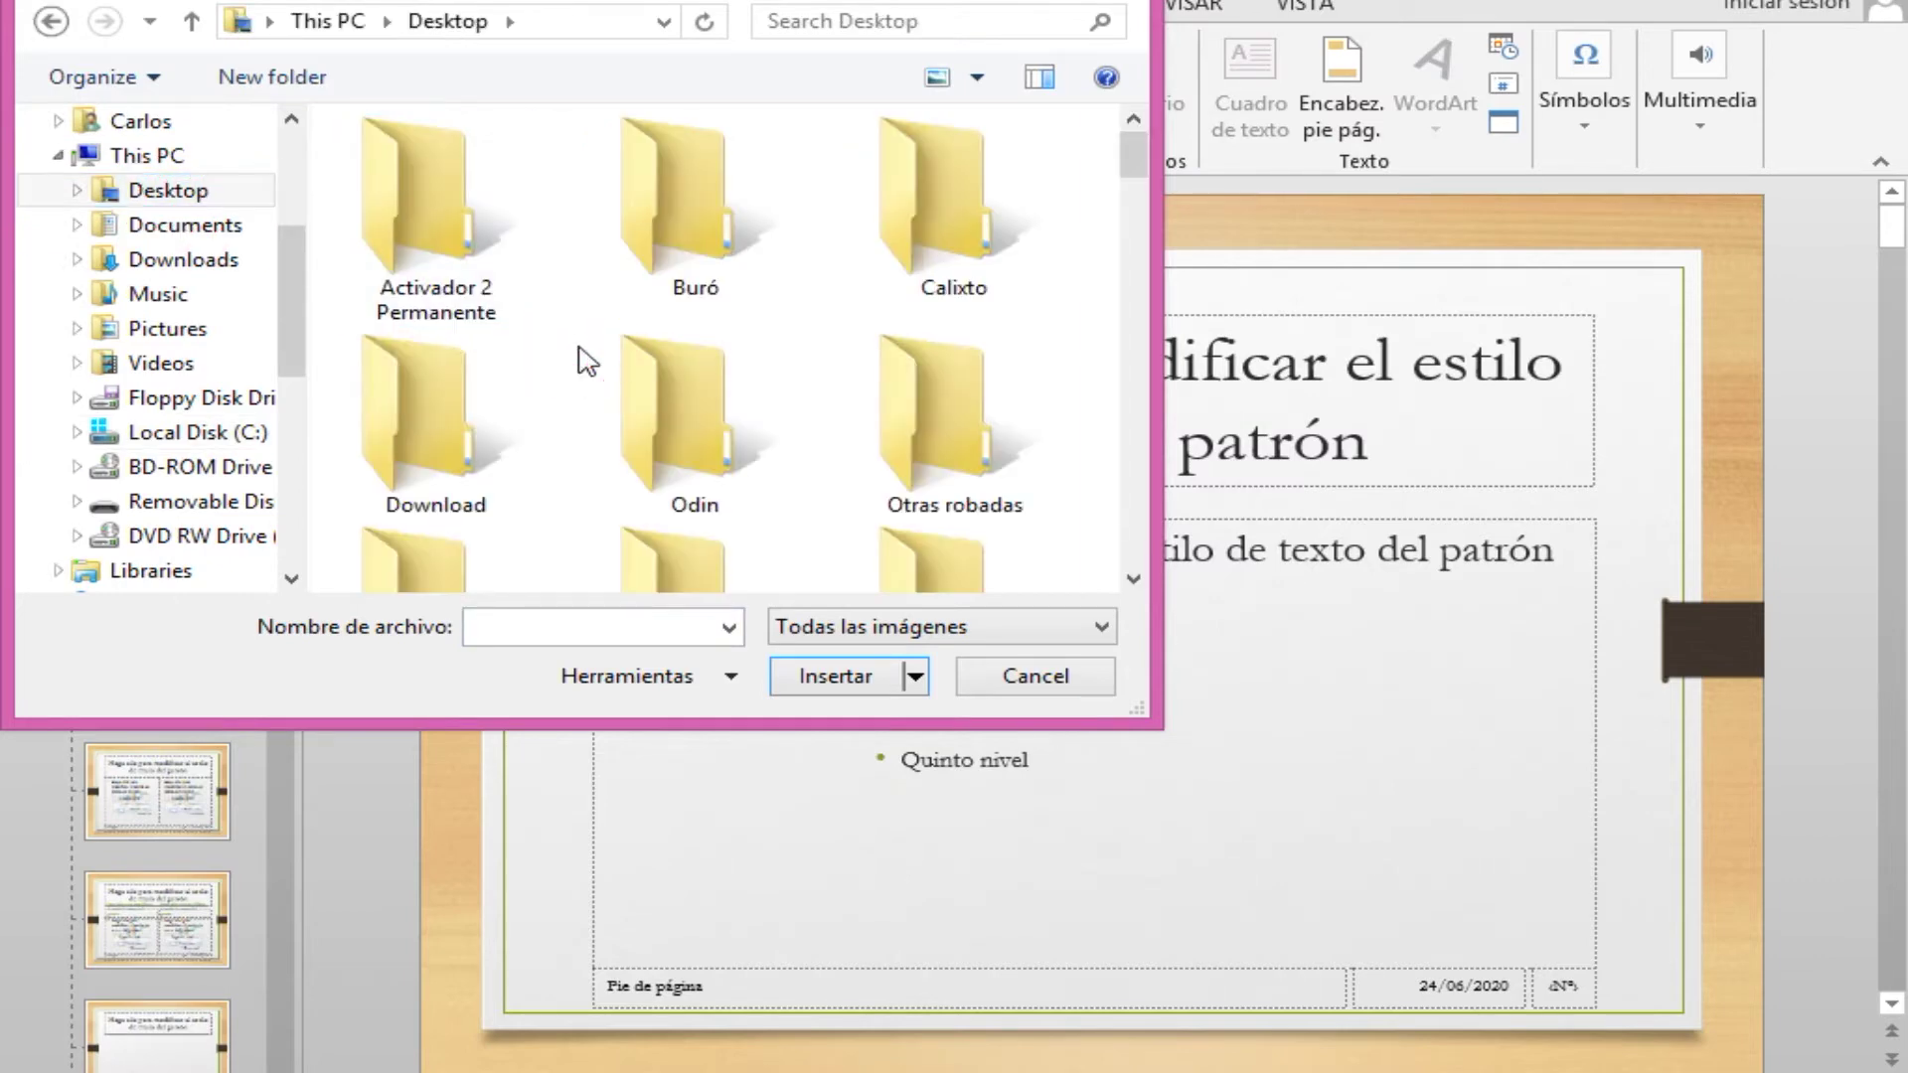
pyautogui.press('p')
pyautogui.press('r')
pyautogui.press('Return')
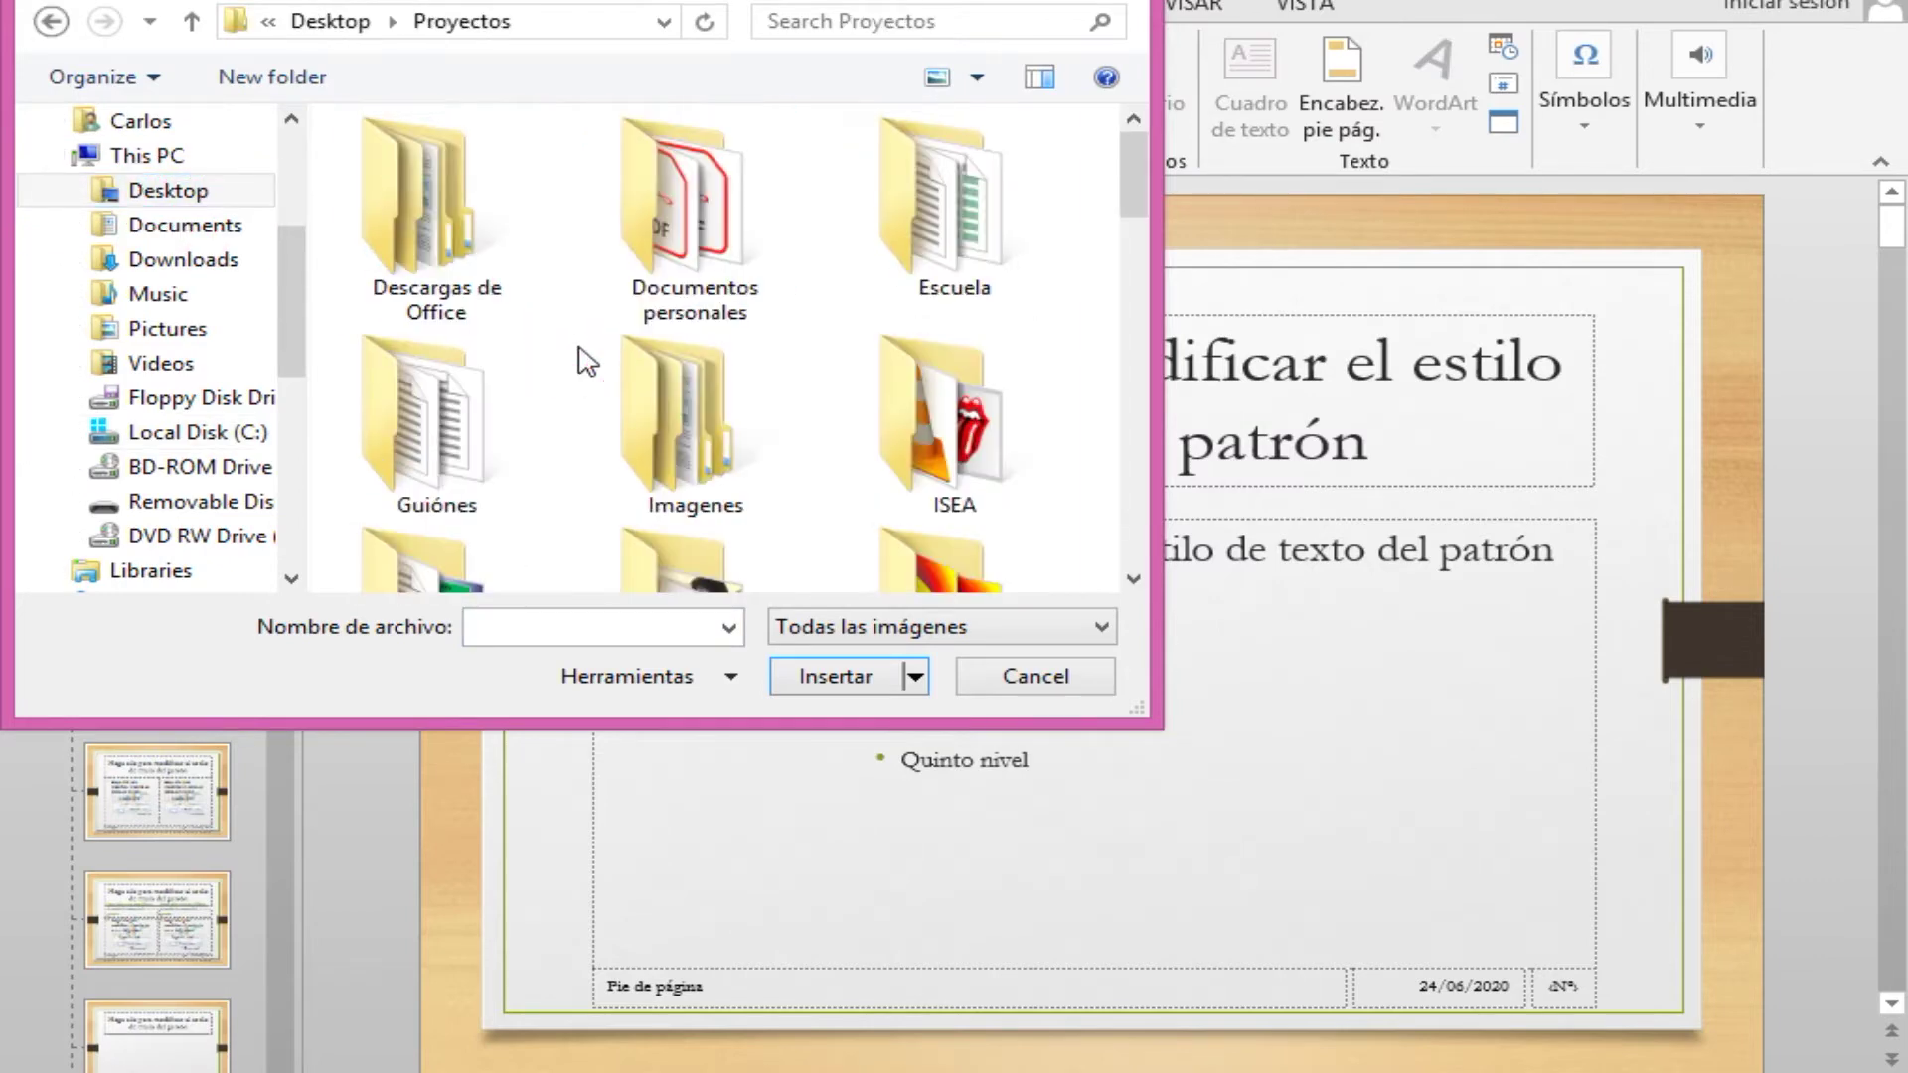
pyautogui.press('g')
pyautogui.press('l')
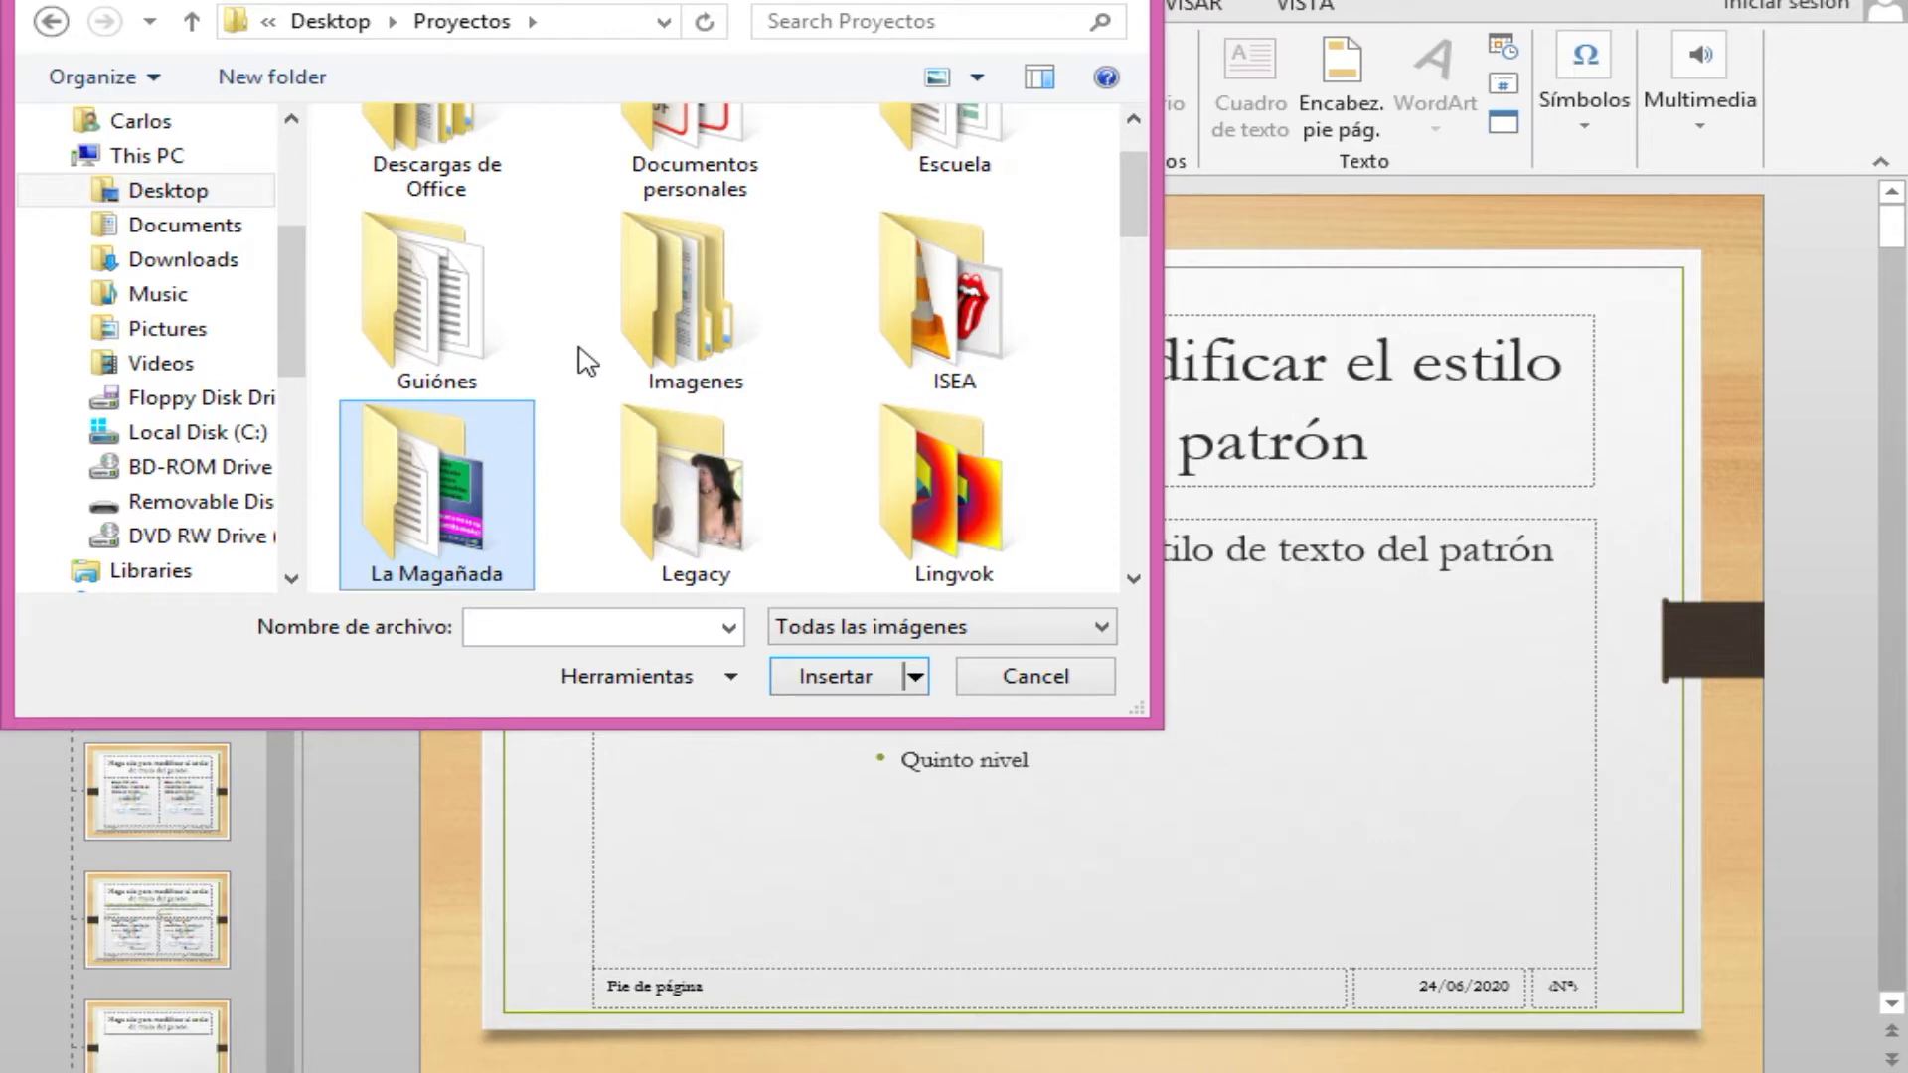
pyautogui.press('p')
pyautogui.press('Return')
pyautogui.press('c')
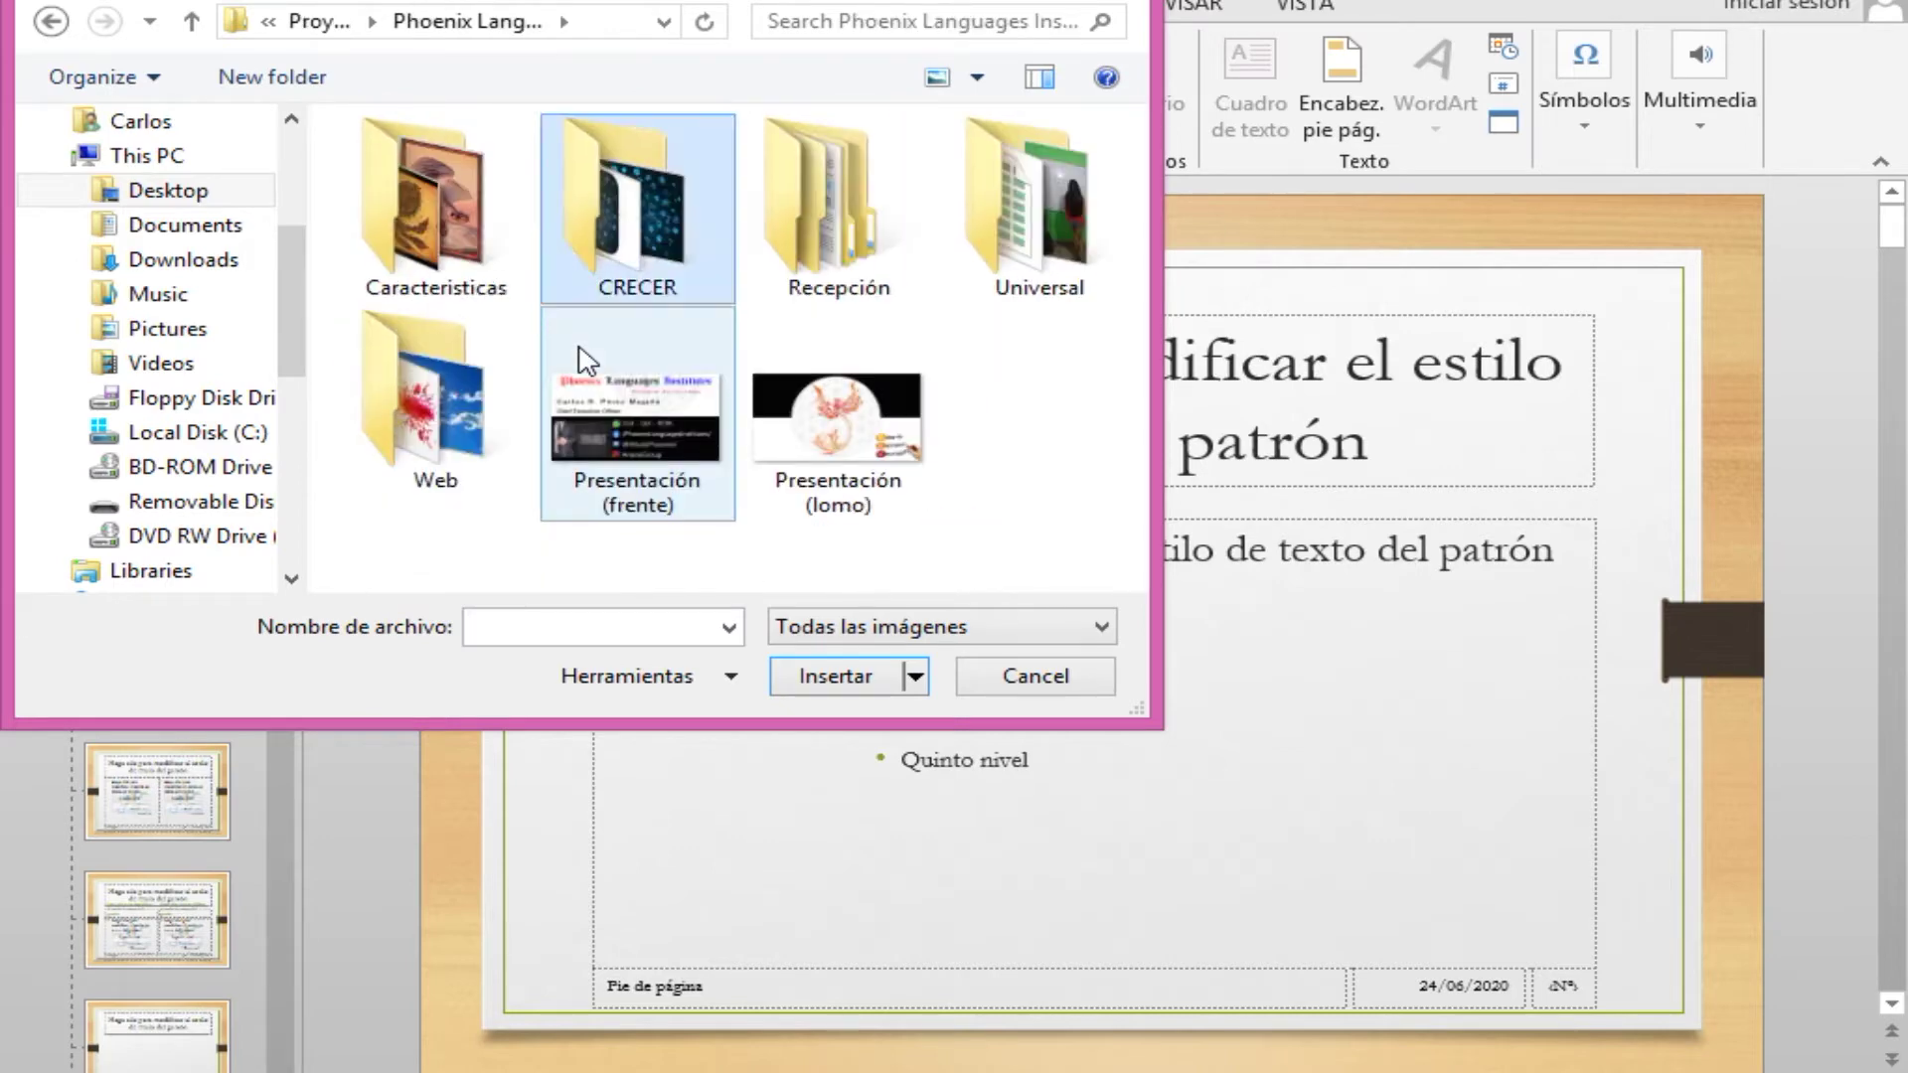
pyautogui.press('p')
pyautogui.press('c')
pyautogui.press('Return')
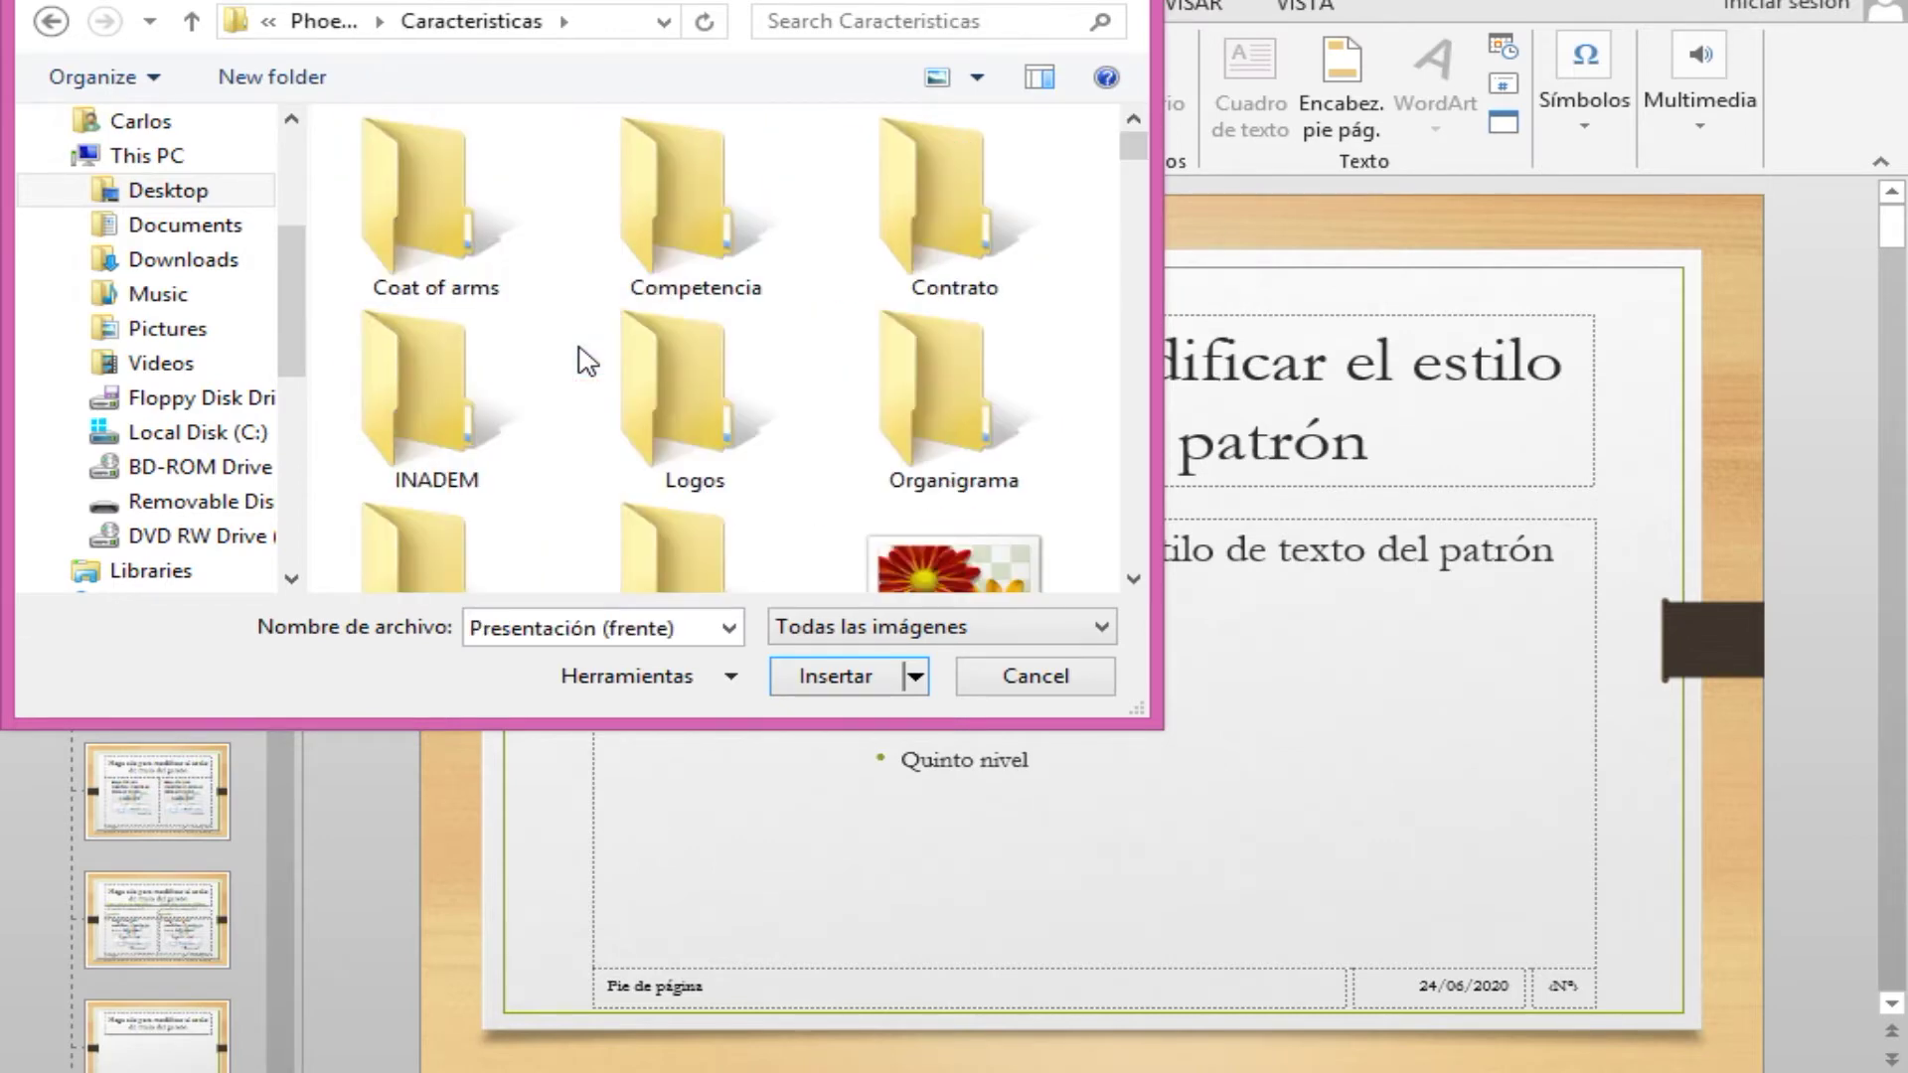
pyautogui.press('l')
pyautogui.press('Return')
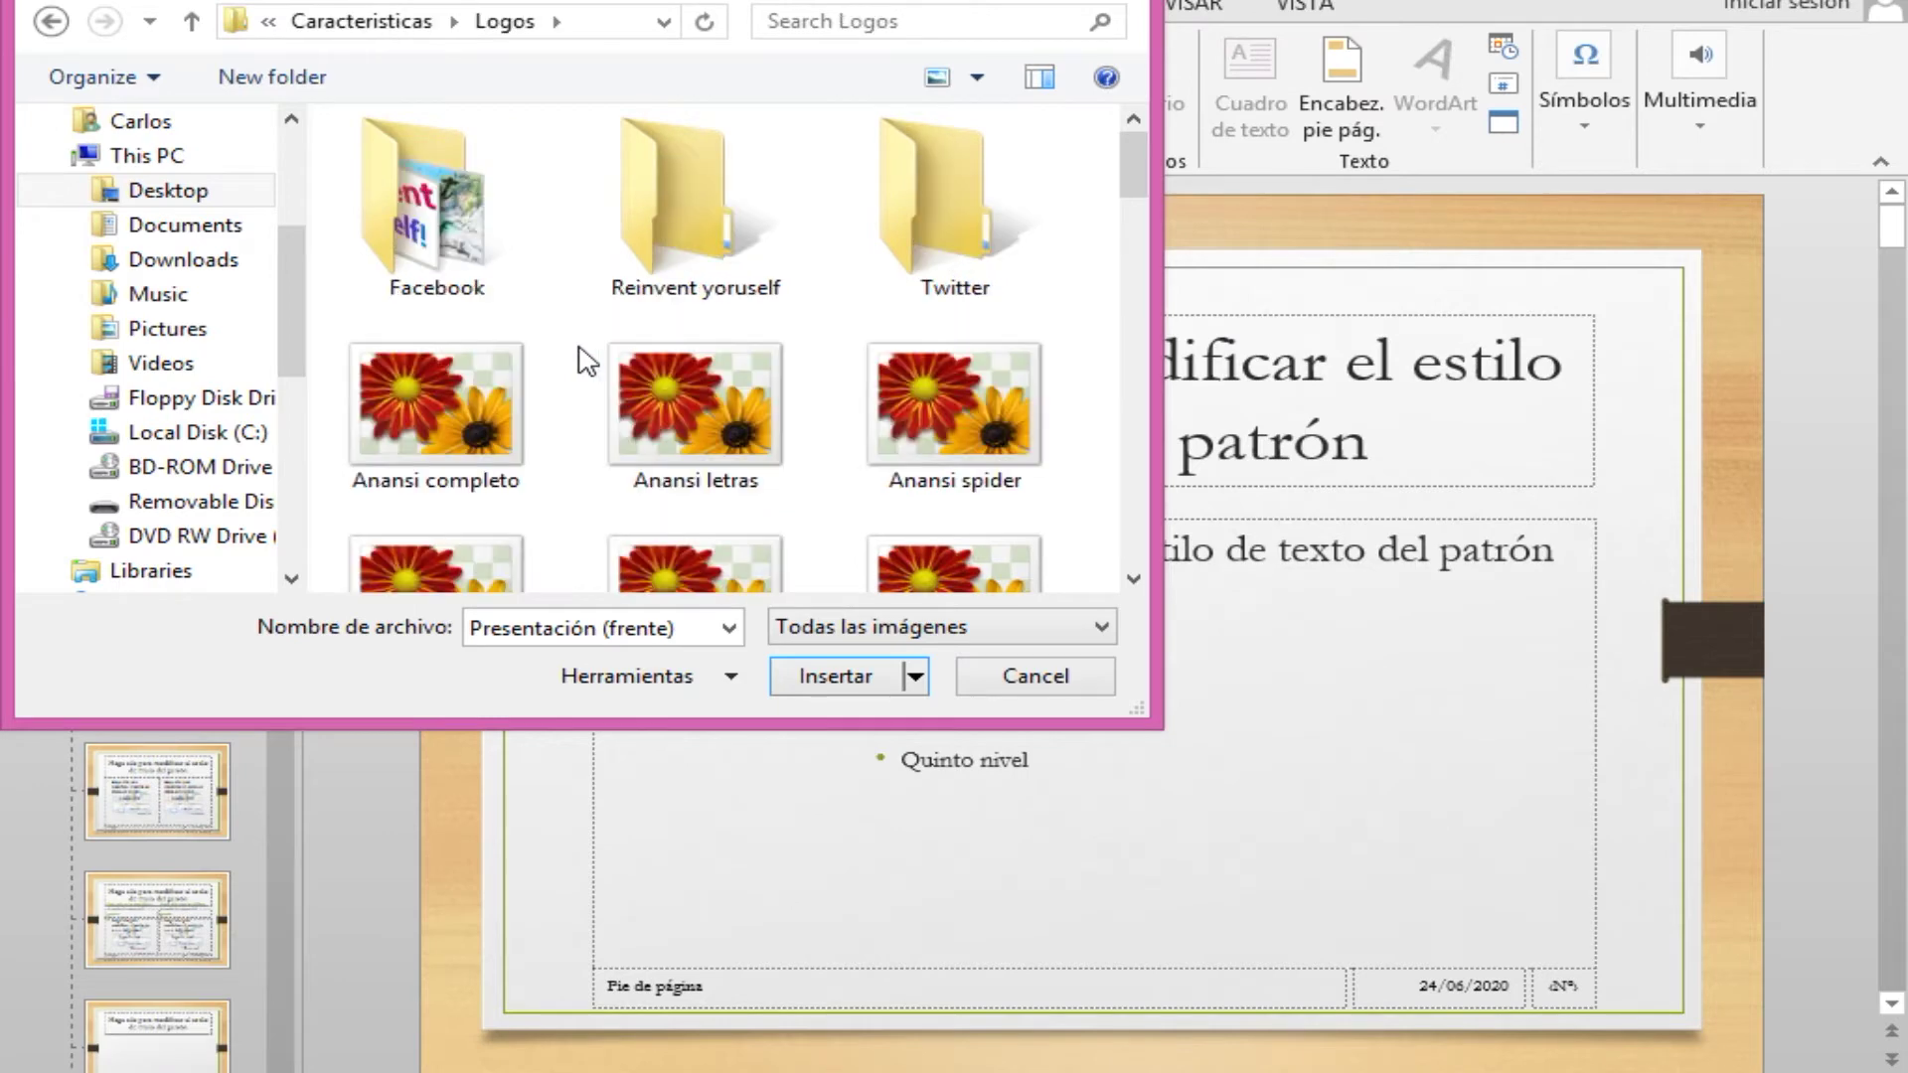
# - Insert the Anansi completo image onto the slide master
pyautogui.press('a')
pyautogui.press('Down')
pyautogui.press('Up')
pyautogui.press('Right')
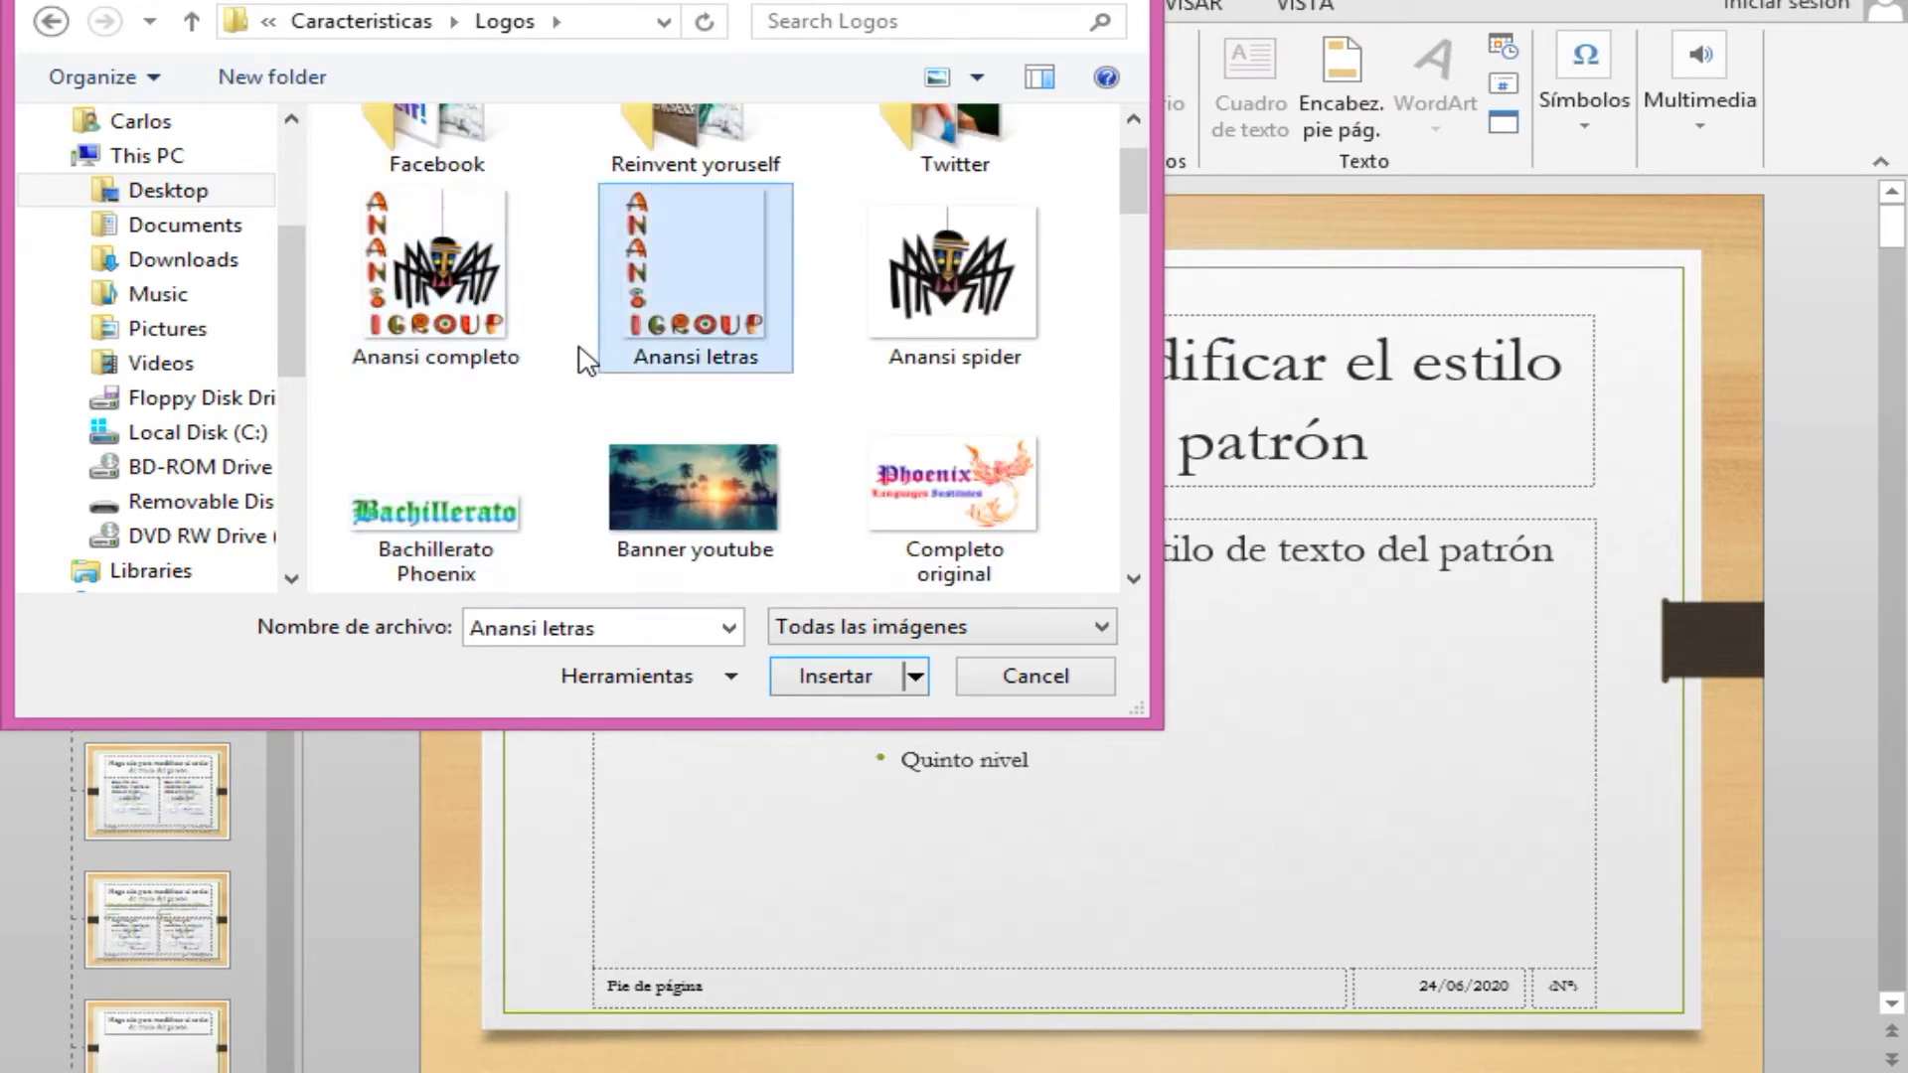
pyautogui.press('Left')
pyautogui.press('Return')
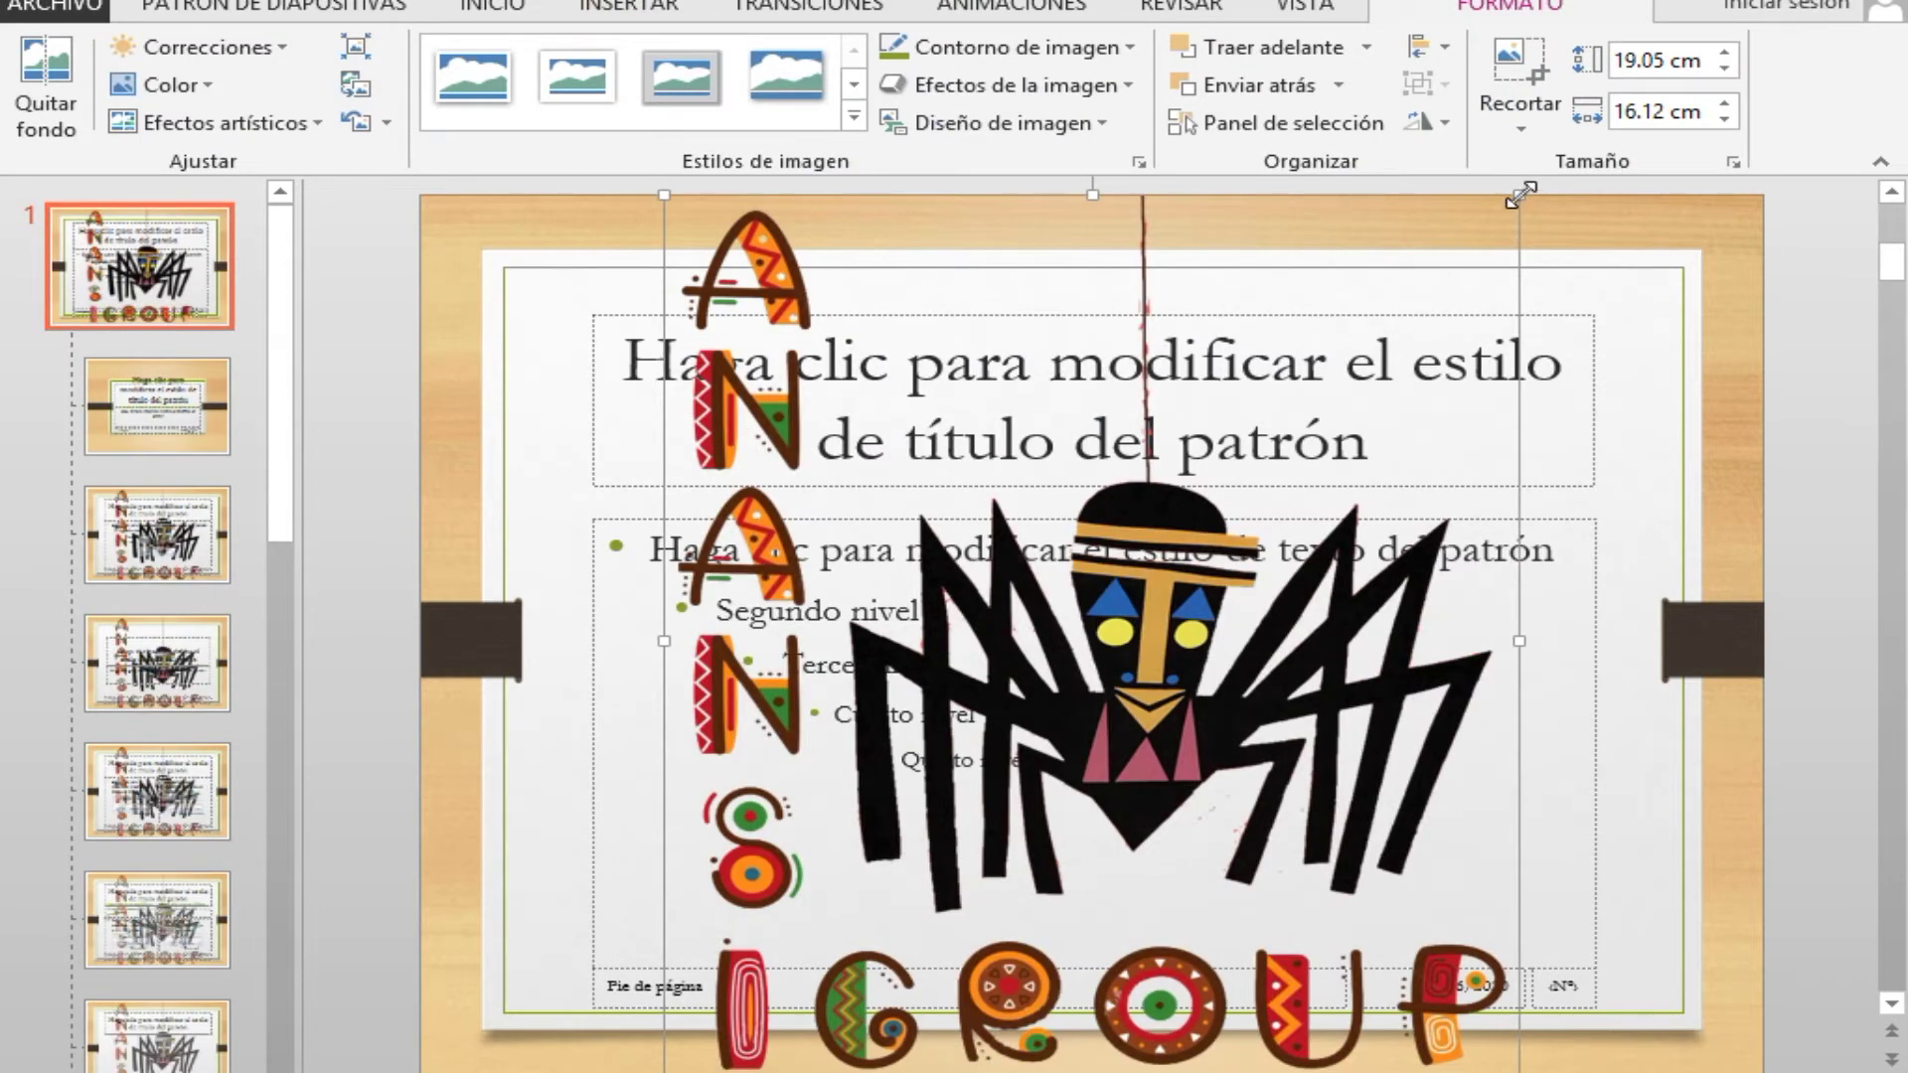
# - Resize the logo to 2.12 × 1.8 cm and move it to the master's top-right corner
pyautogui.moveTo(1520, 195)
pyautogui.mouseDown()
pyautogui.moveTo(765, 994)
pyautogui.moveTo(1654, 373)
pyautogui.moveTo(1684, 264)
pyautogui.mouseUp()
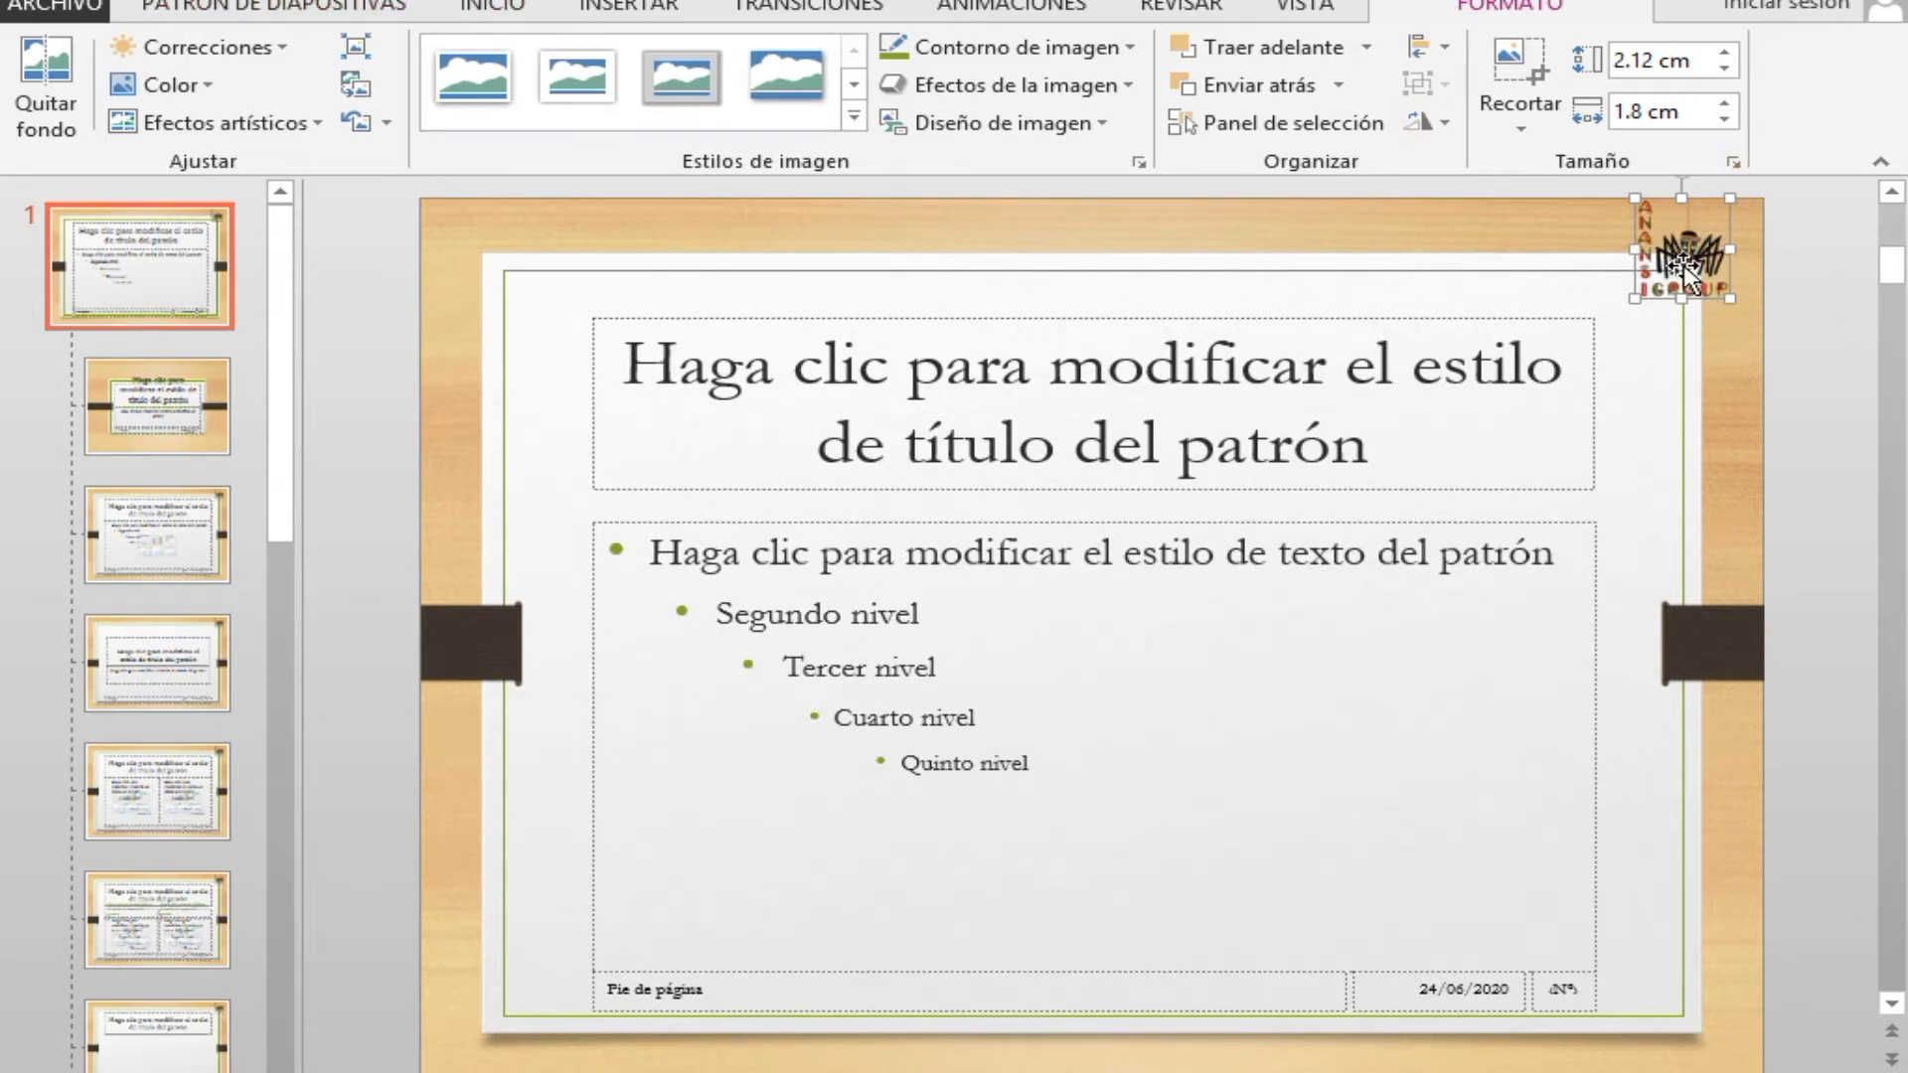
pyautogui.click(328, 10)
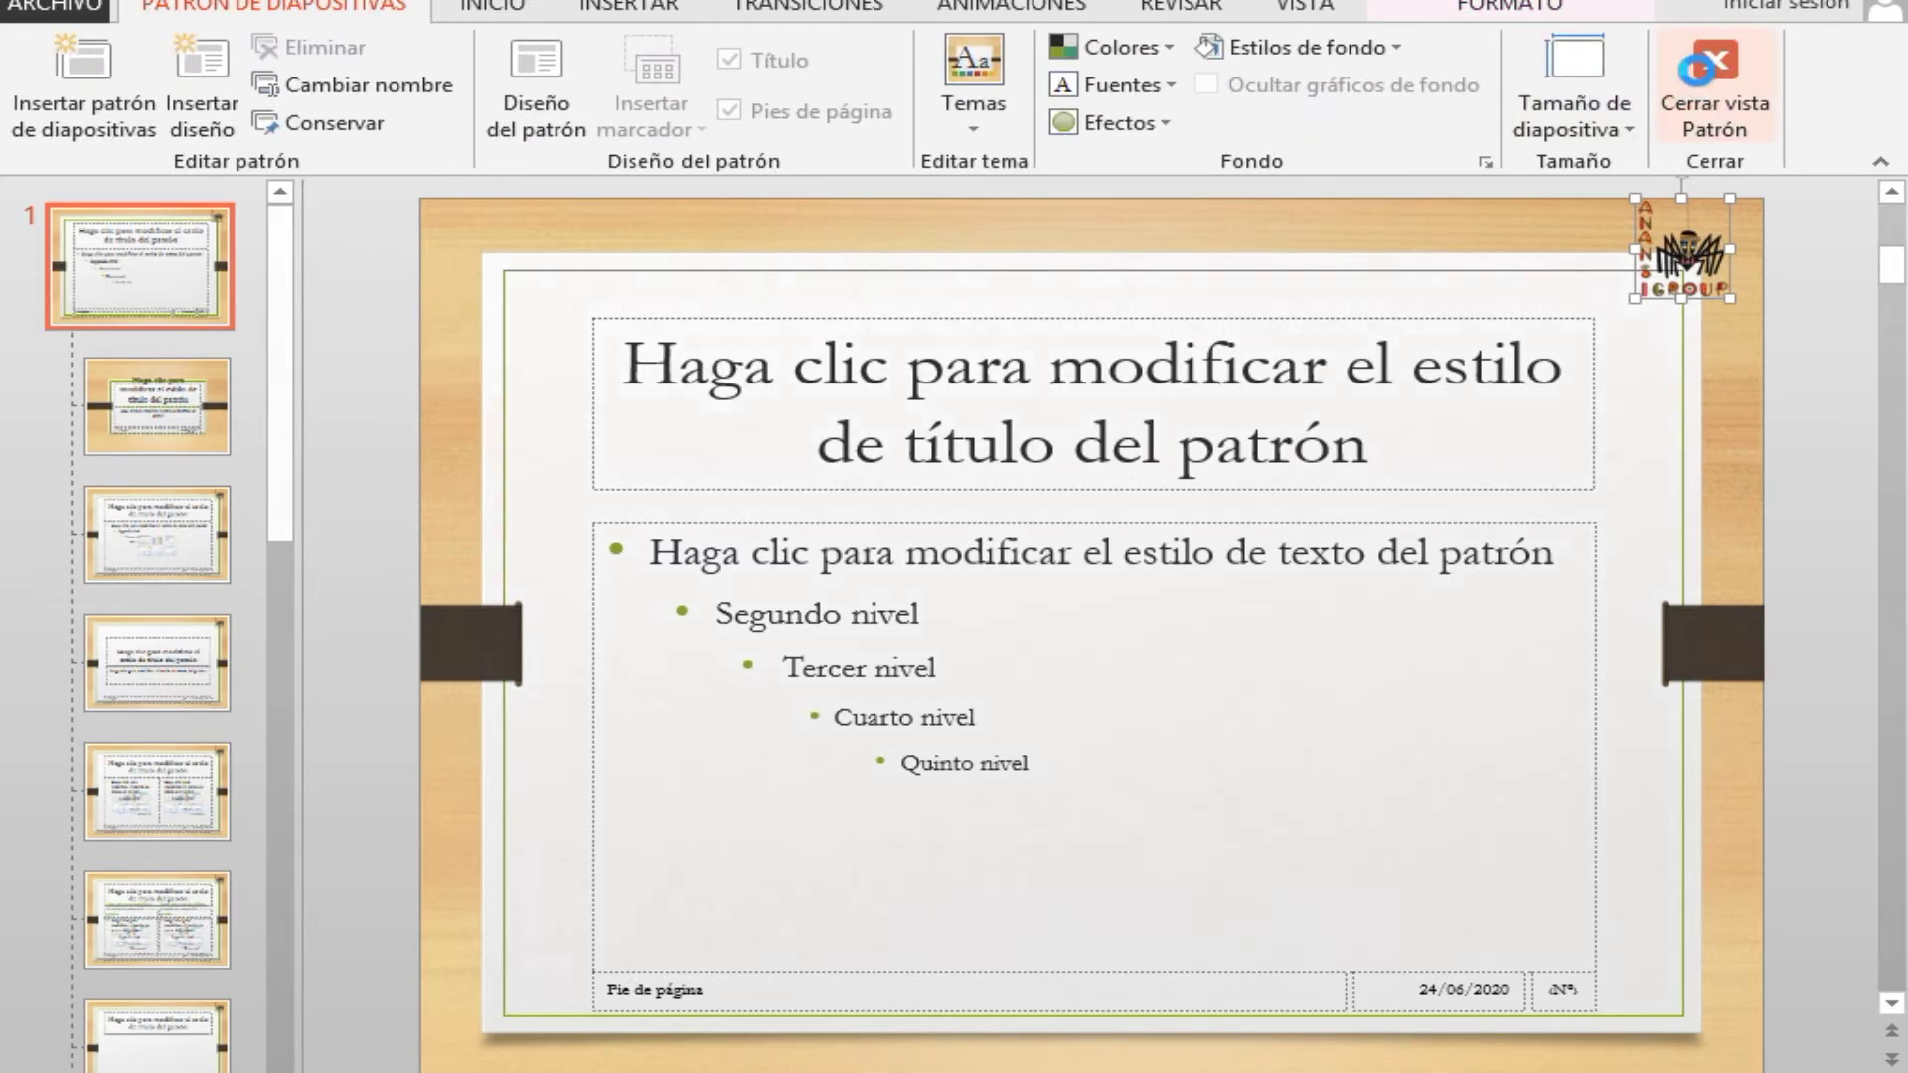
# - Close Slide Master view and check slides 3 and 4 for the Anansi logo
pyautogui.click(1714, 84)
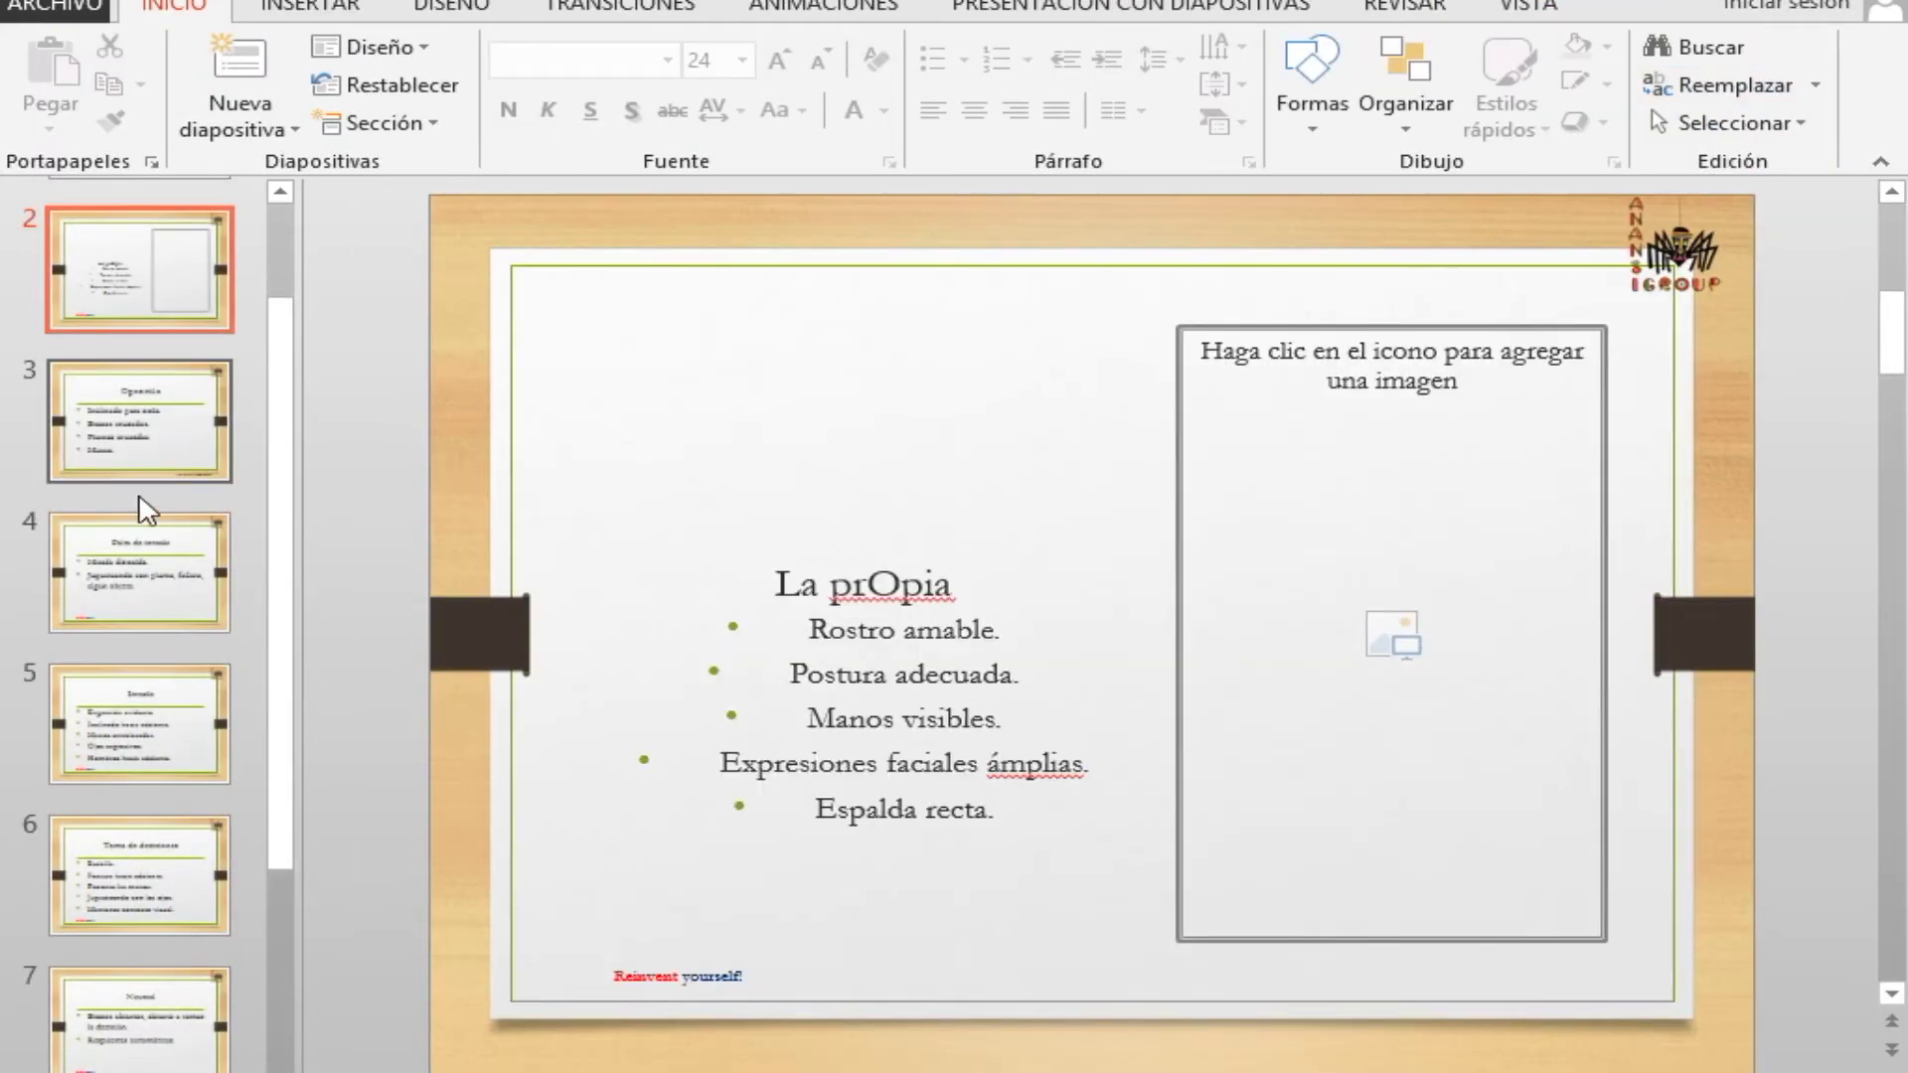
pyautogui.scroll(2, 159, 437)
pyautogui.click(186, 554)
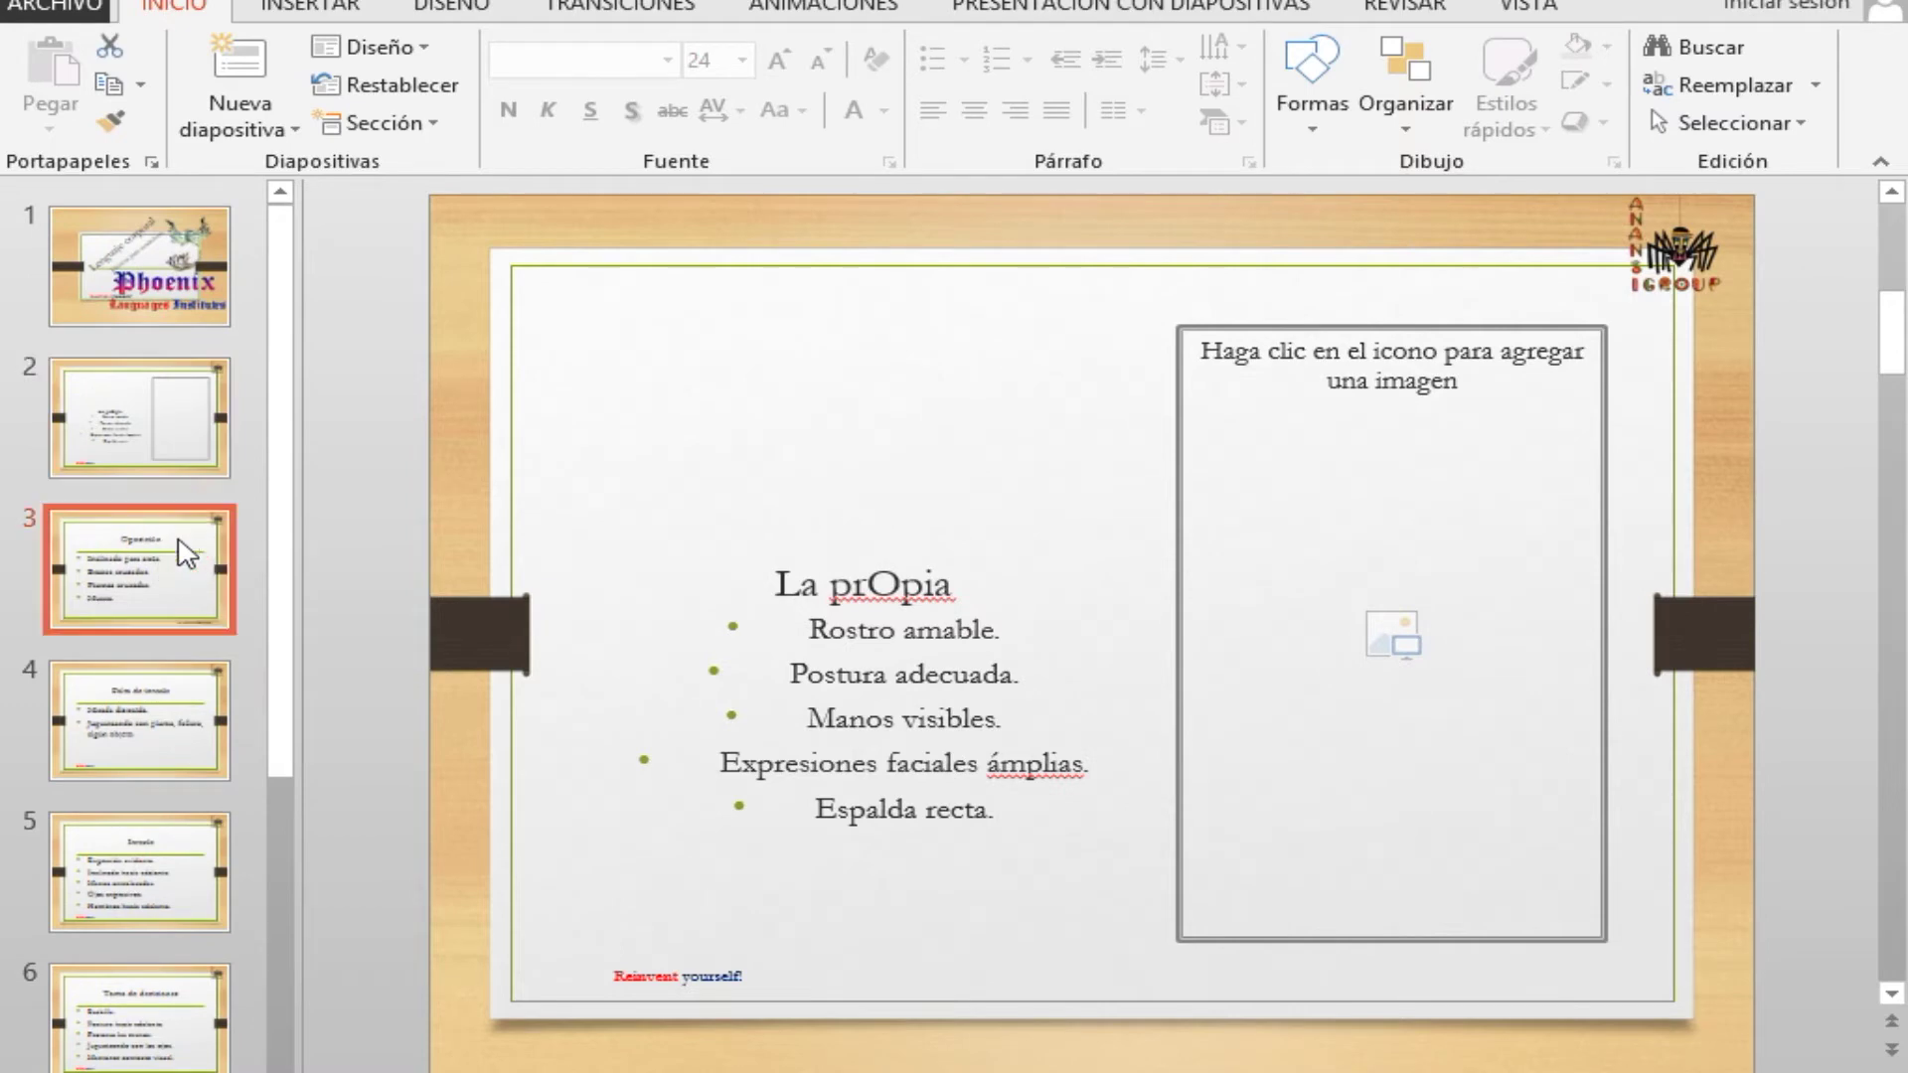
pyautogui.click(191, 744)
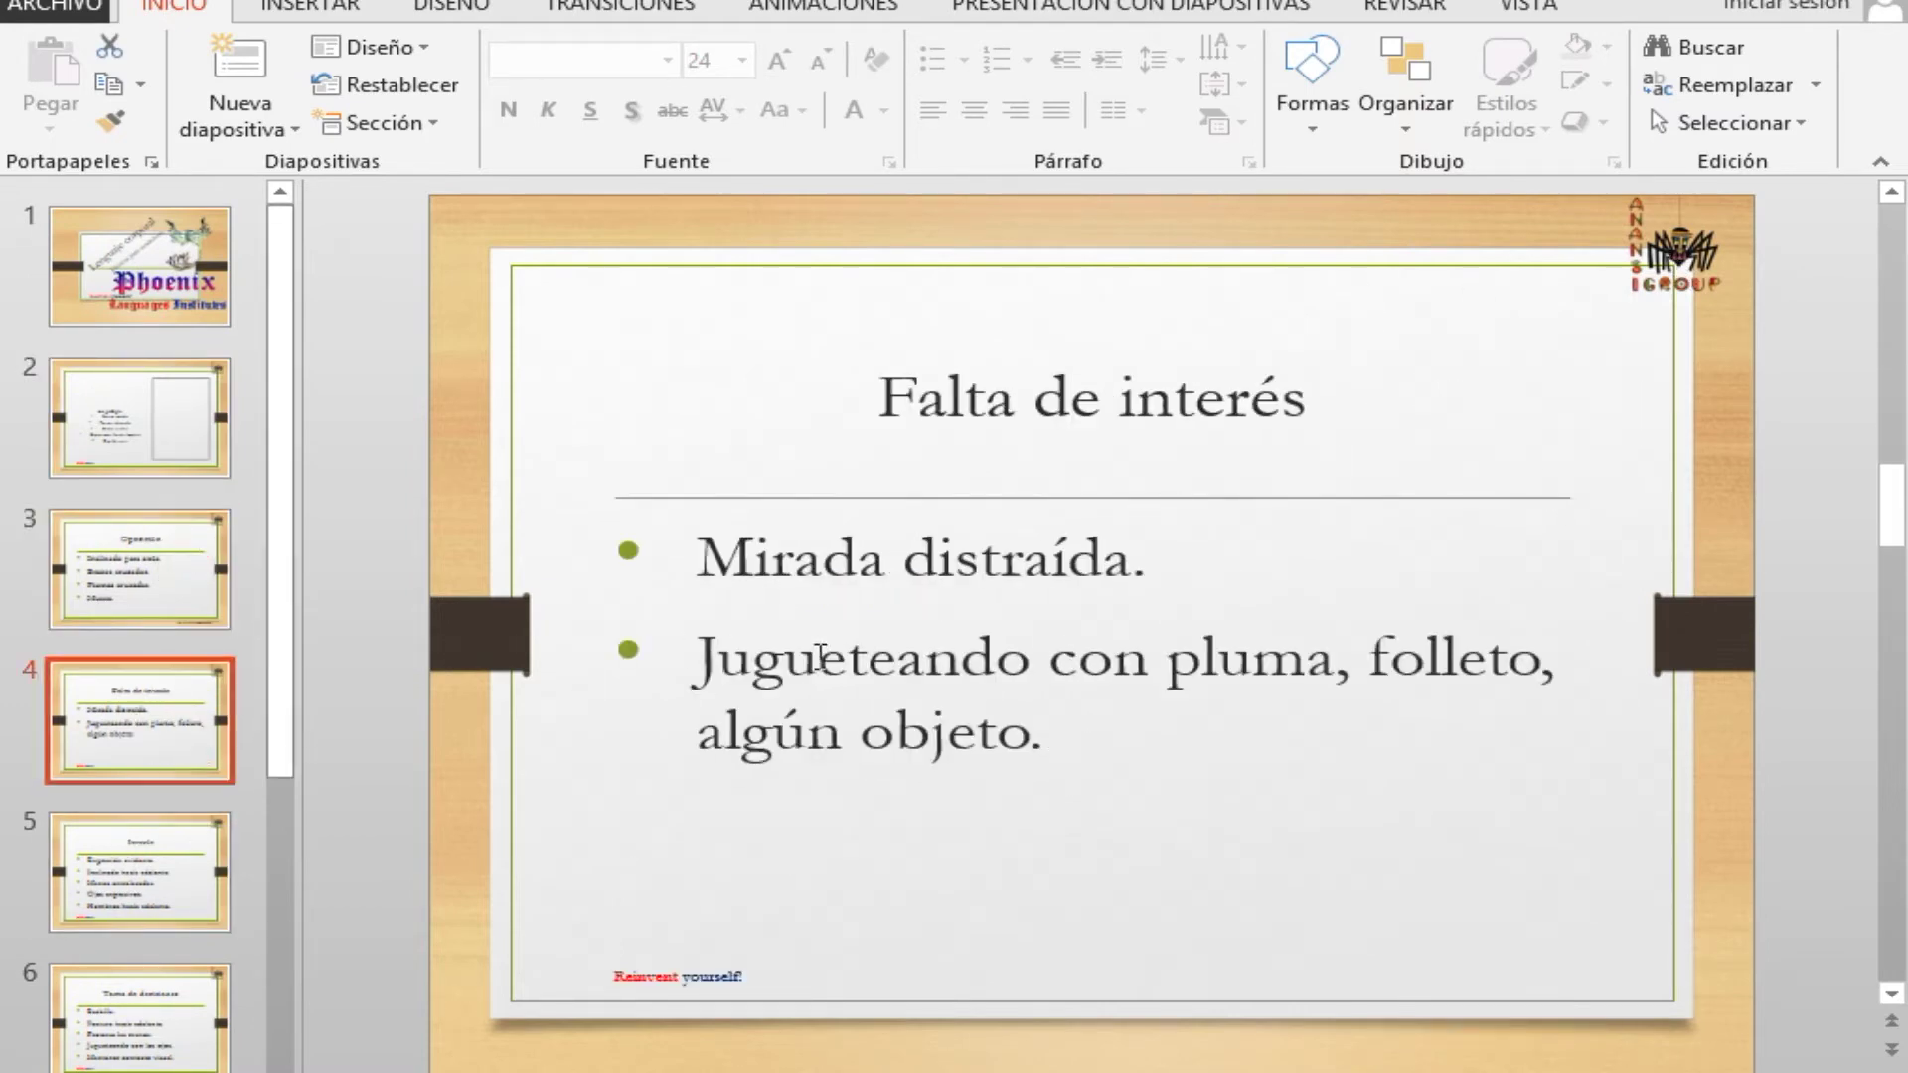
# - Right-click the logo on slide 4 to confirm it can't be edited from the slide
pyautogui.rightClick(1679, 249)
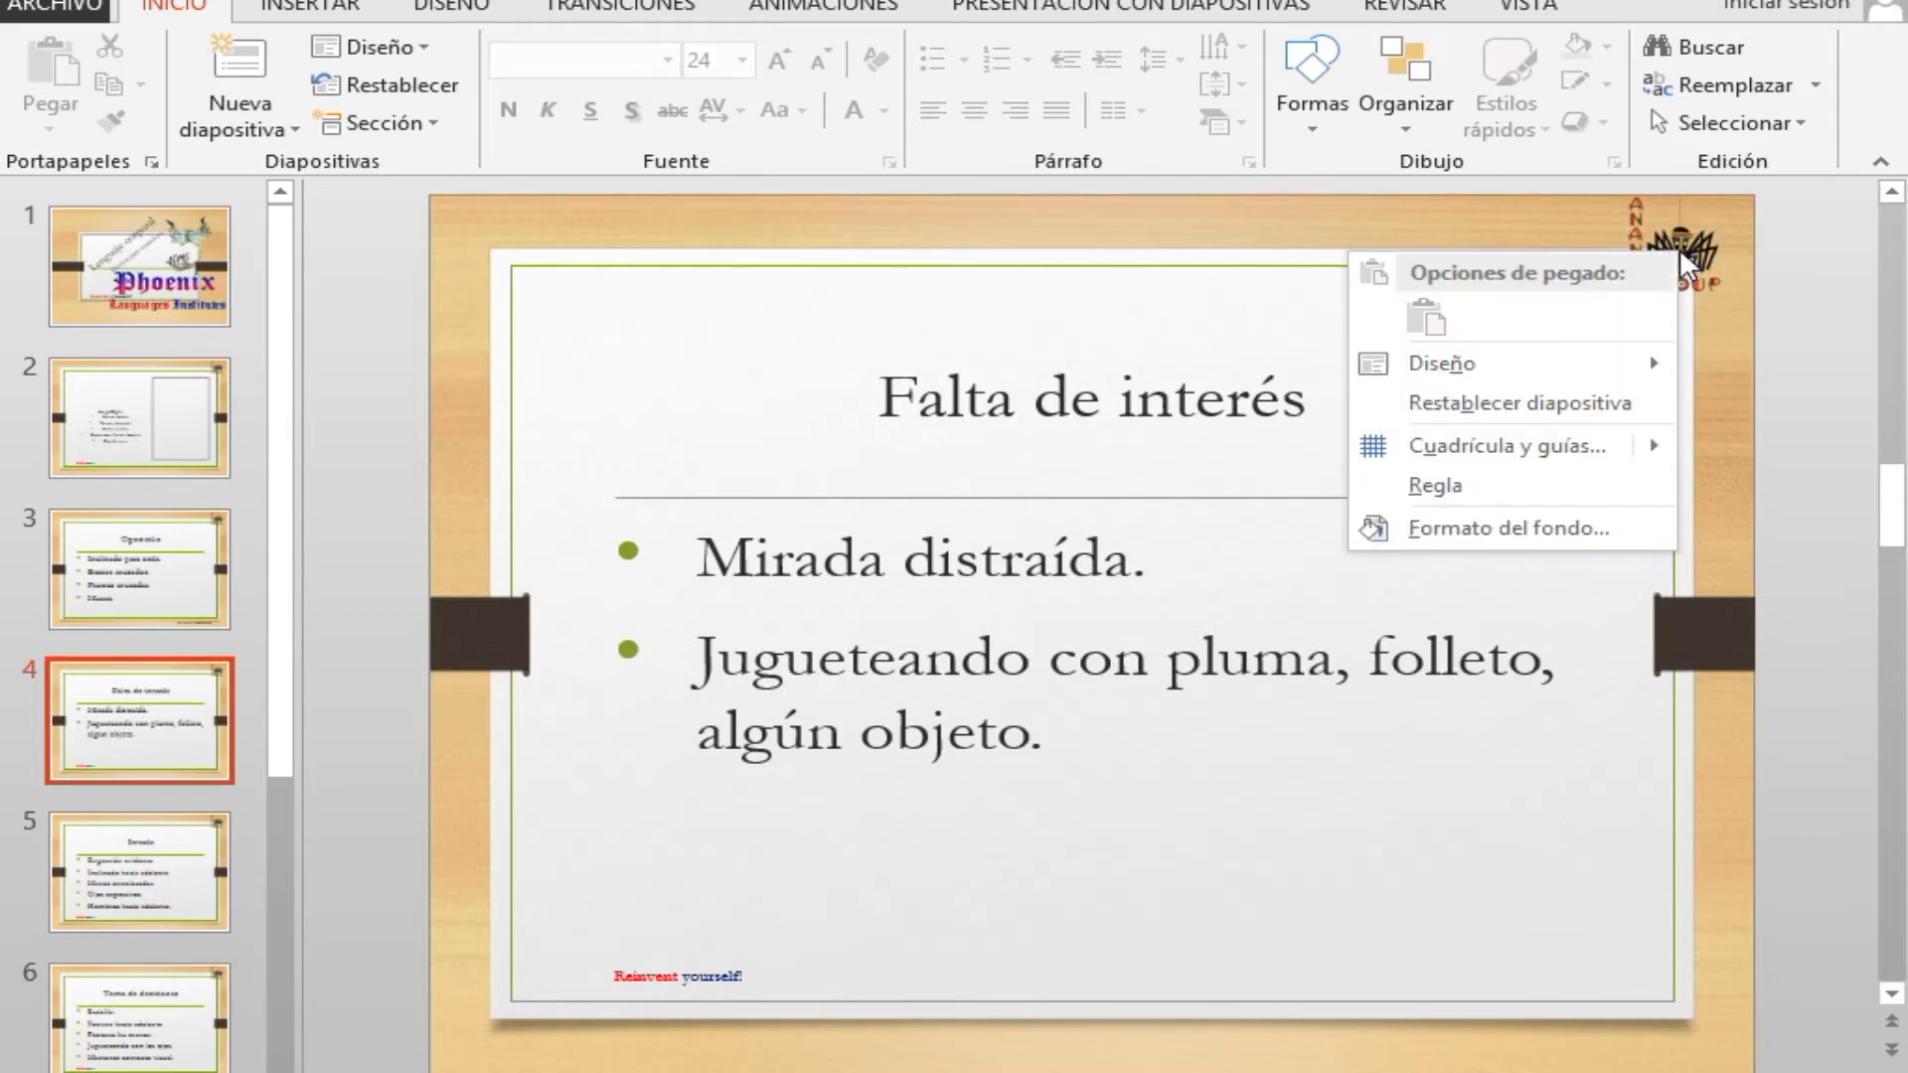
pyautogui.rightClick(1610, 216)
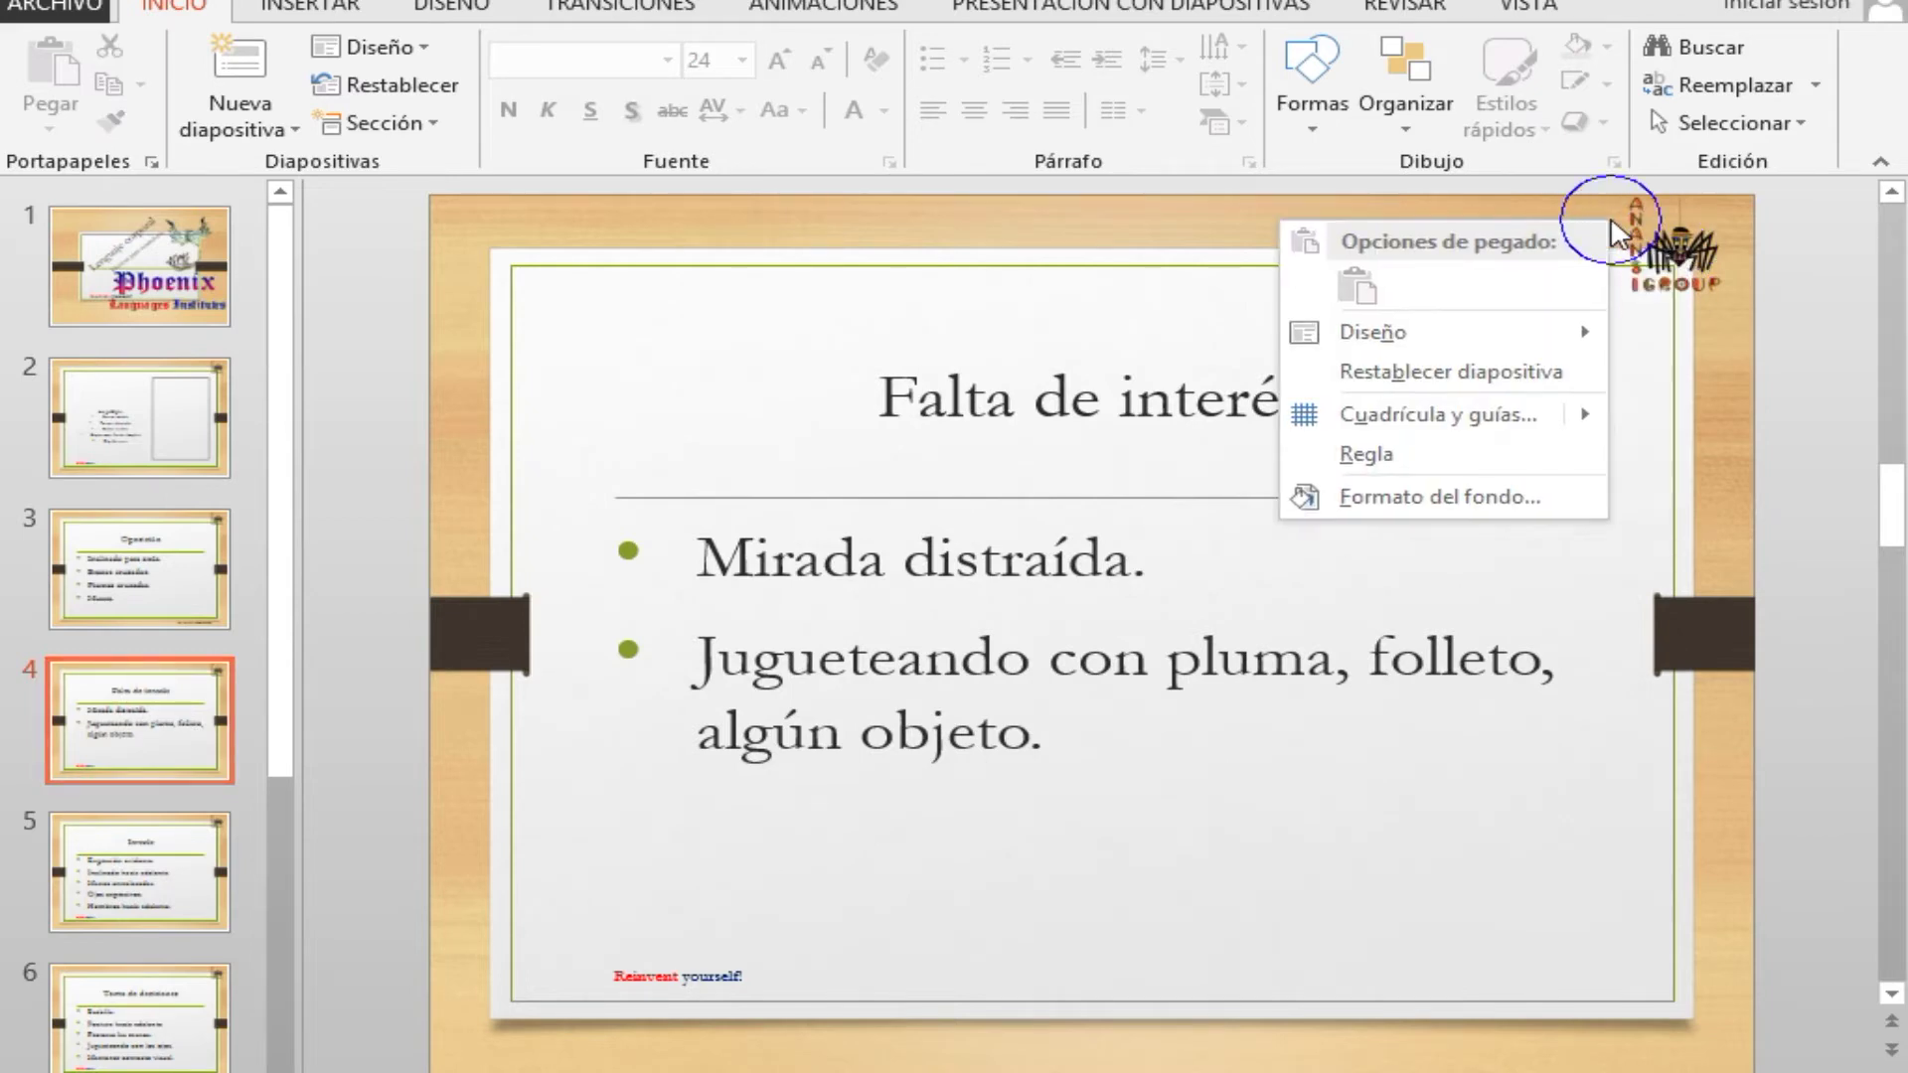
pyautogui.click(1700, 385)
pyautogui.rightClick(1679, 254)
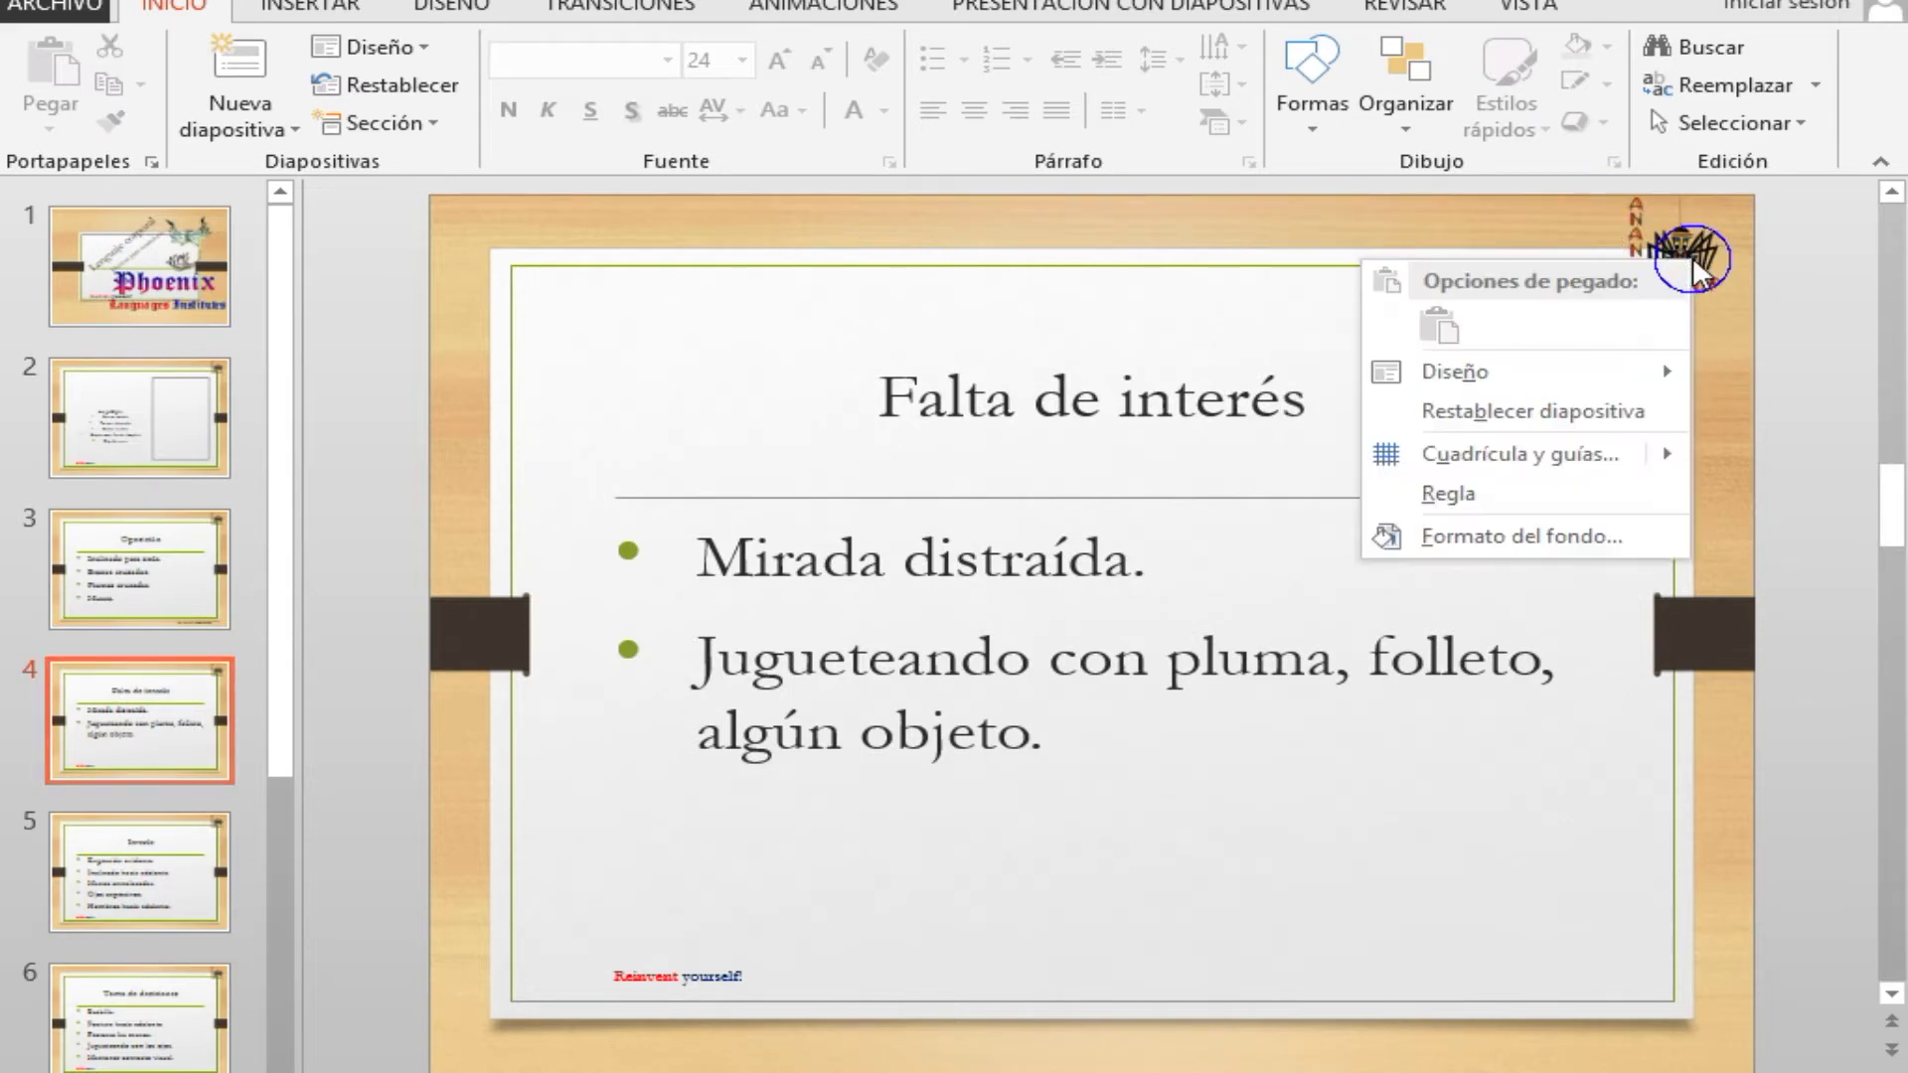
pyautogui.click(1689, 260)
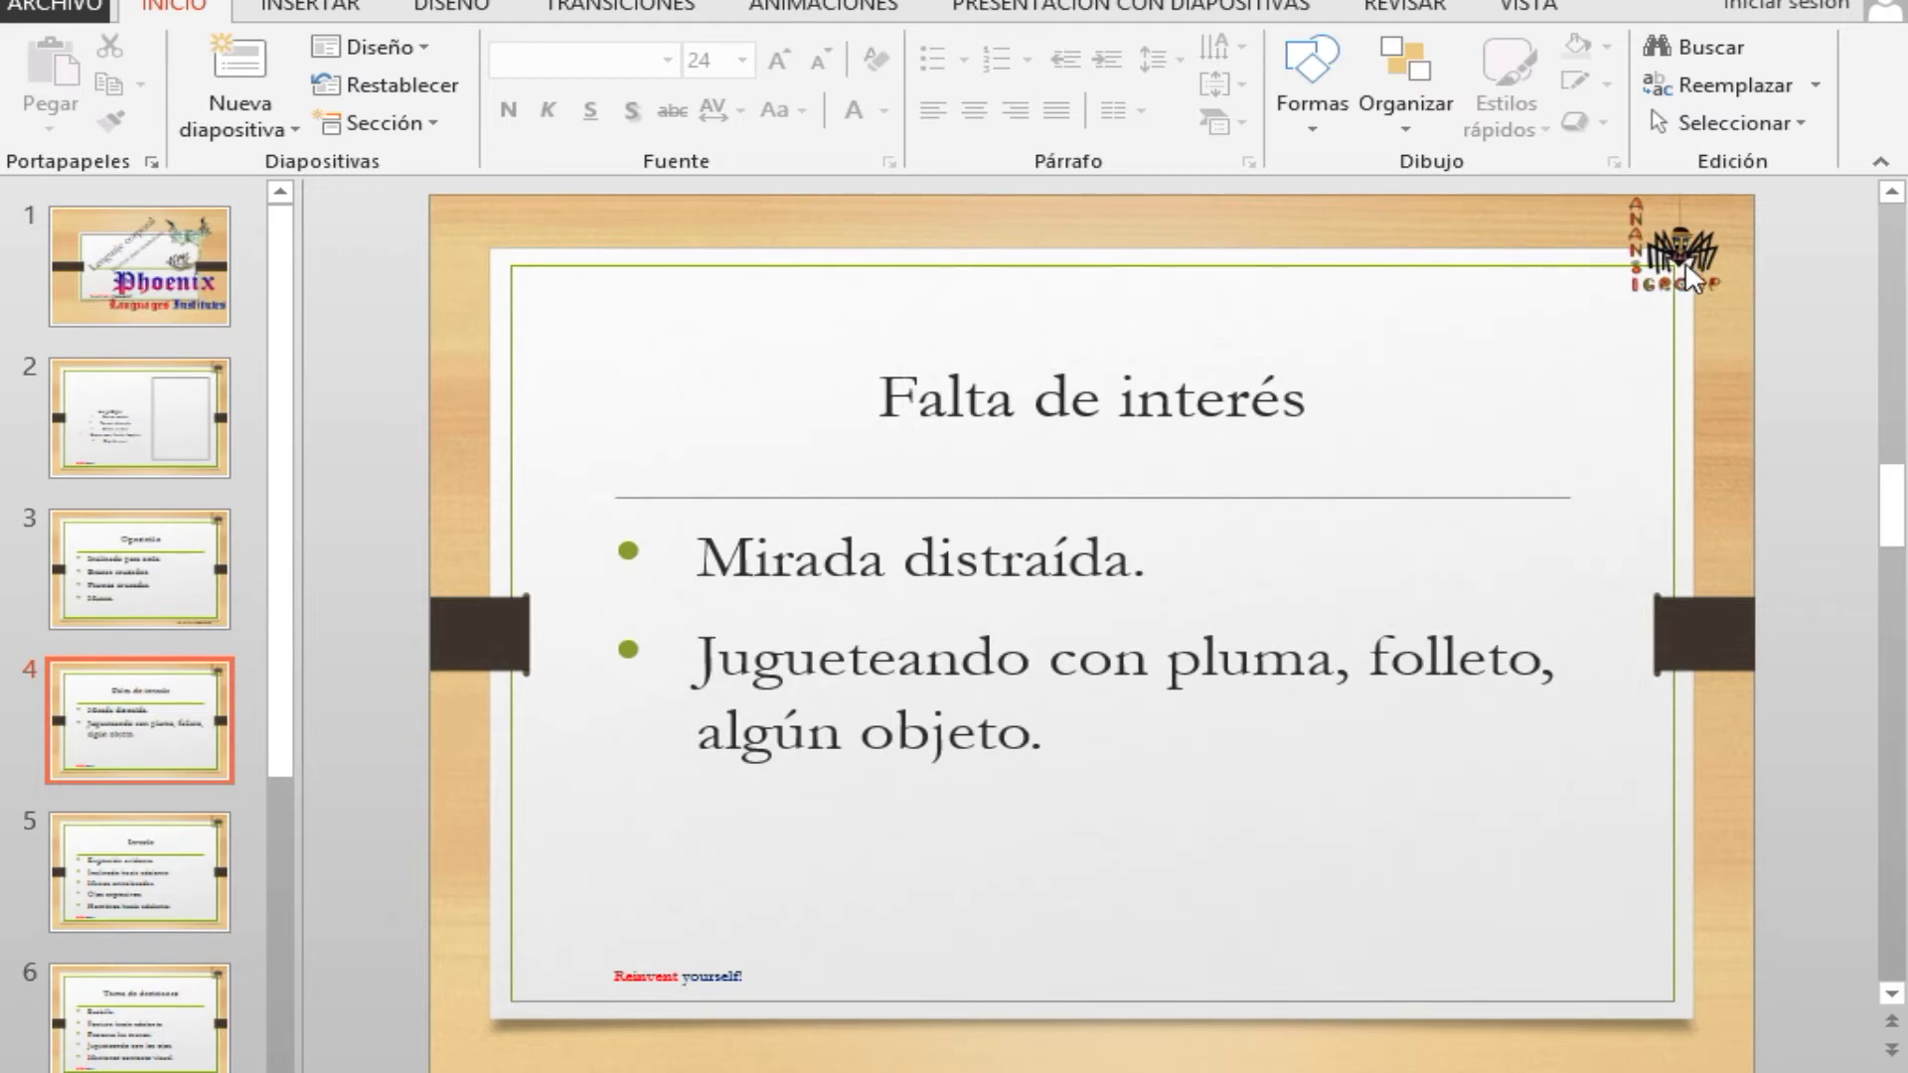
pyautogui.rightClick(1689, 260)
pyautogui.click(1247, 249)
pyautogui.click(139, 341)
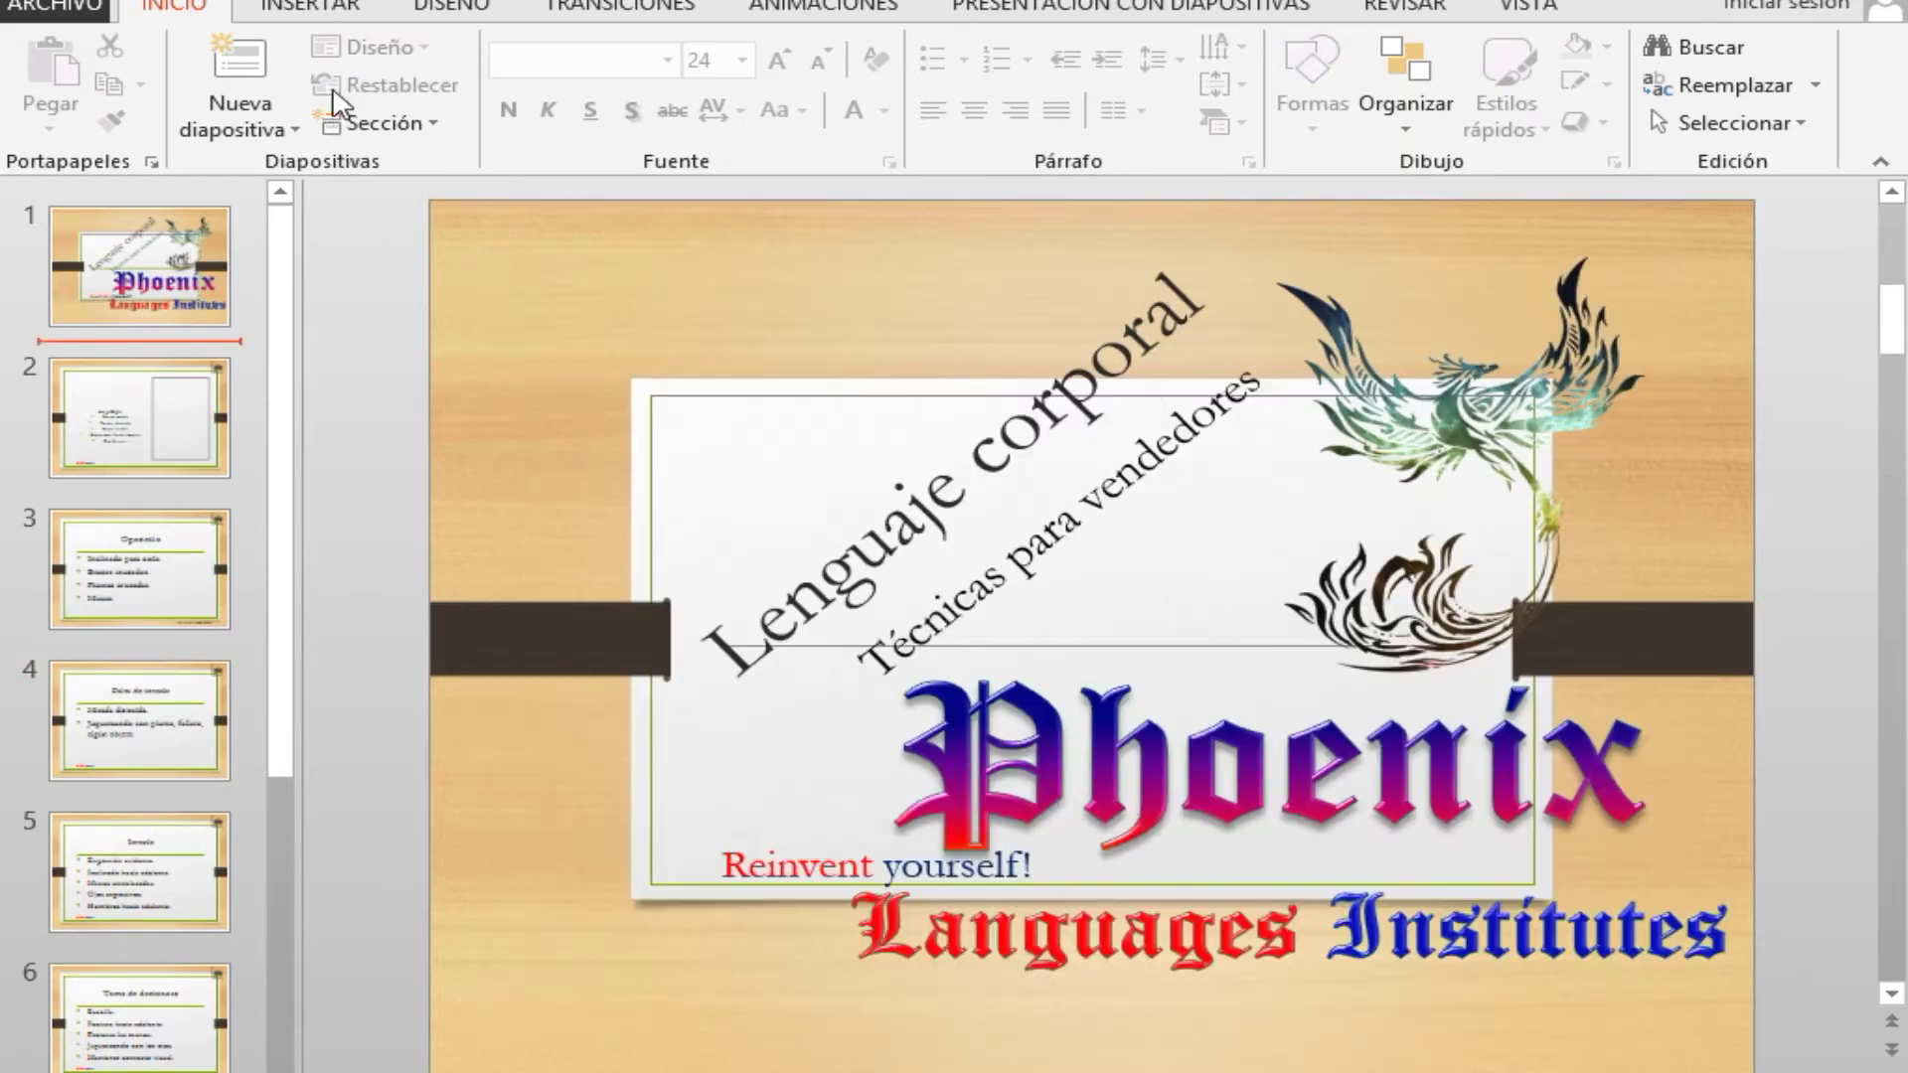
# - Insert a new slide 2 using the Imagen panorámica con título layout
pyautogui.click(254, 127)
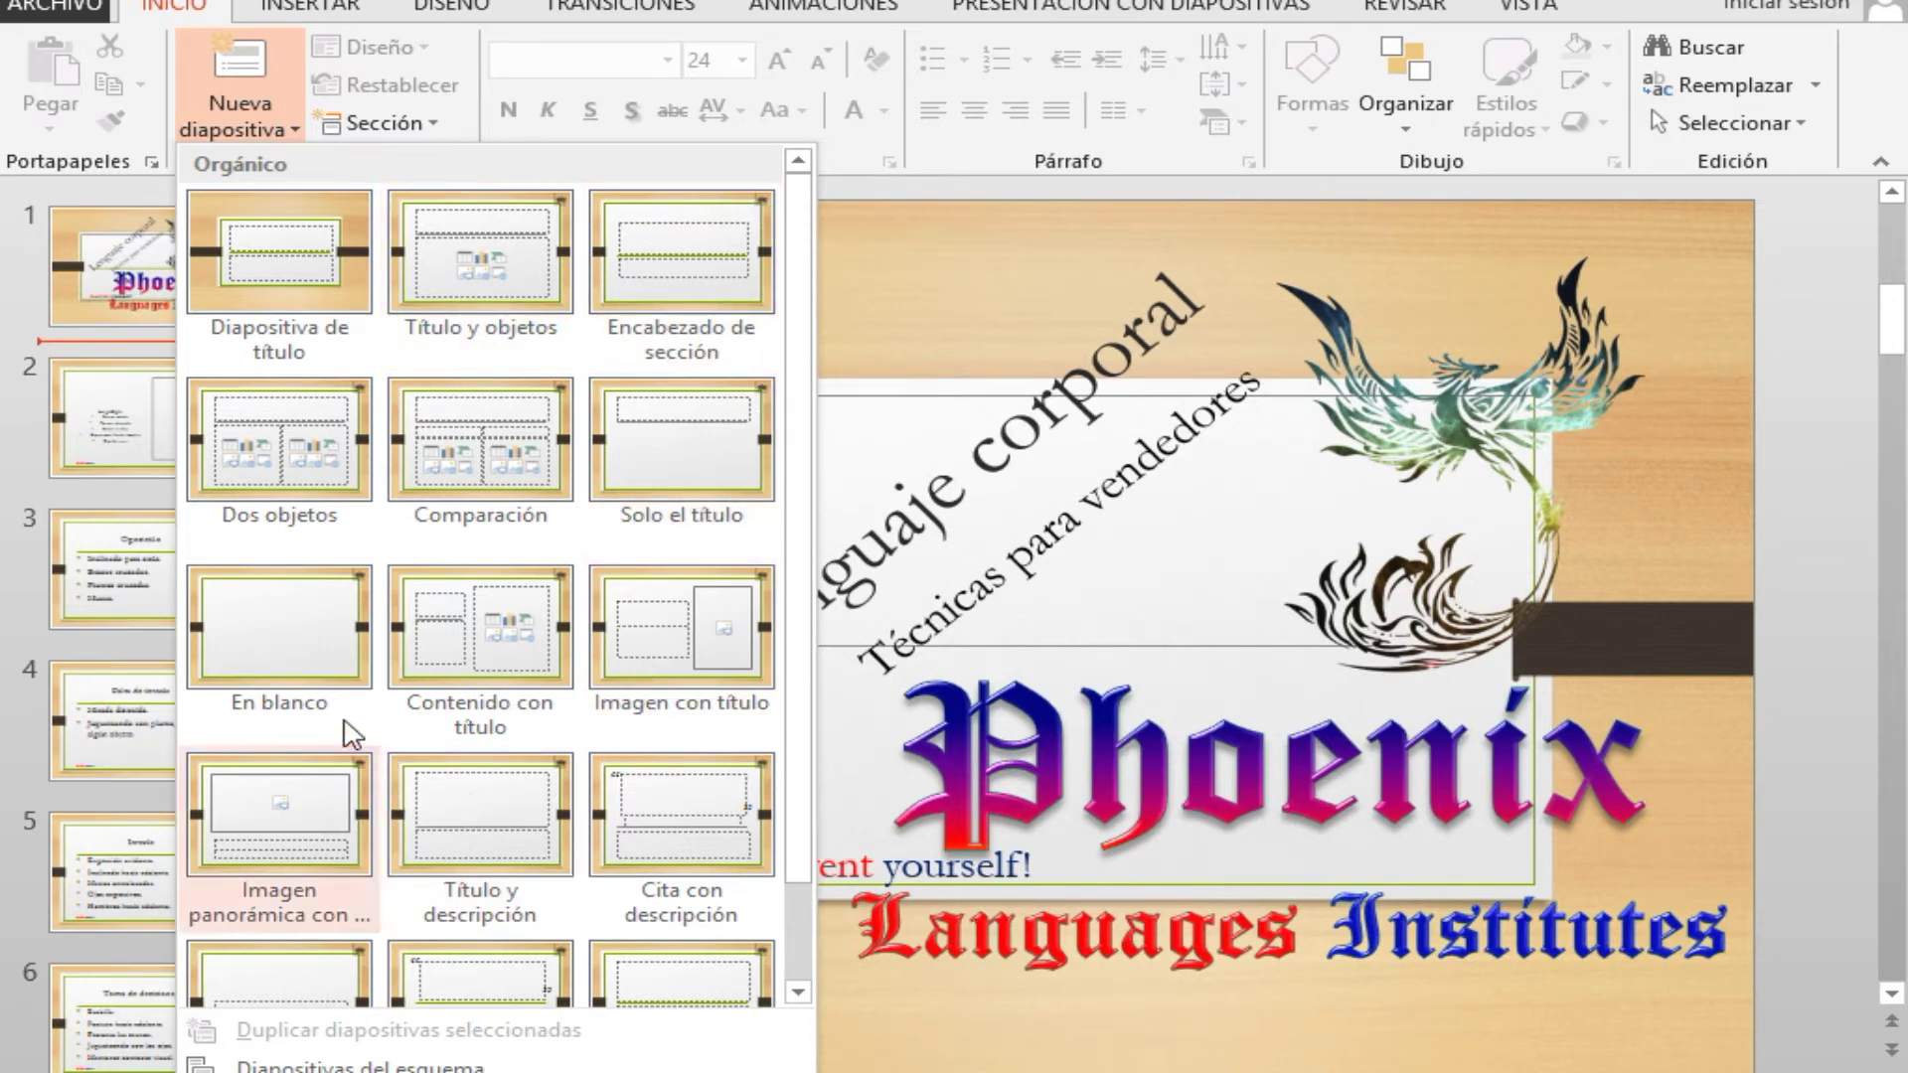
pyautogui.click(314, 805)
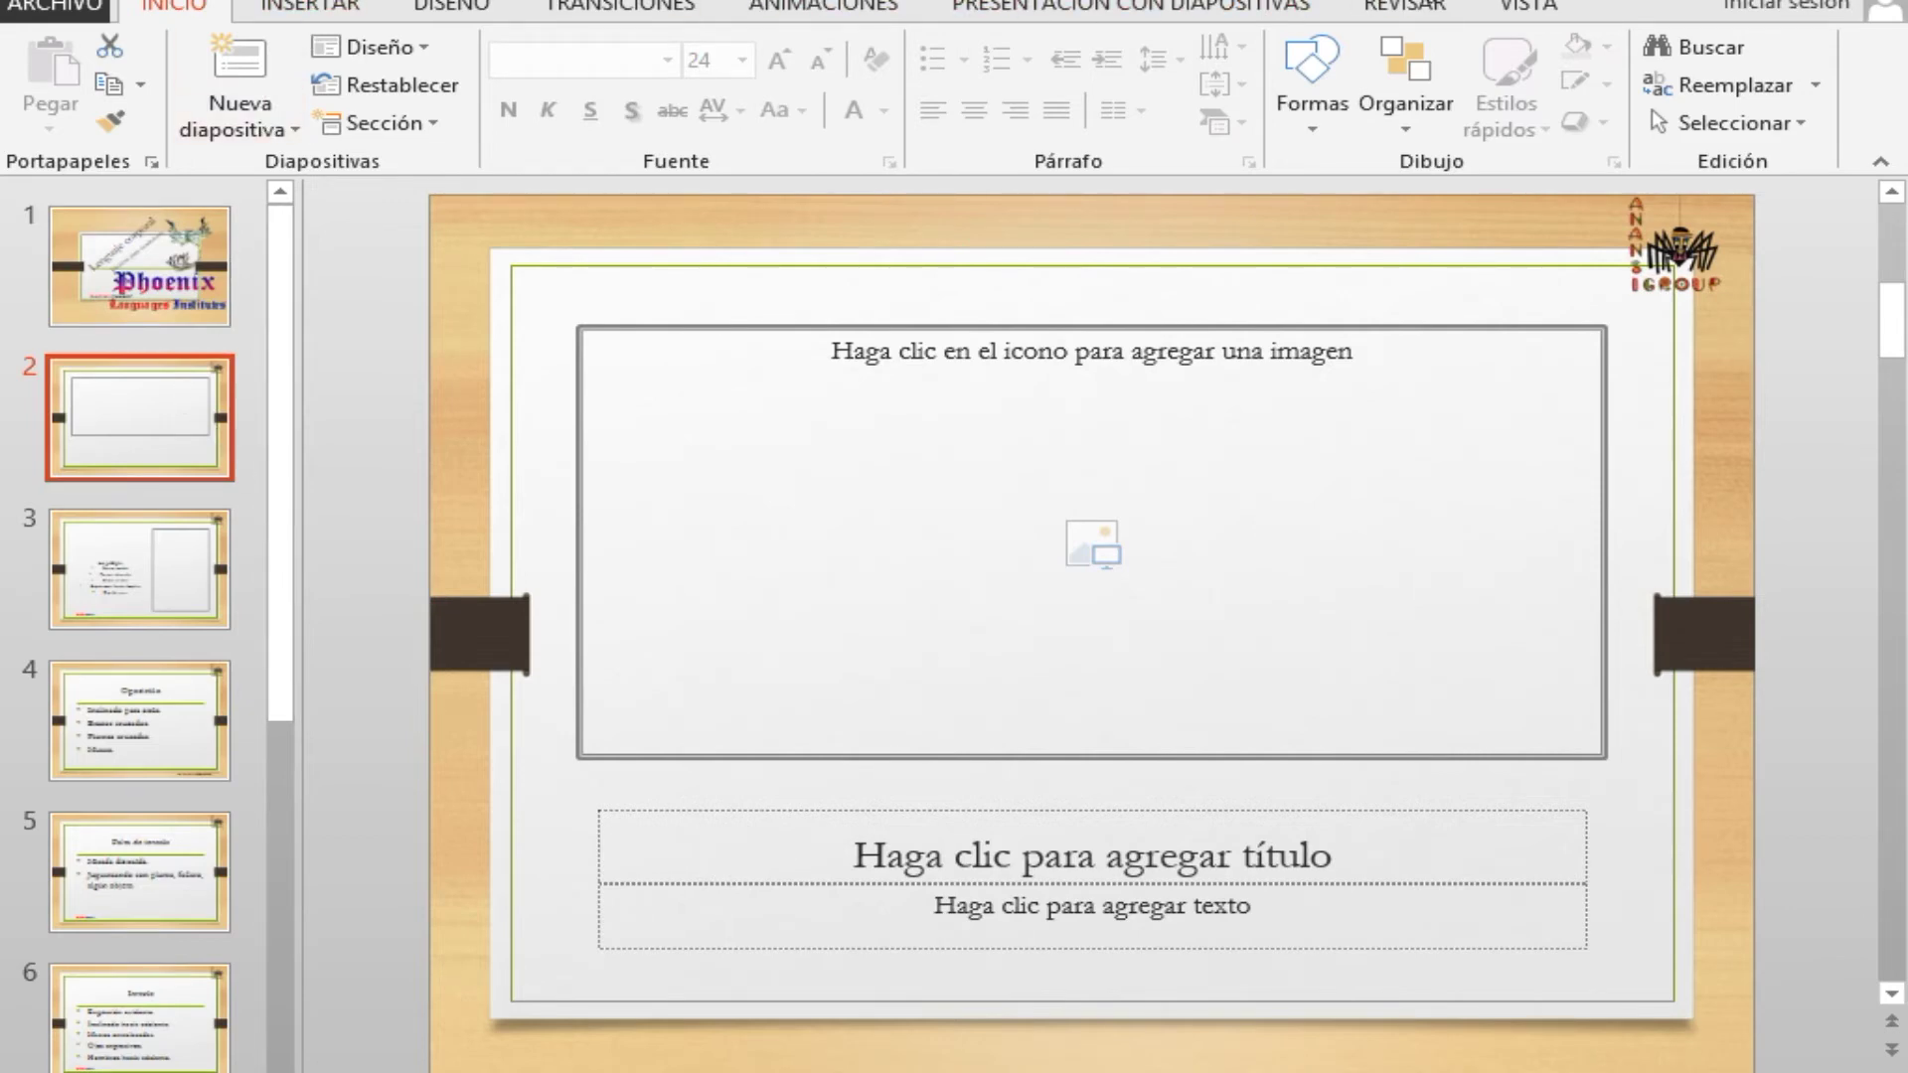
pyautogui.click(1530, 8)
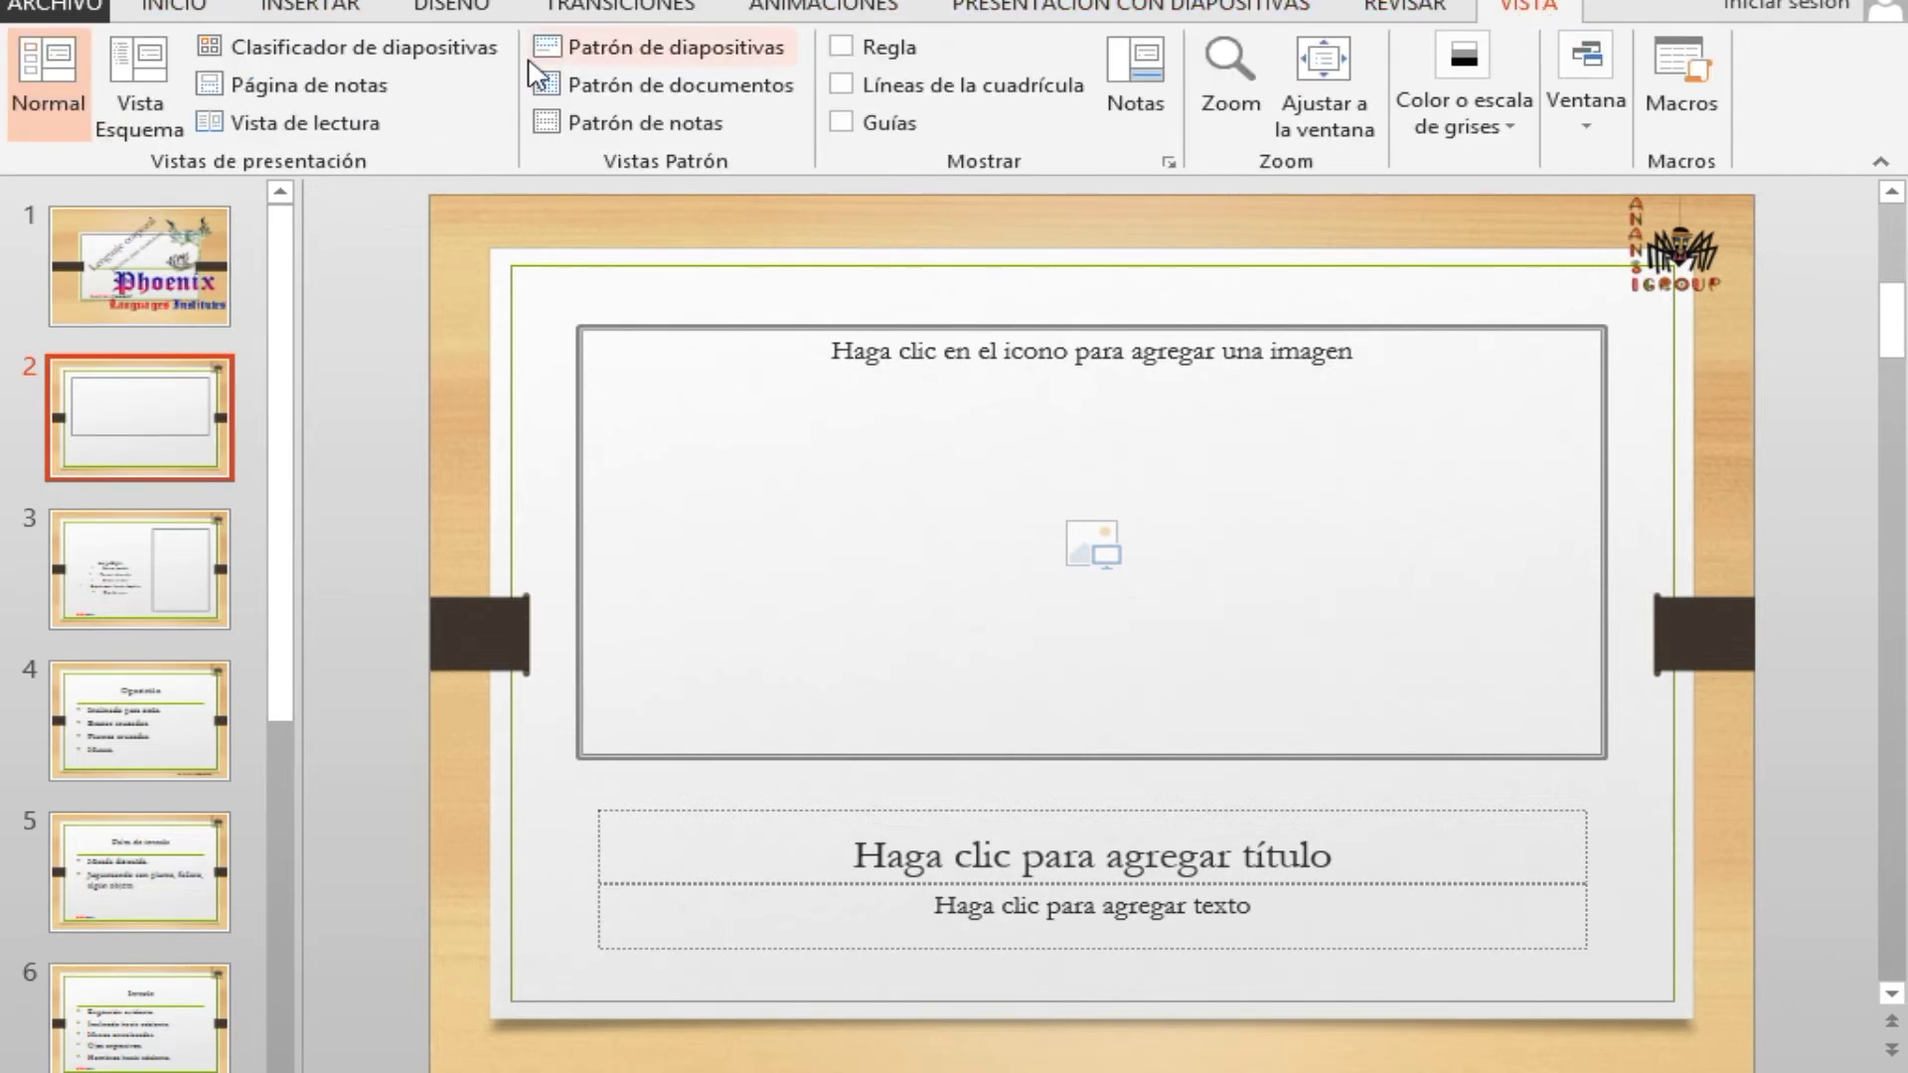
# - Reopen Slide Master view and cut the Anansi logo off the main master slide
pyautogui.click(648, 54)
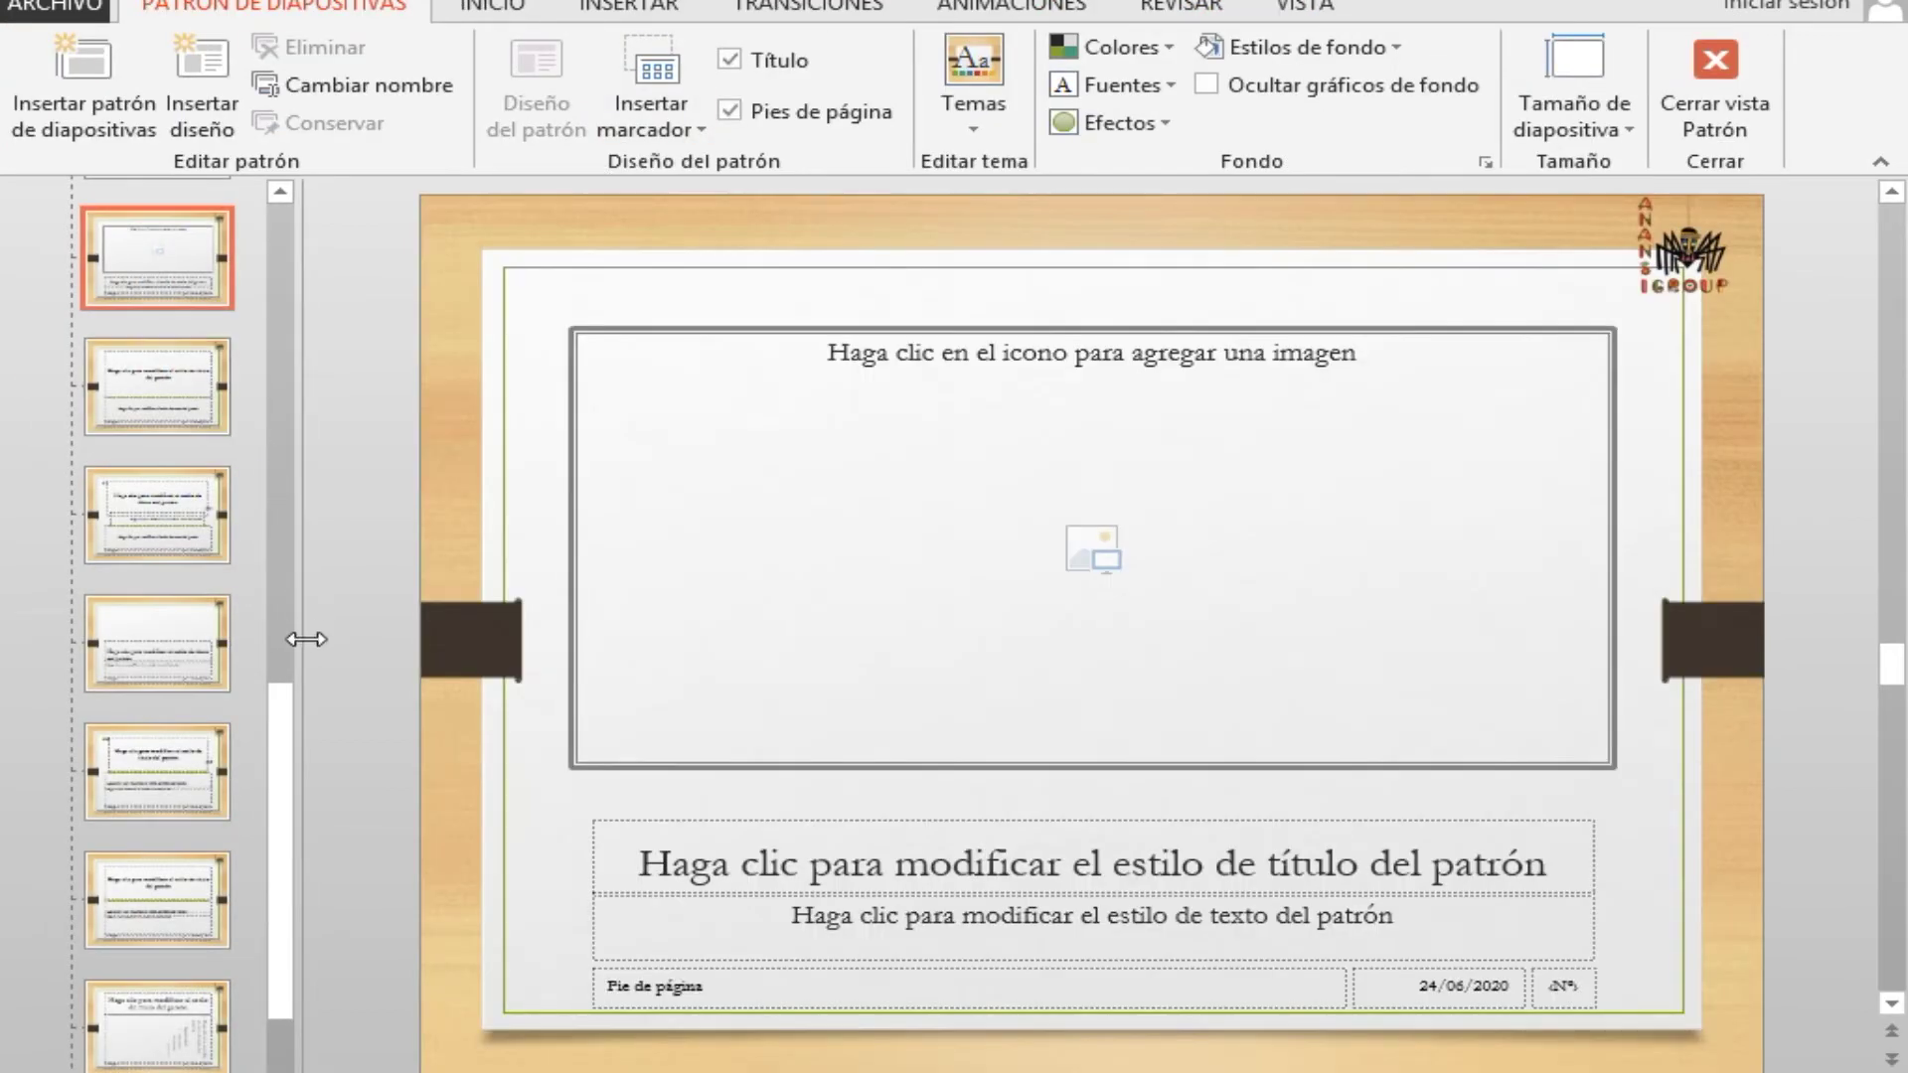
pyautogui.click(291, 761)
pyautogui.moveTo(291, 761); pyautogui.dragTo(289, 392)
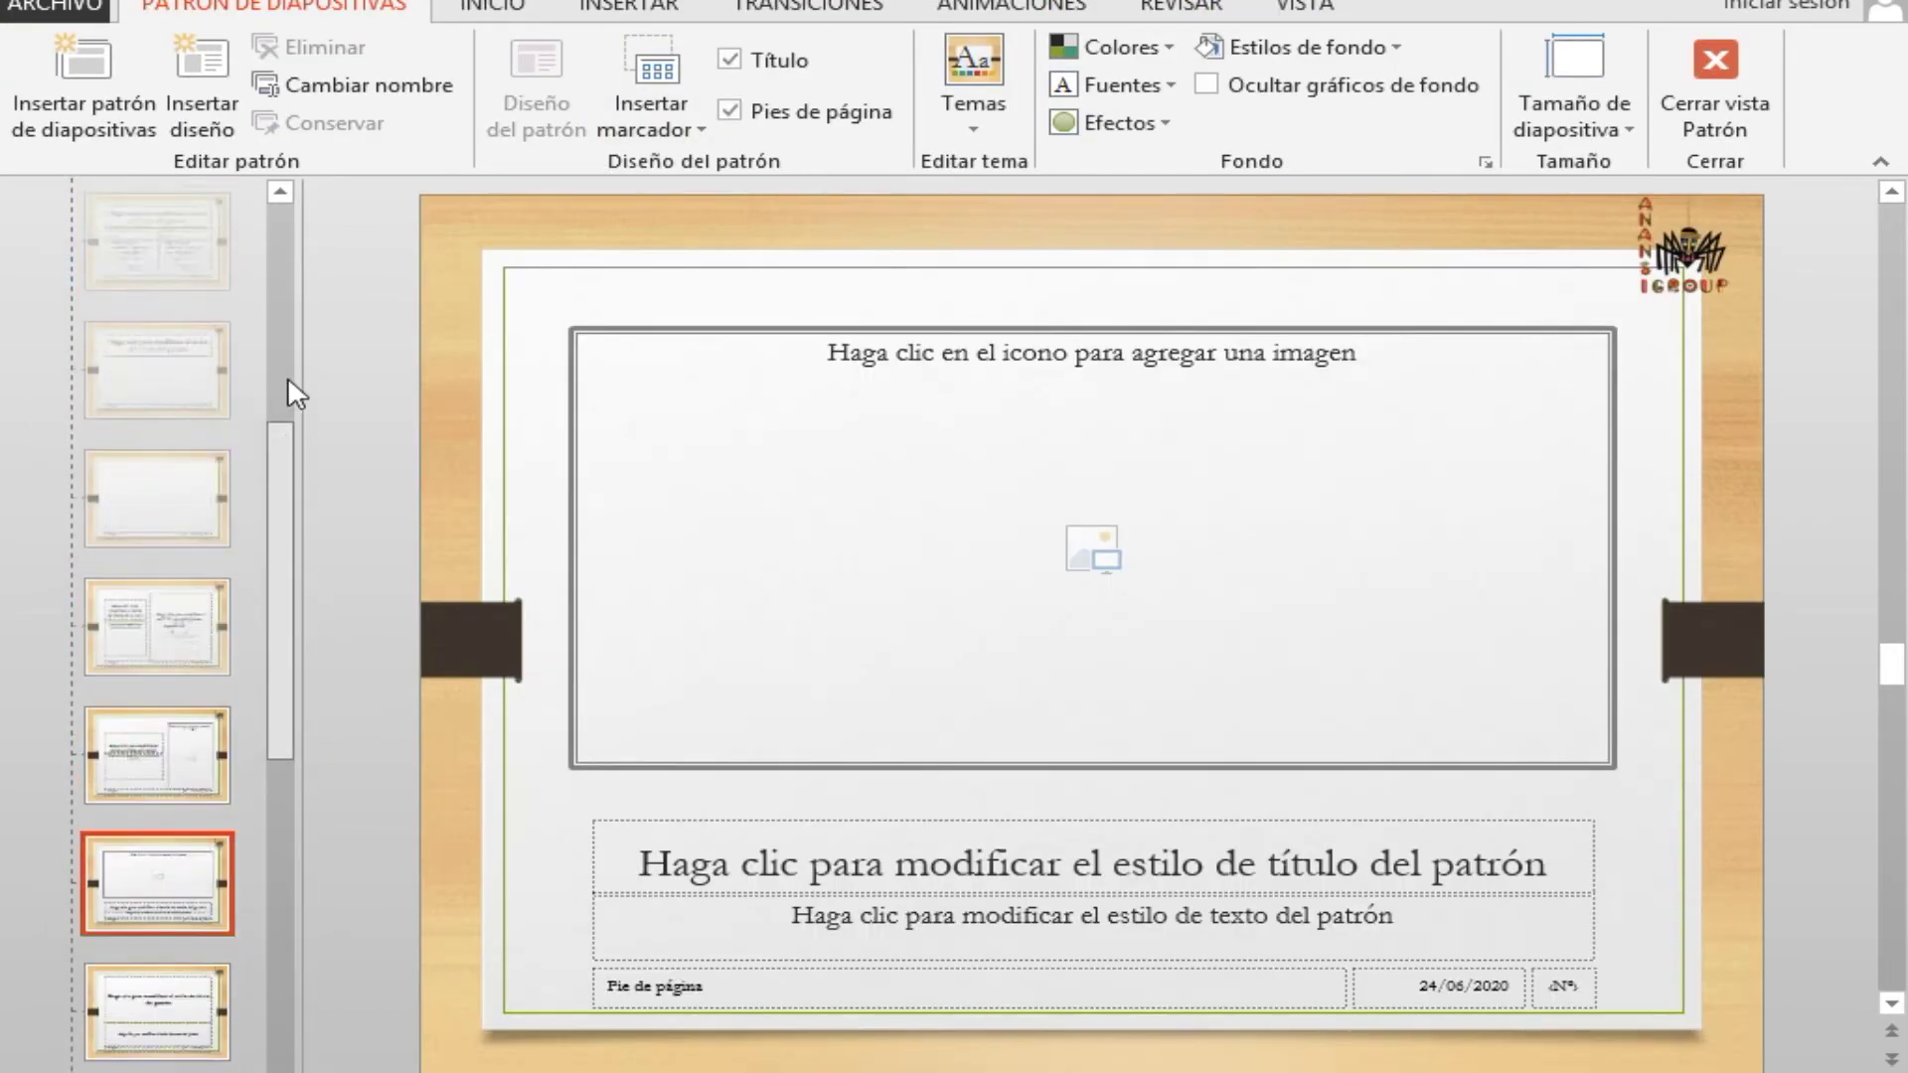
pyautogui.click(149, 255)
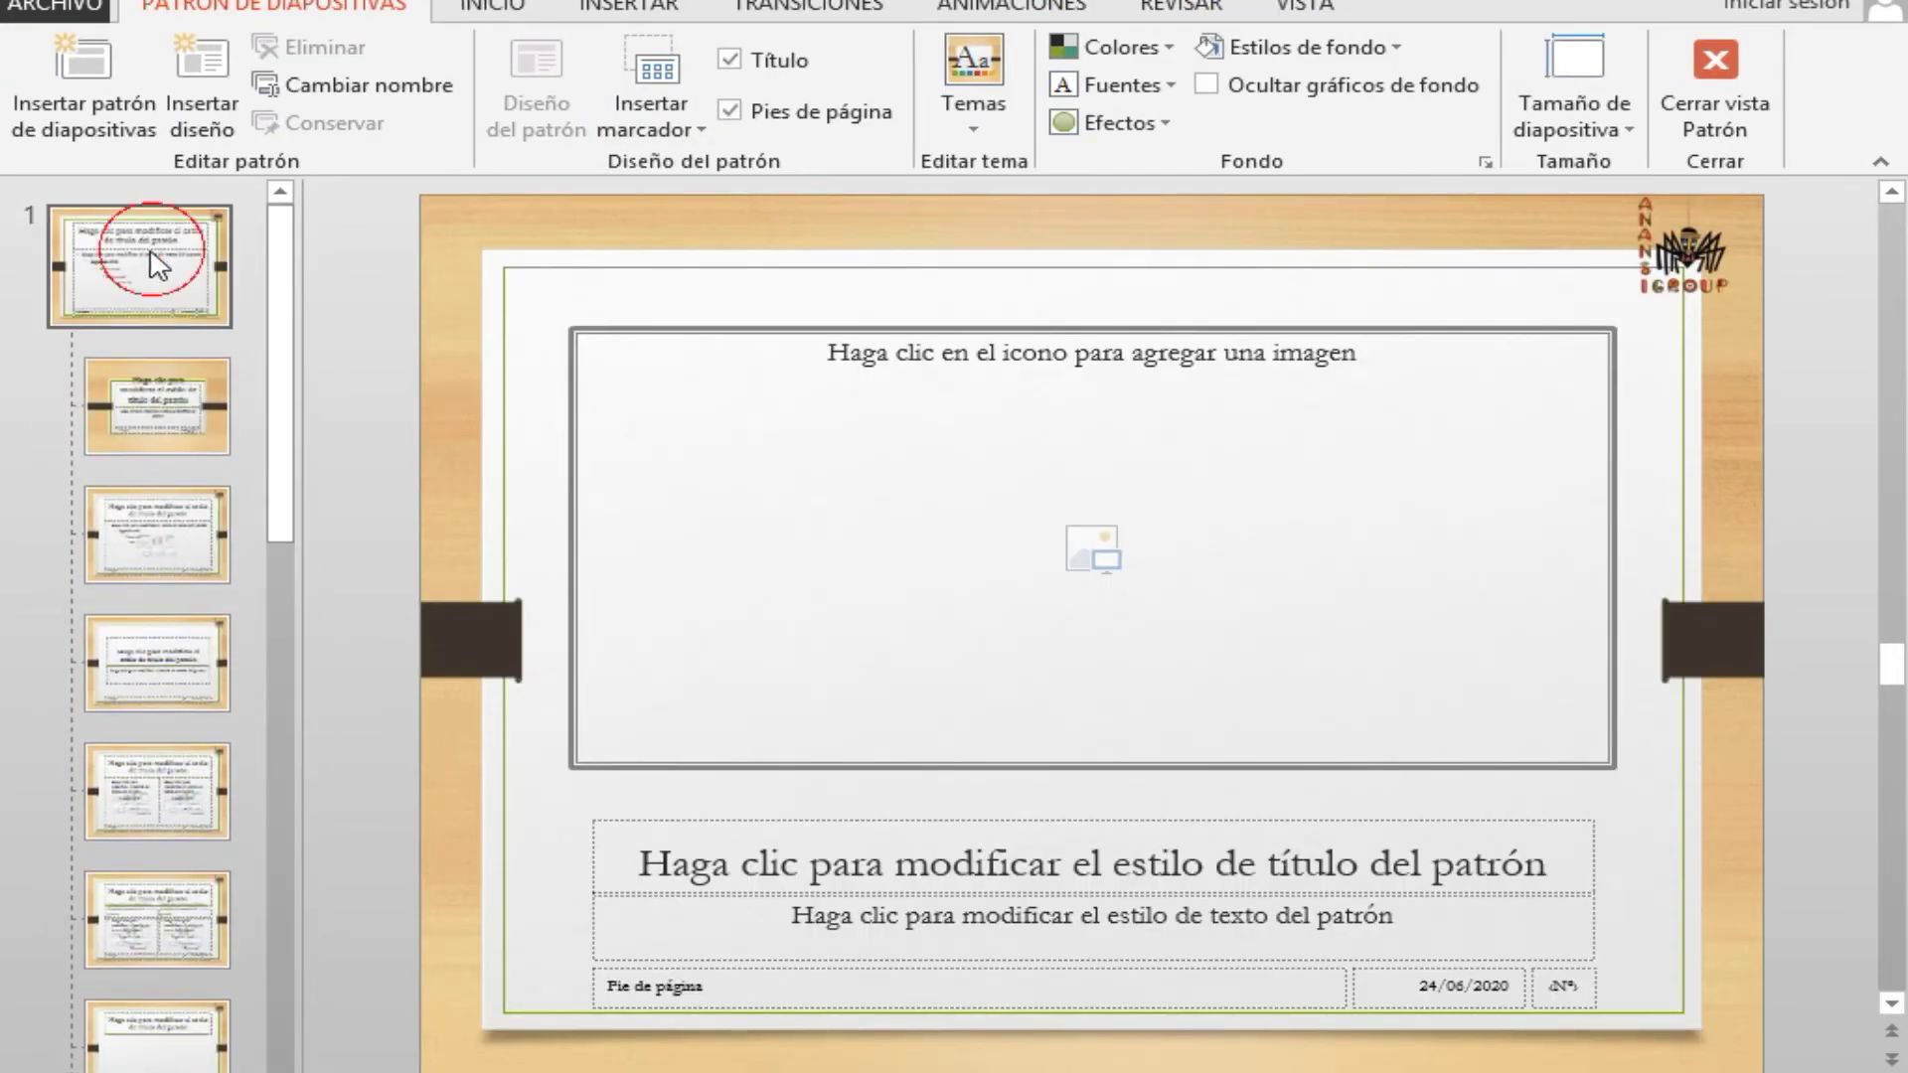
pyautogui.click(1699, 278)
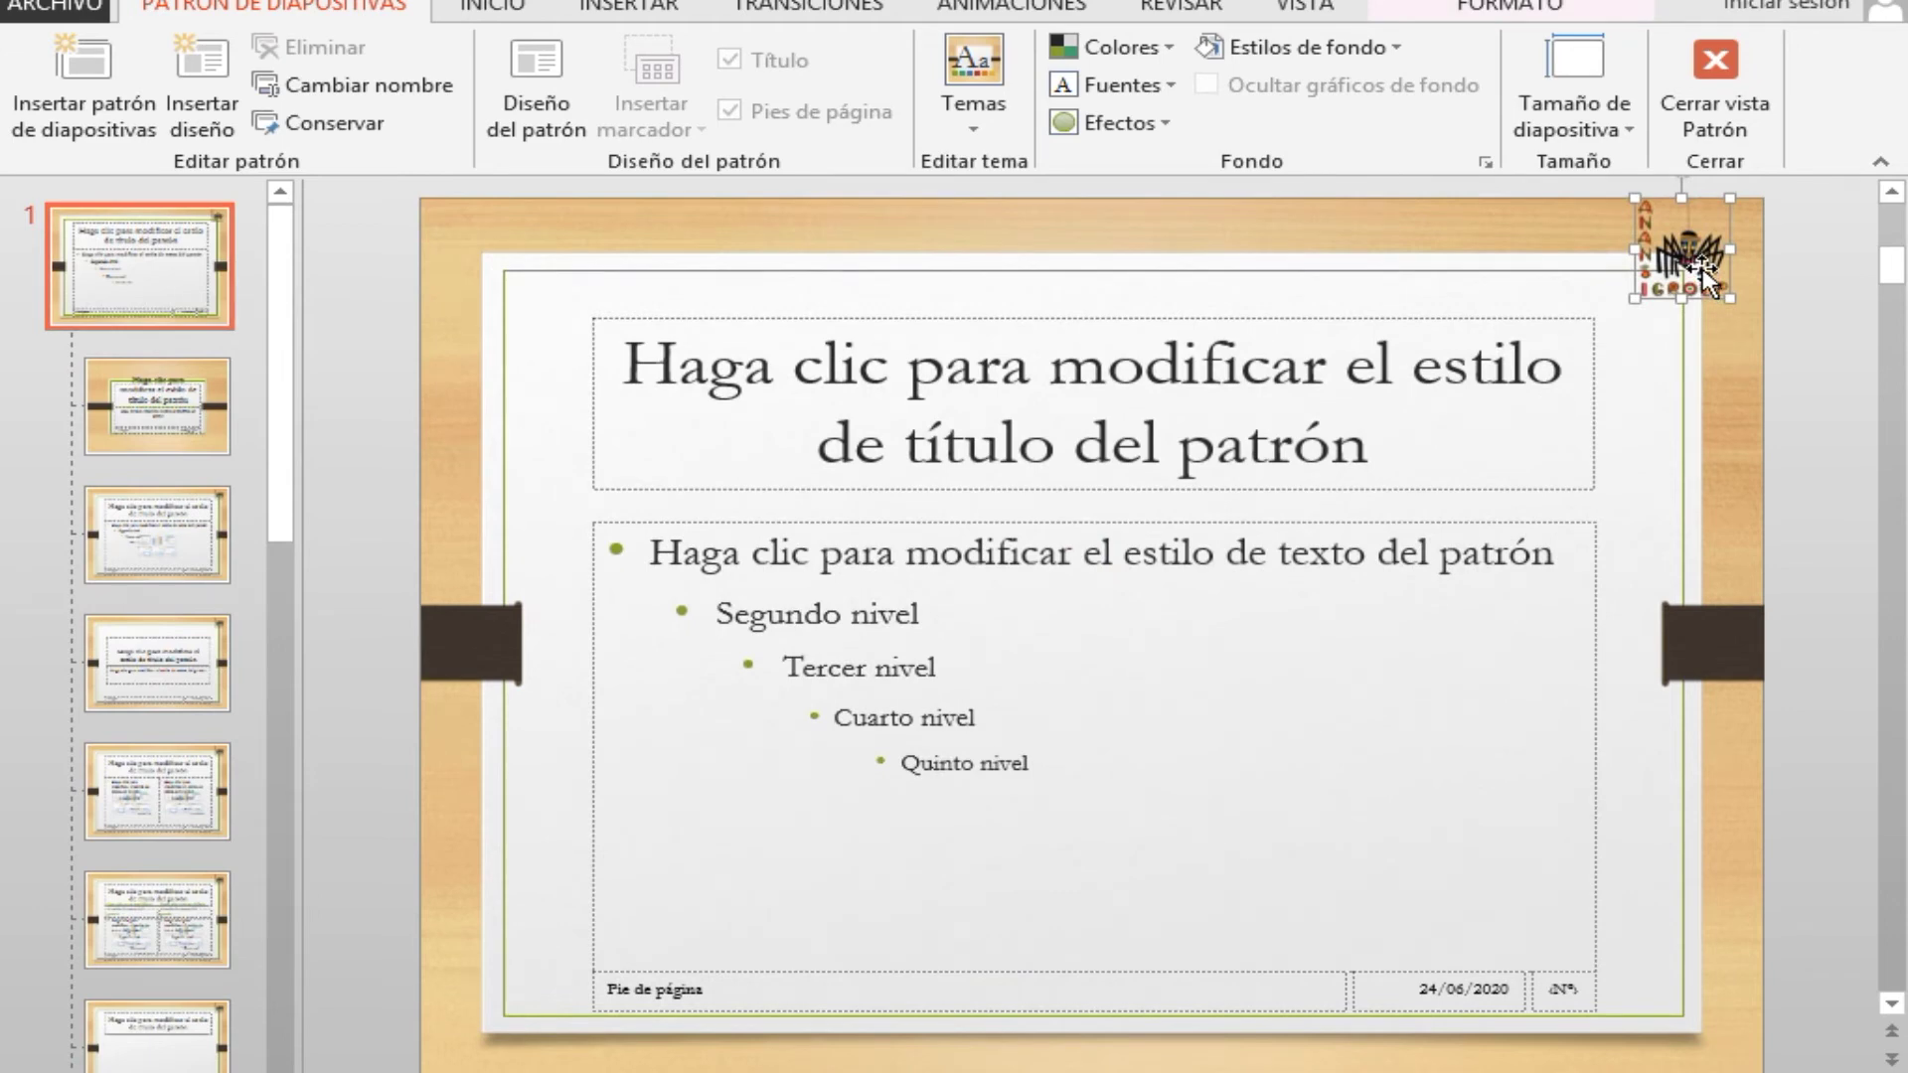
pyautogui.press('Delete')
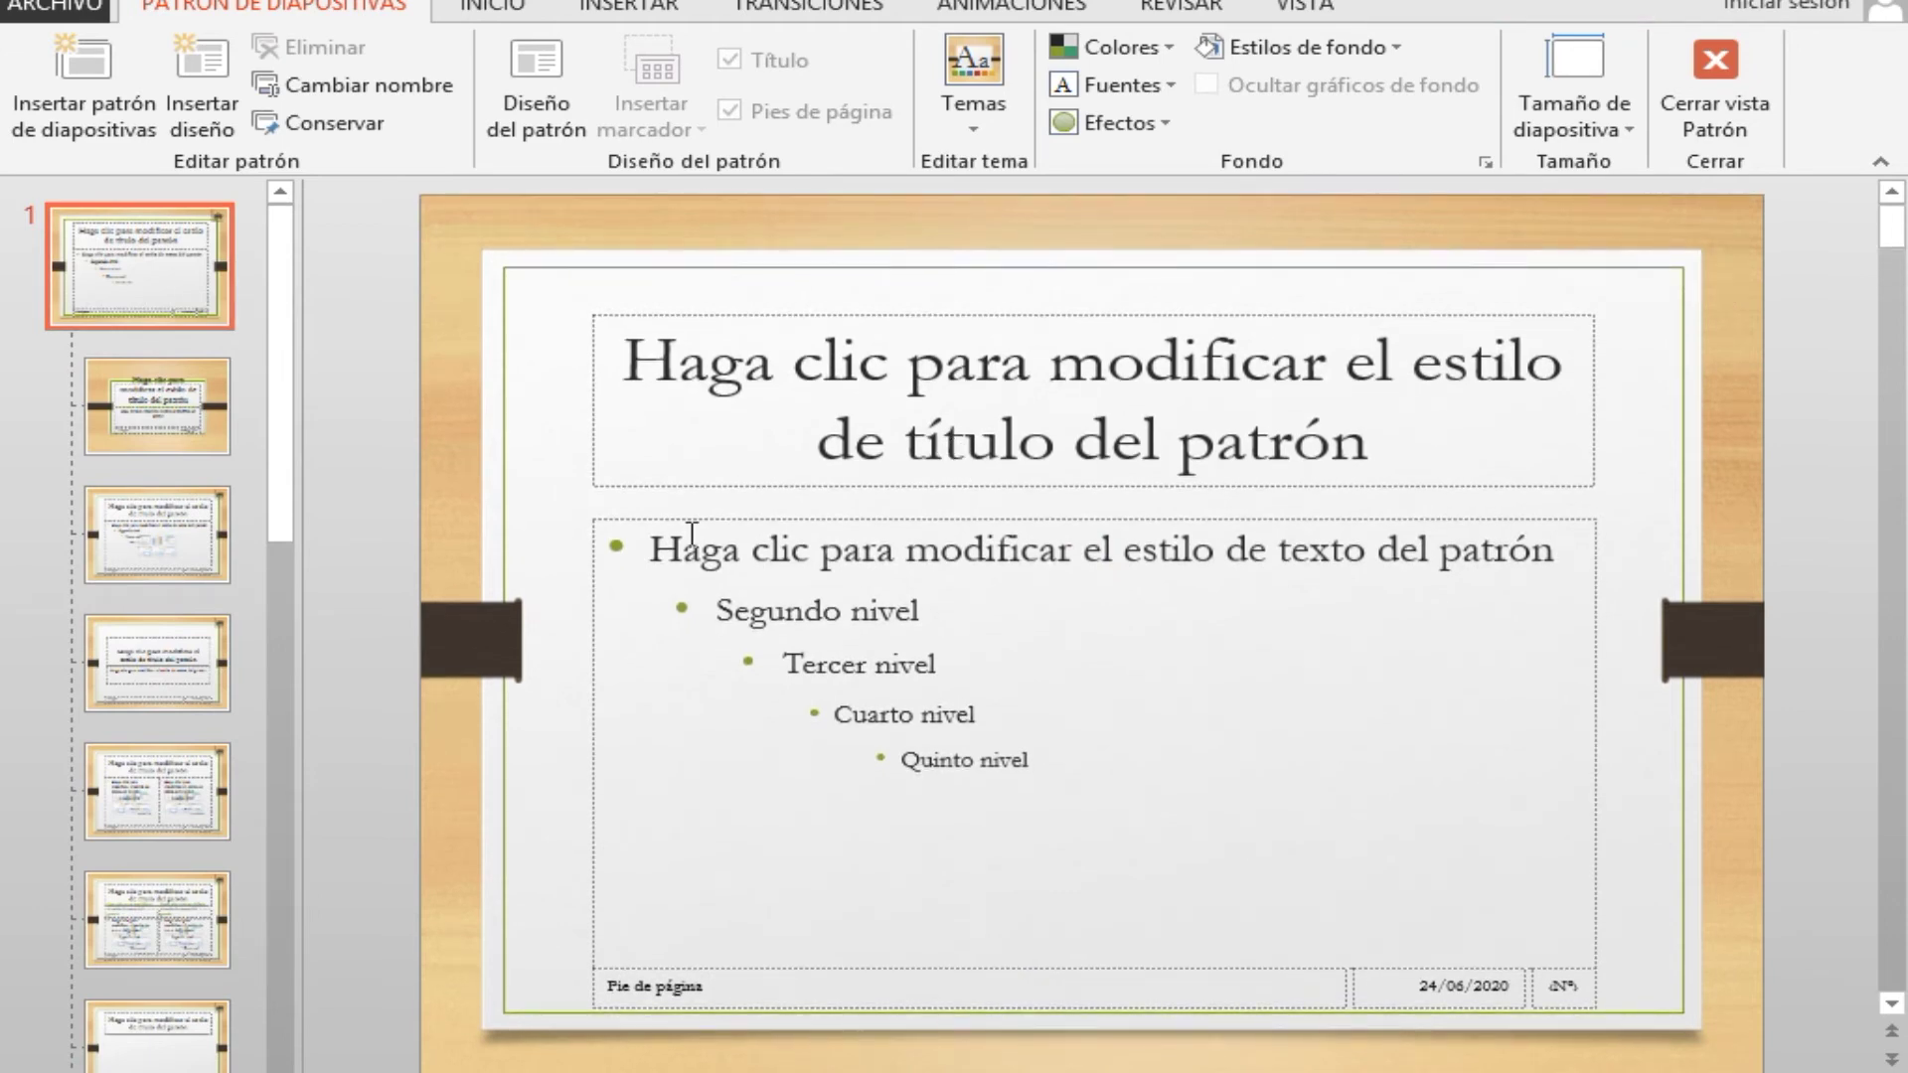
pyautogui.hotkey('ctrl', 'z')
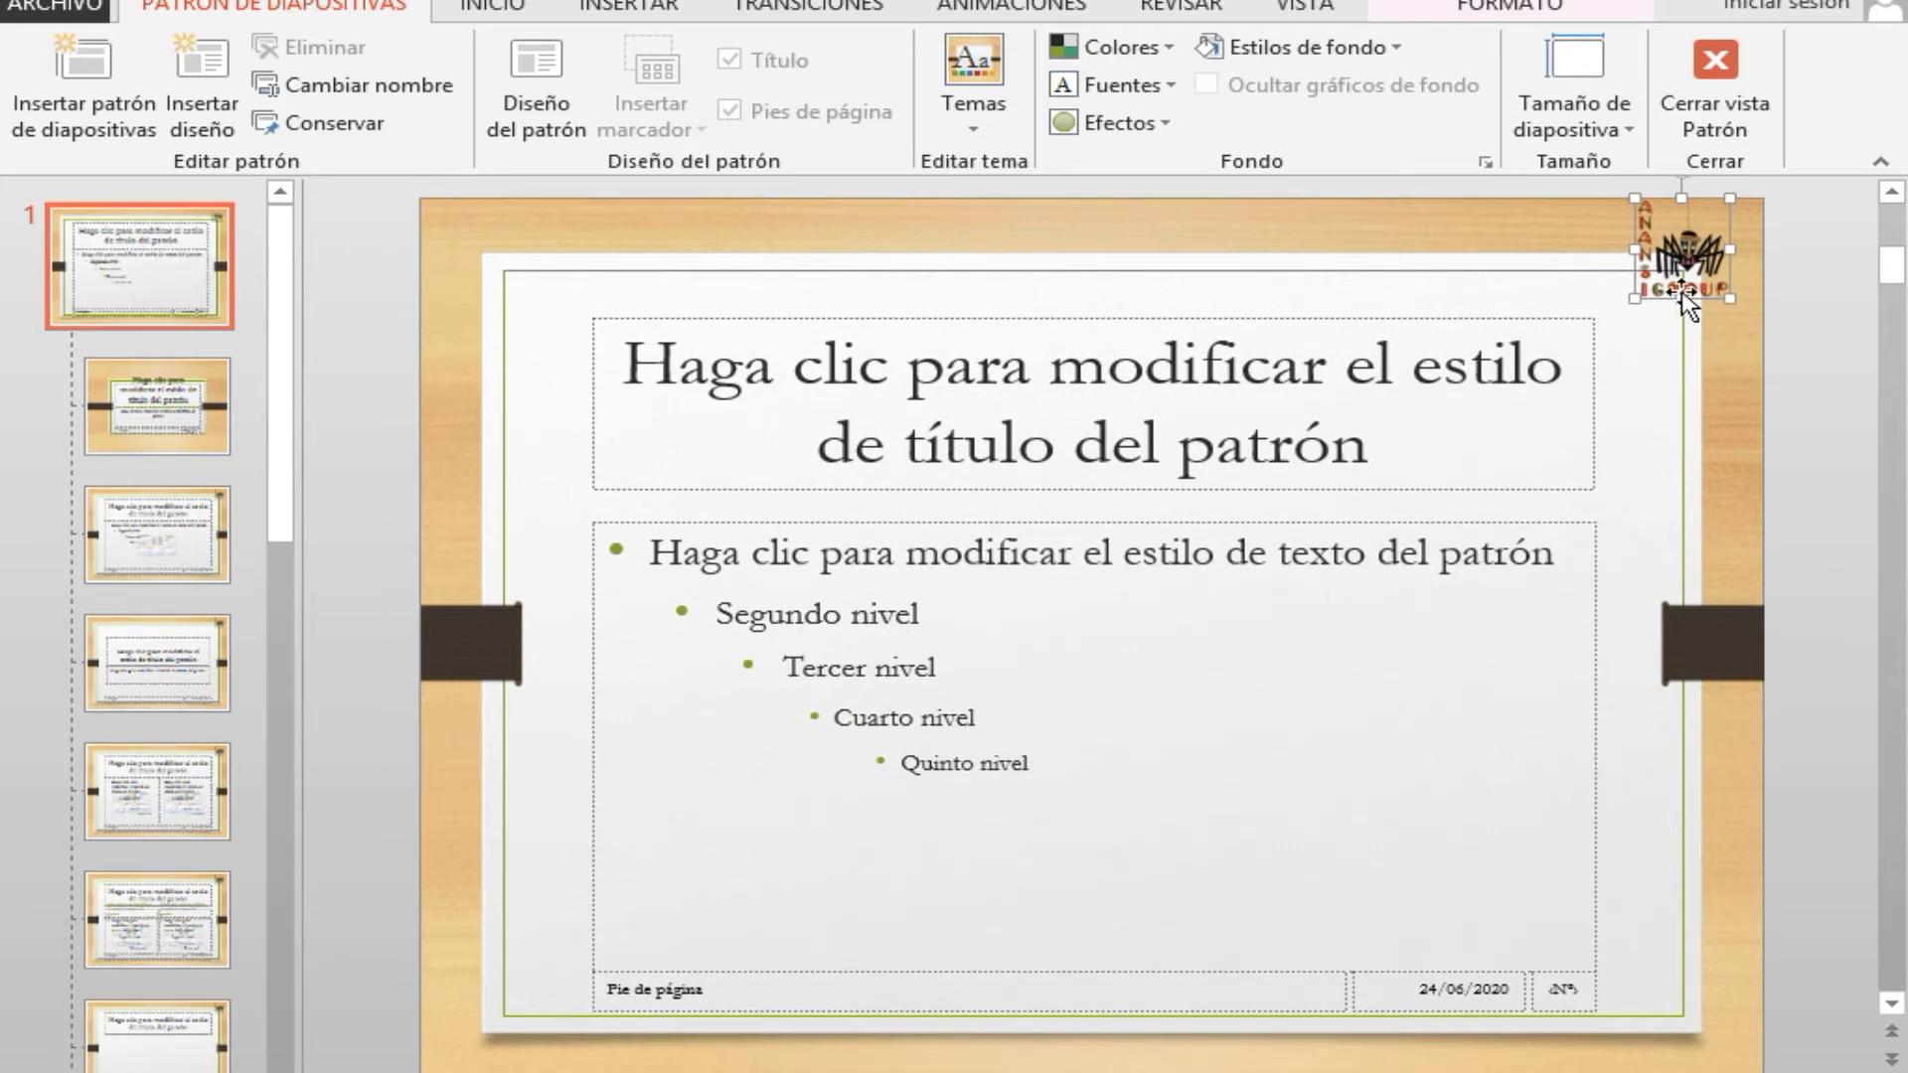
pyautogui.press('Delete')
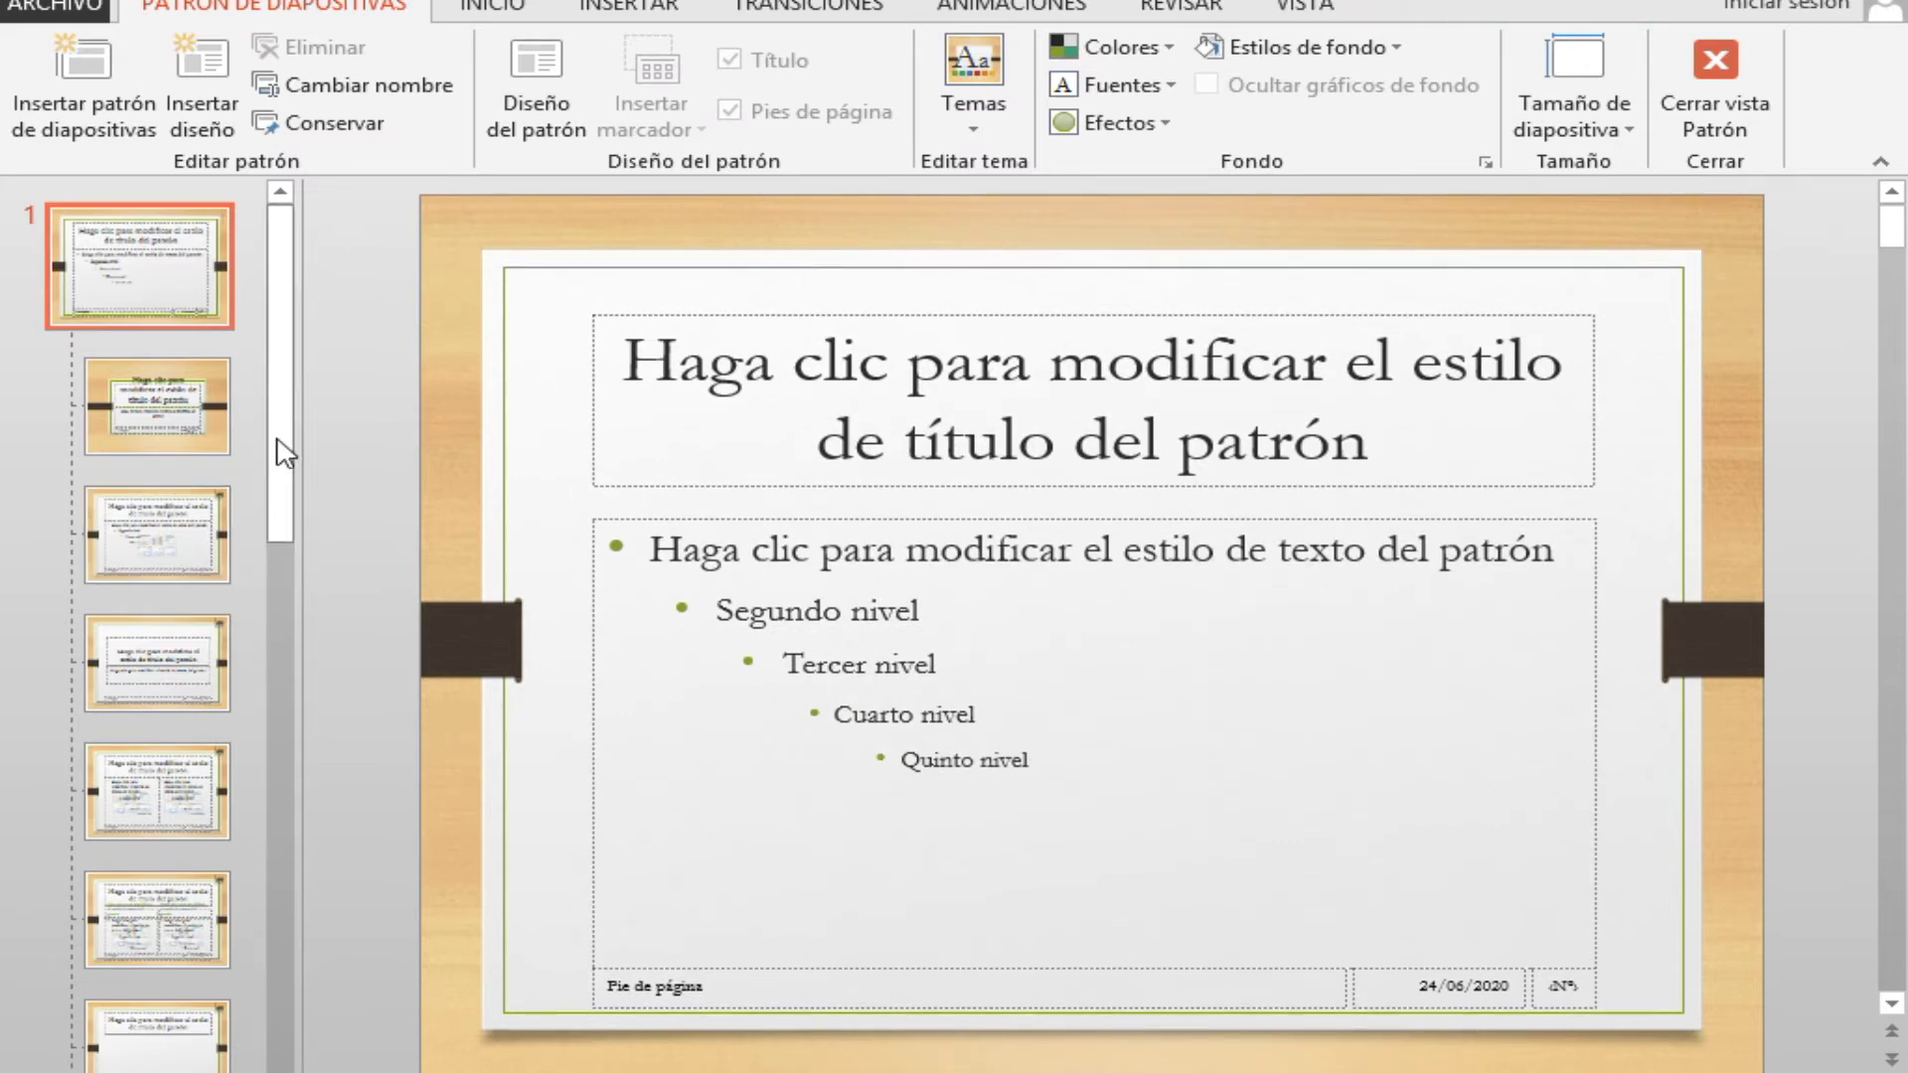
# - Paste the logo into the top-right corner of the Blank layout
pyautogui.moveTo(291, 475); pyautogui.dragTo(278, 717)
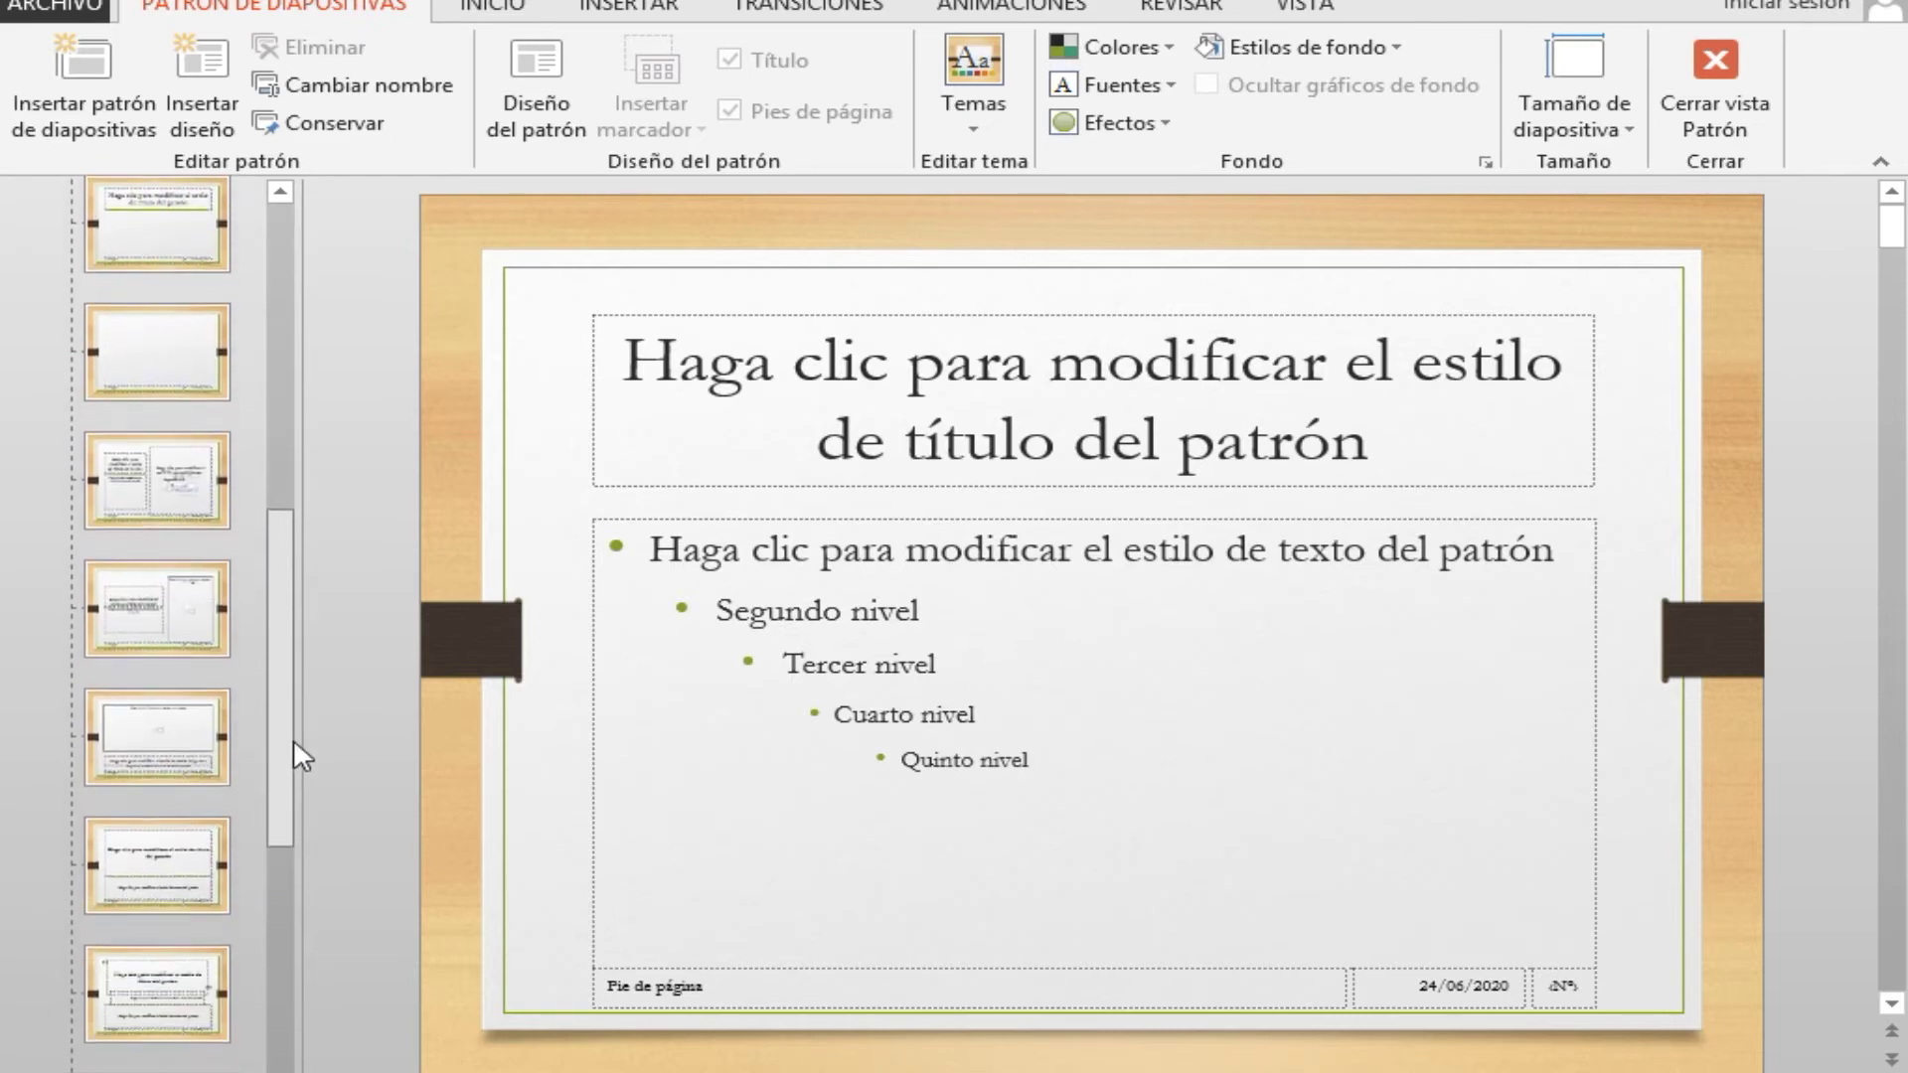
pyautogui.moveTo(289, 704); pyautogui.dragTo(282, 653)
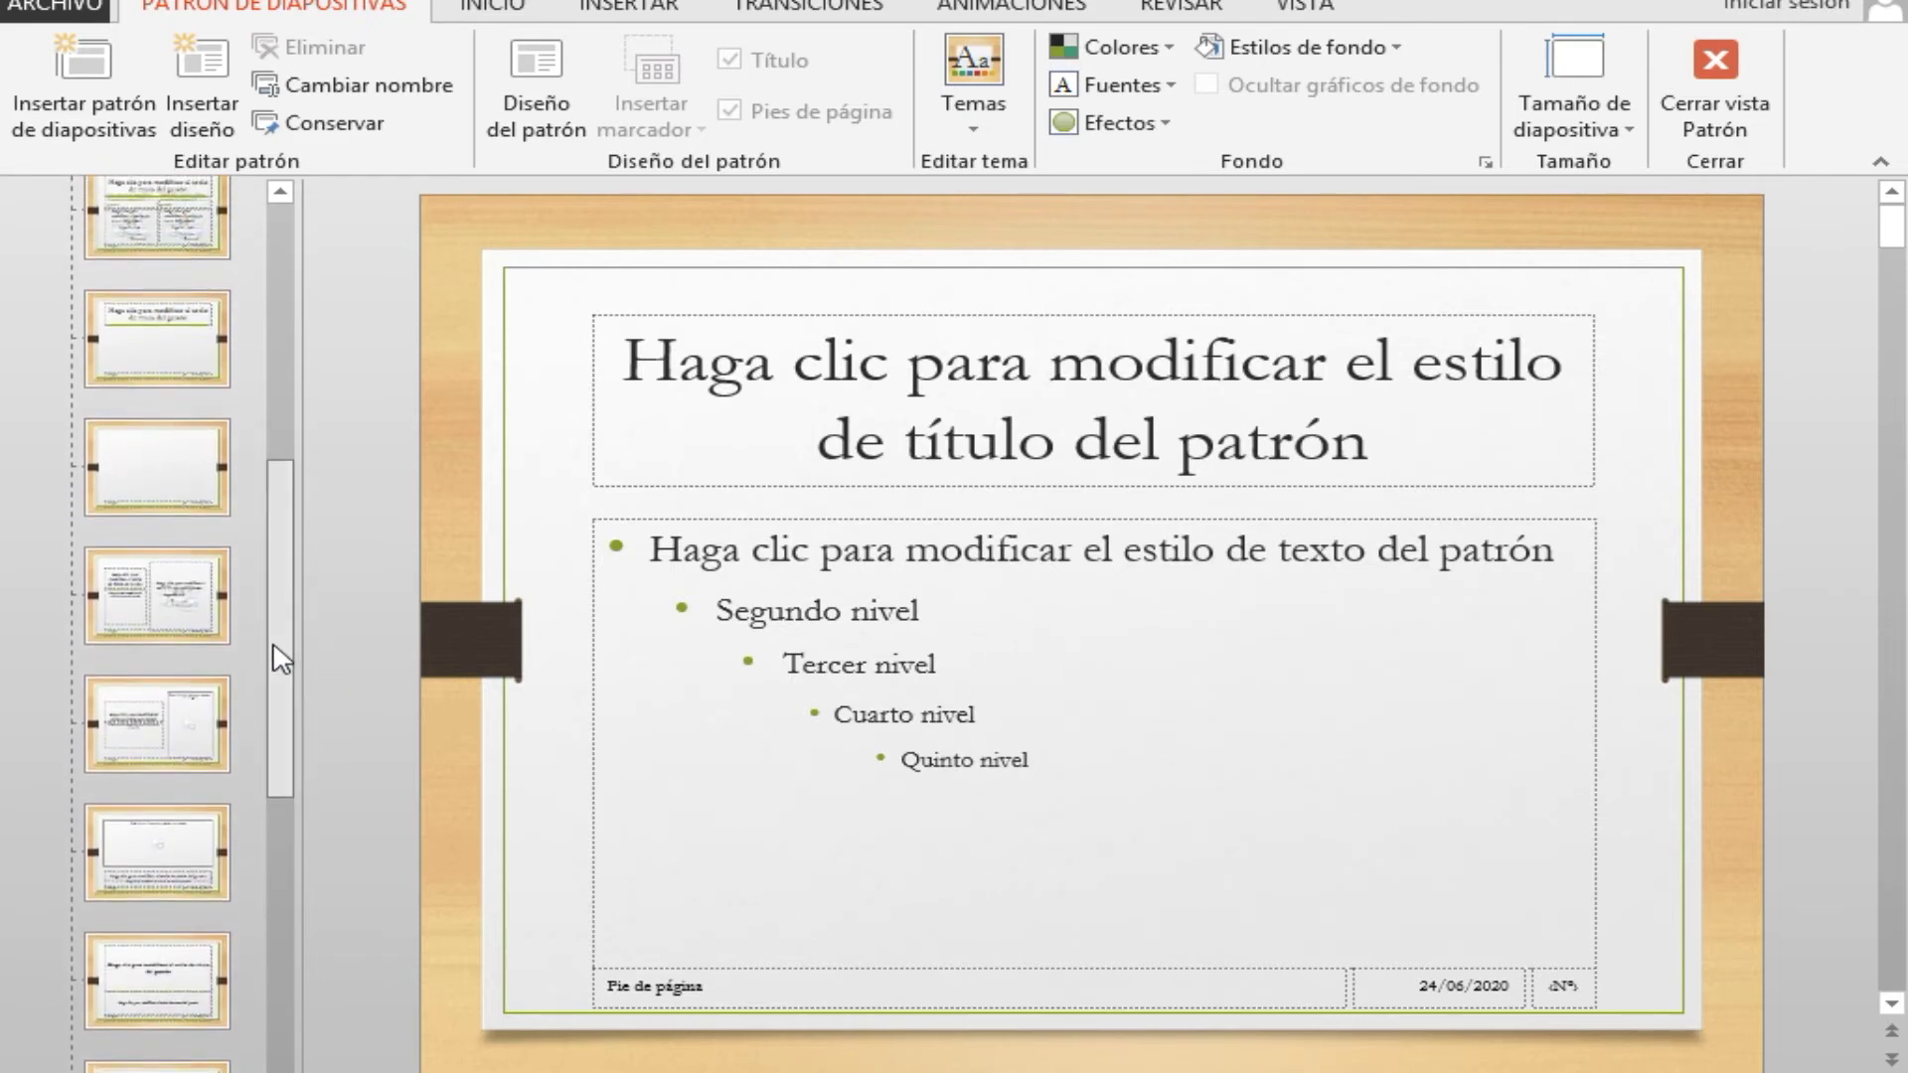
pyautogui.click(140, 467)
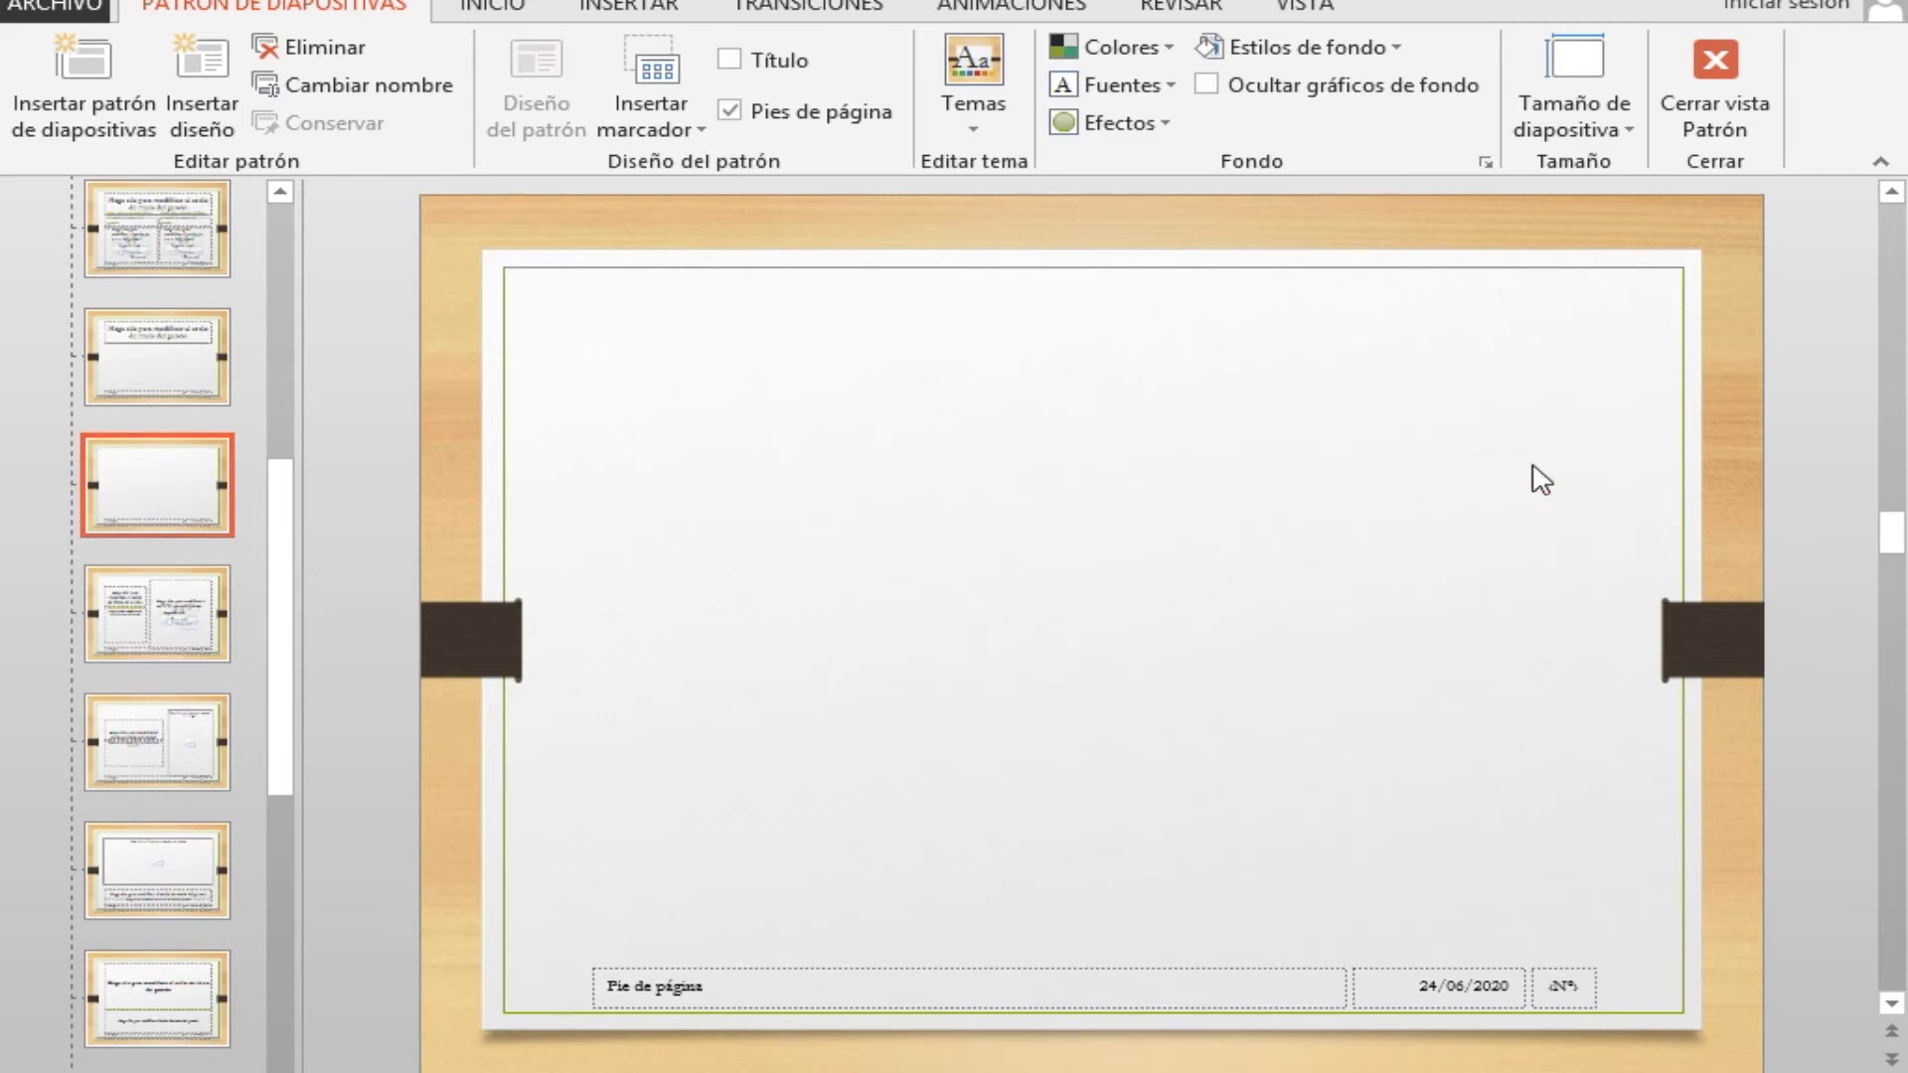
pyautogui.hotkey('ctrl', 'v')
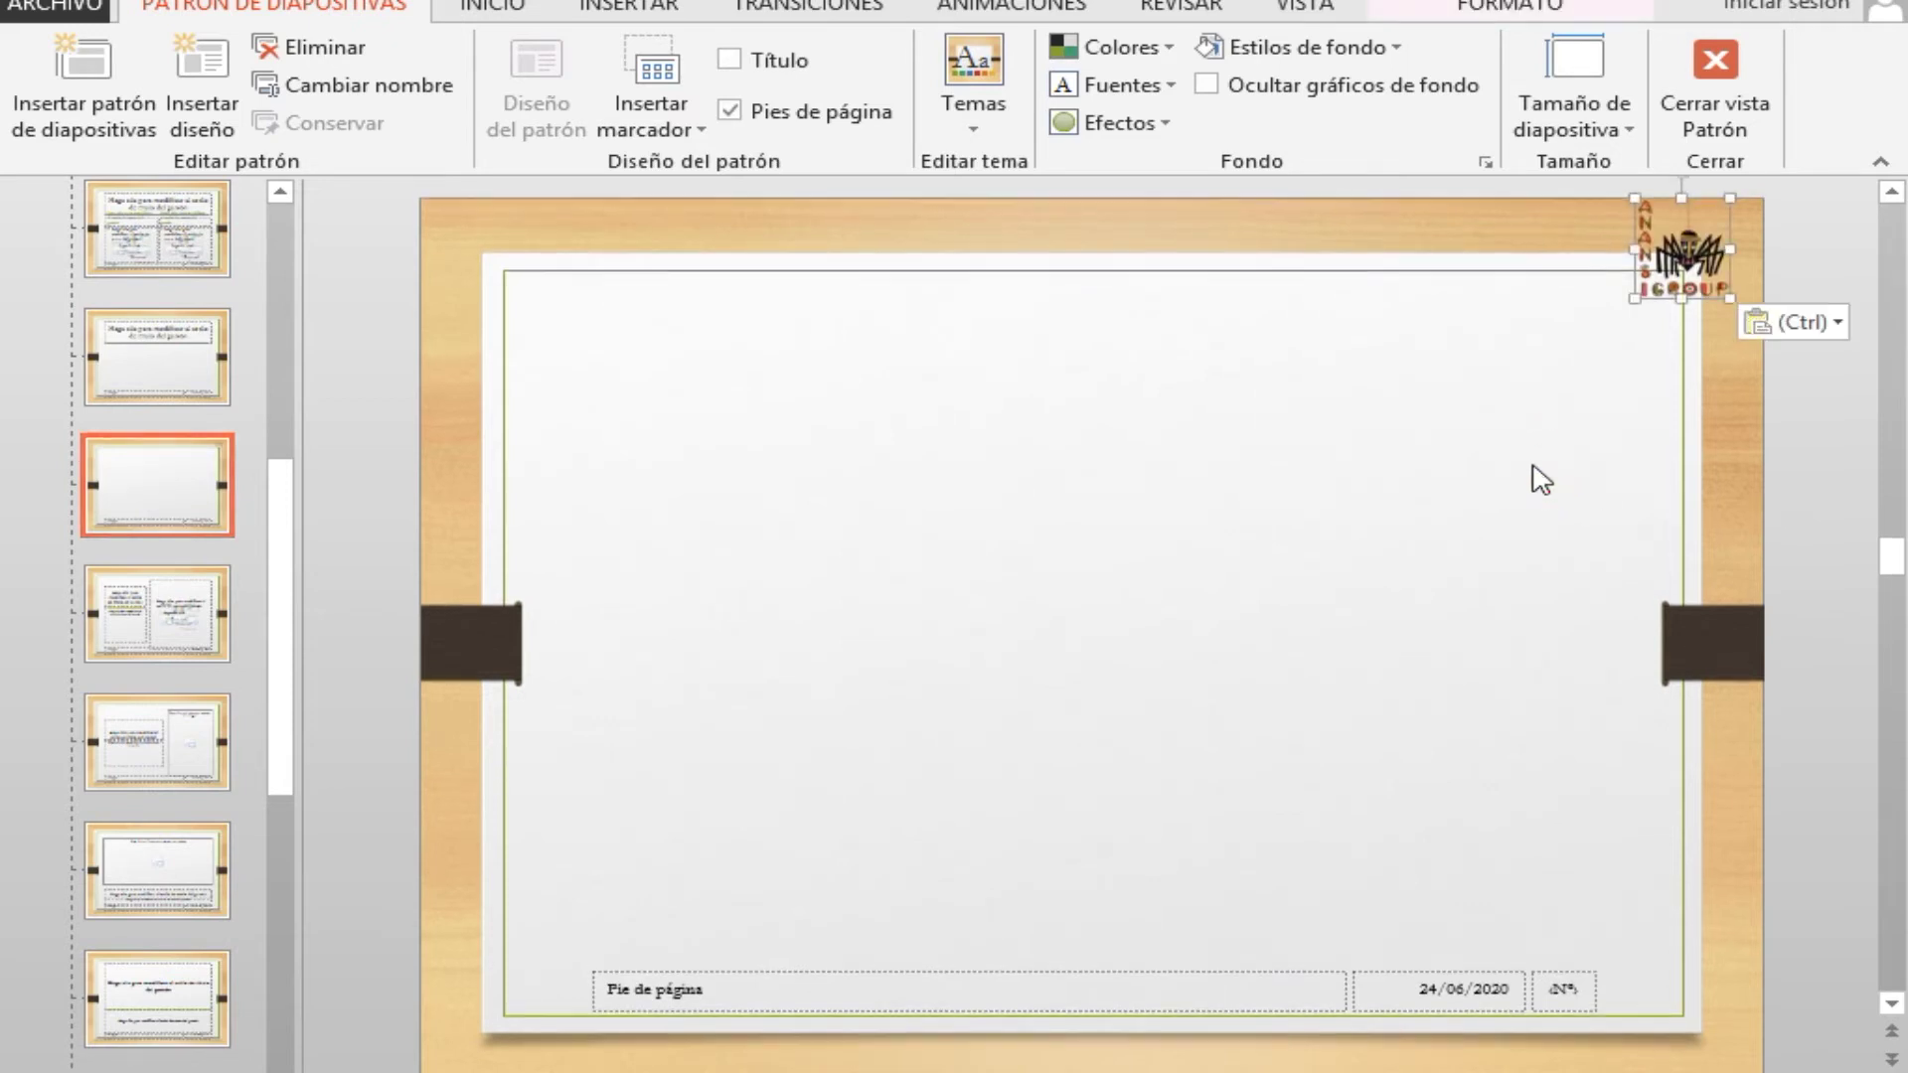
pyautogui.click(1554, 483)
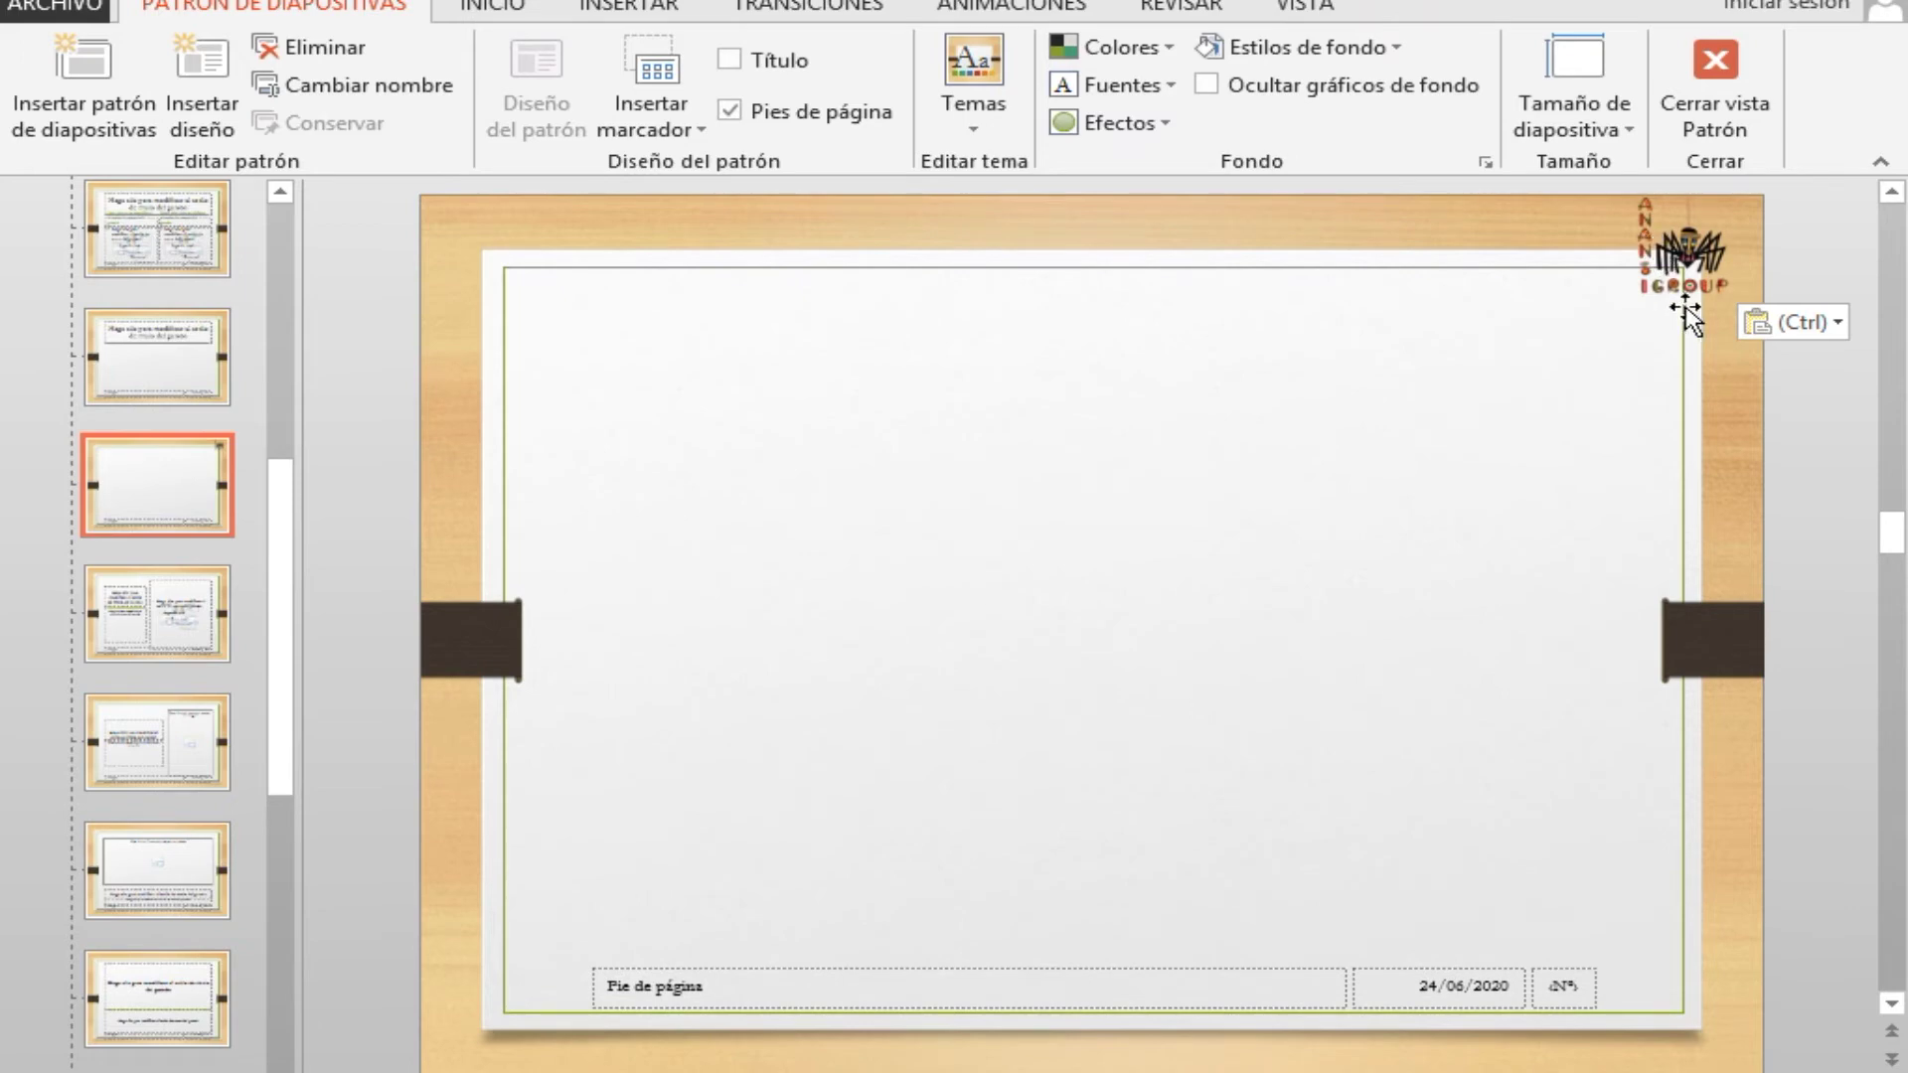
# - Close Master View, then add a blank slide 3 and a Título y descripción slide 4
pyautogui.click(1715, 68)
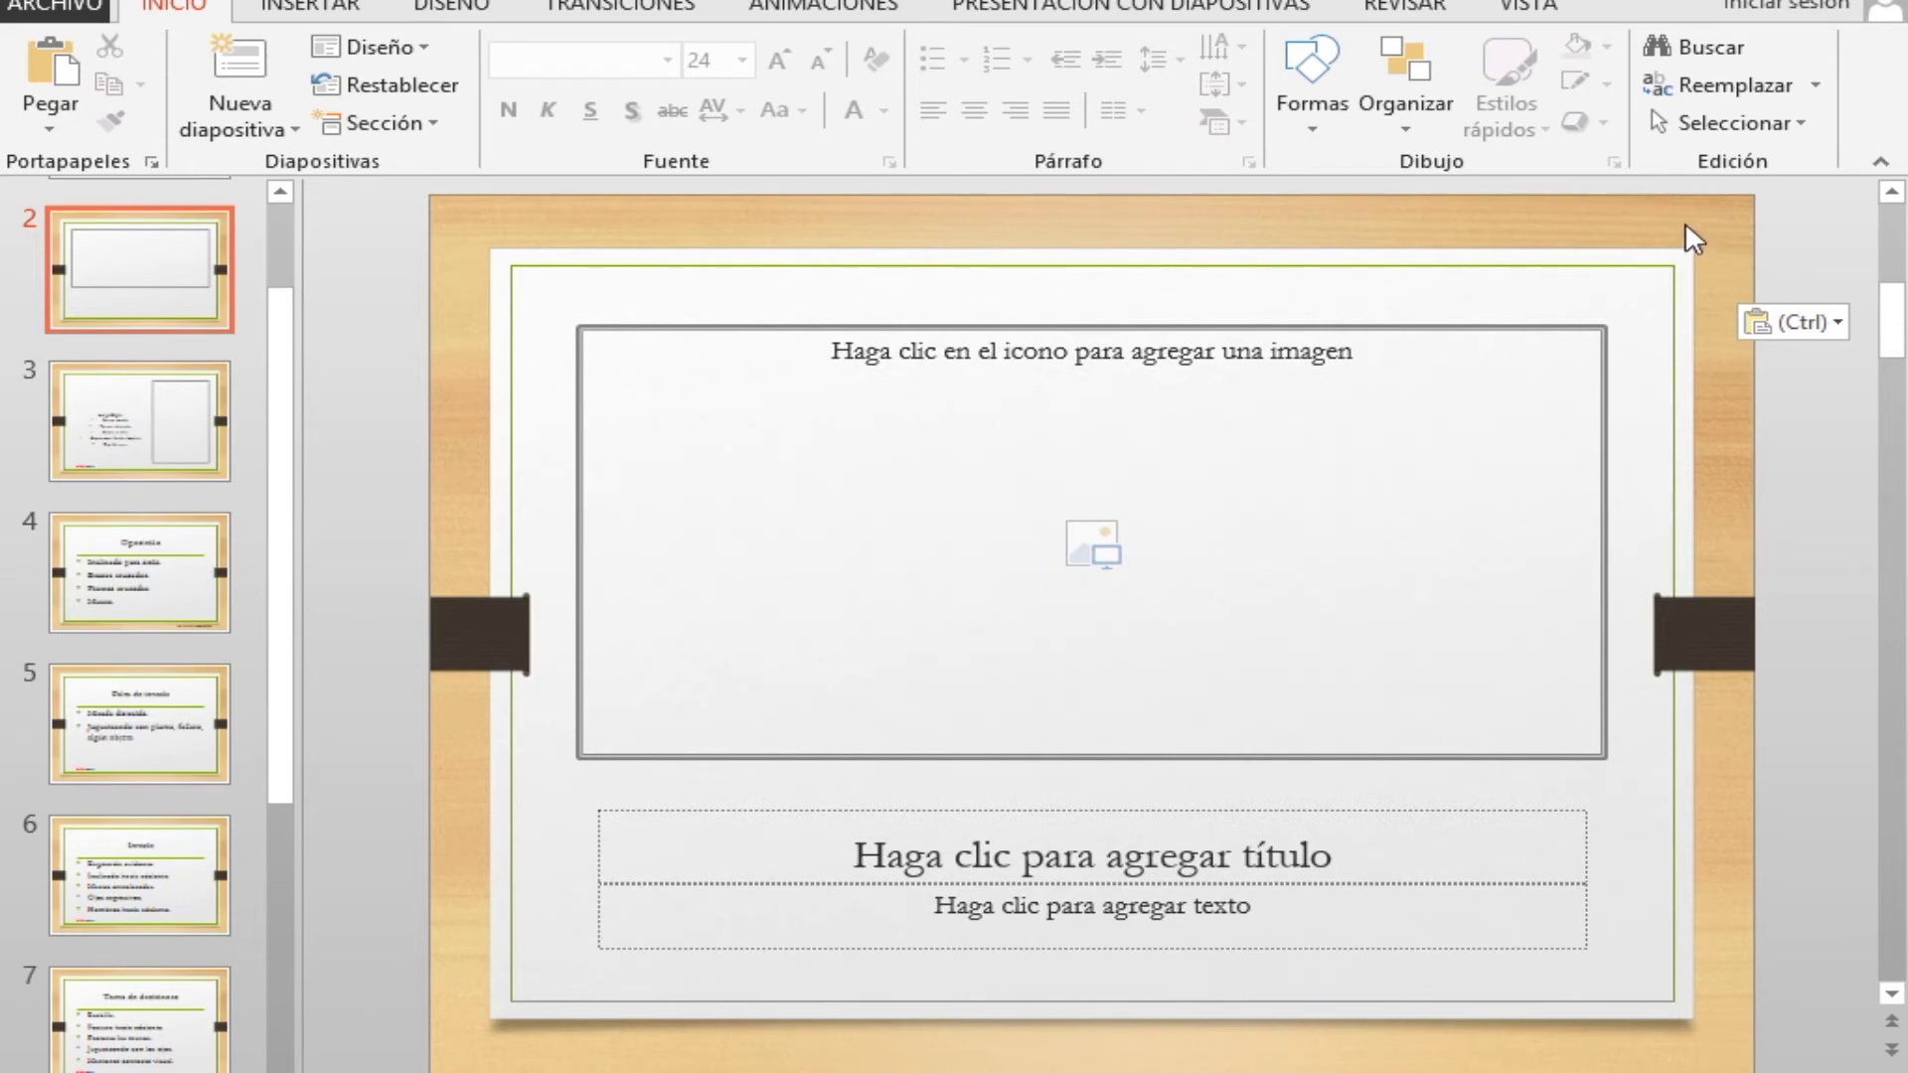
pyautogui.click(251, 124)
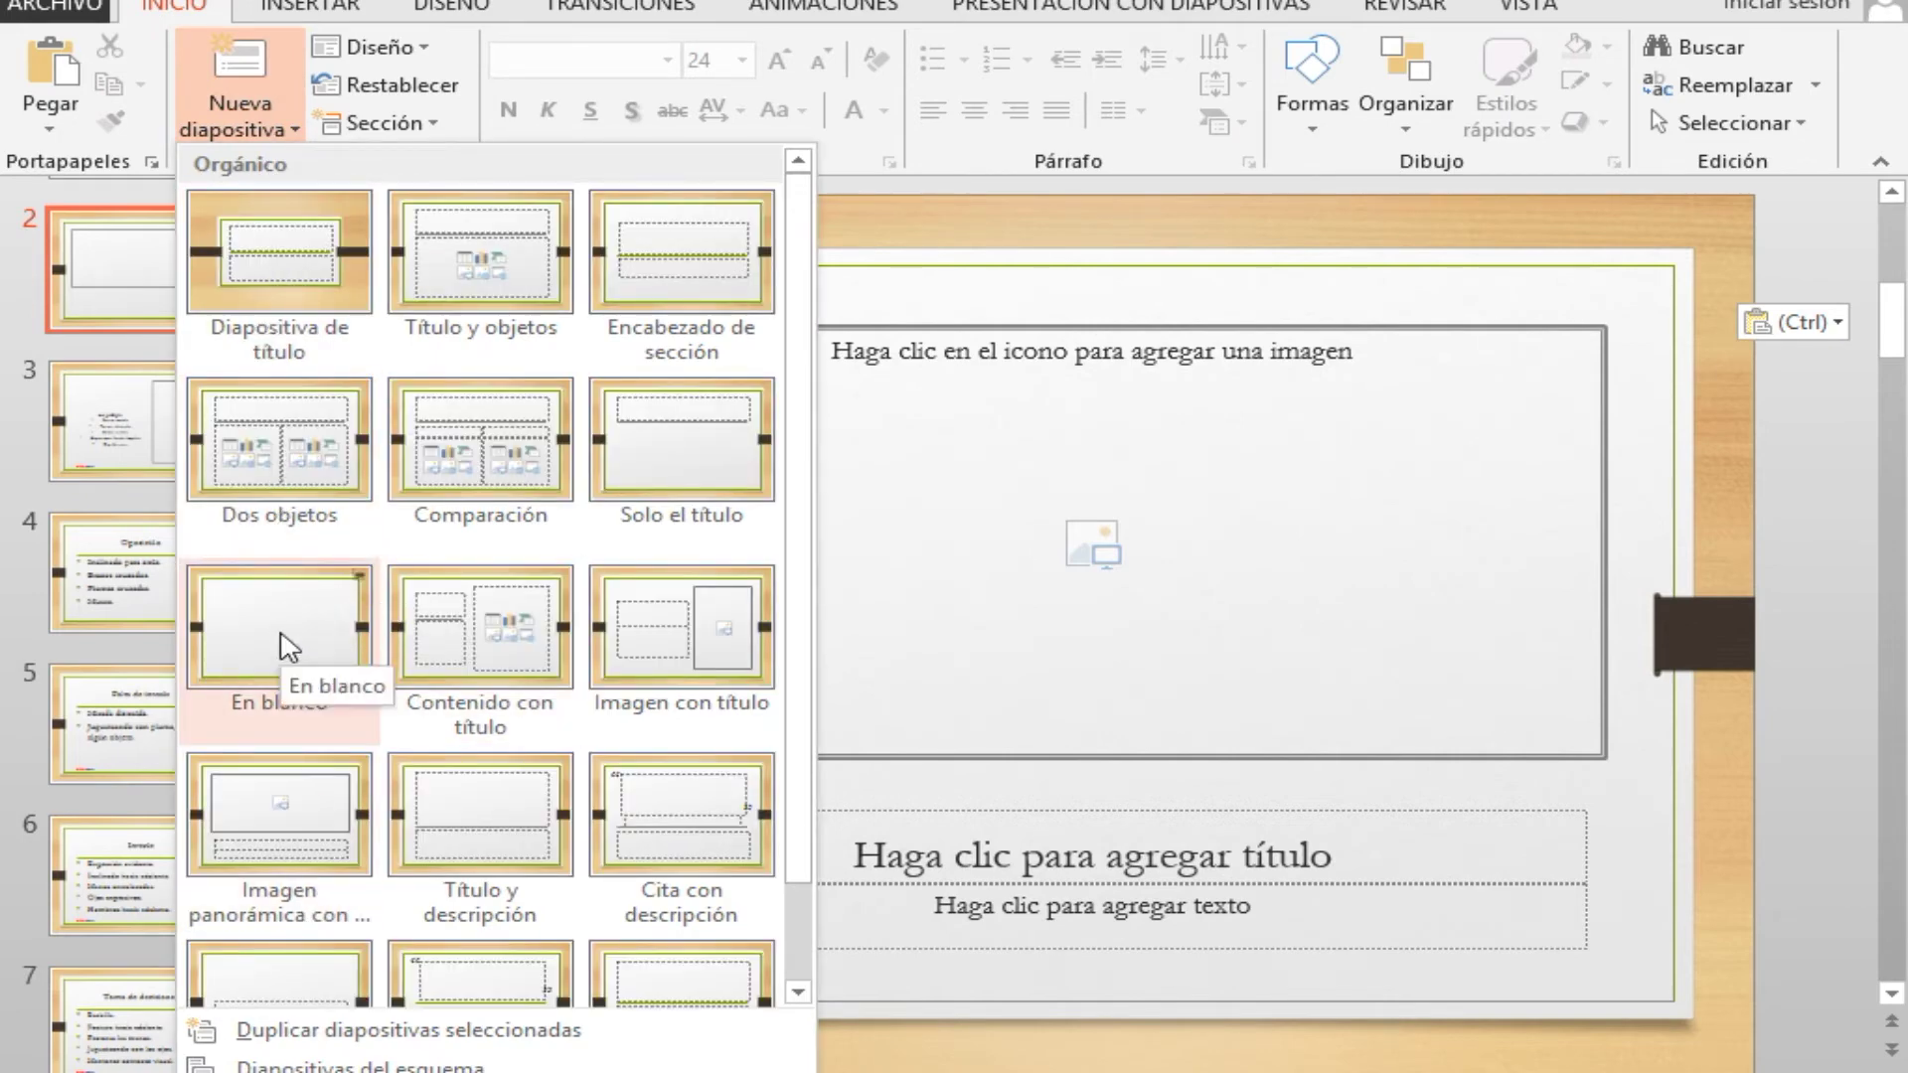
pyautogui.click(286, 647)
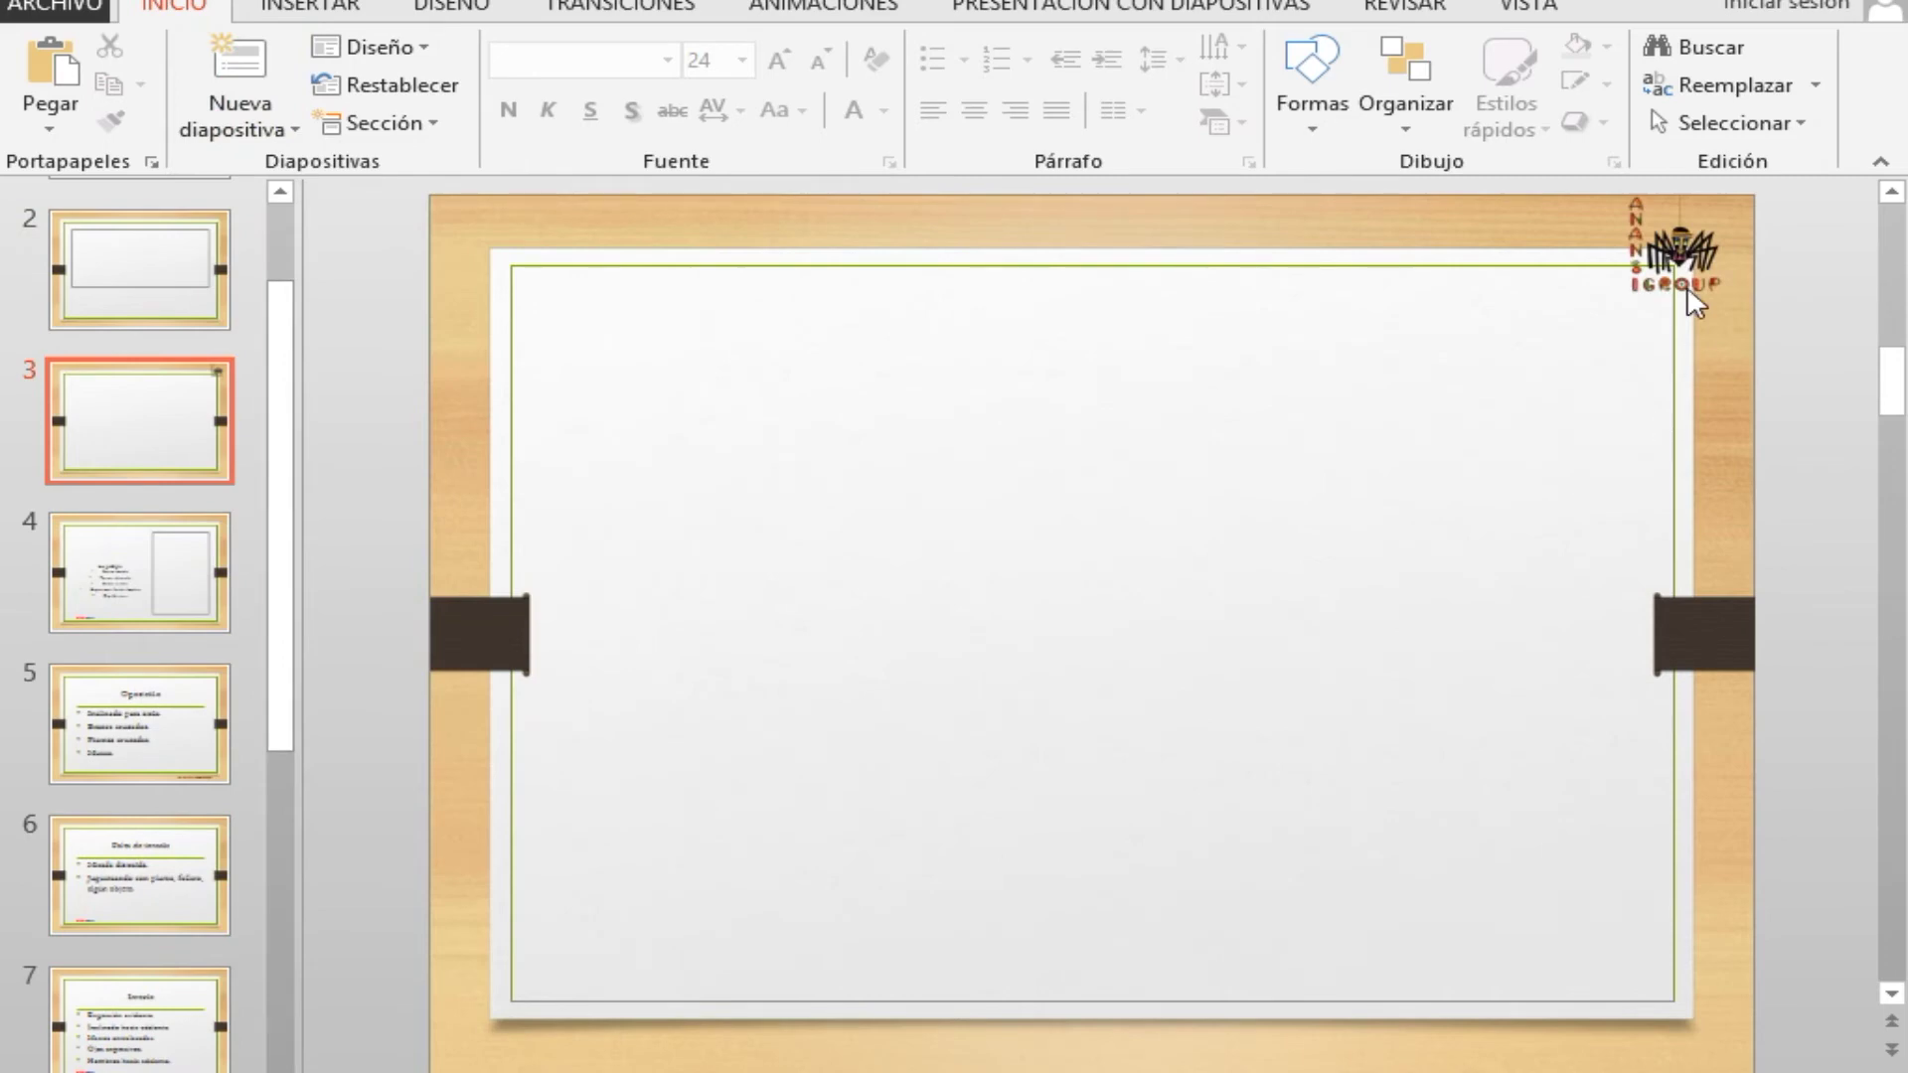
pyautogui.click(241, 124)
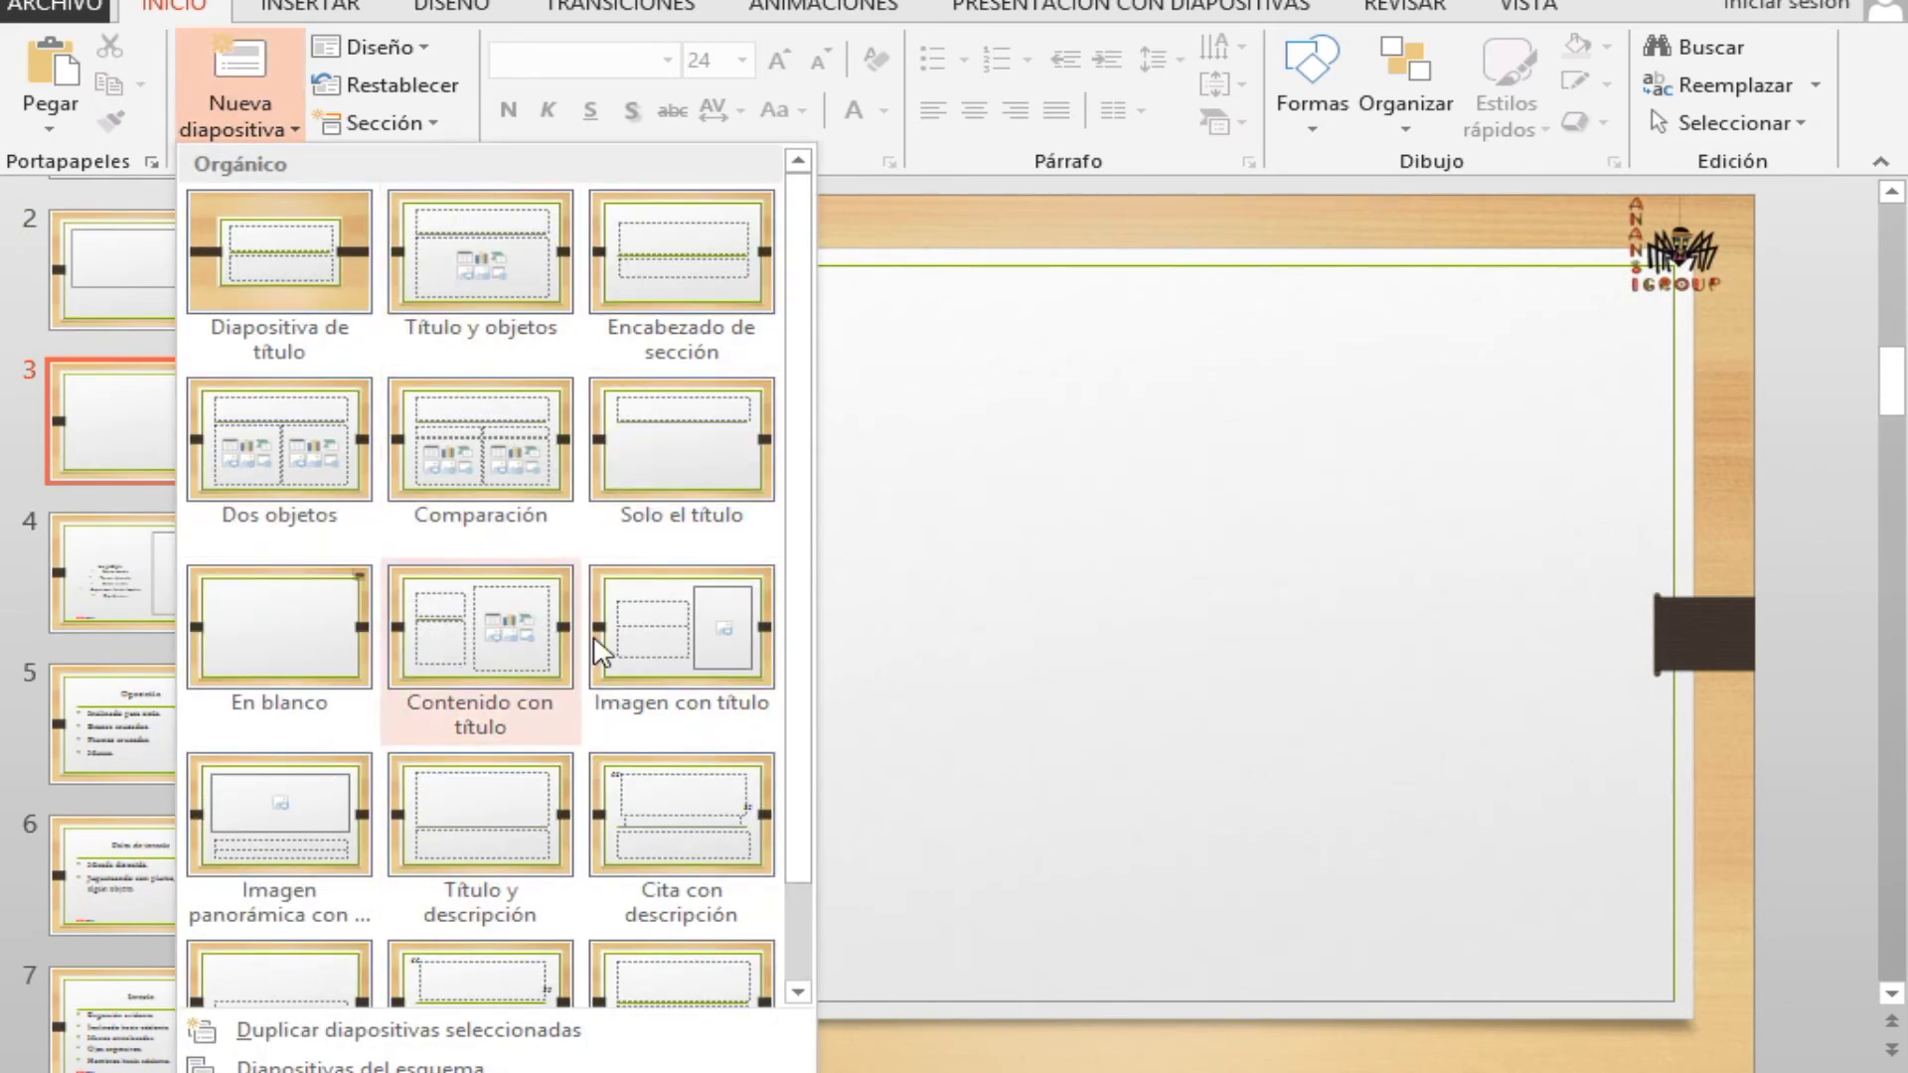
pyautogui.click(492, 810)
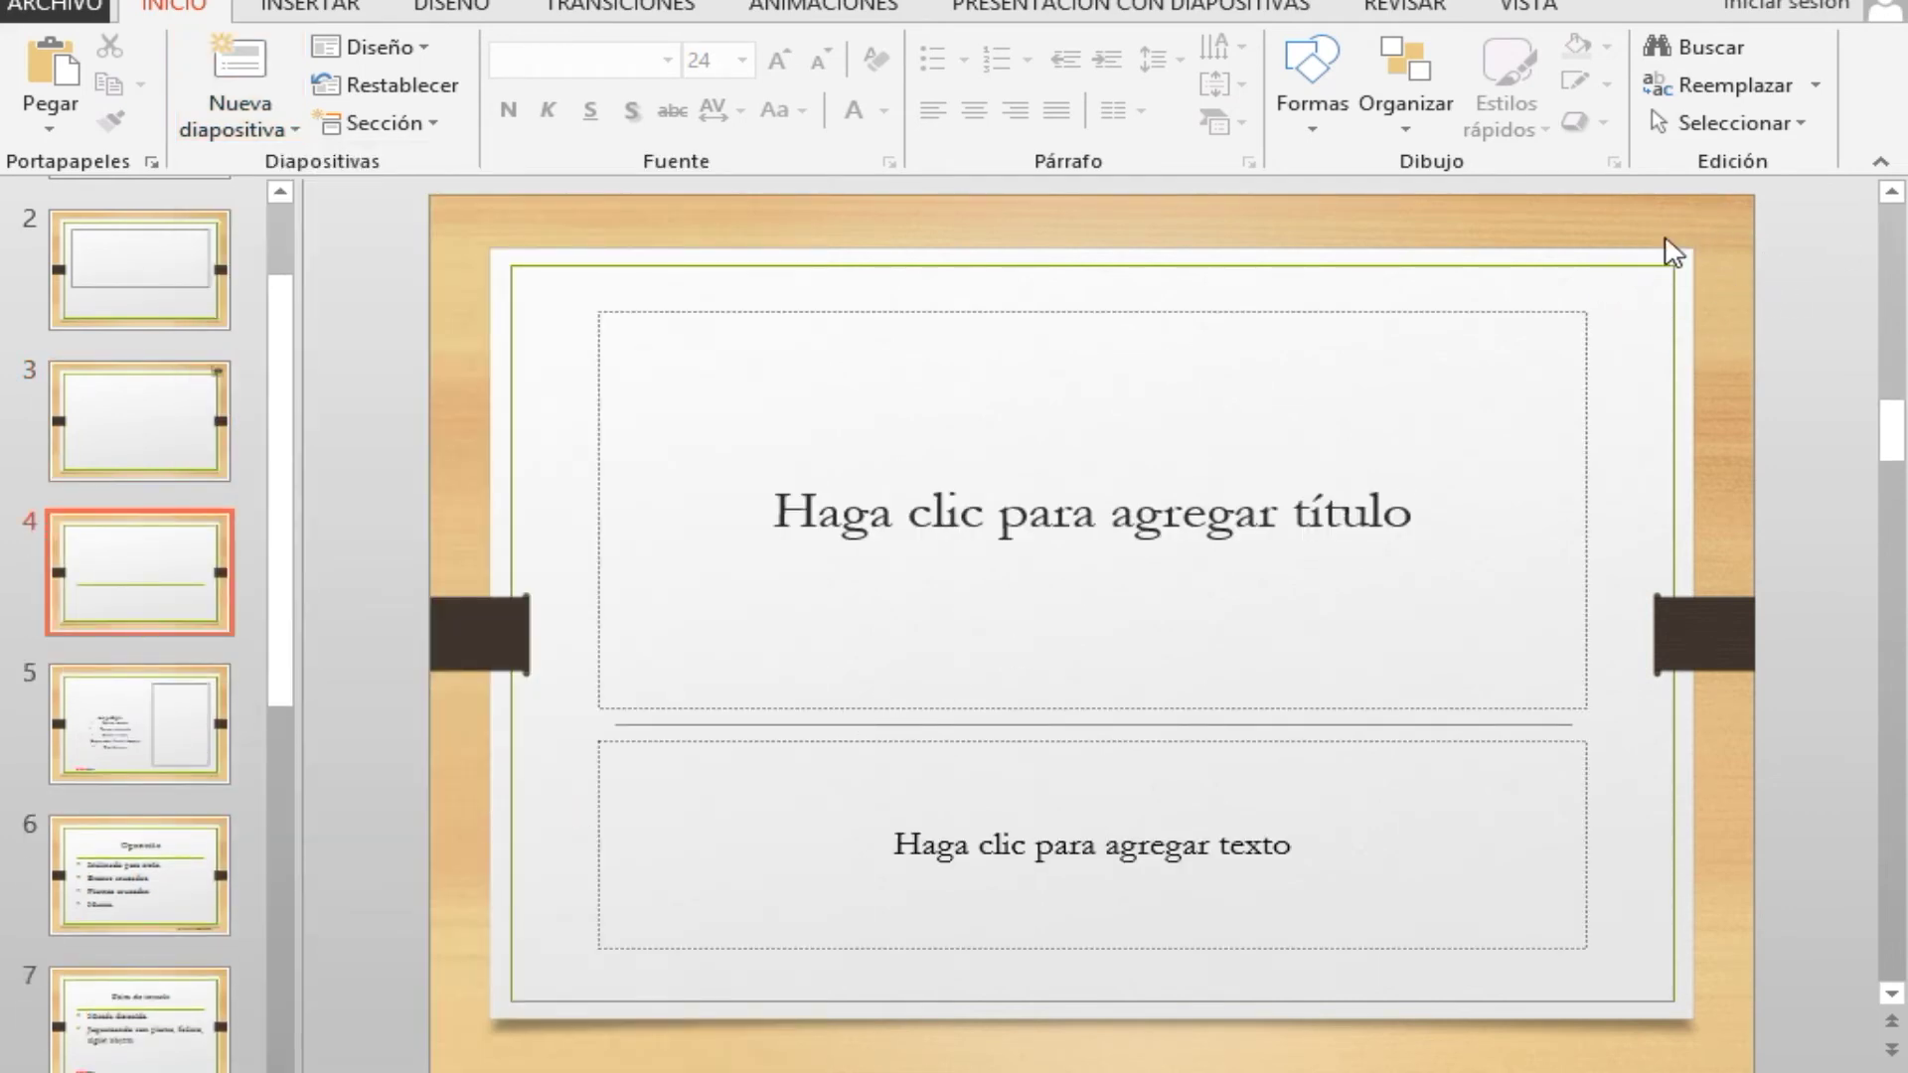
# - Compare slides 3 and 4 to check where the Anansi logo appears
pyautogui.click(120, 412)
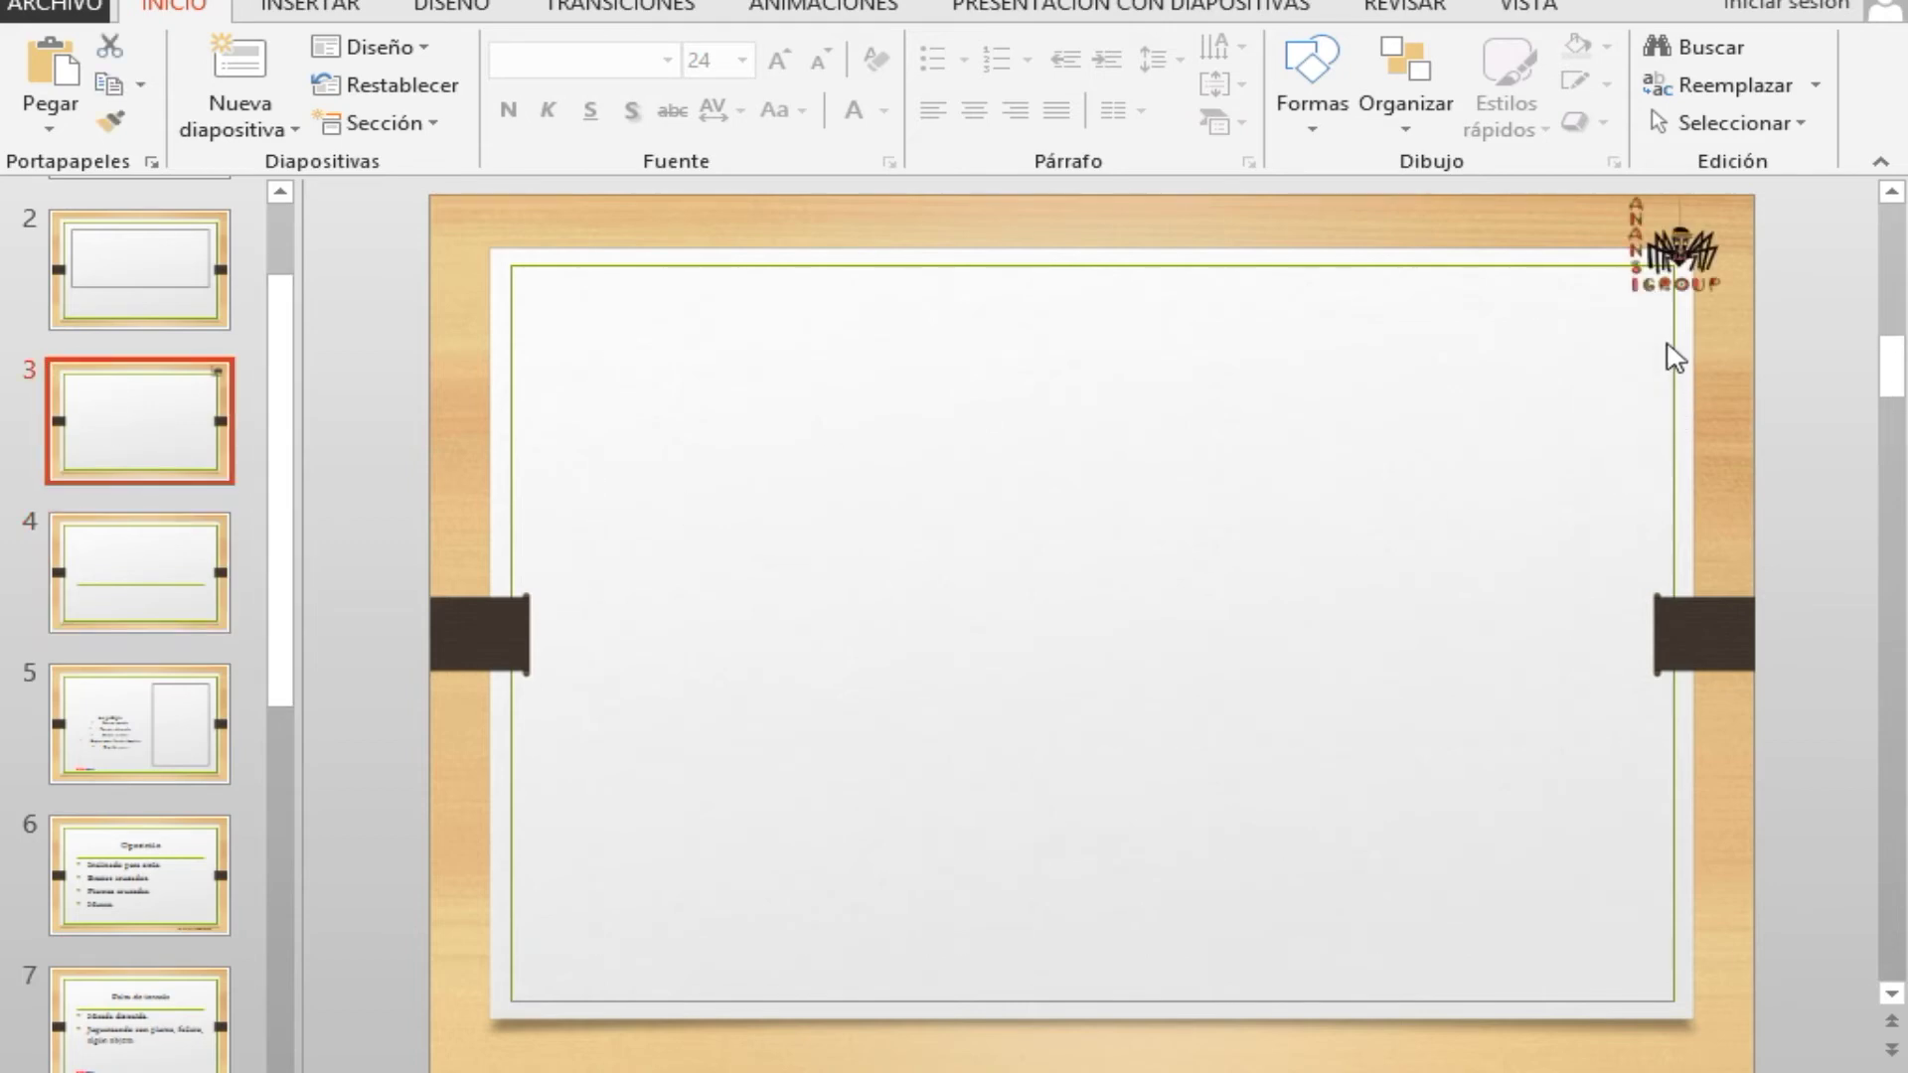
pyautogui.rightClick(1675, 251)
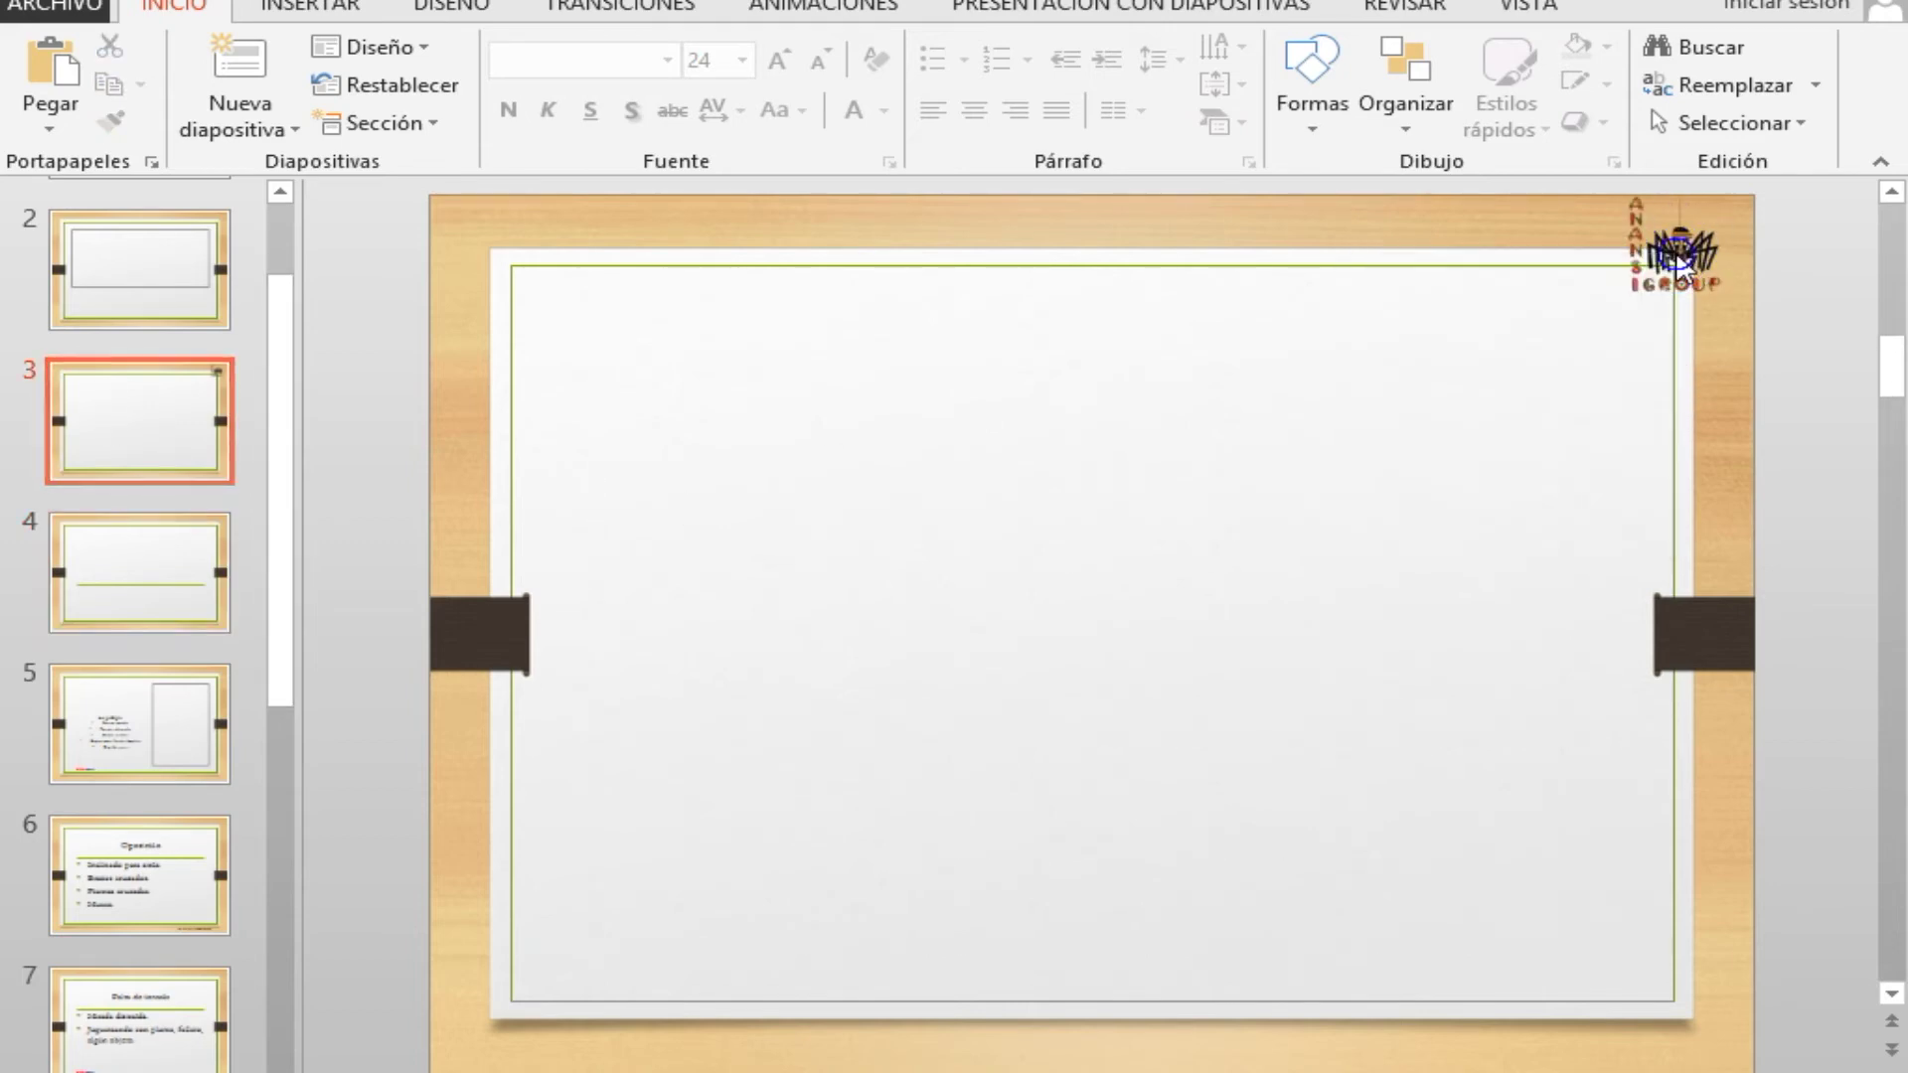
pyautogui.rightClick(1725, 267)
pyautogui.click(1675, 242)
pyautogui.click(142, 608)
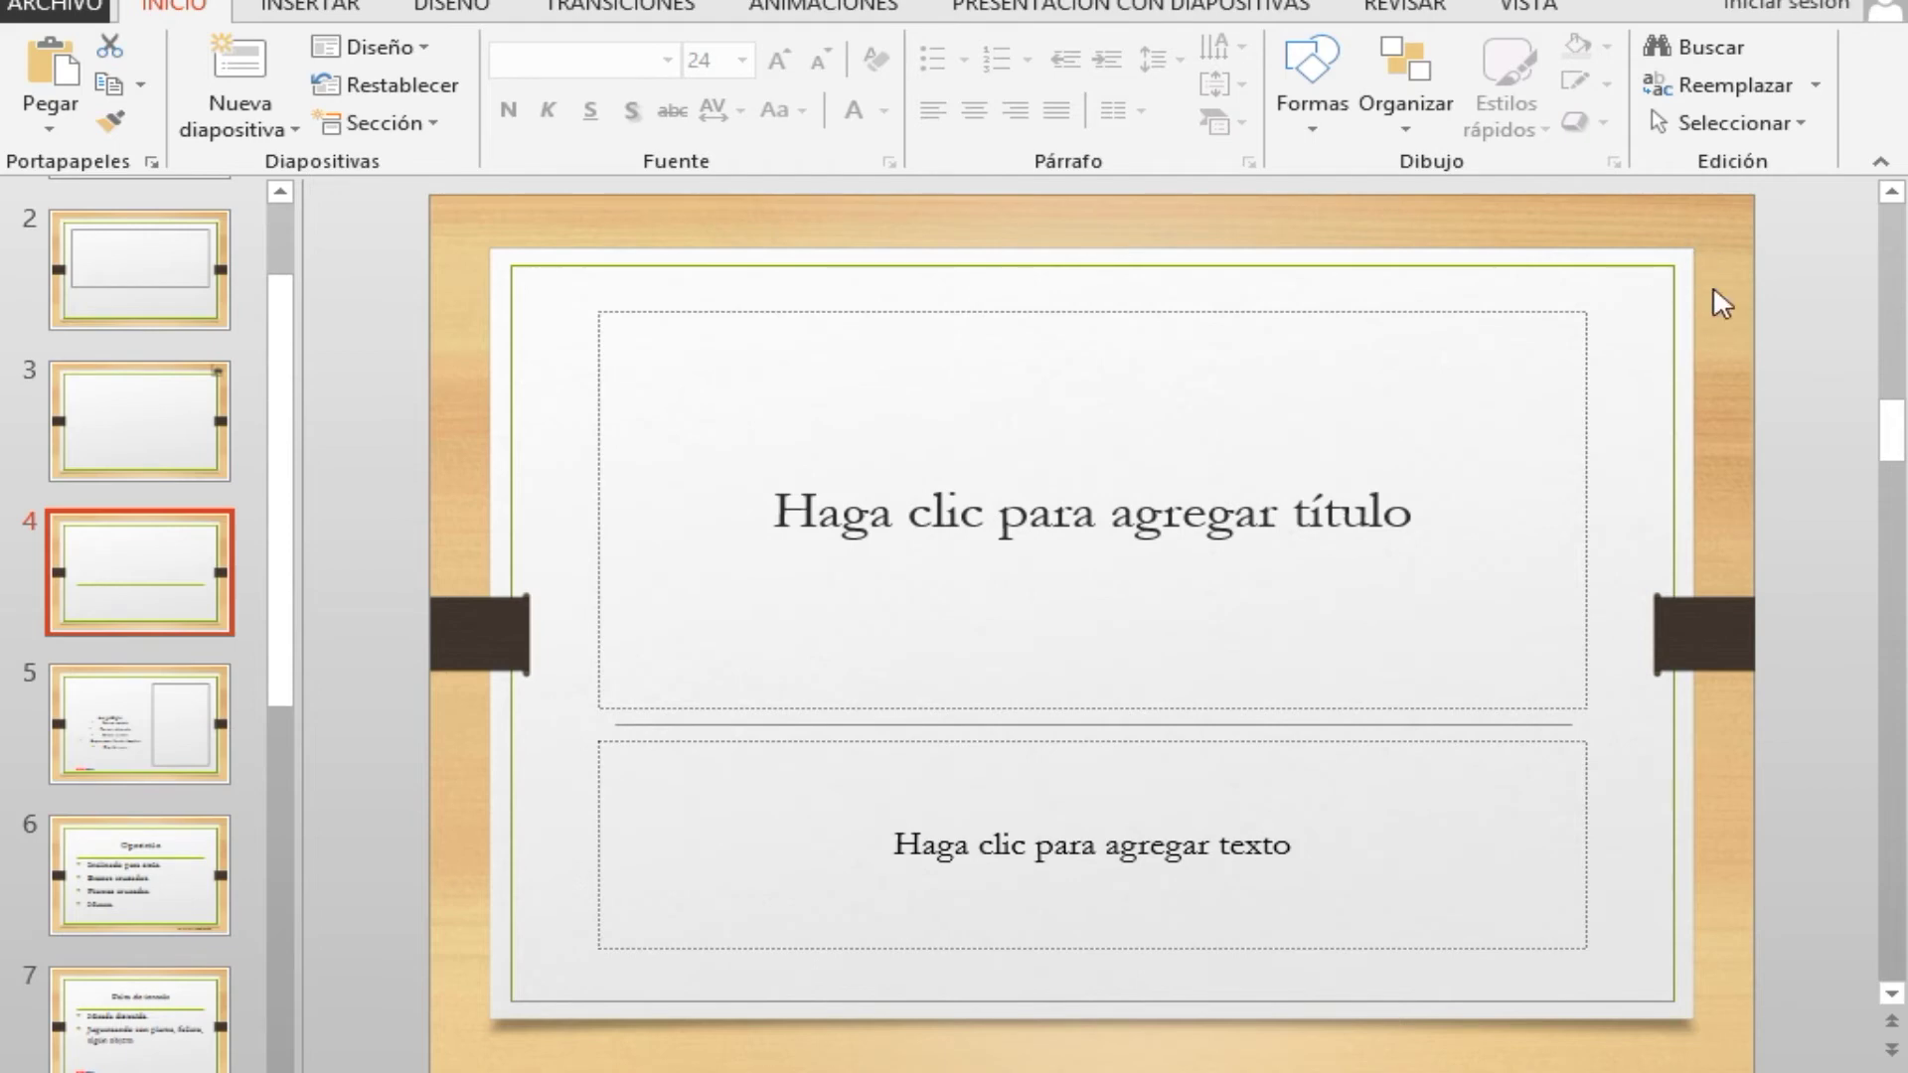
pyautogui.click(356, 8)
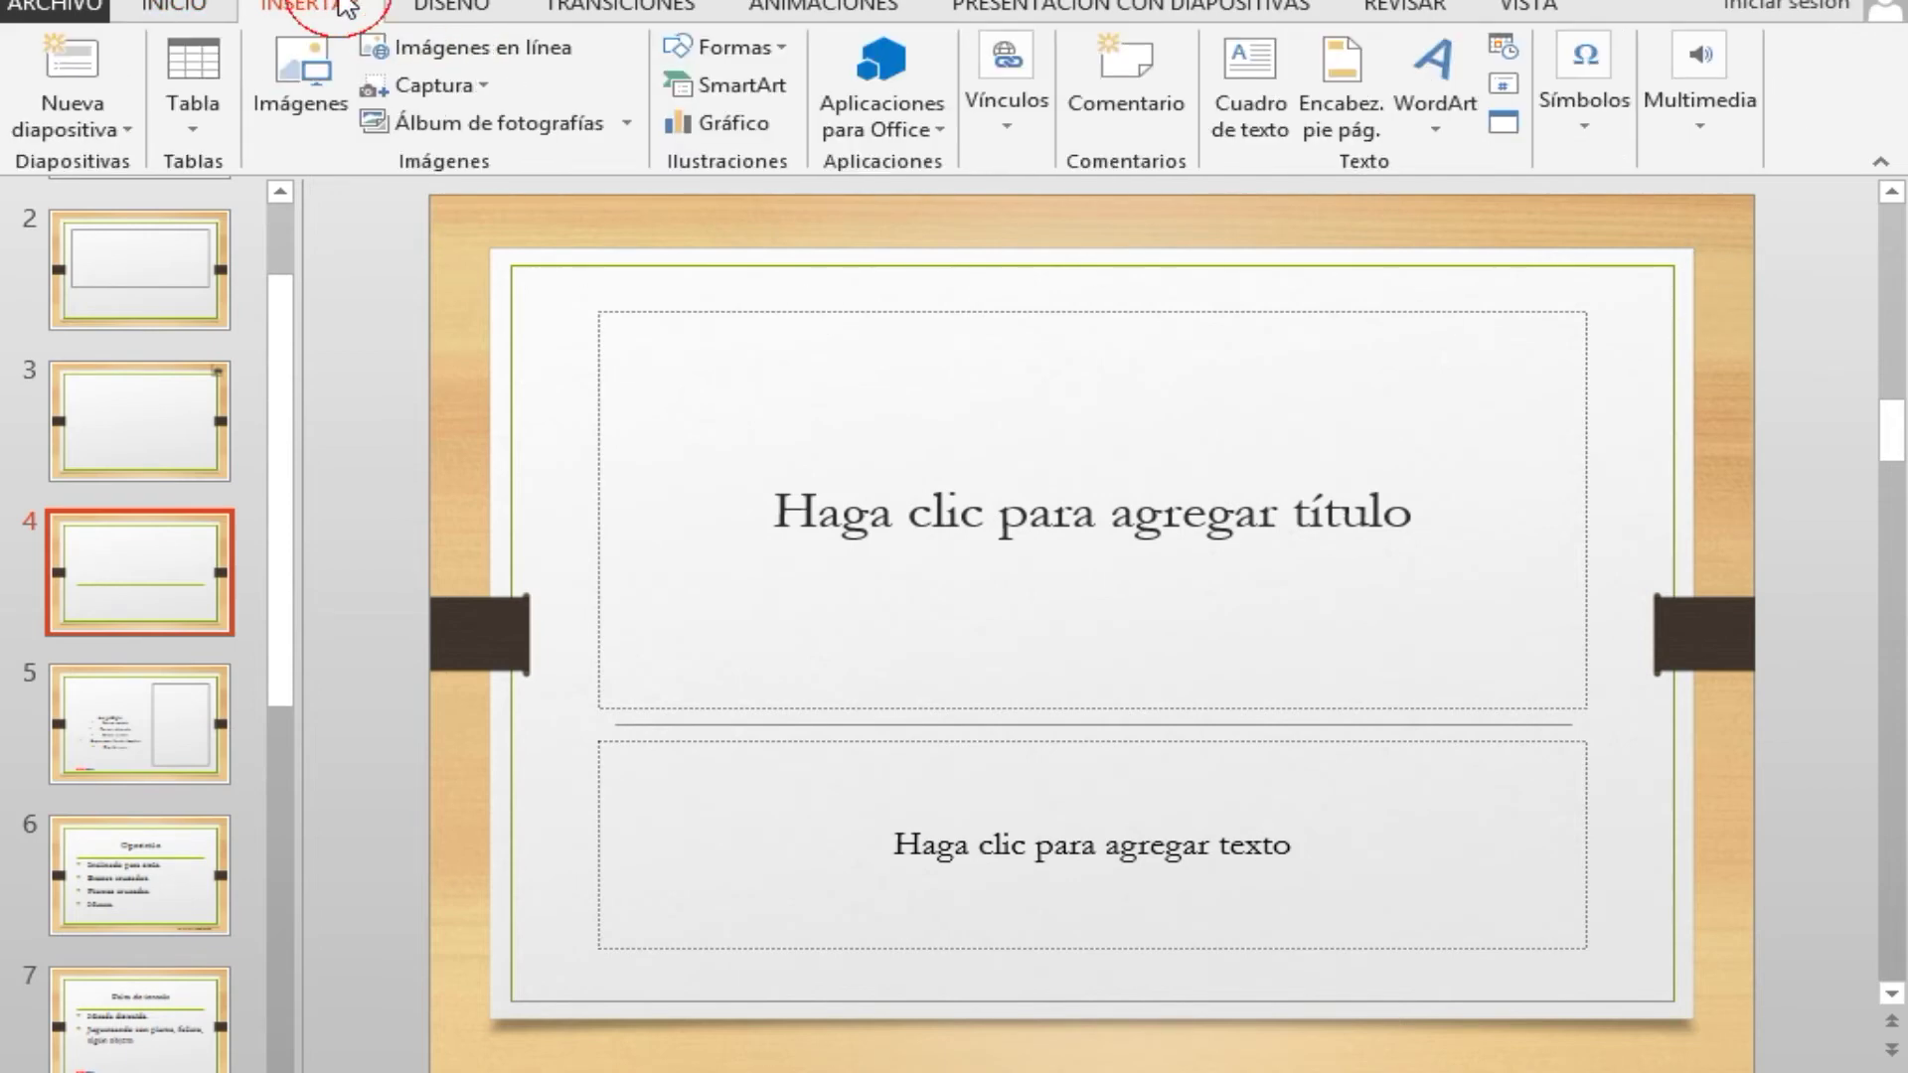
pyautogui.click(1536, 10)
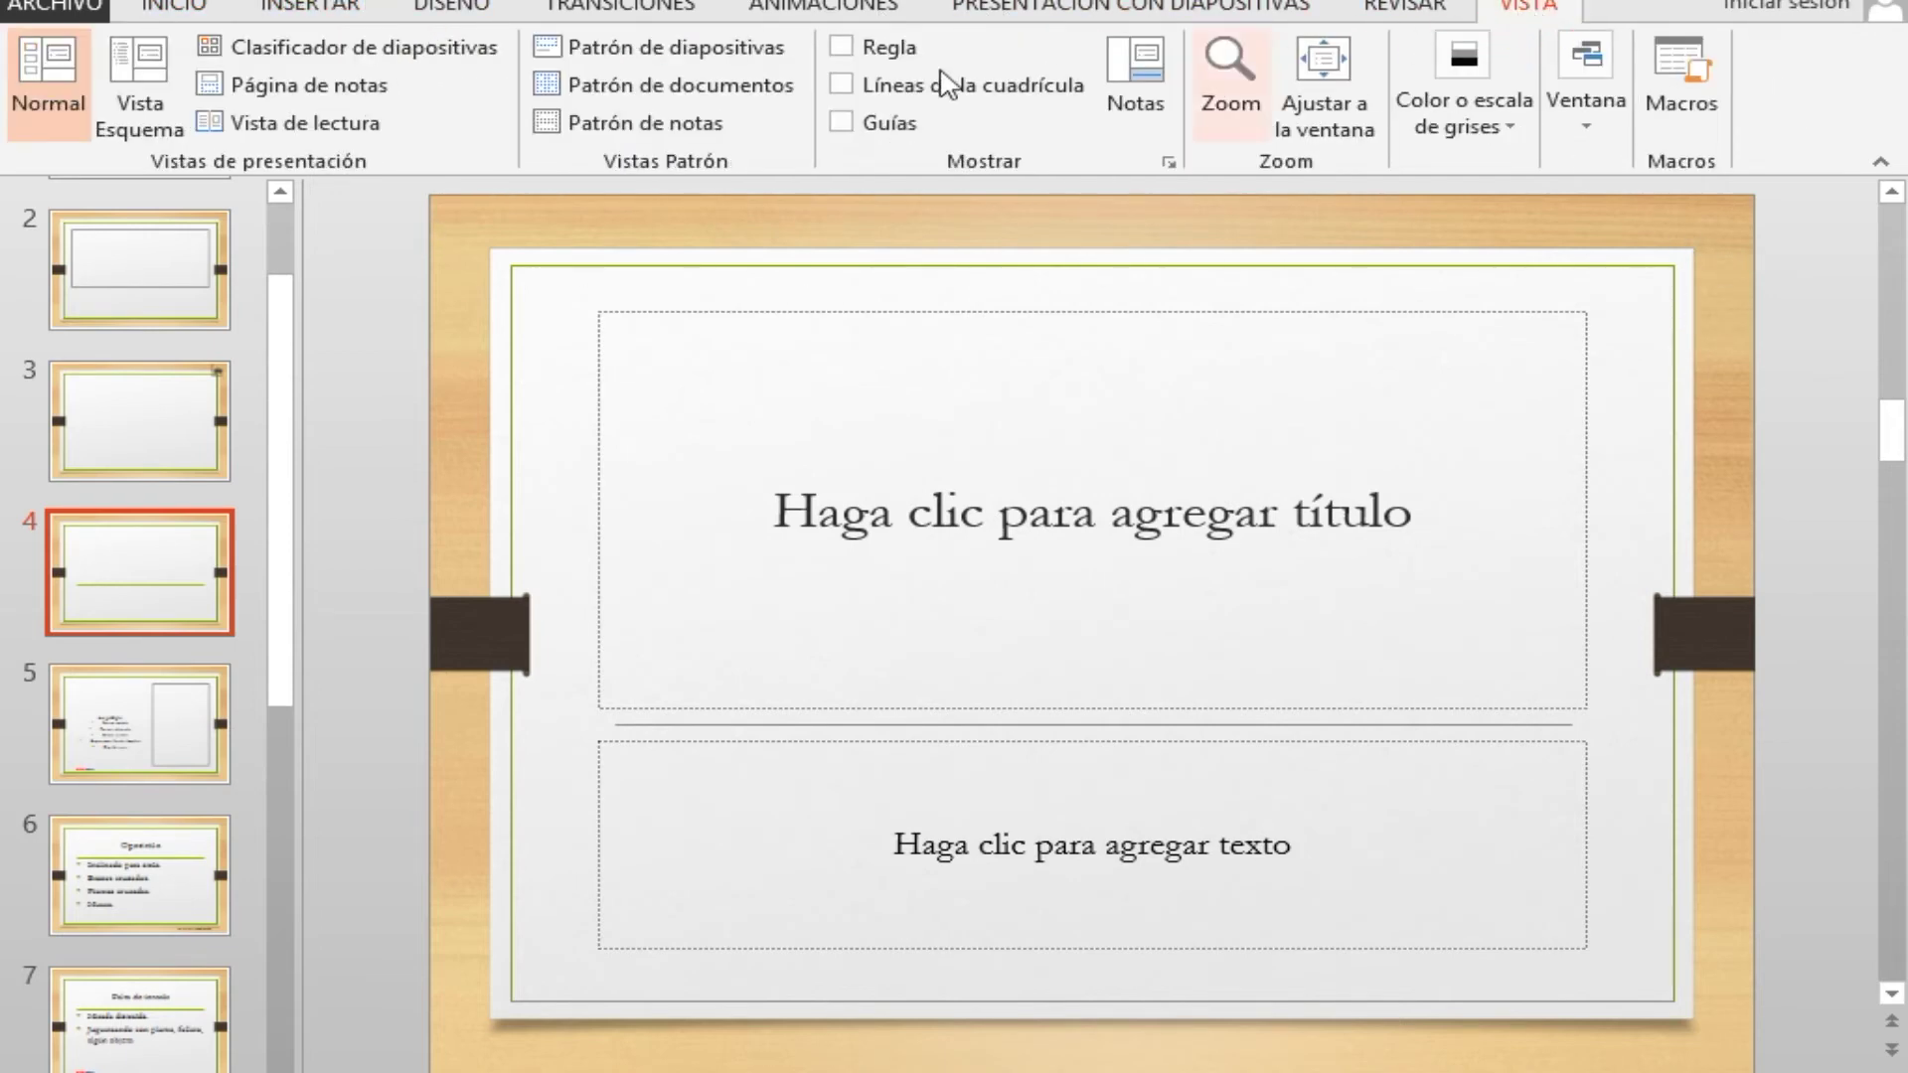
# - Reopen Slide Master view and select the Título y objetos layout's title placeholder (Garamond 40 pt)
pyautogui.click(641, 46)
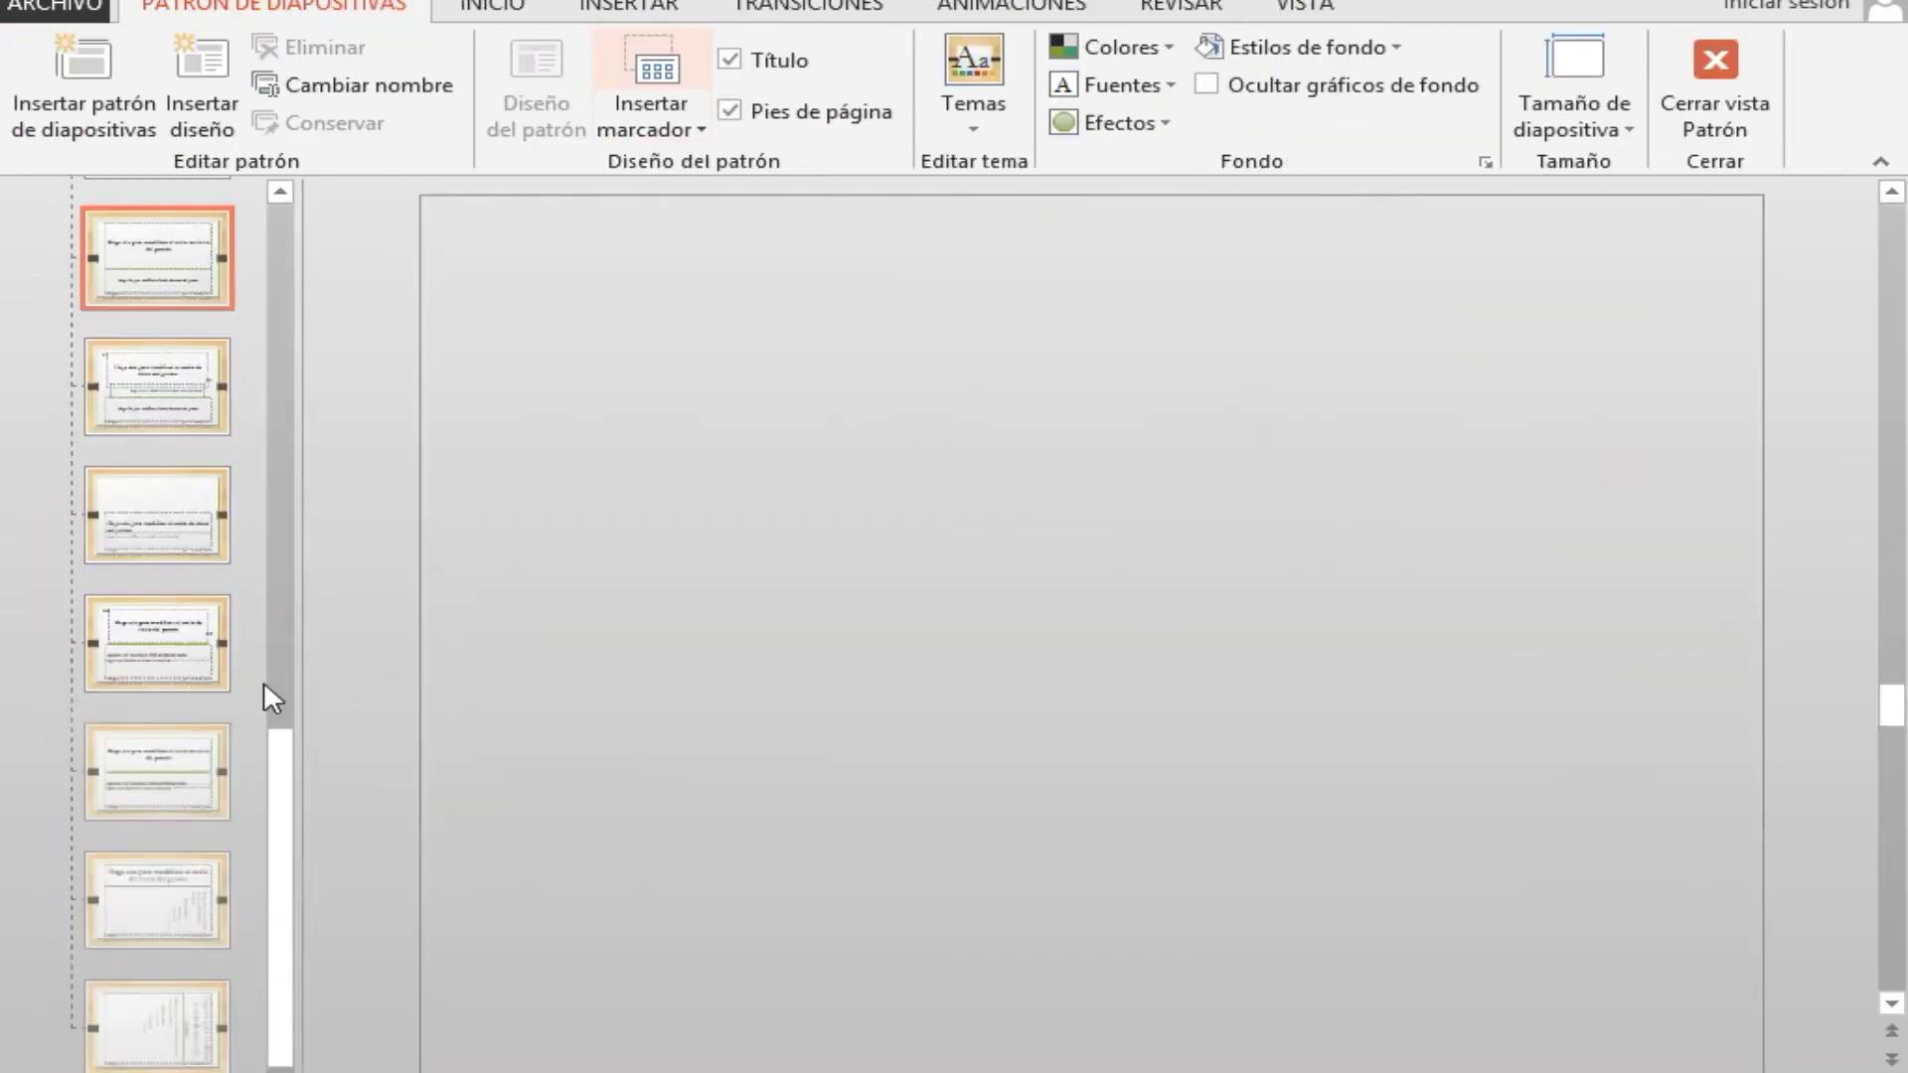
pyautogui.moveTo(280, 807); pyautogui.dragTo(281, 225)
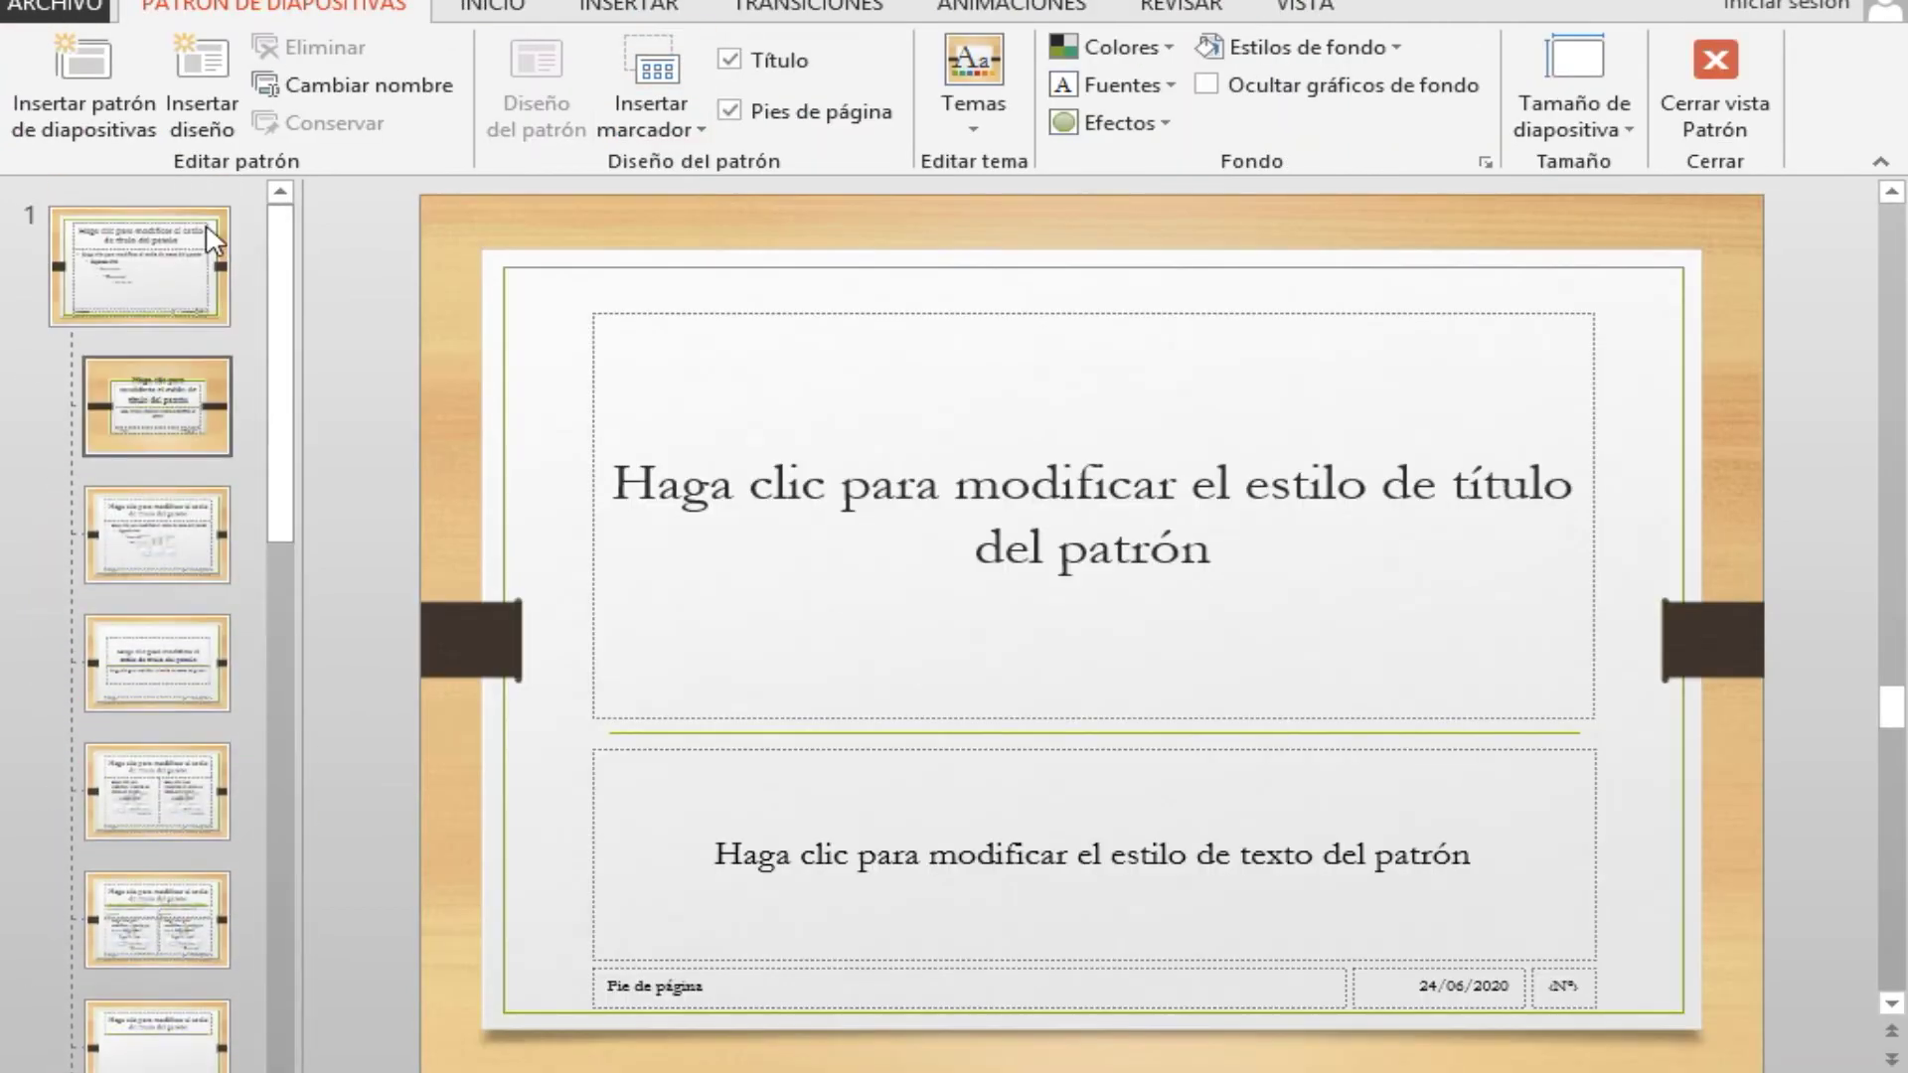
pyautogui.click(167, 576)
pyautogui.click(977, 449)
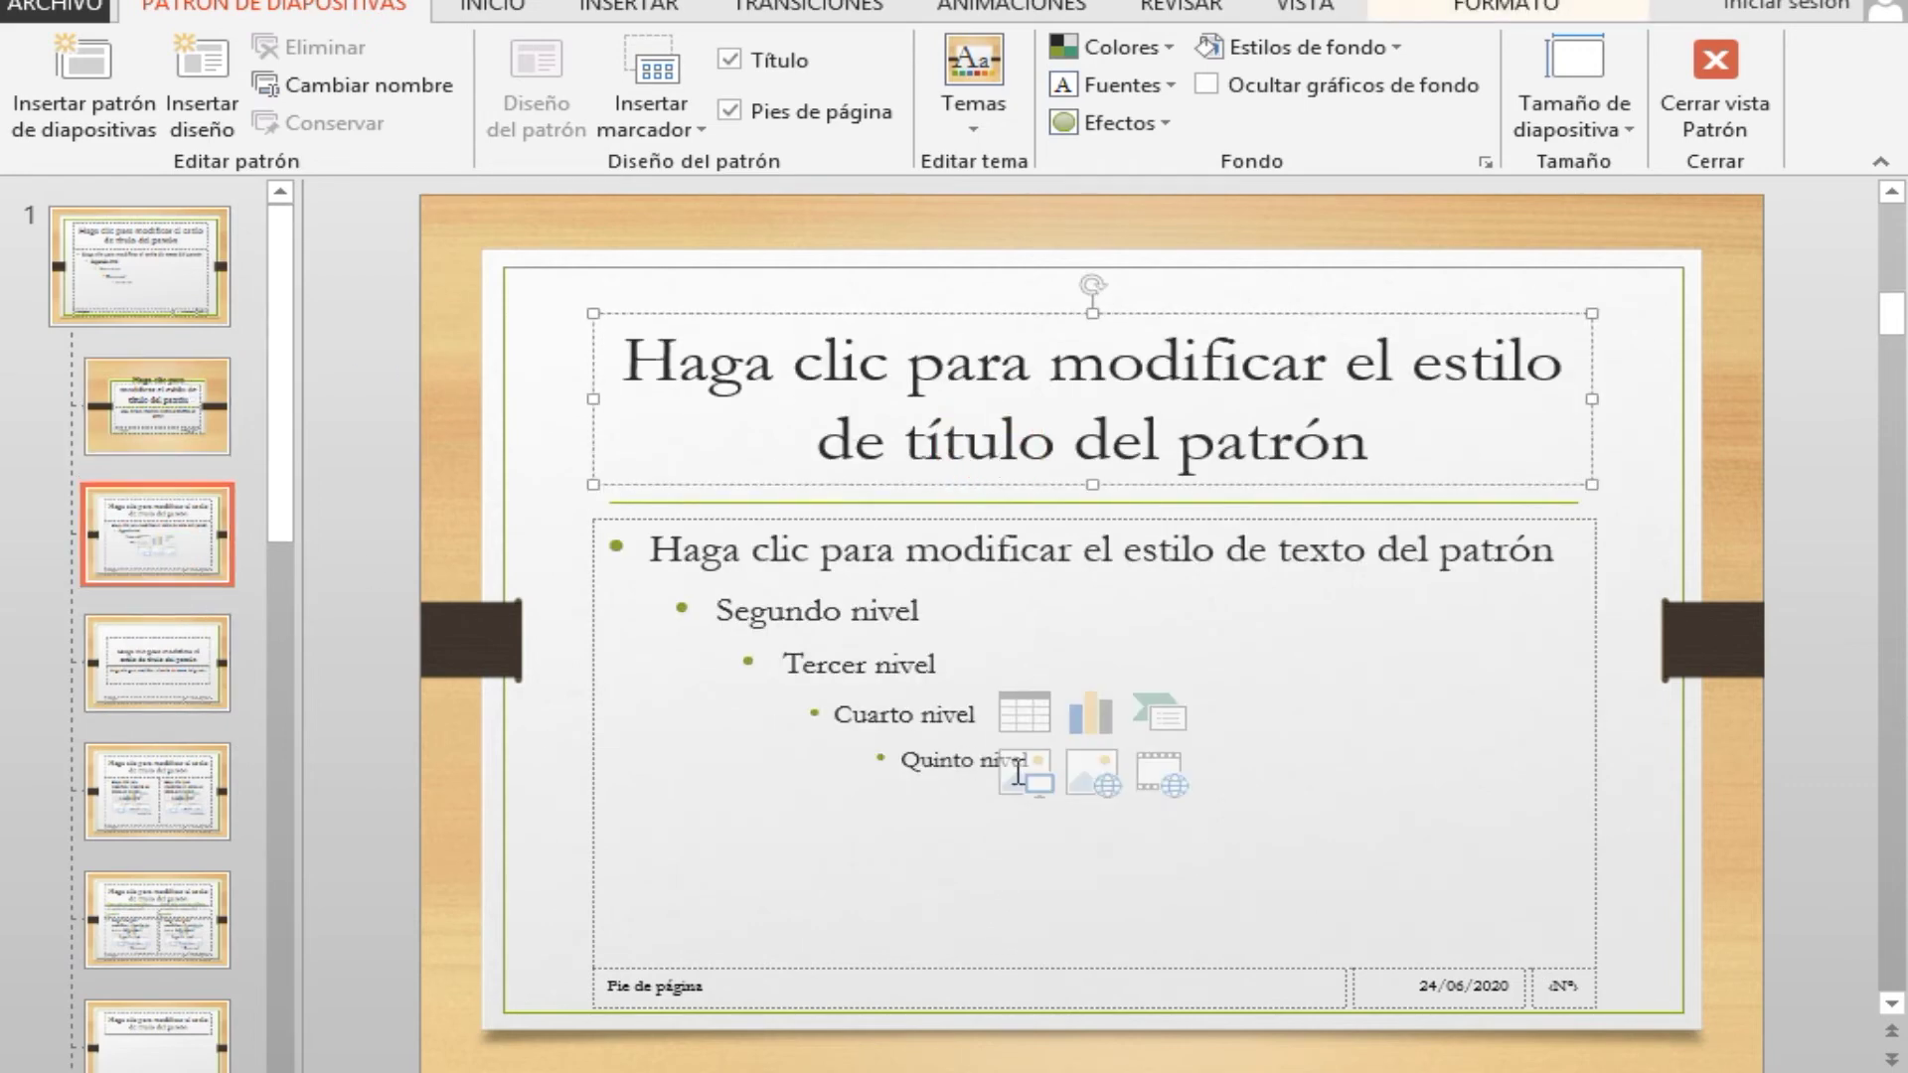
pyautogui.click(157, 401)
pyautogui.click(189, 562)
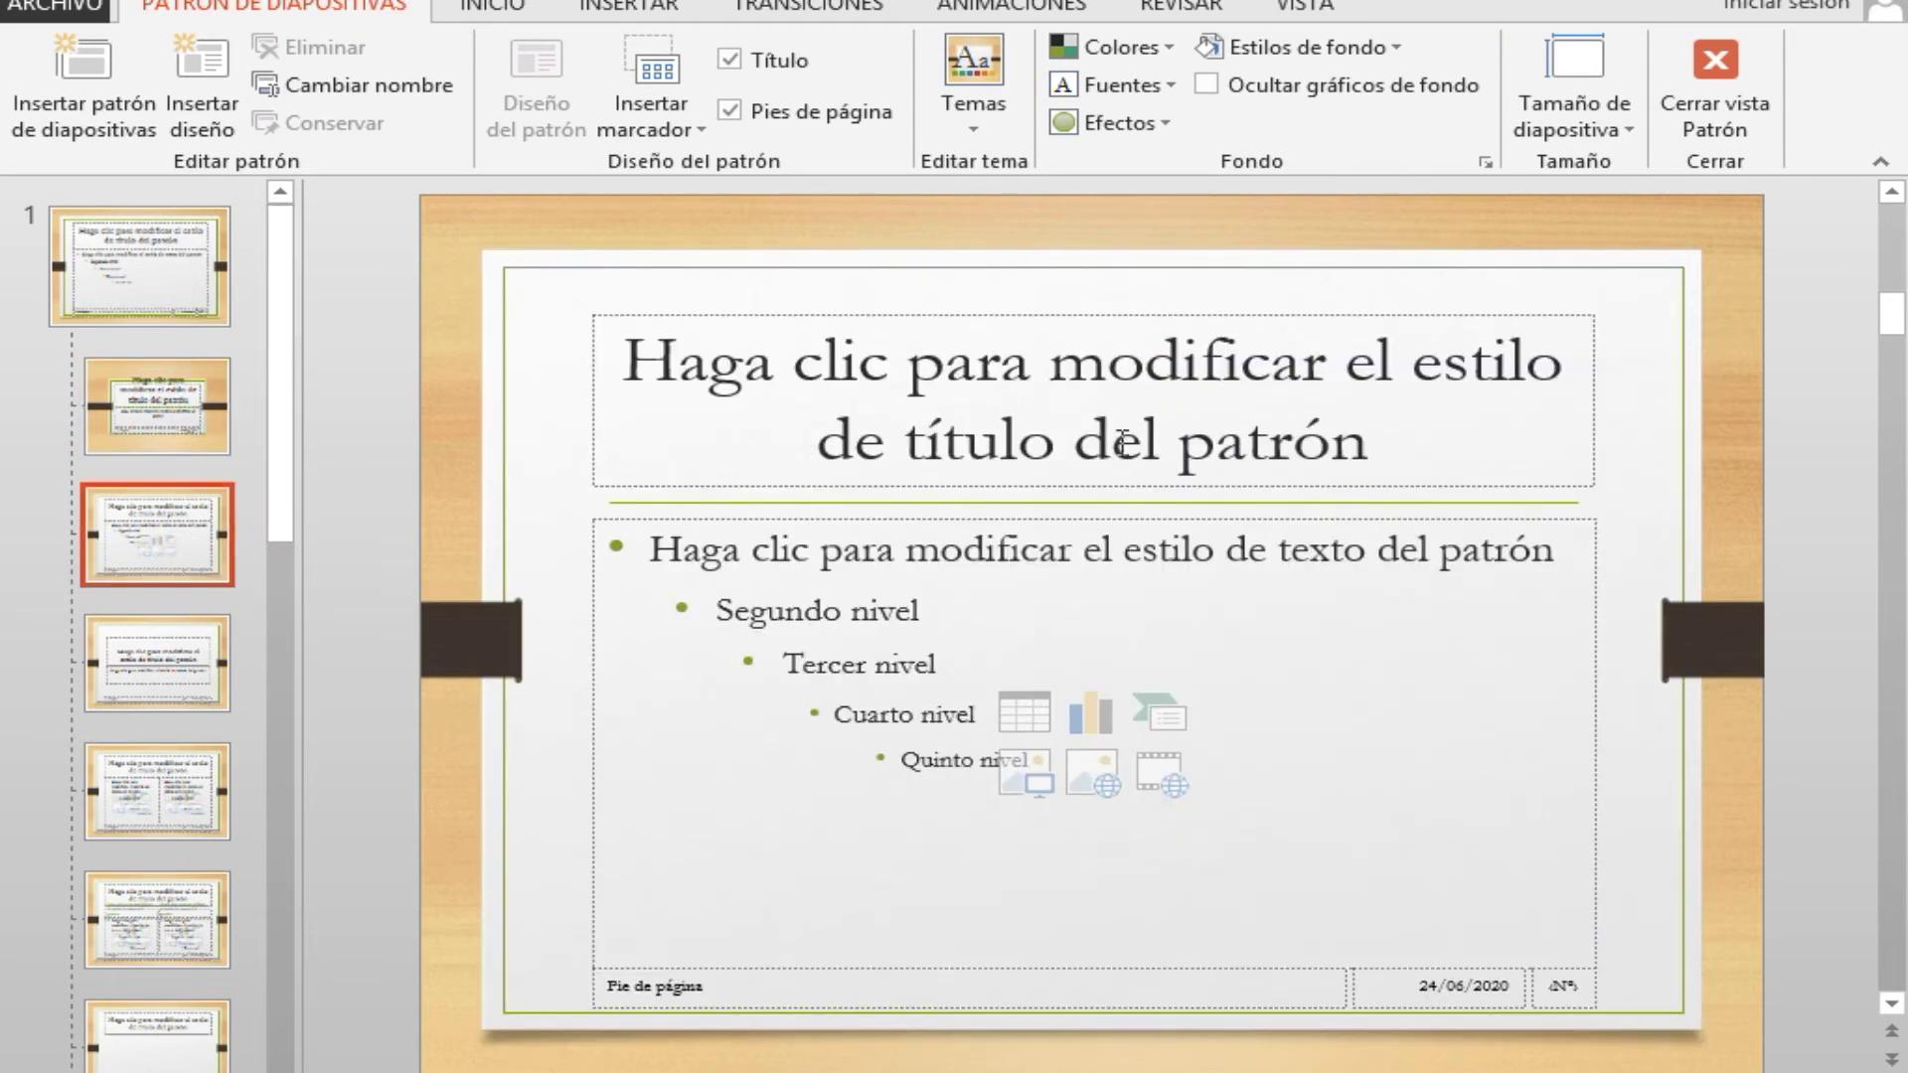
pyautogui.click(1034, 383)
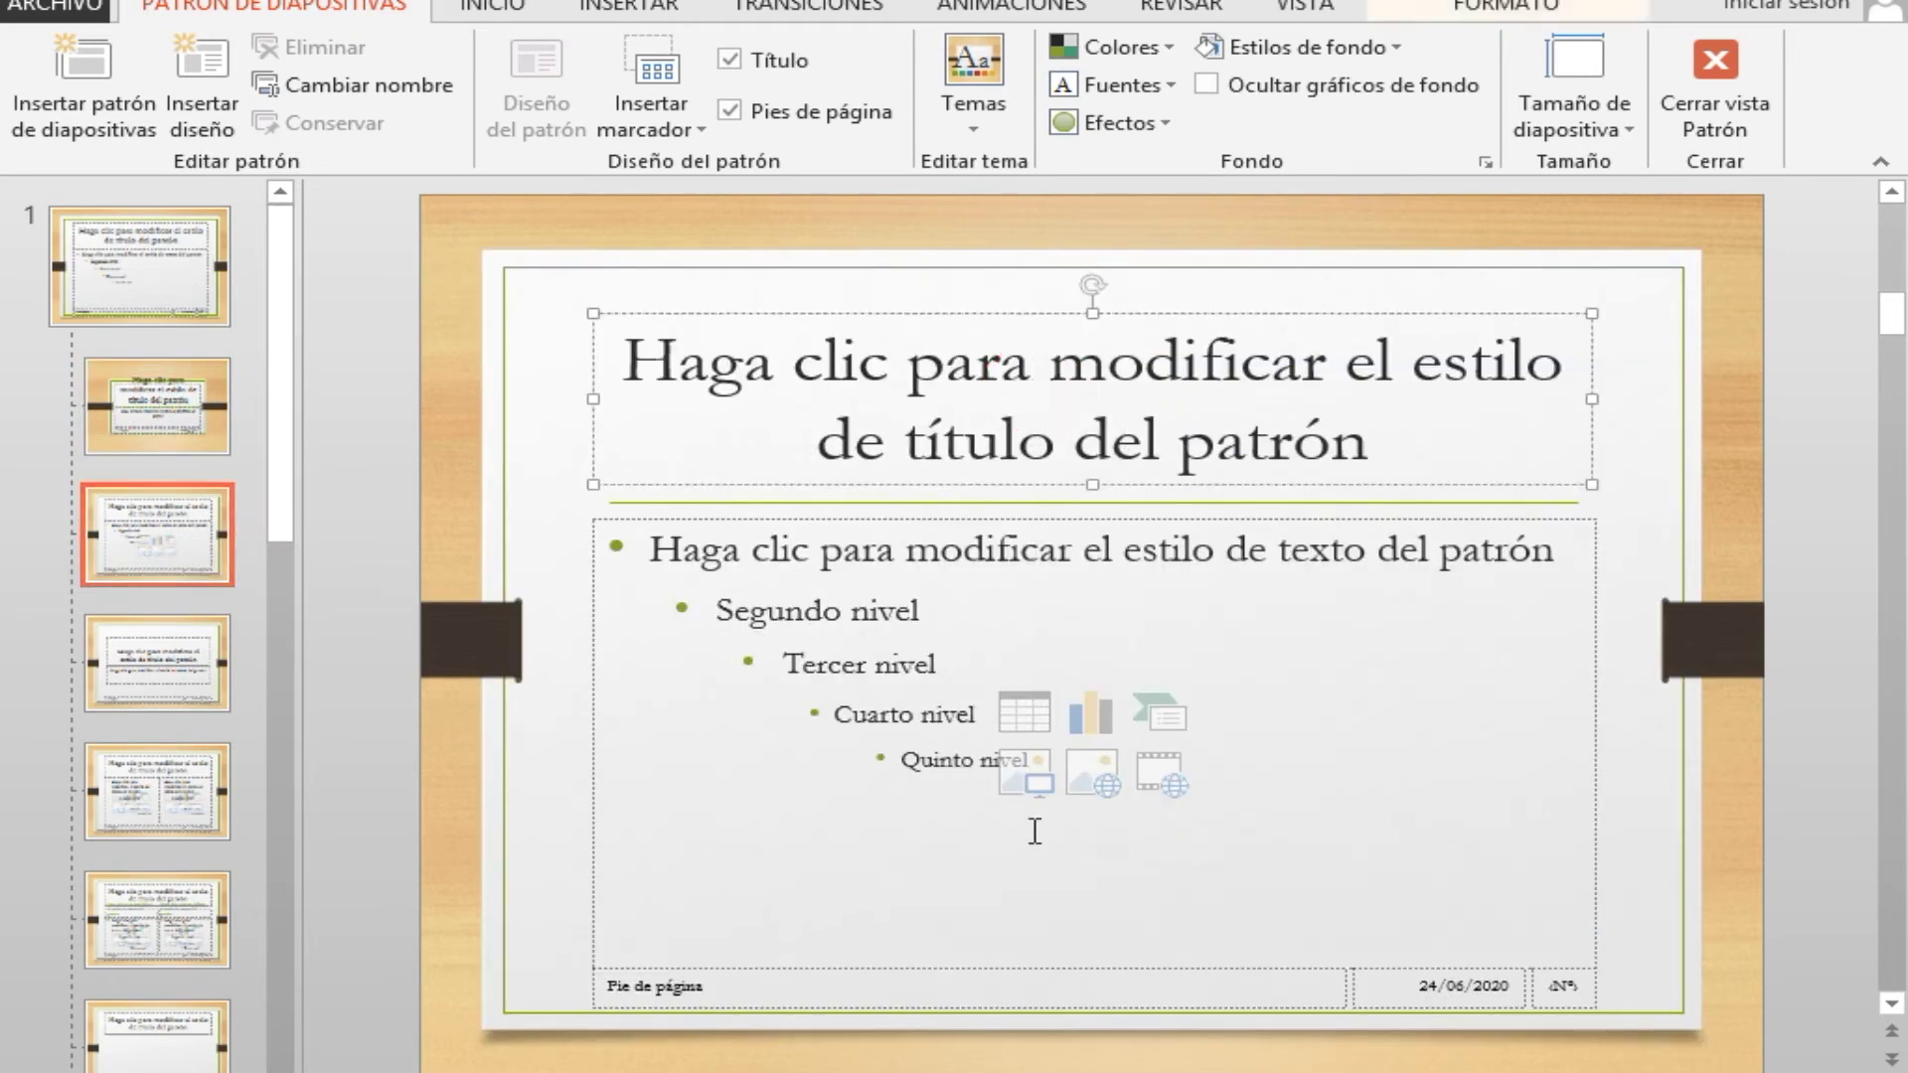
pyautogui.click(1094, 484)
# - Color the layout's title text red and give it a text shadow
pyautogui.click(507, 10)
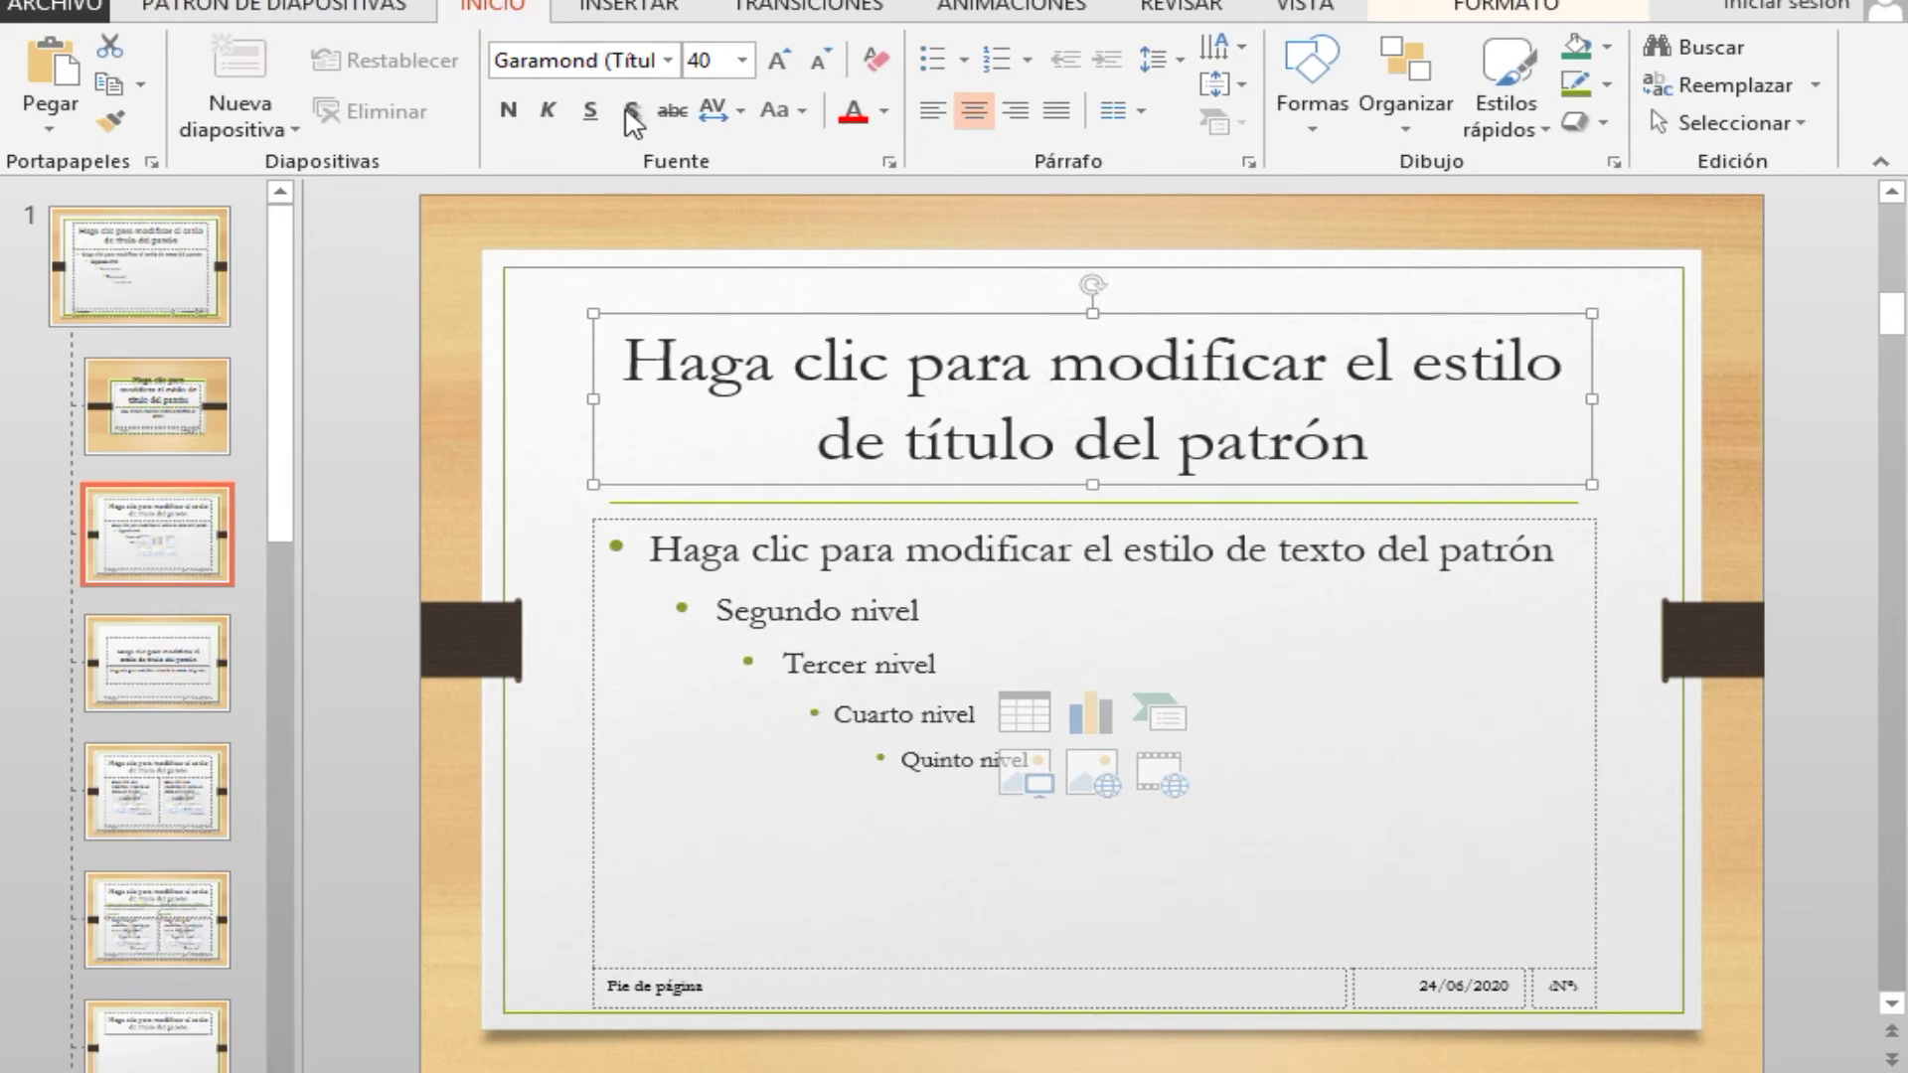
pyautogui.click(887, 112)
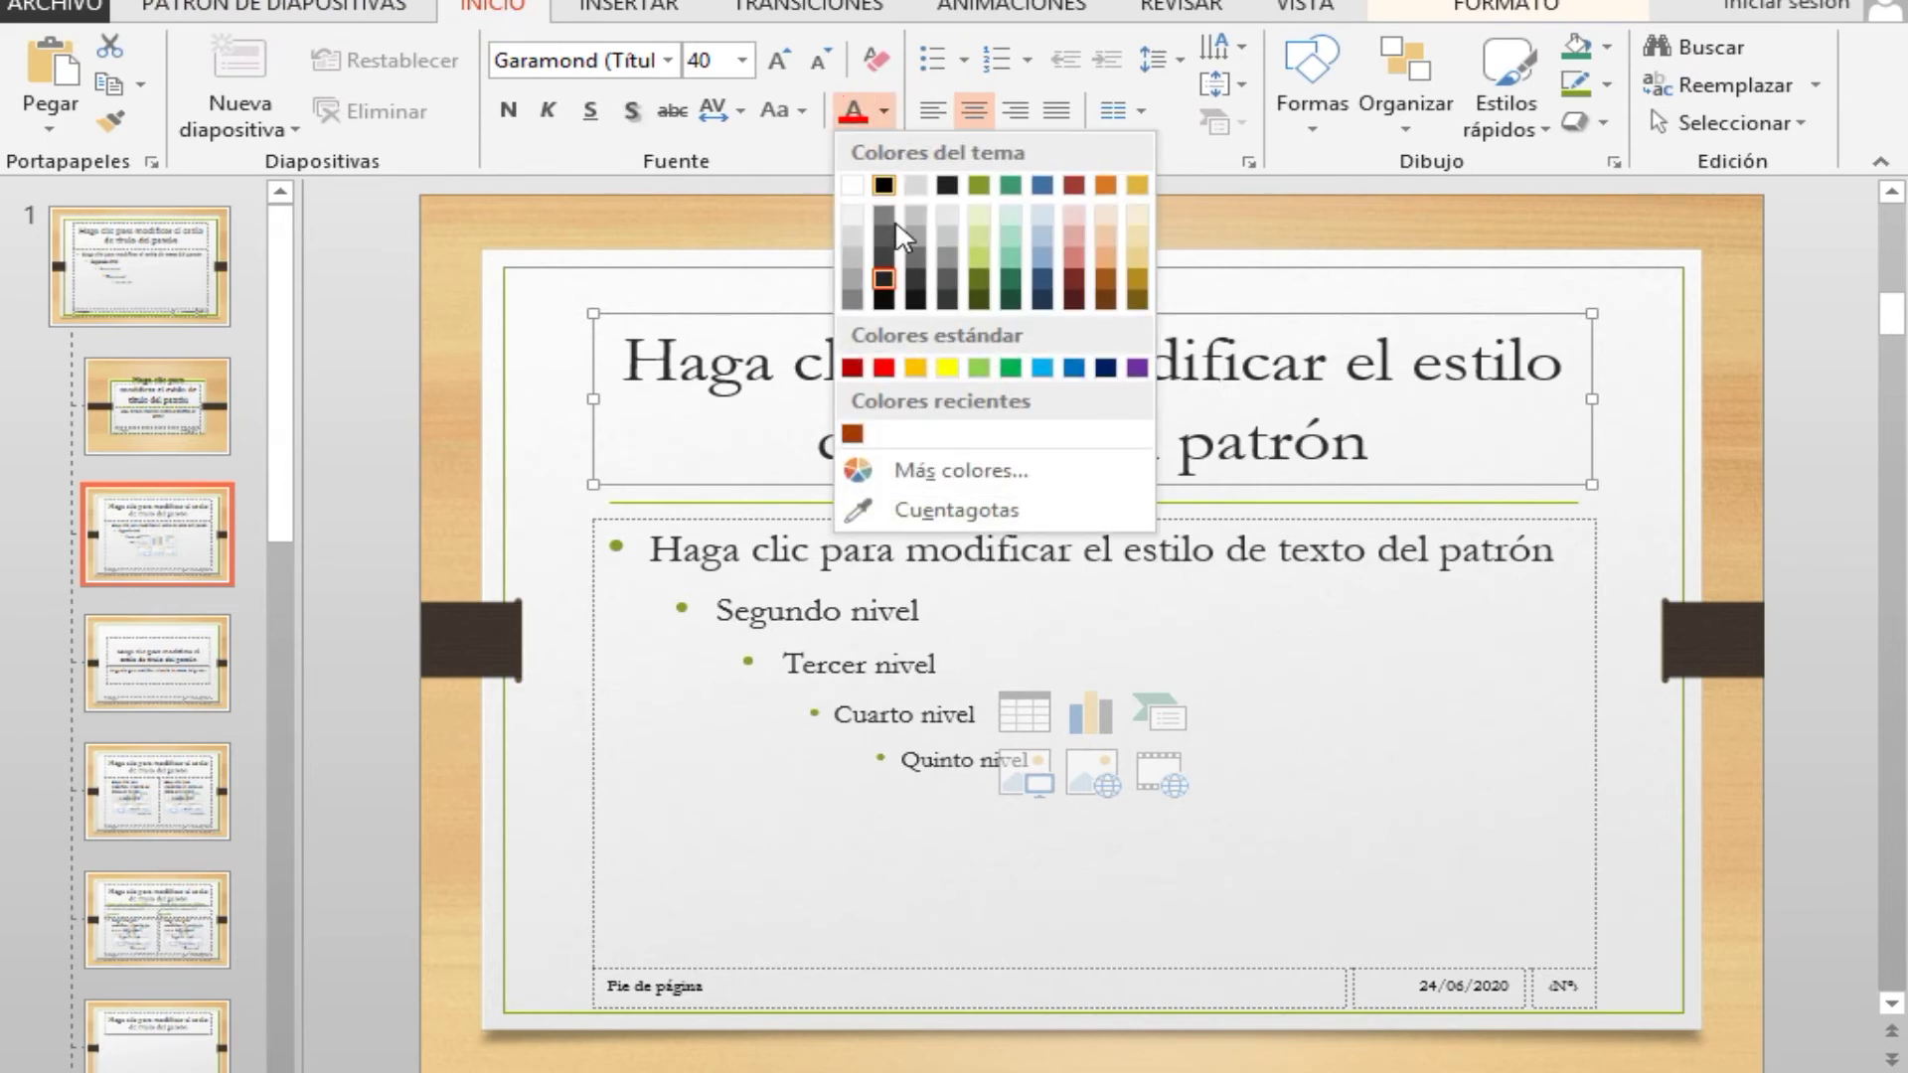
pyautogui.click(885, 367)
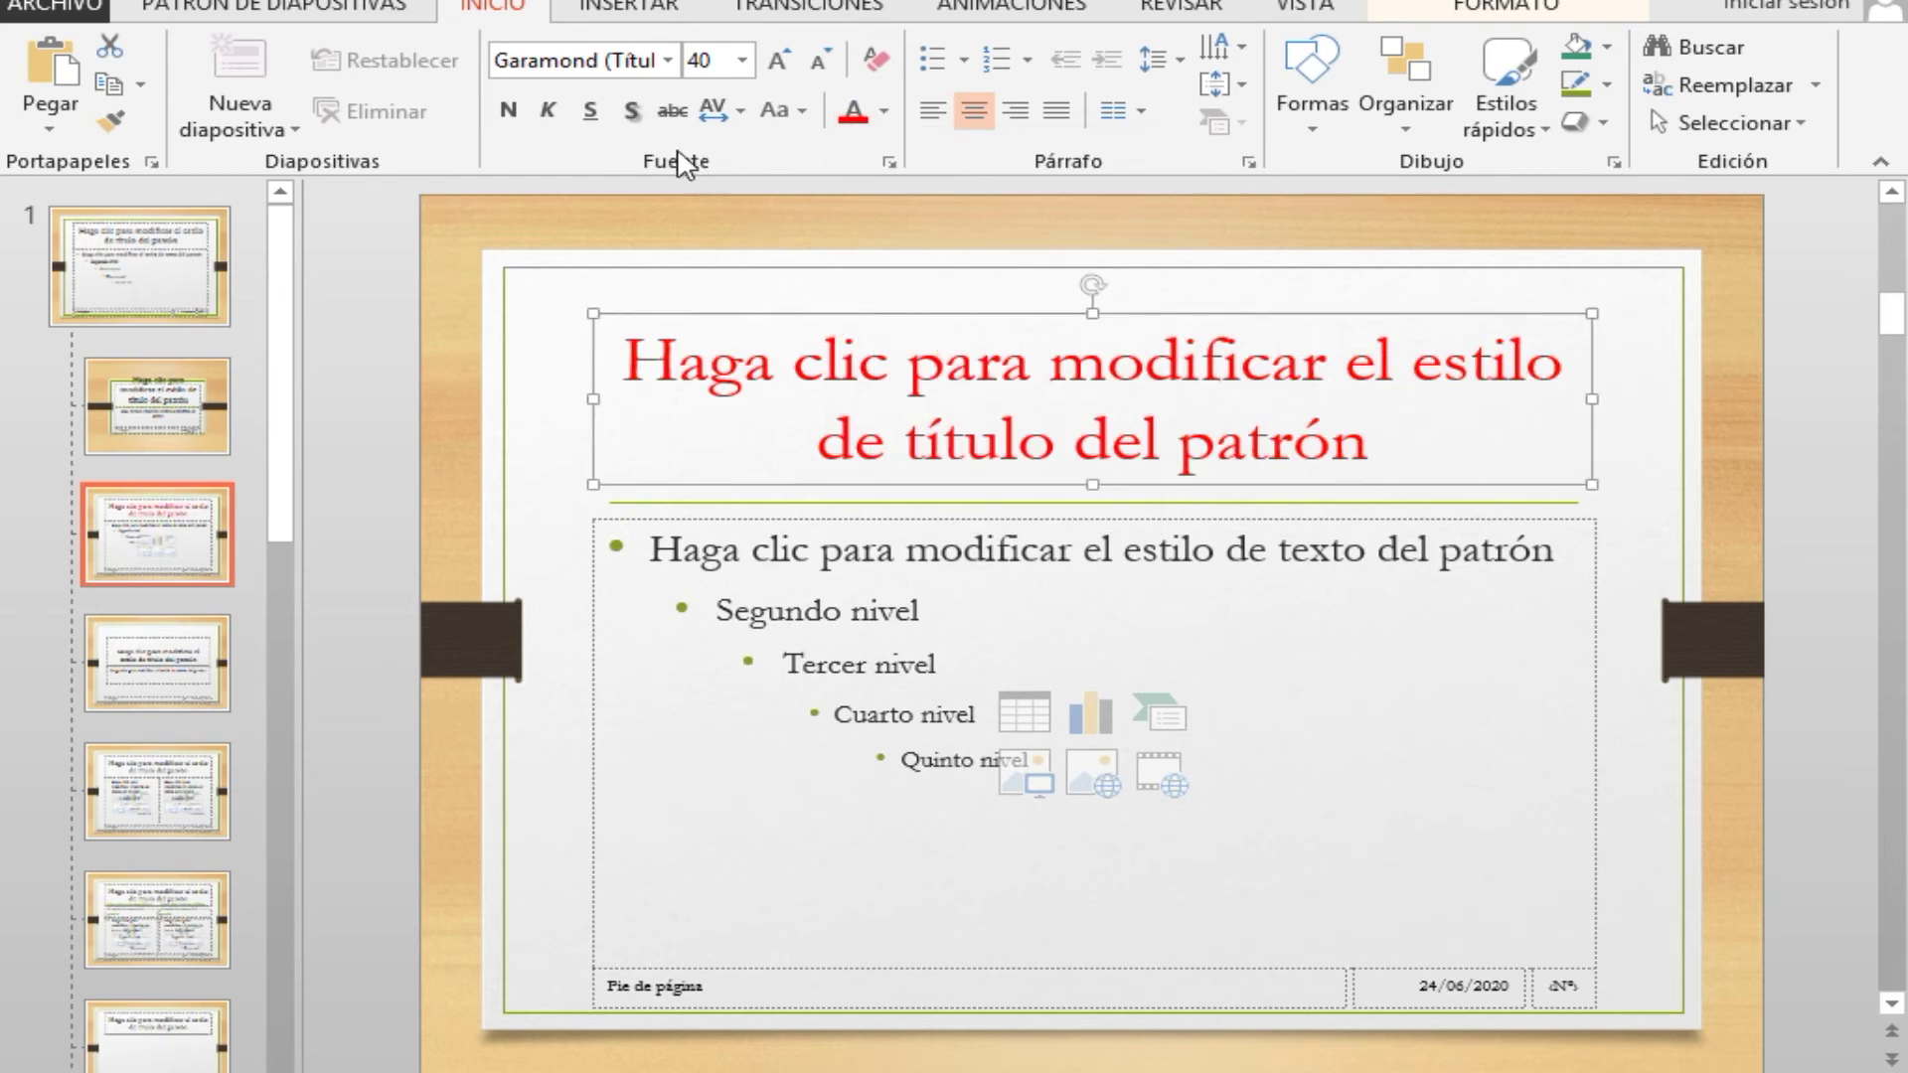
pyautogui.click(633, 121)
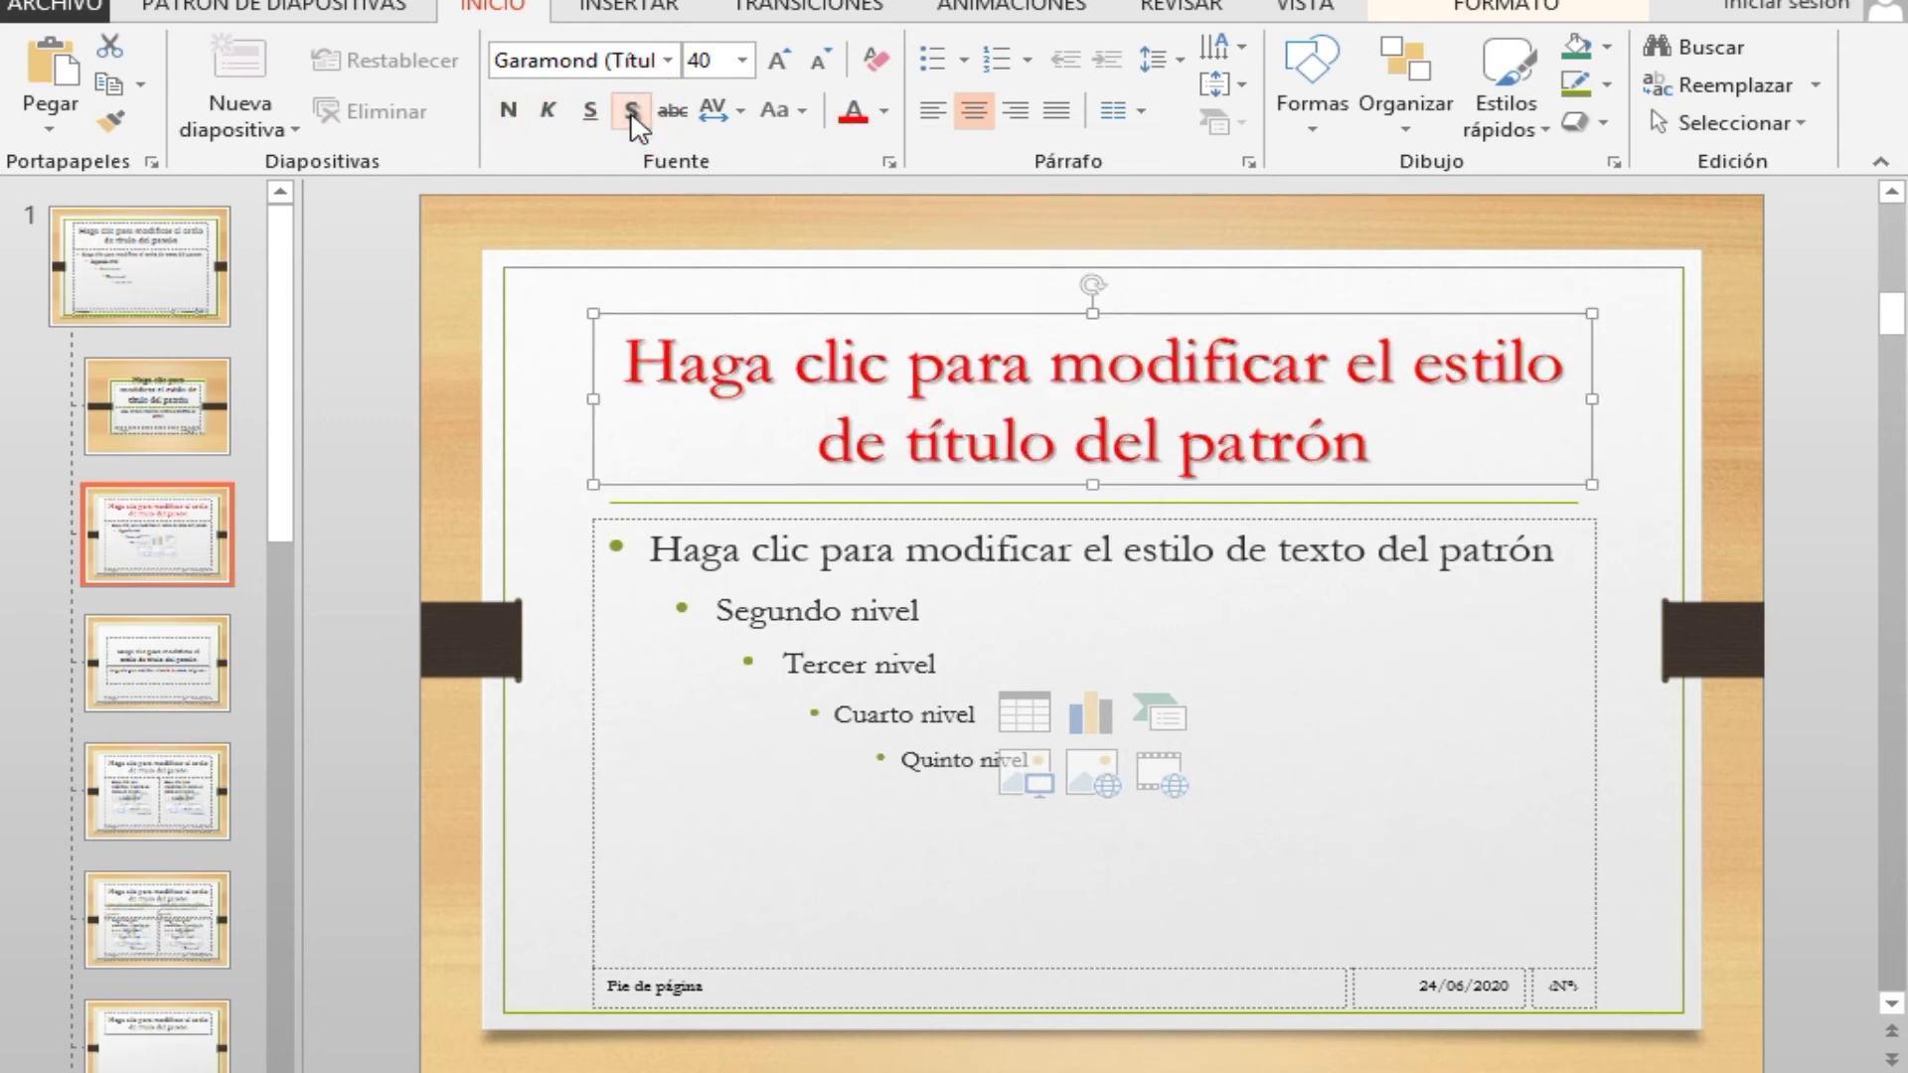
pyautogui.click(1072, 518)
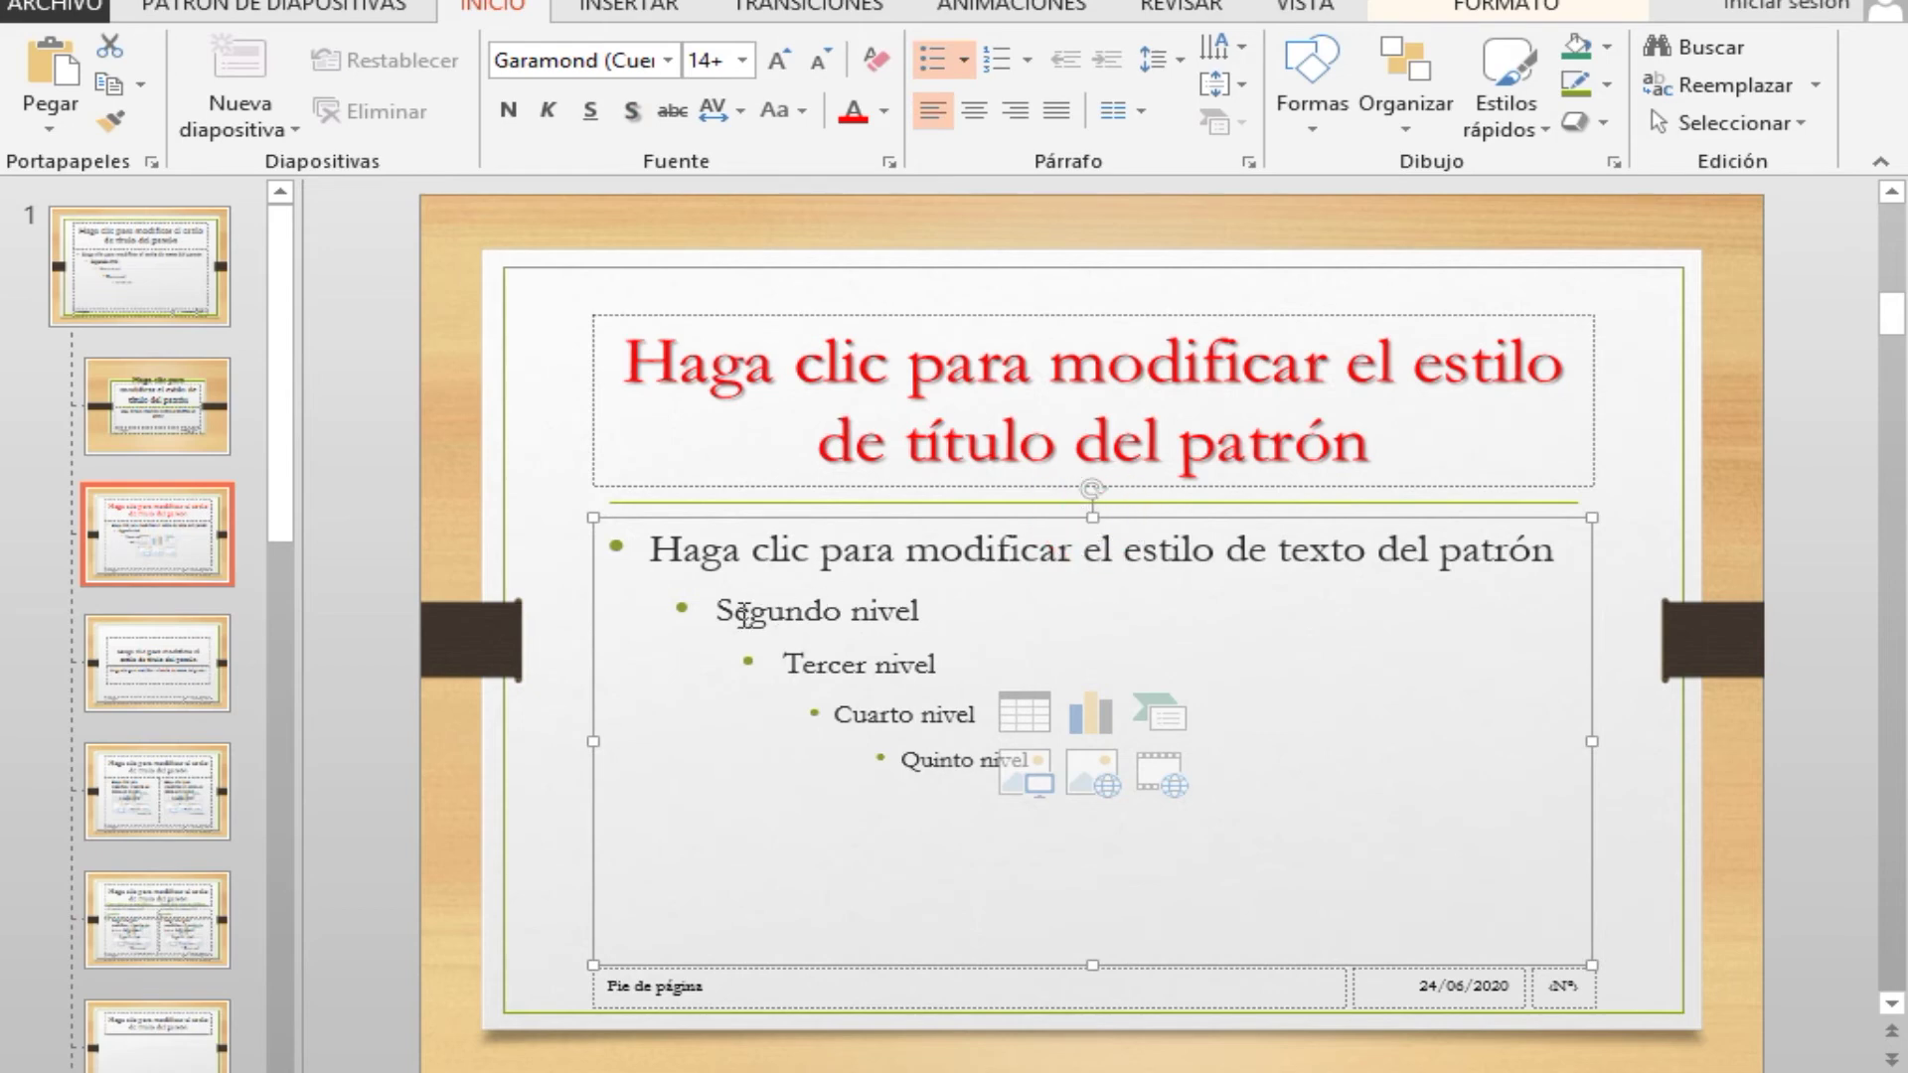
# - Make the layout's first-level bullet line black and bold
pyautogui.click(720, 576)
pyautogui.tripleClick(720, 576)
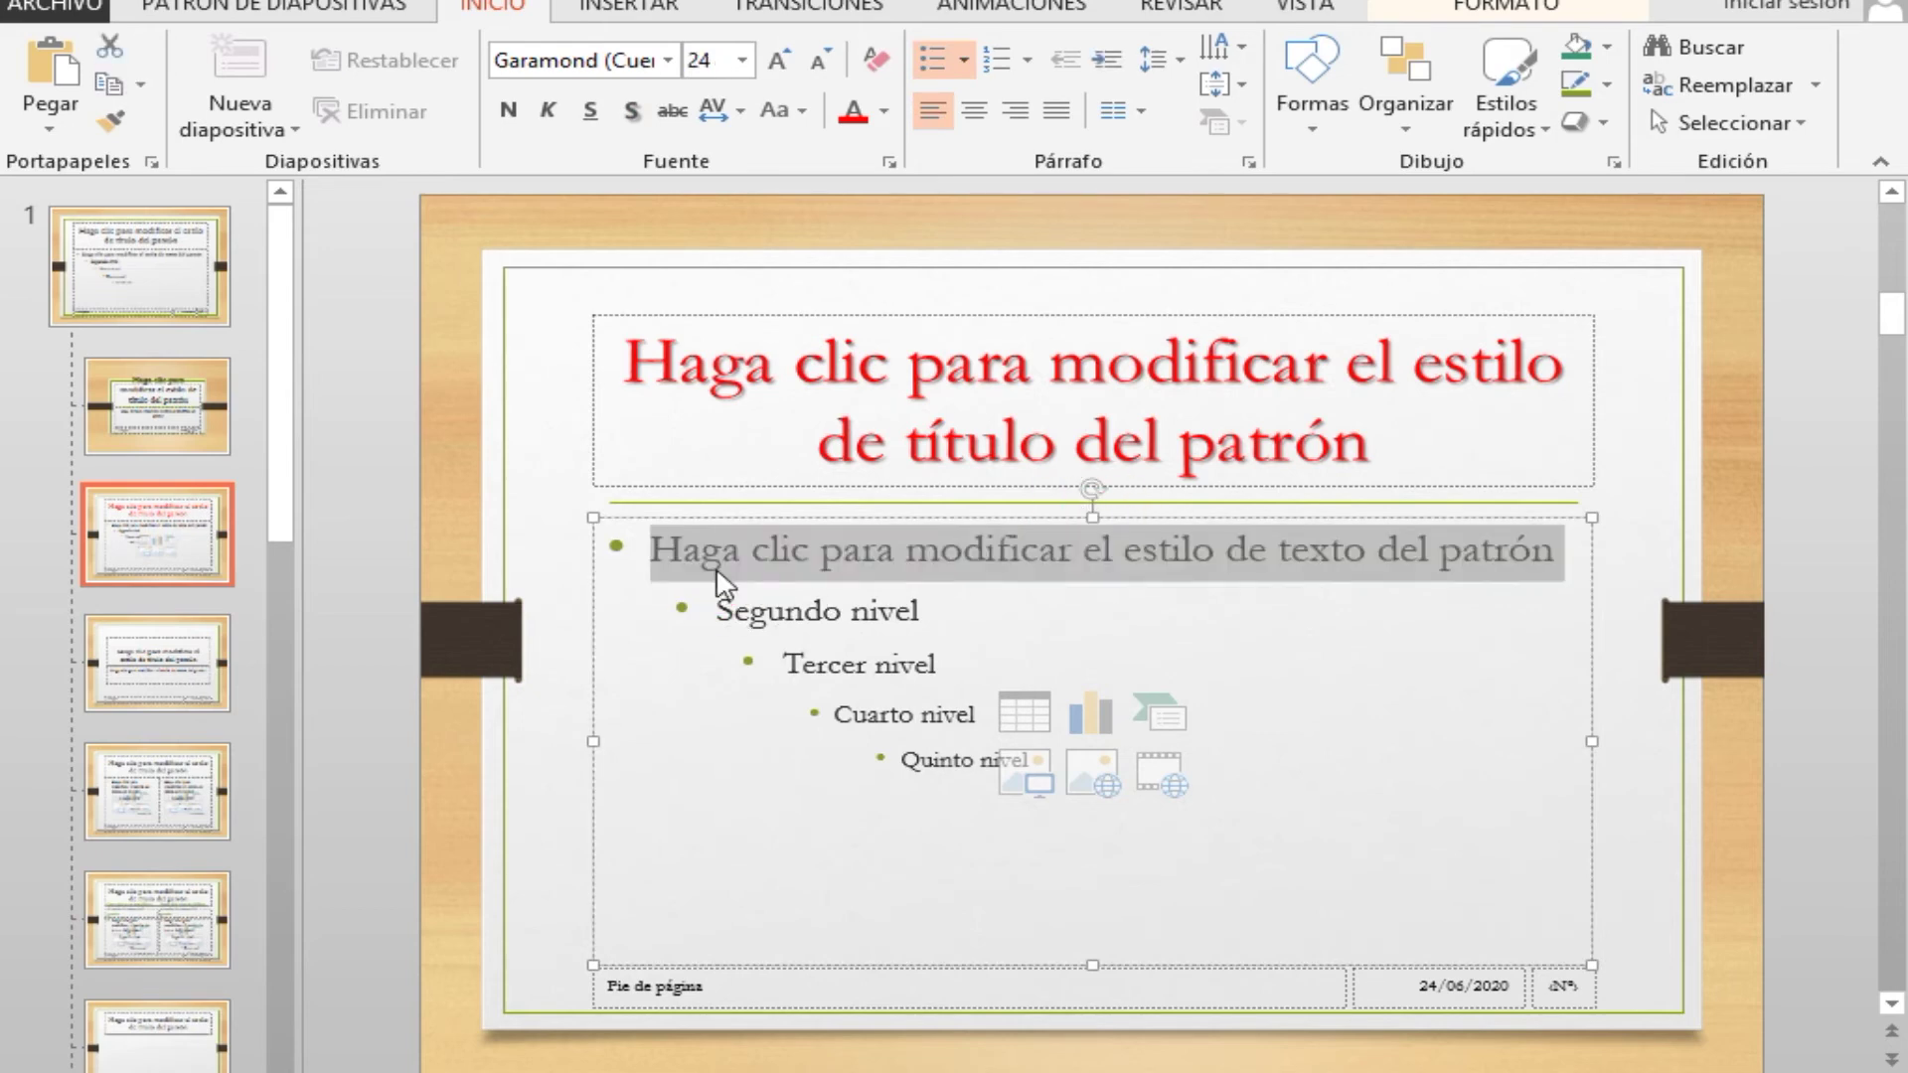
pyautogui.click(883, 111)
pyautogui.click(880, 188)
pyautogui.click(508, 111)
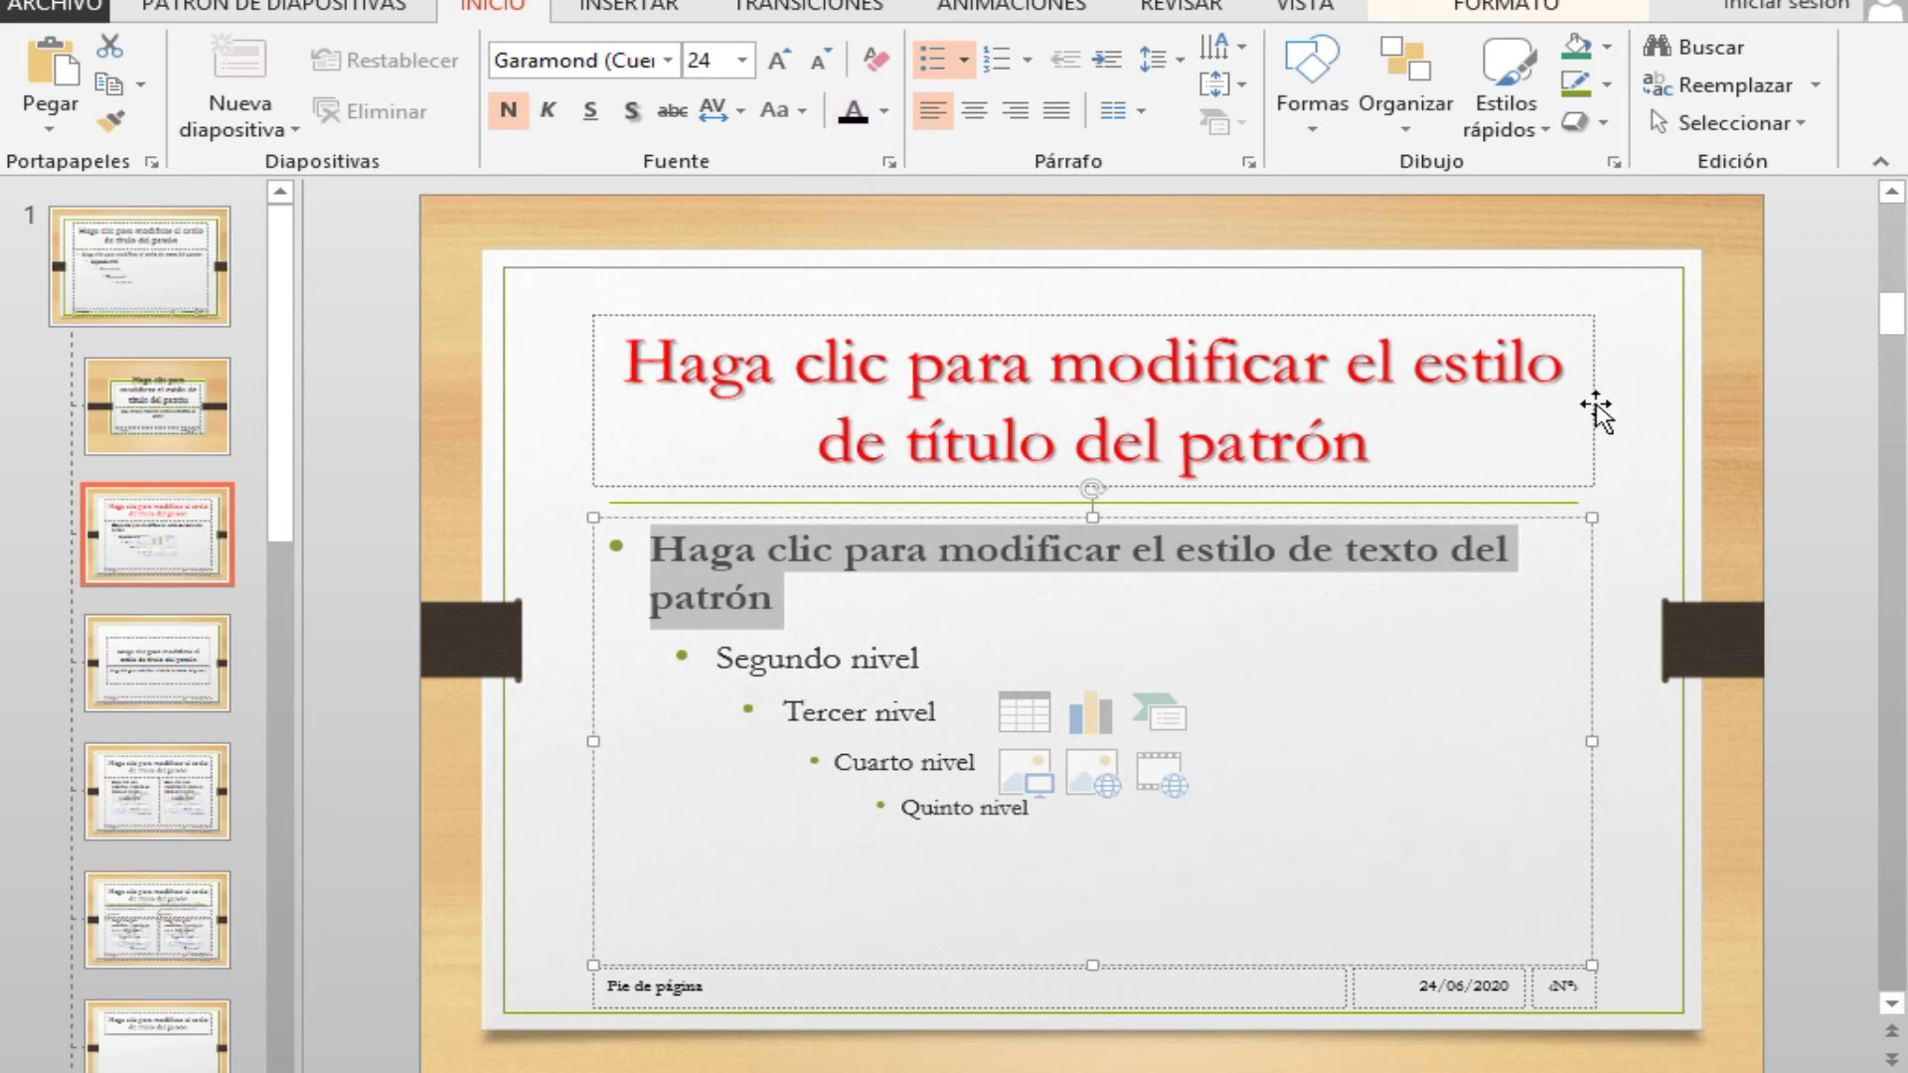
pyautogui.click(1722, 496)
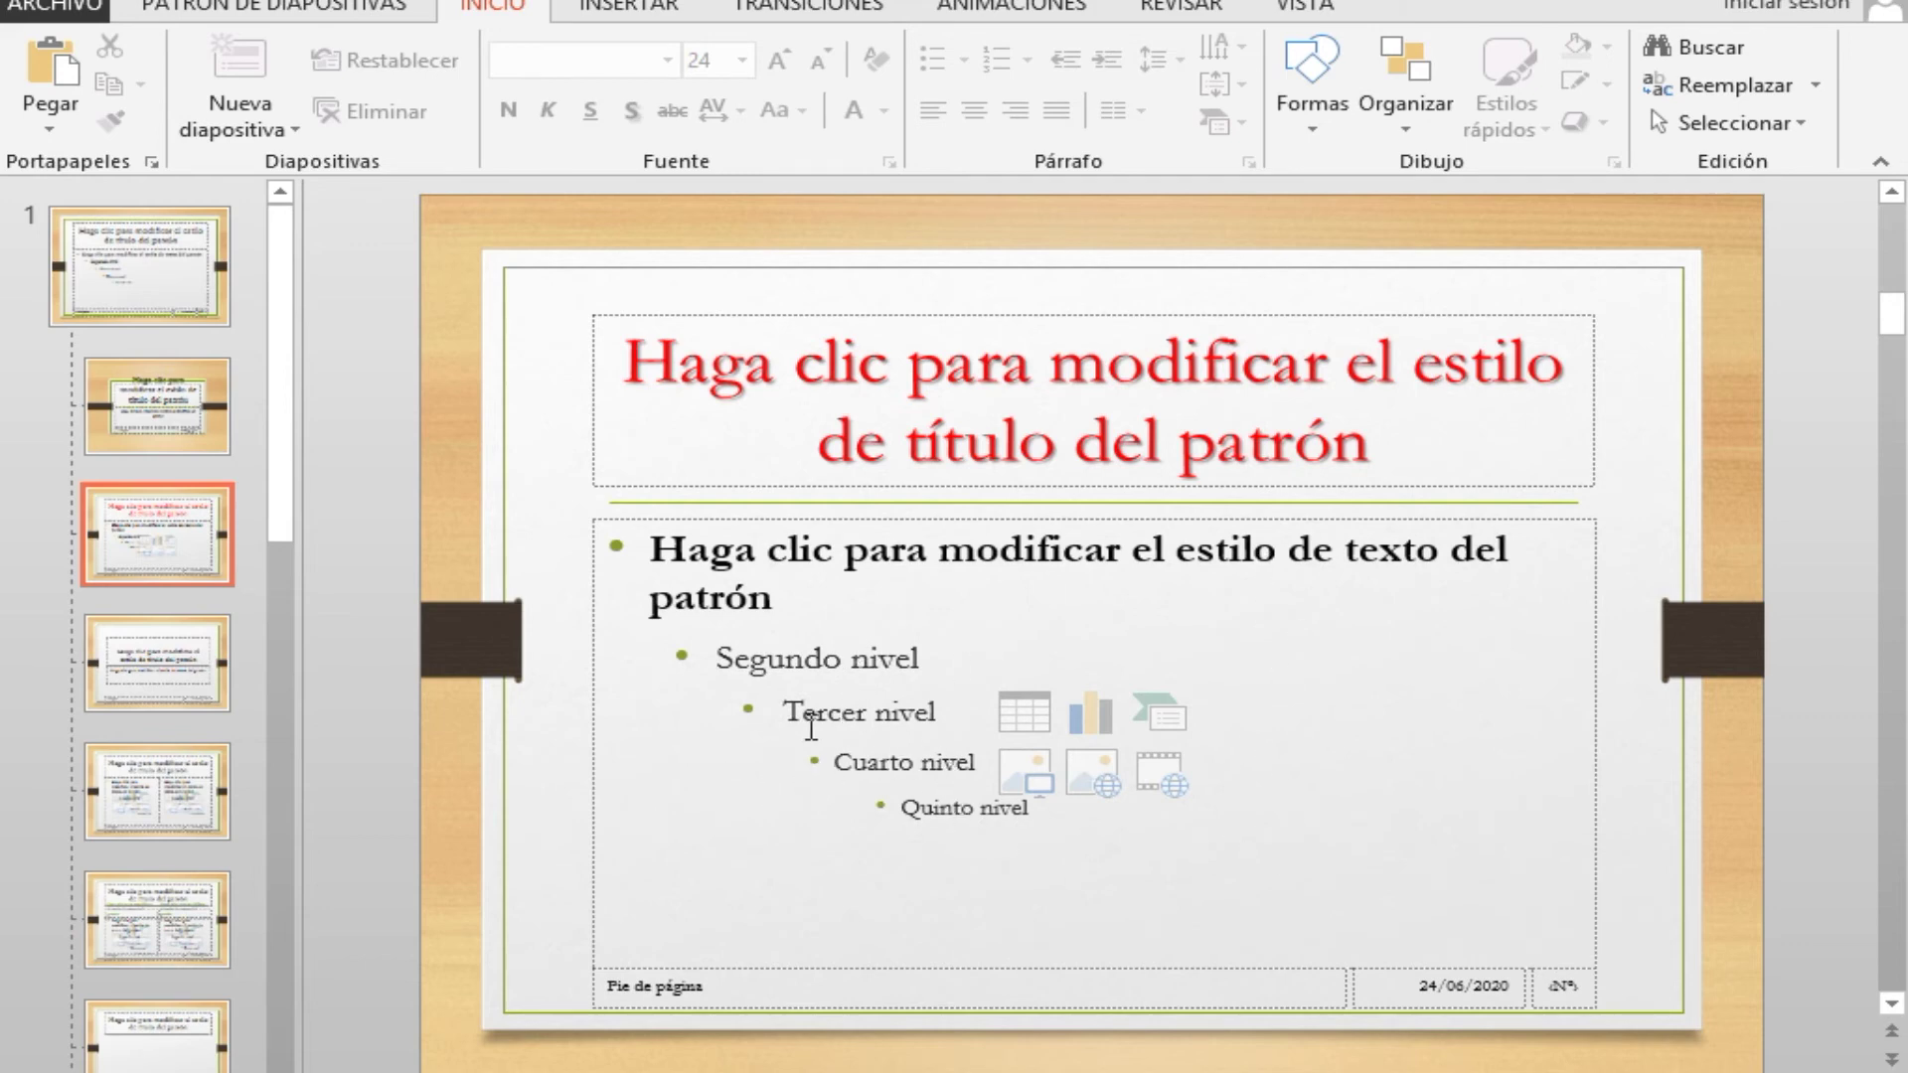
pyautogui.click(362, 15)
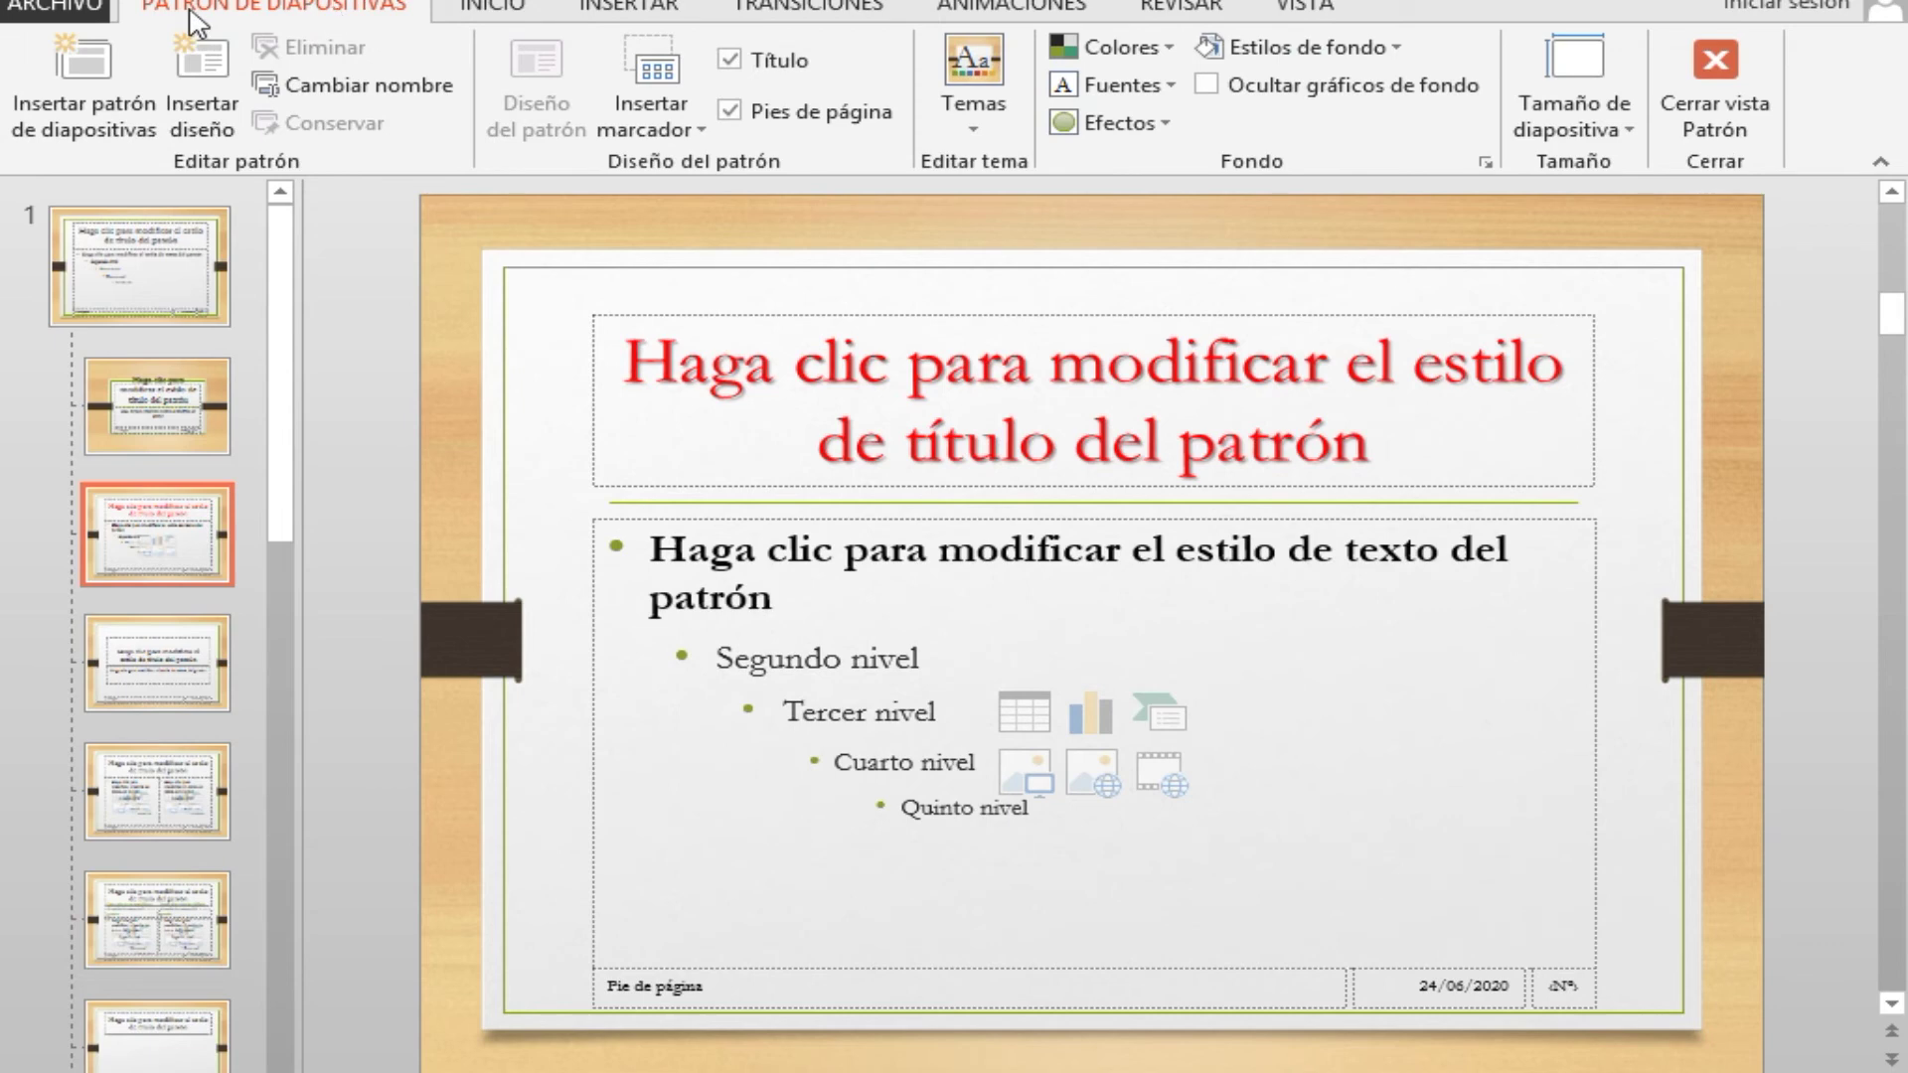
# - Close the slide master and review slides 6, 7 (Falta de interés) and 8 (Interés)
pyautogui.click(1714, 105)
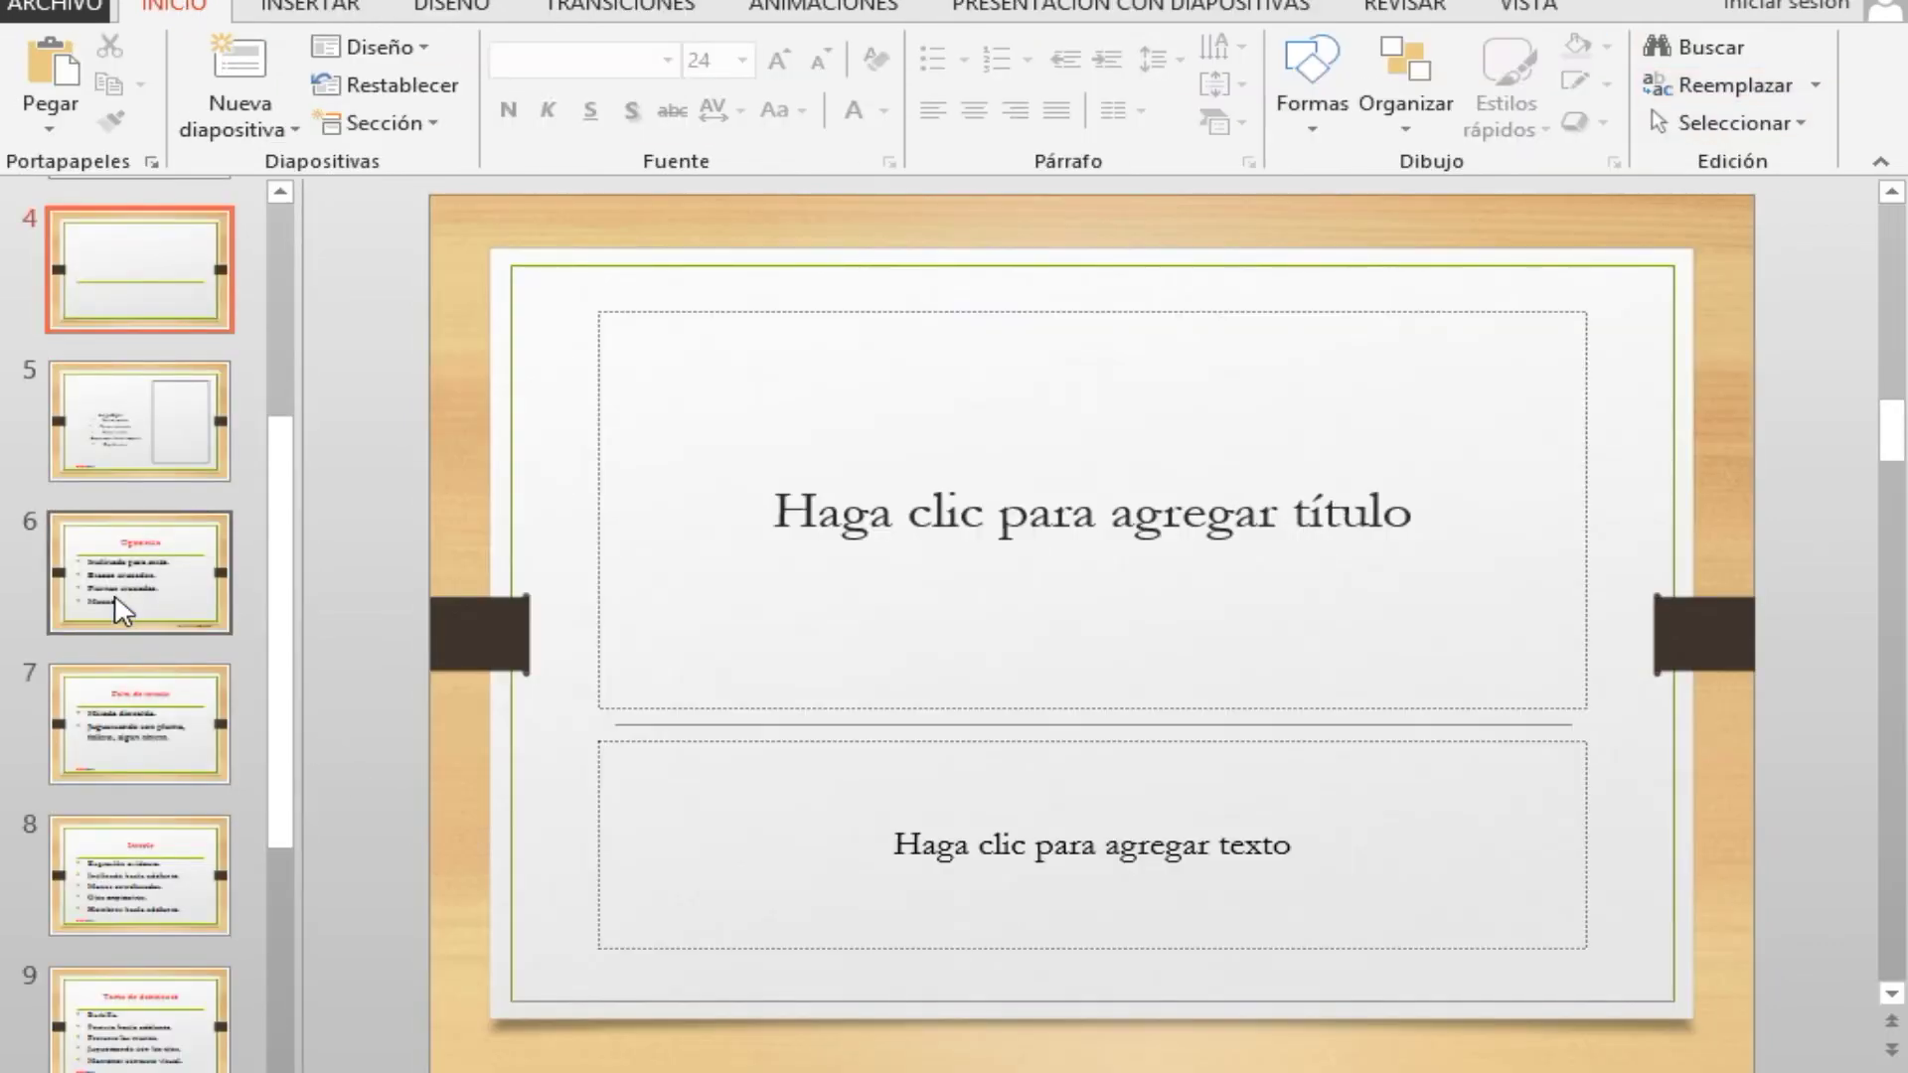
pyautogui.click(119, 606)
pyautogui.click(162, 732)
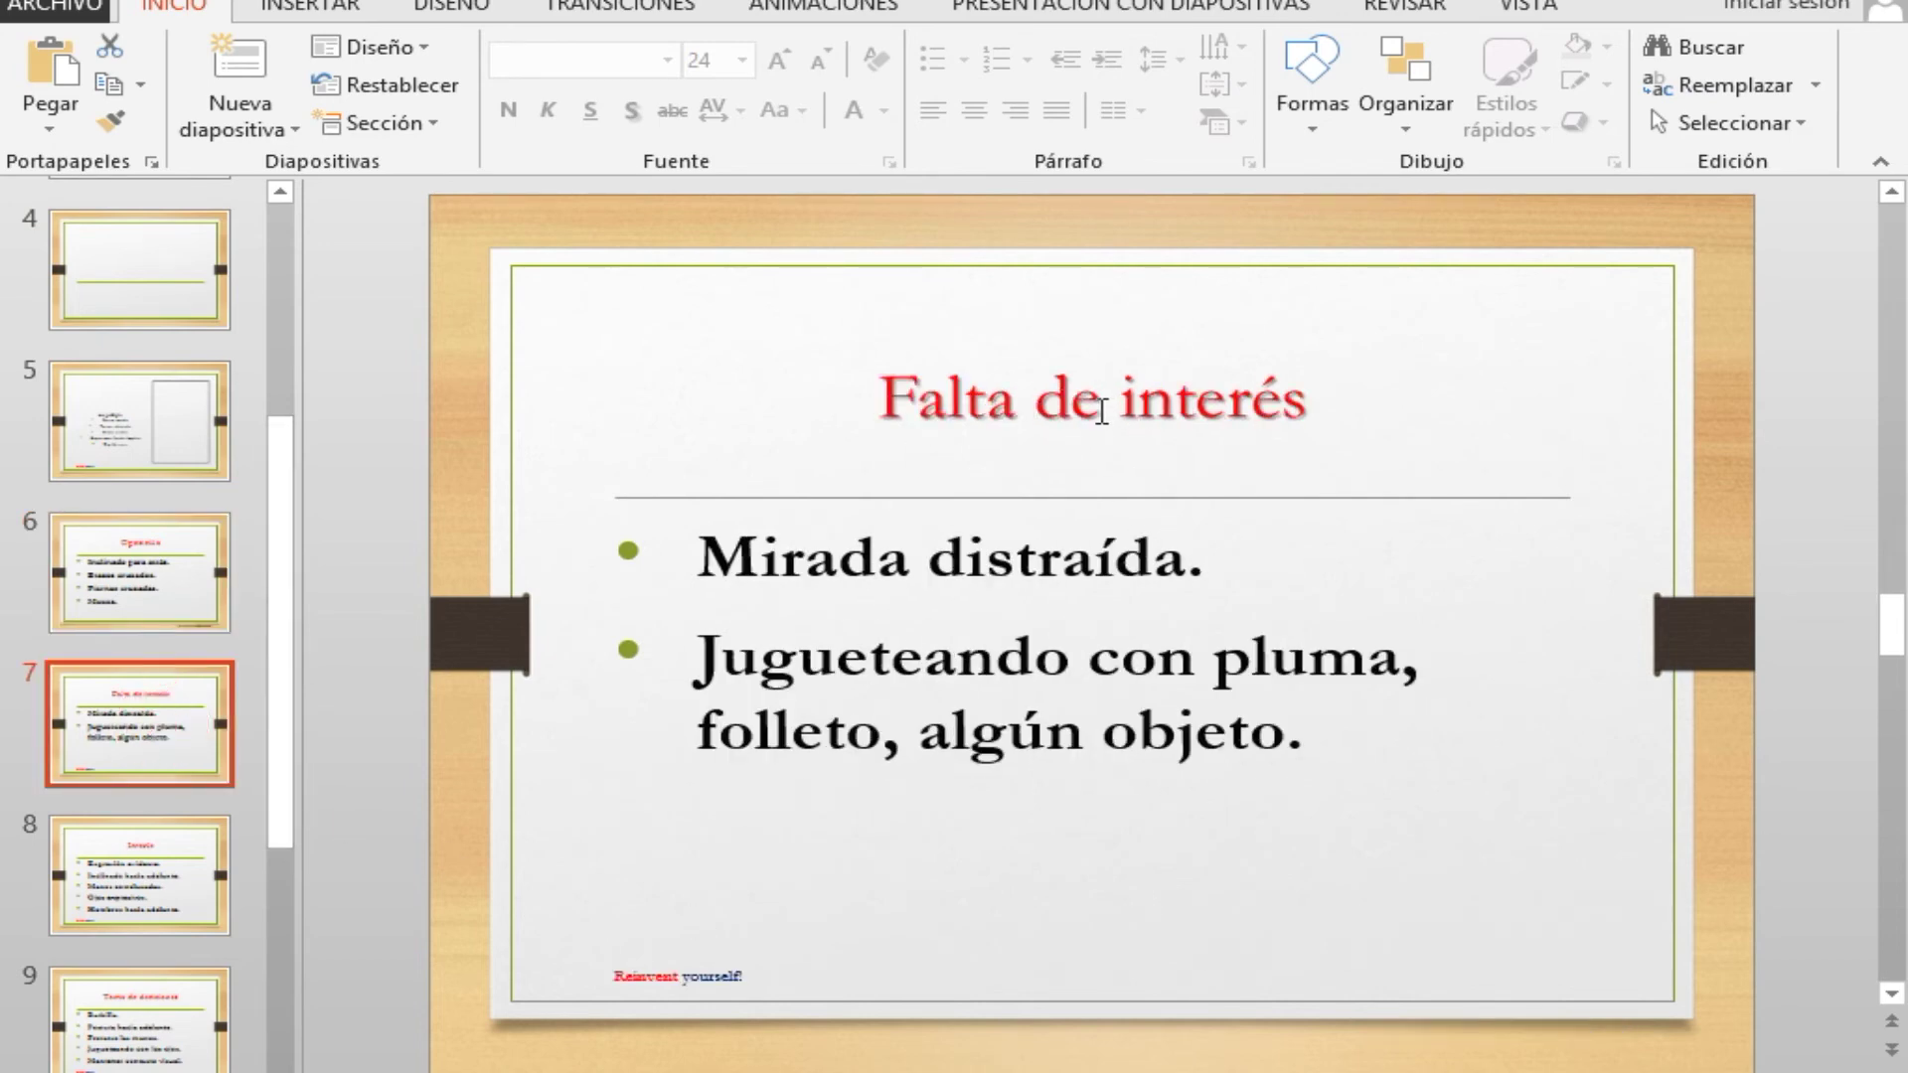
pyautogui.click(740, 556)
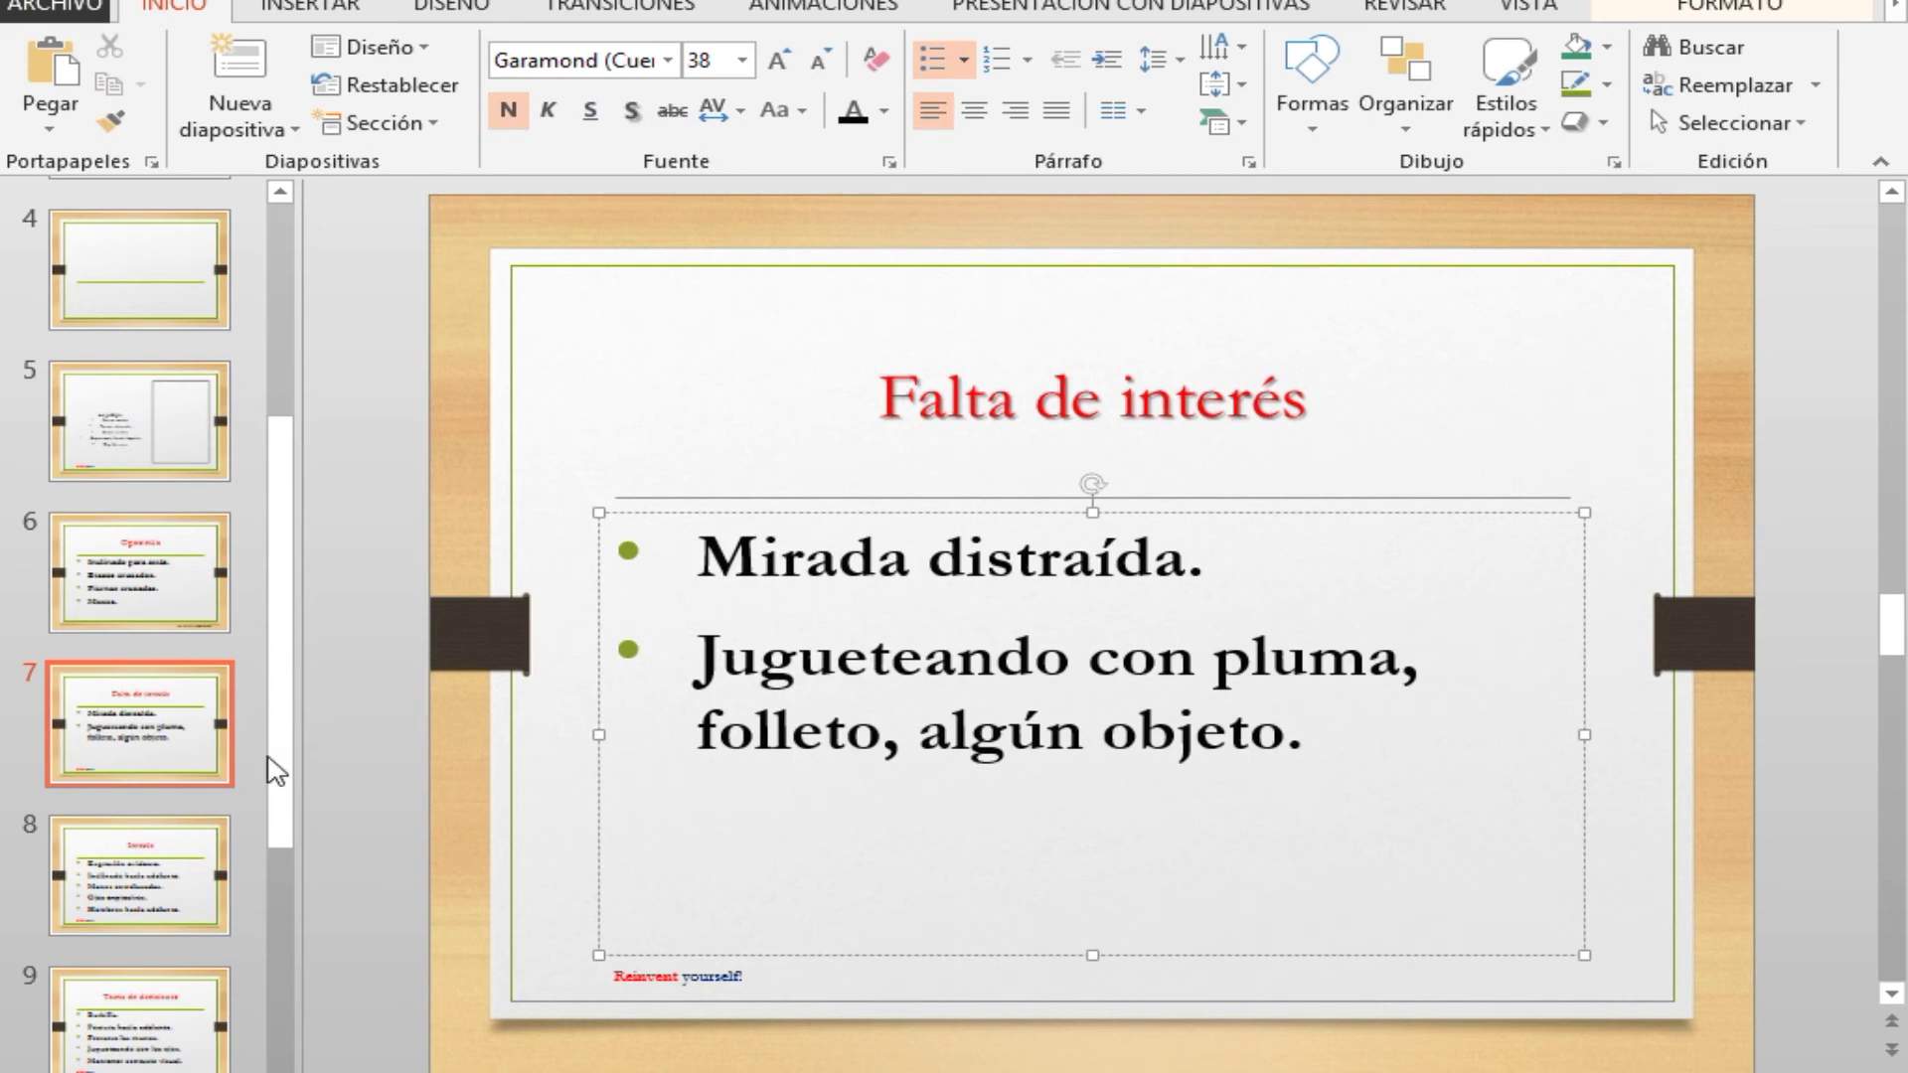
pyautogui.click(140, 854)
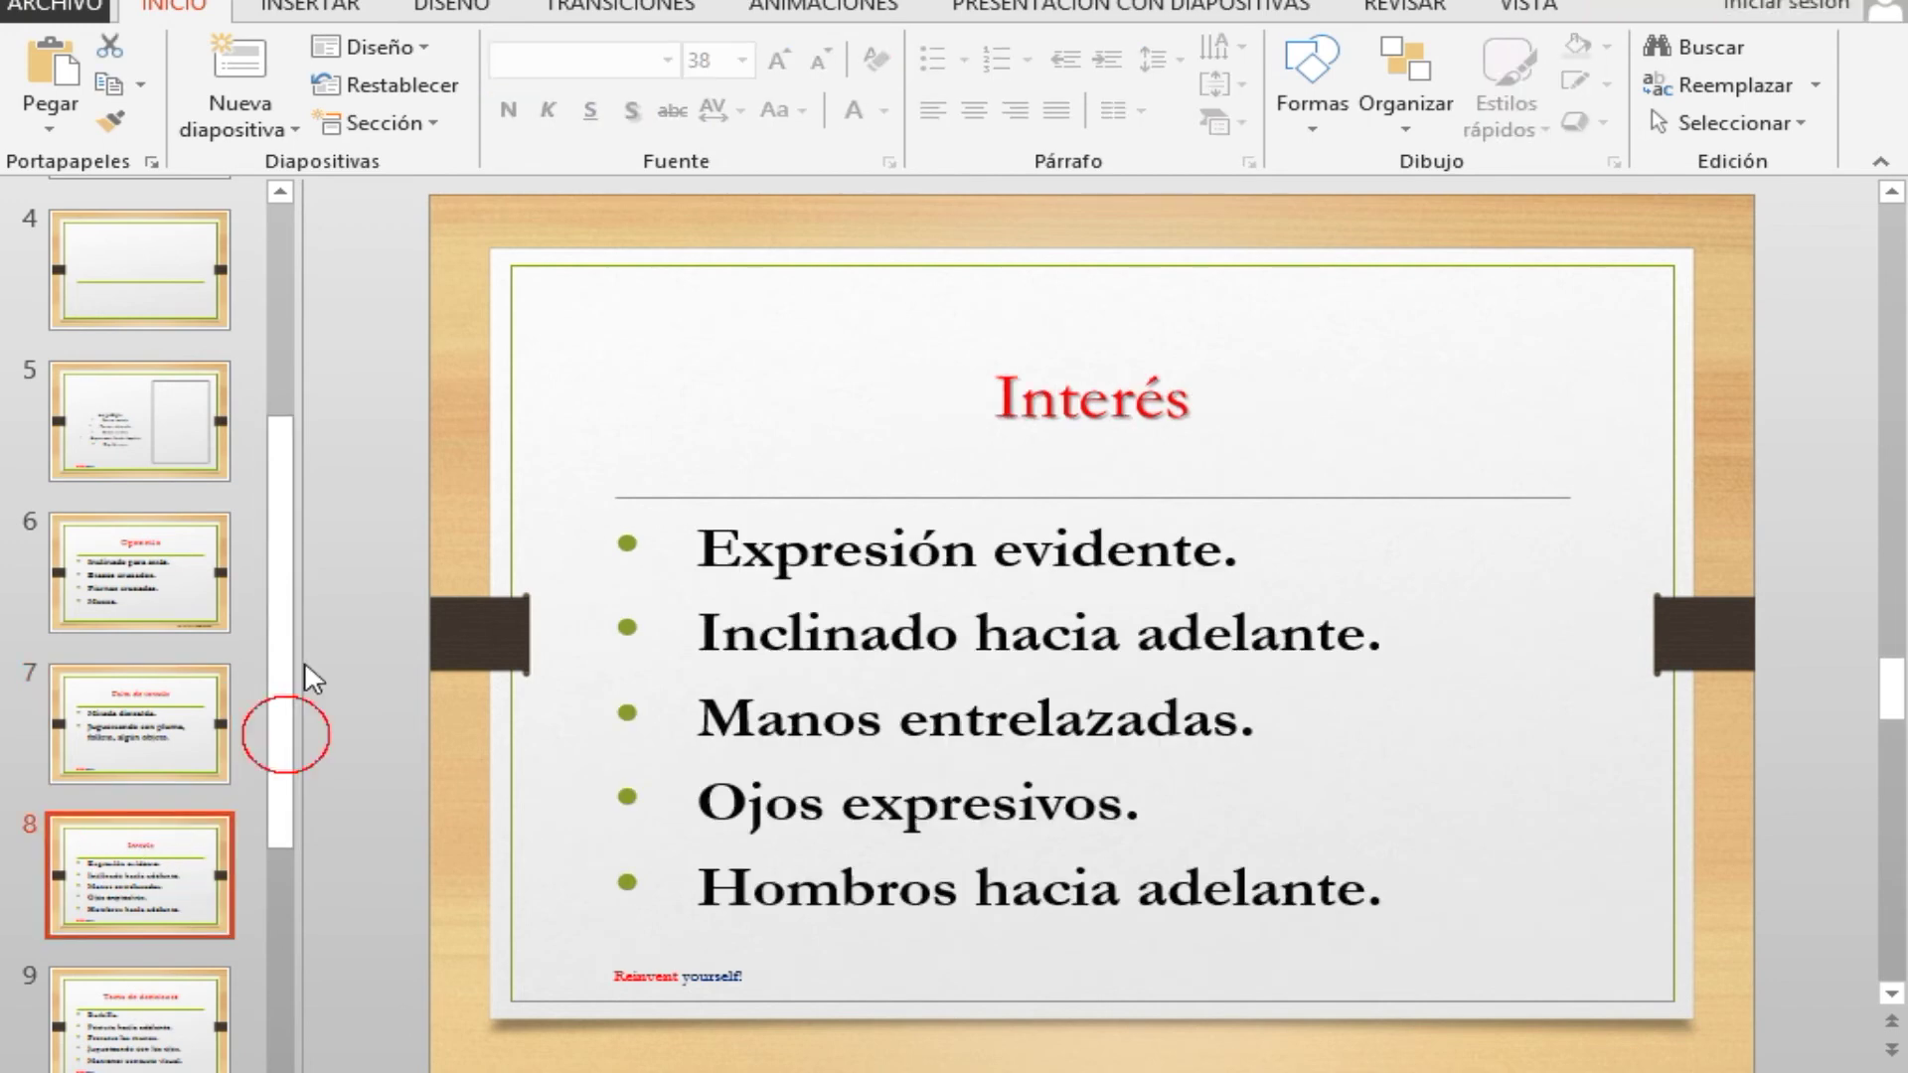
pyautogui.moveTo(305, 664); pyautogui.dragTo(289, 485)
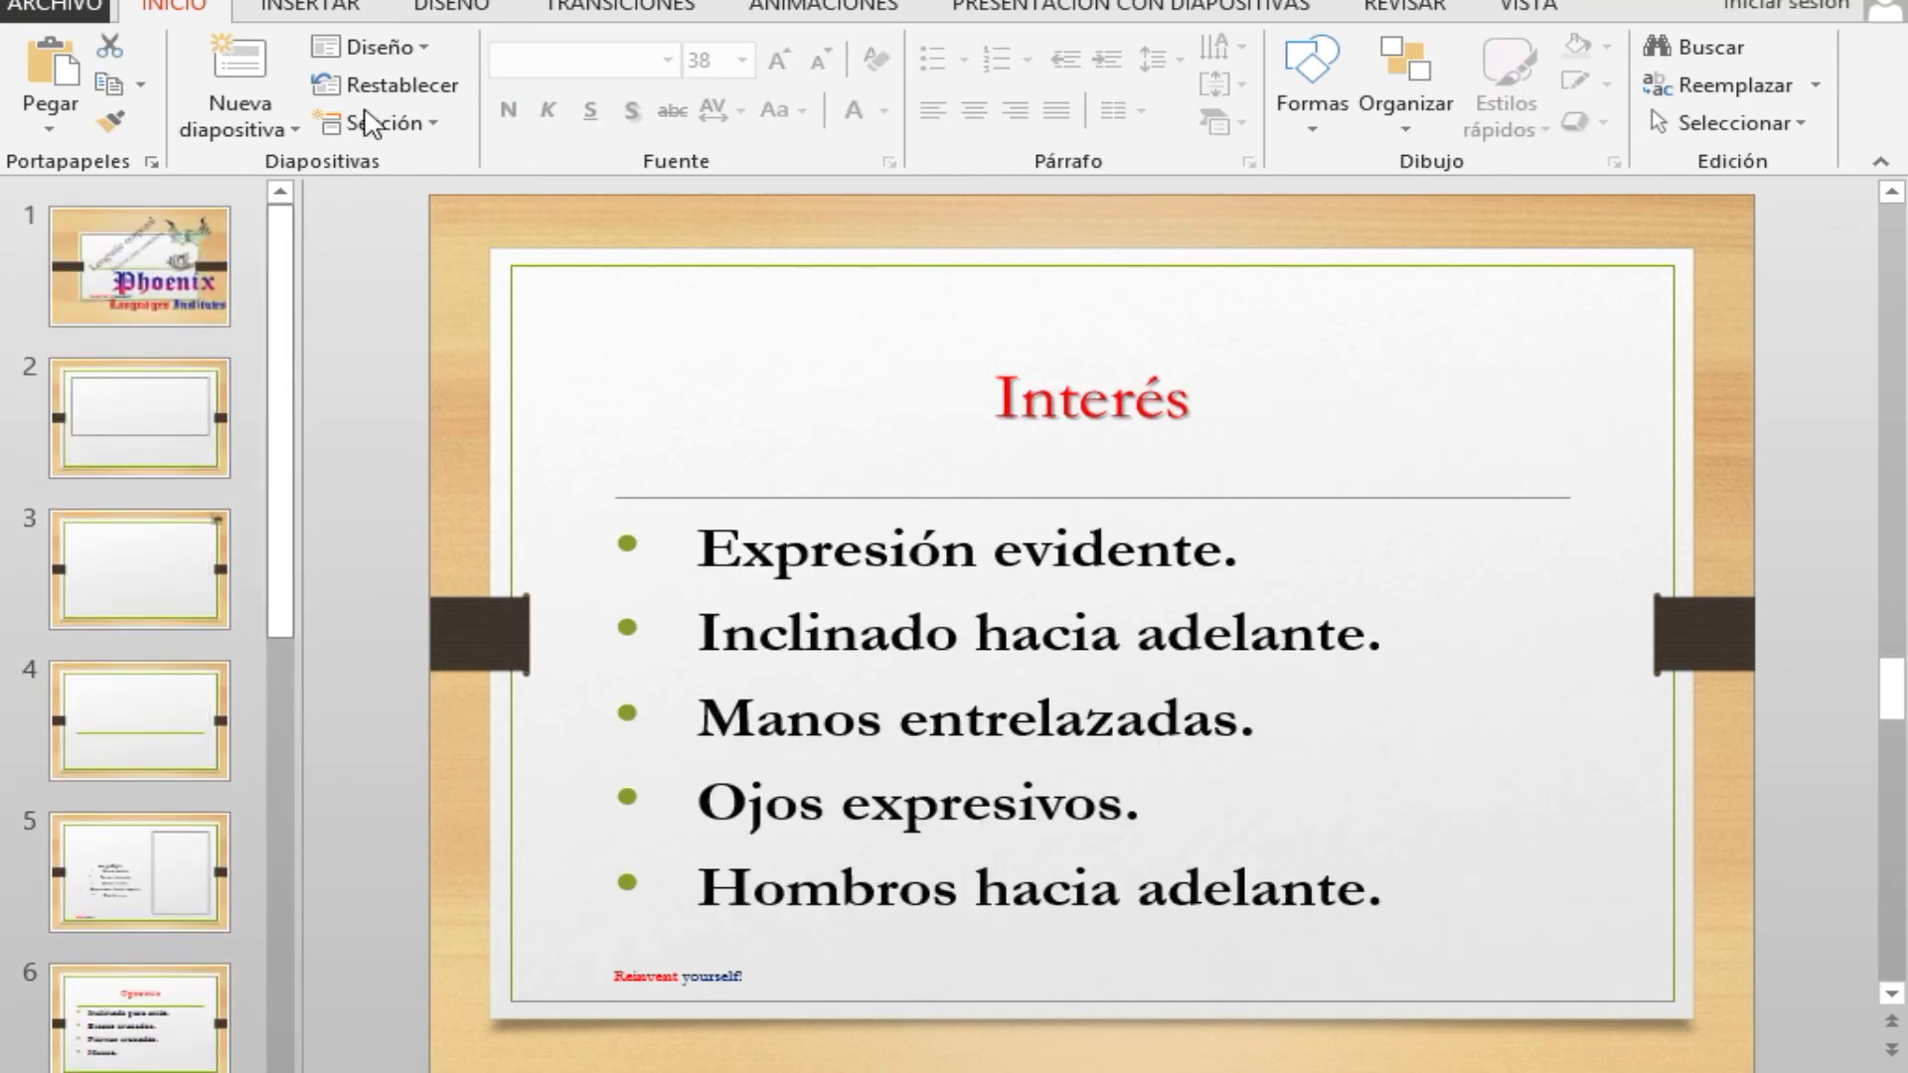
# - Apply the Dos objetos layout to the Interés slide, bullets in the left box
pyautogui.click(373, 47)
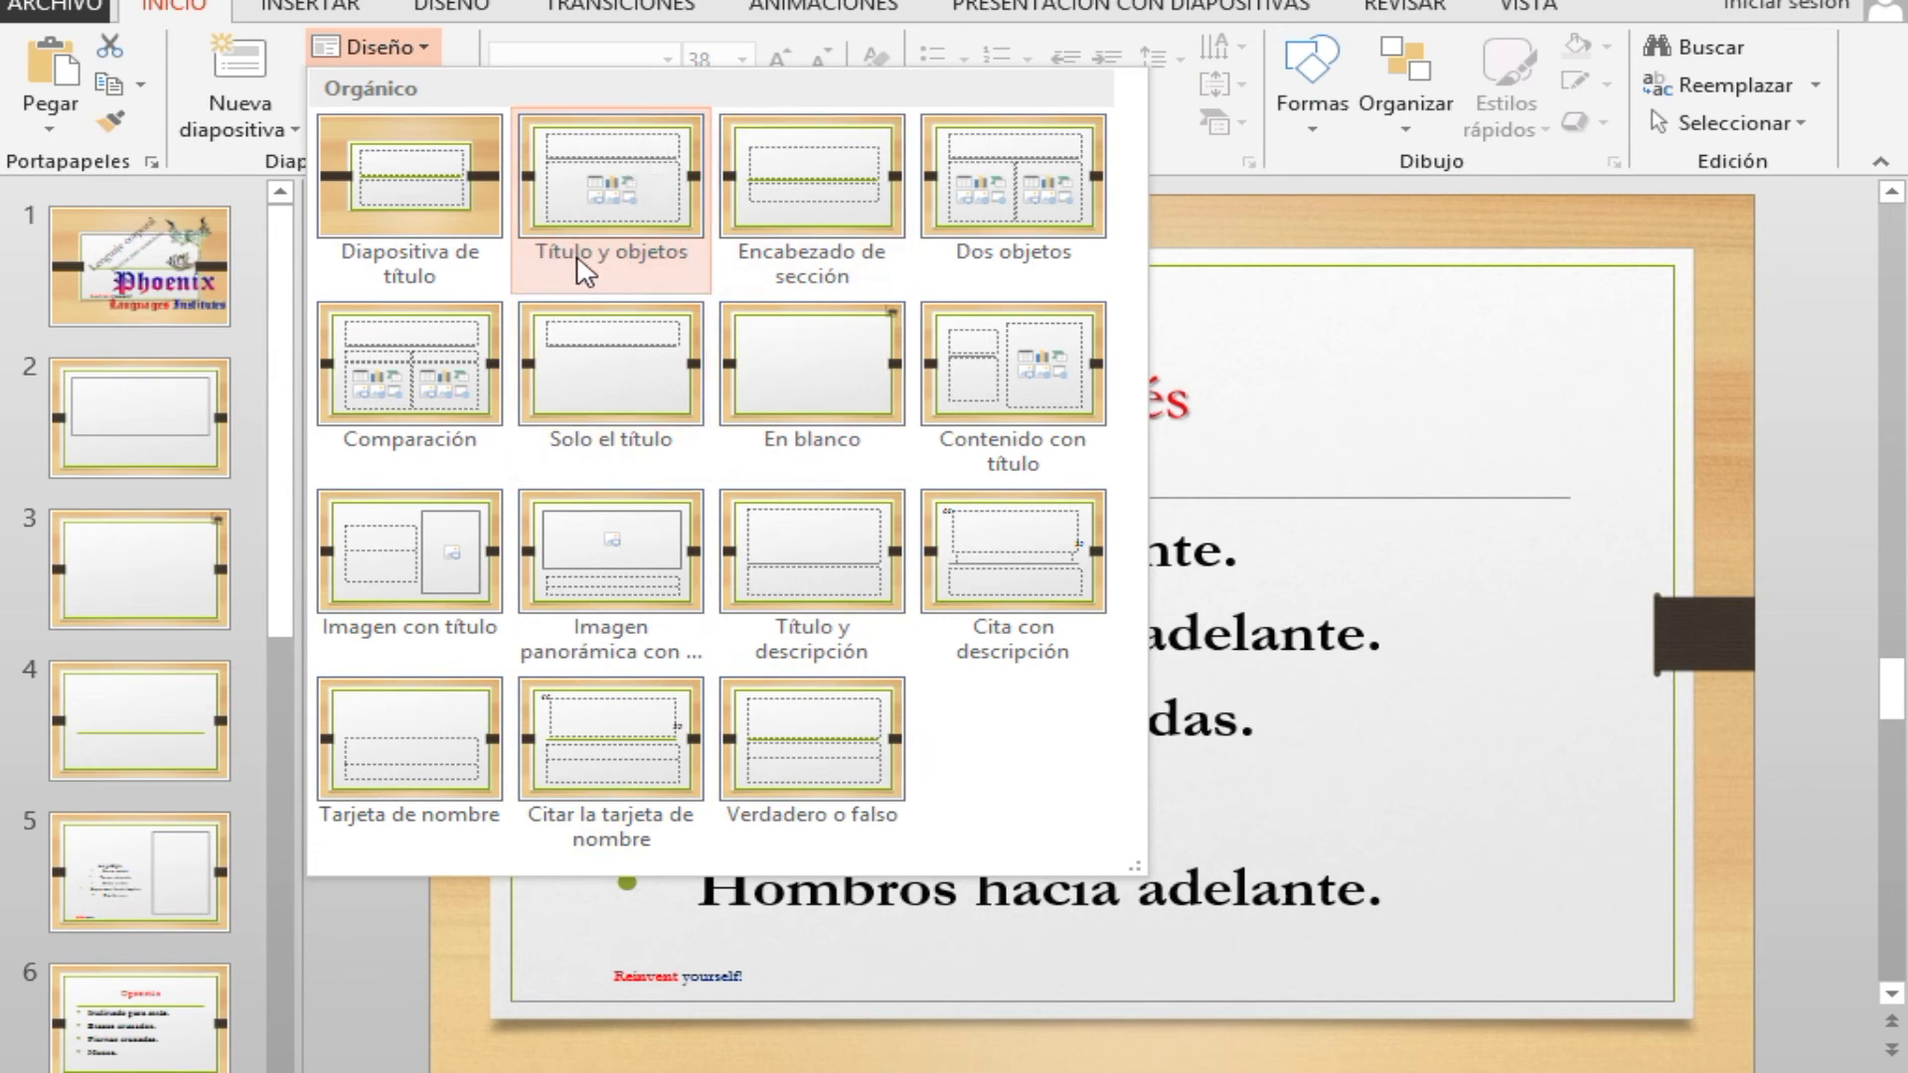
pyautogui.click(1024, 207)
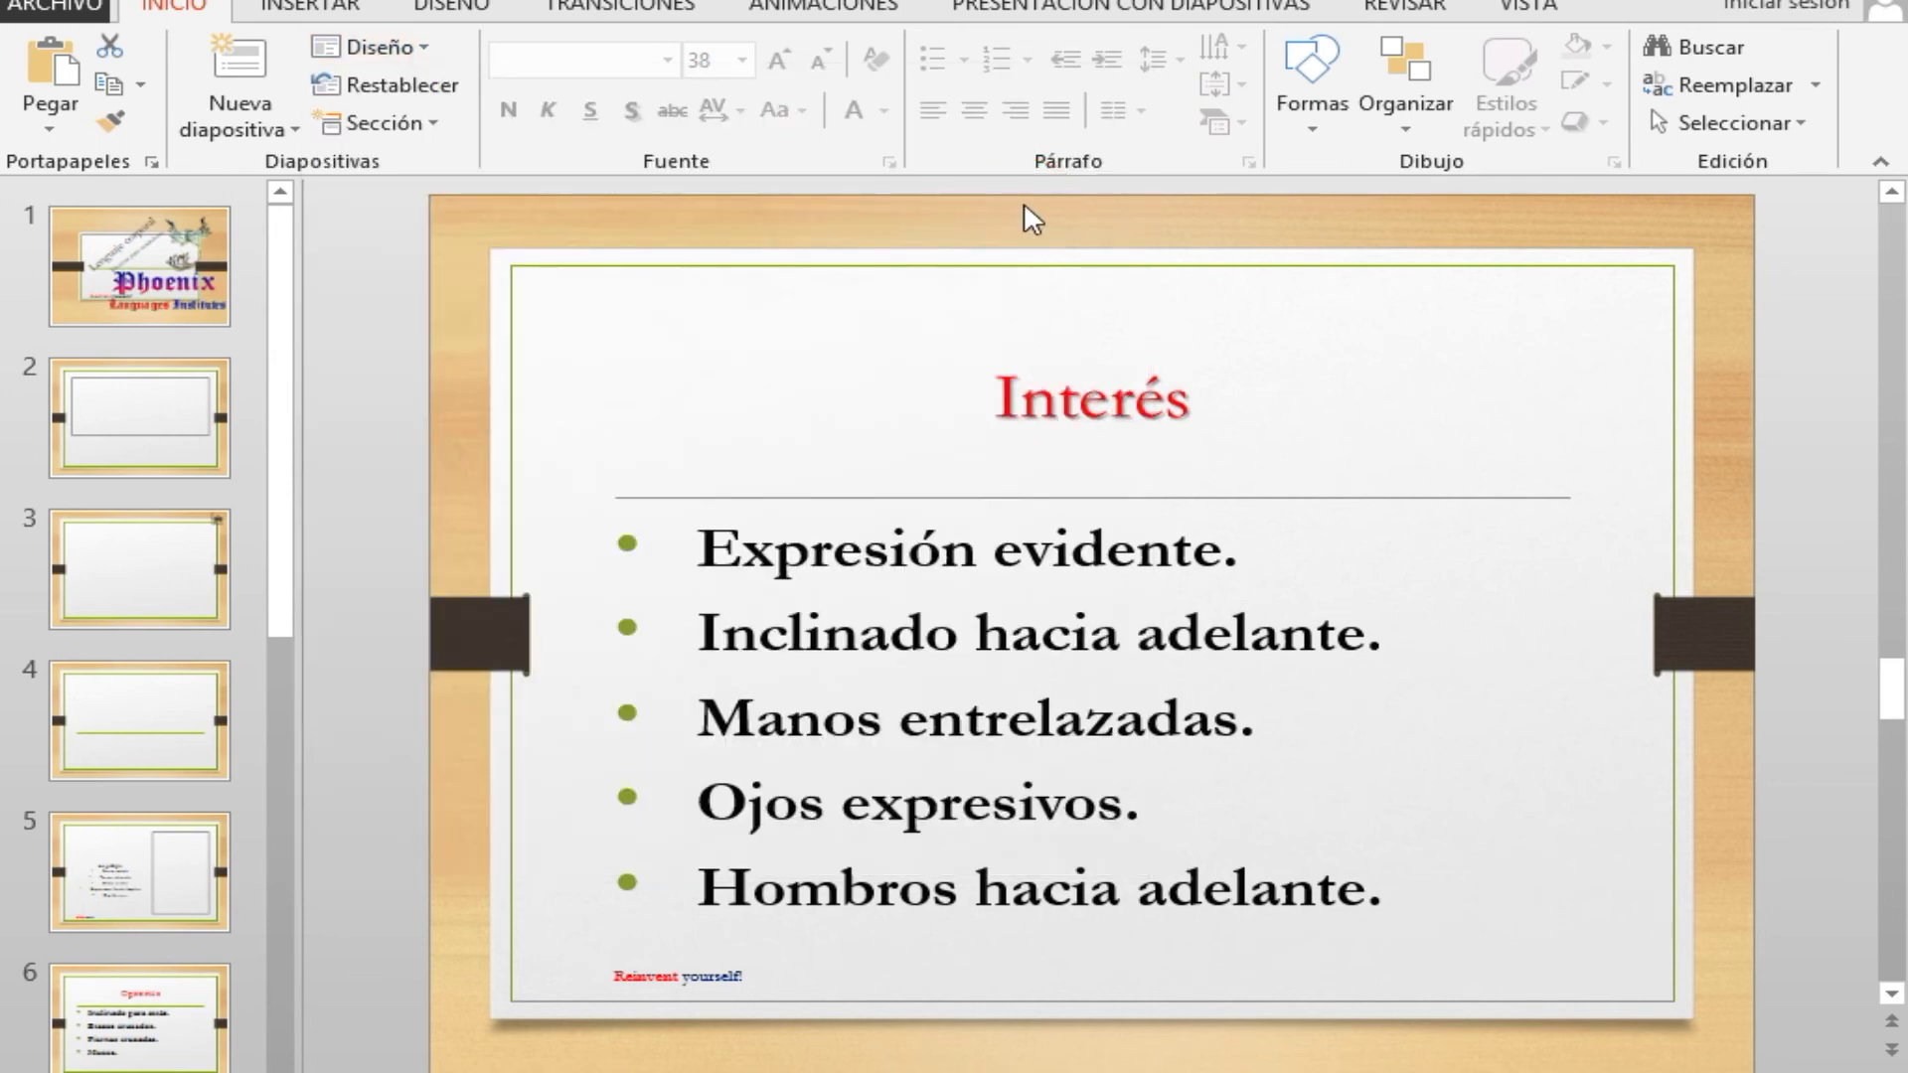
pyautogui.click(1033, 385)
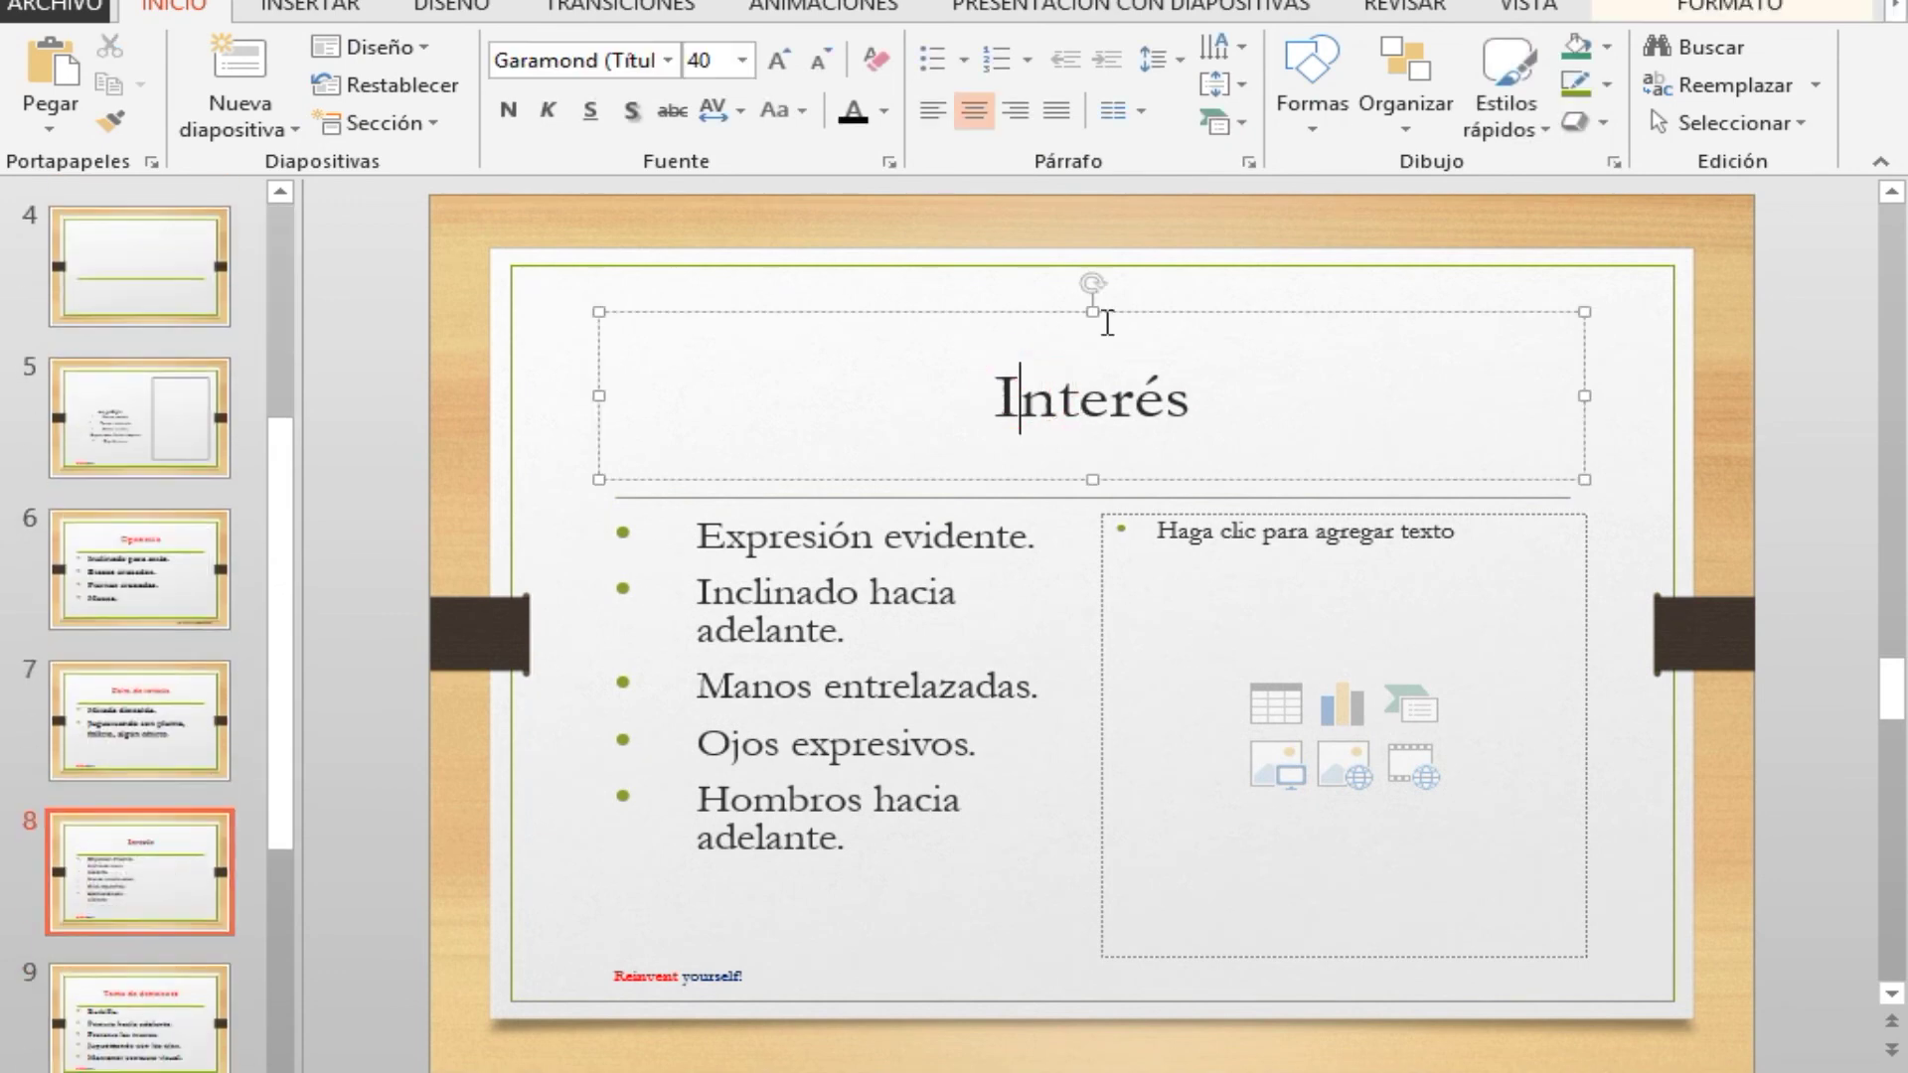
pyautogui.click(850, 630)
pyautogui.click(850, 510)
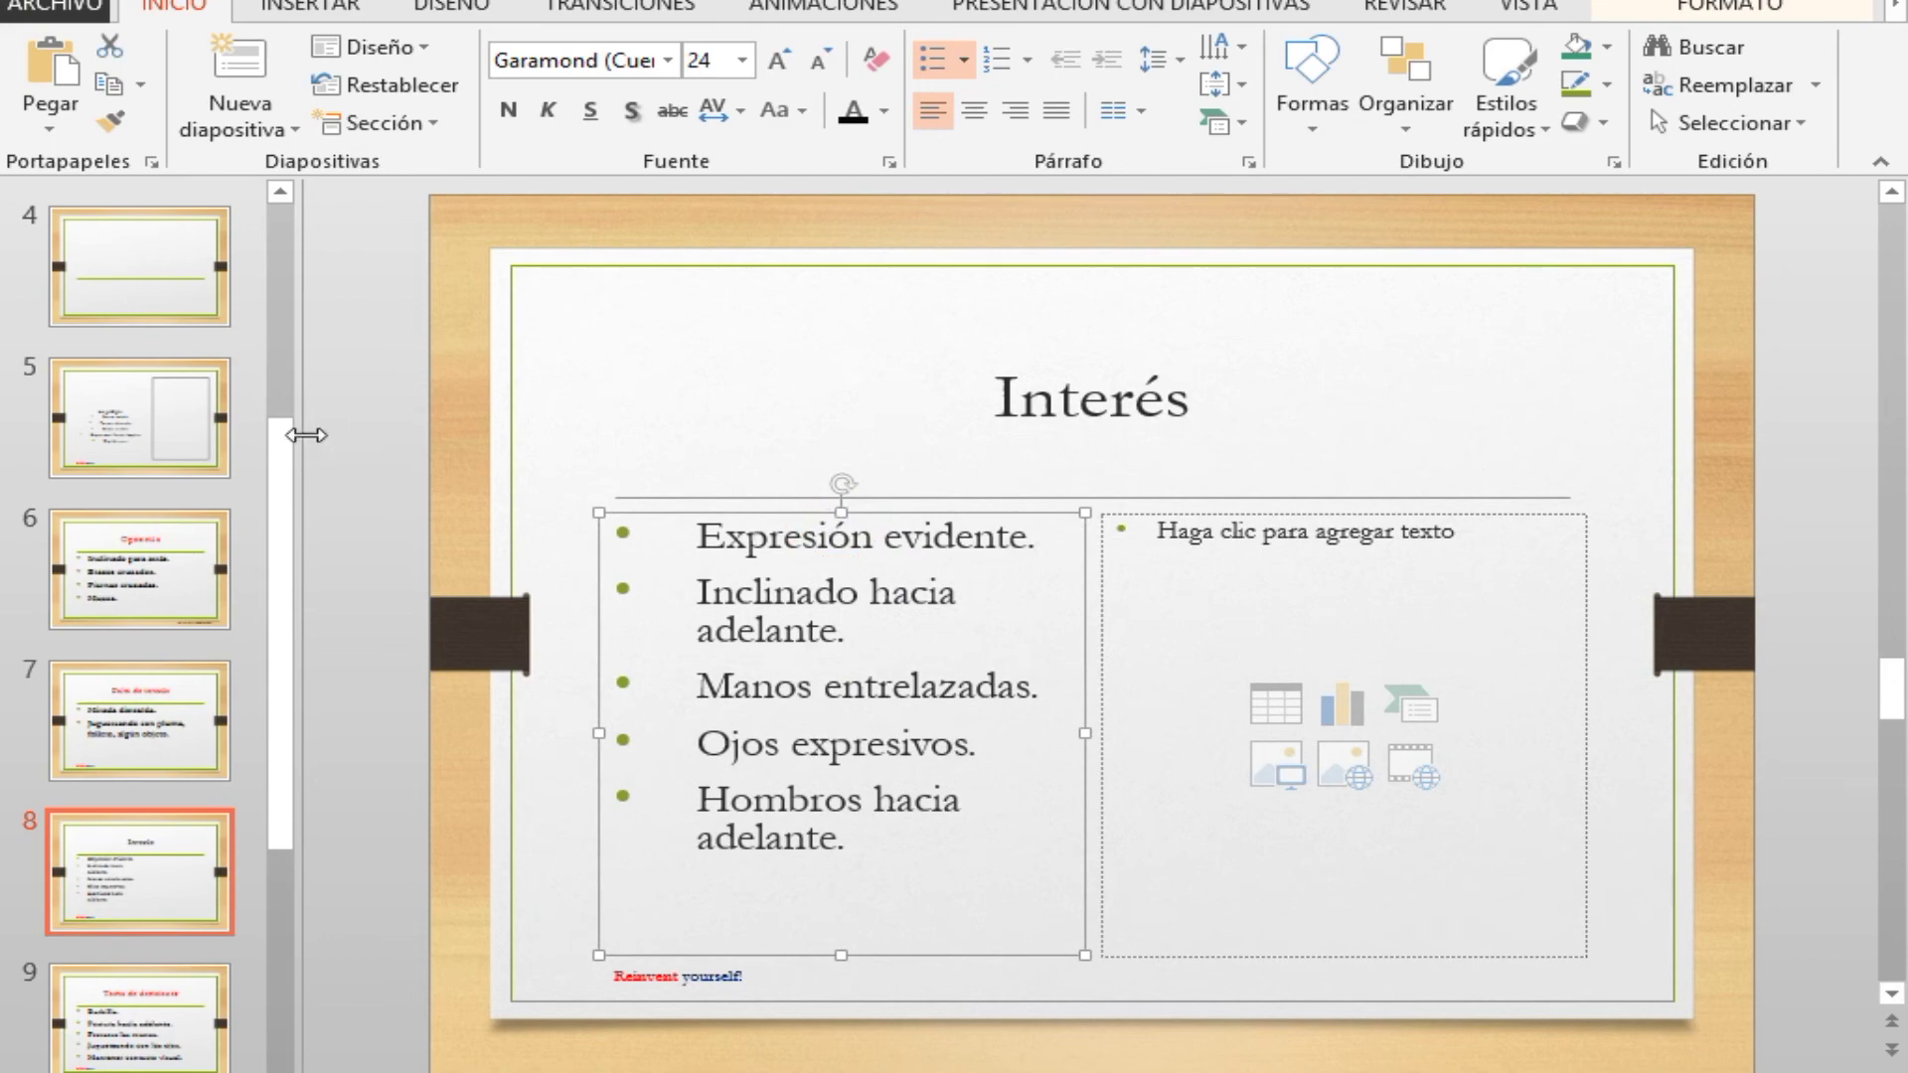
# - Position the insertion point after slide 1 to add a new slide there
pyautogui.moveTo(285, 532); pyautogui.dragTo(278, 307)
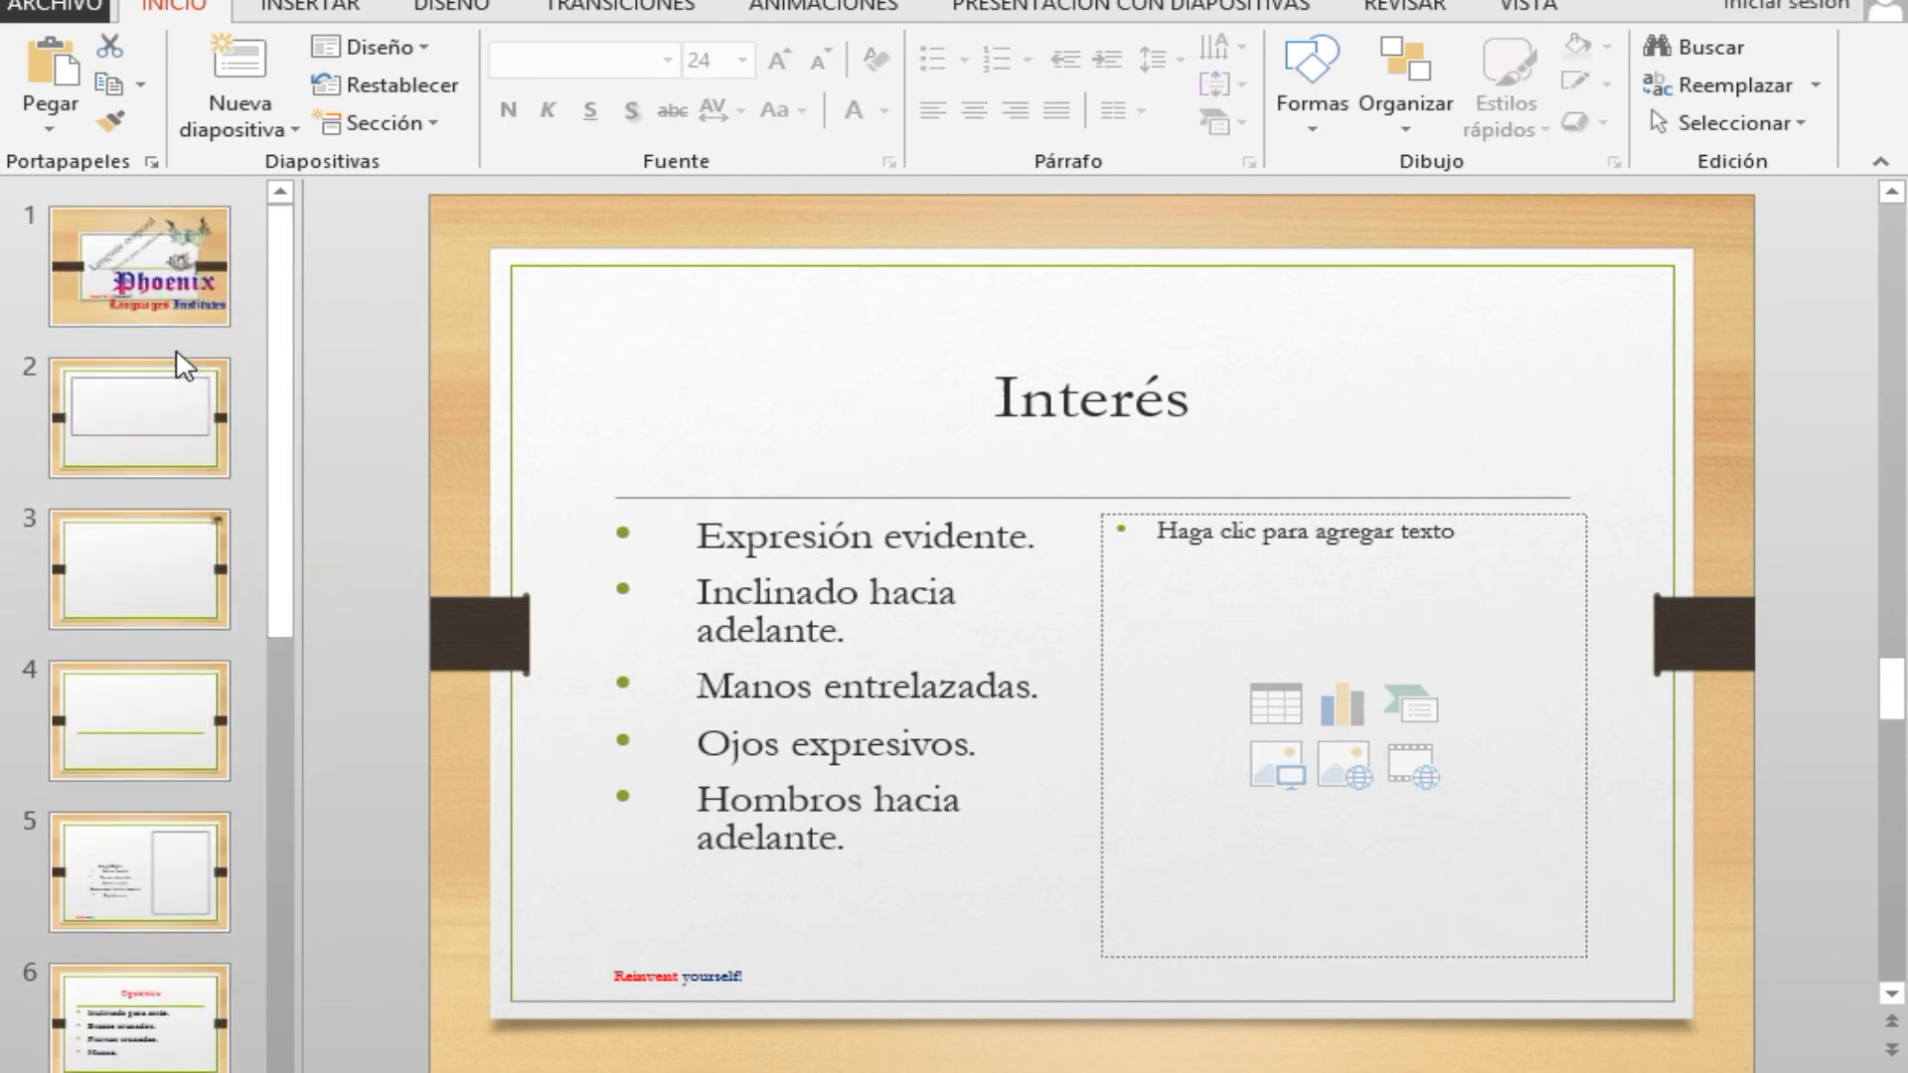
pyautogui.click(177, 341)
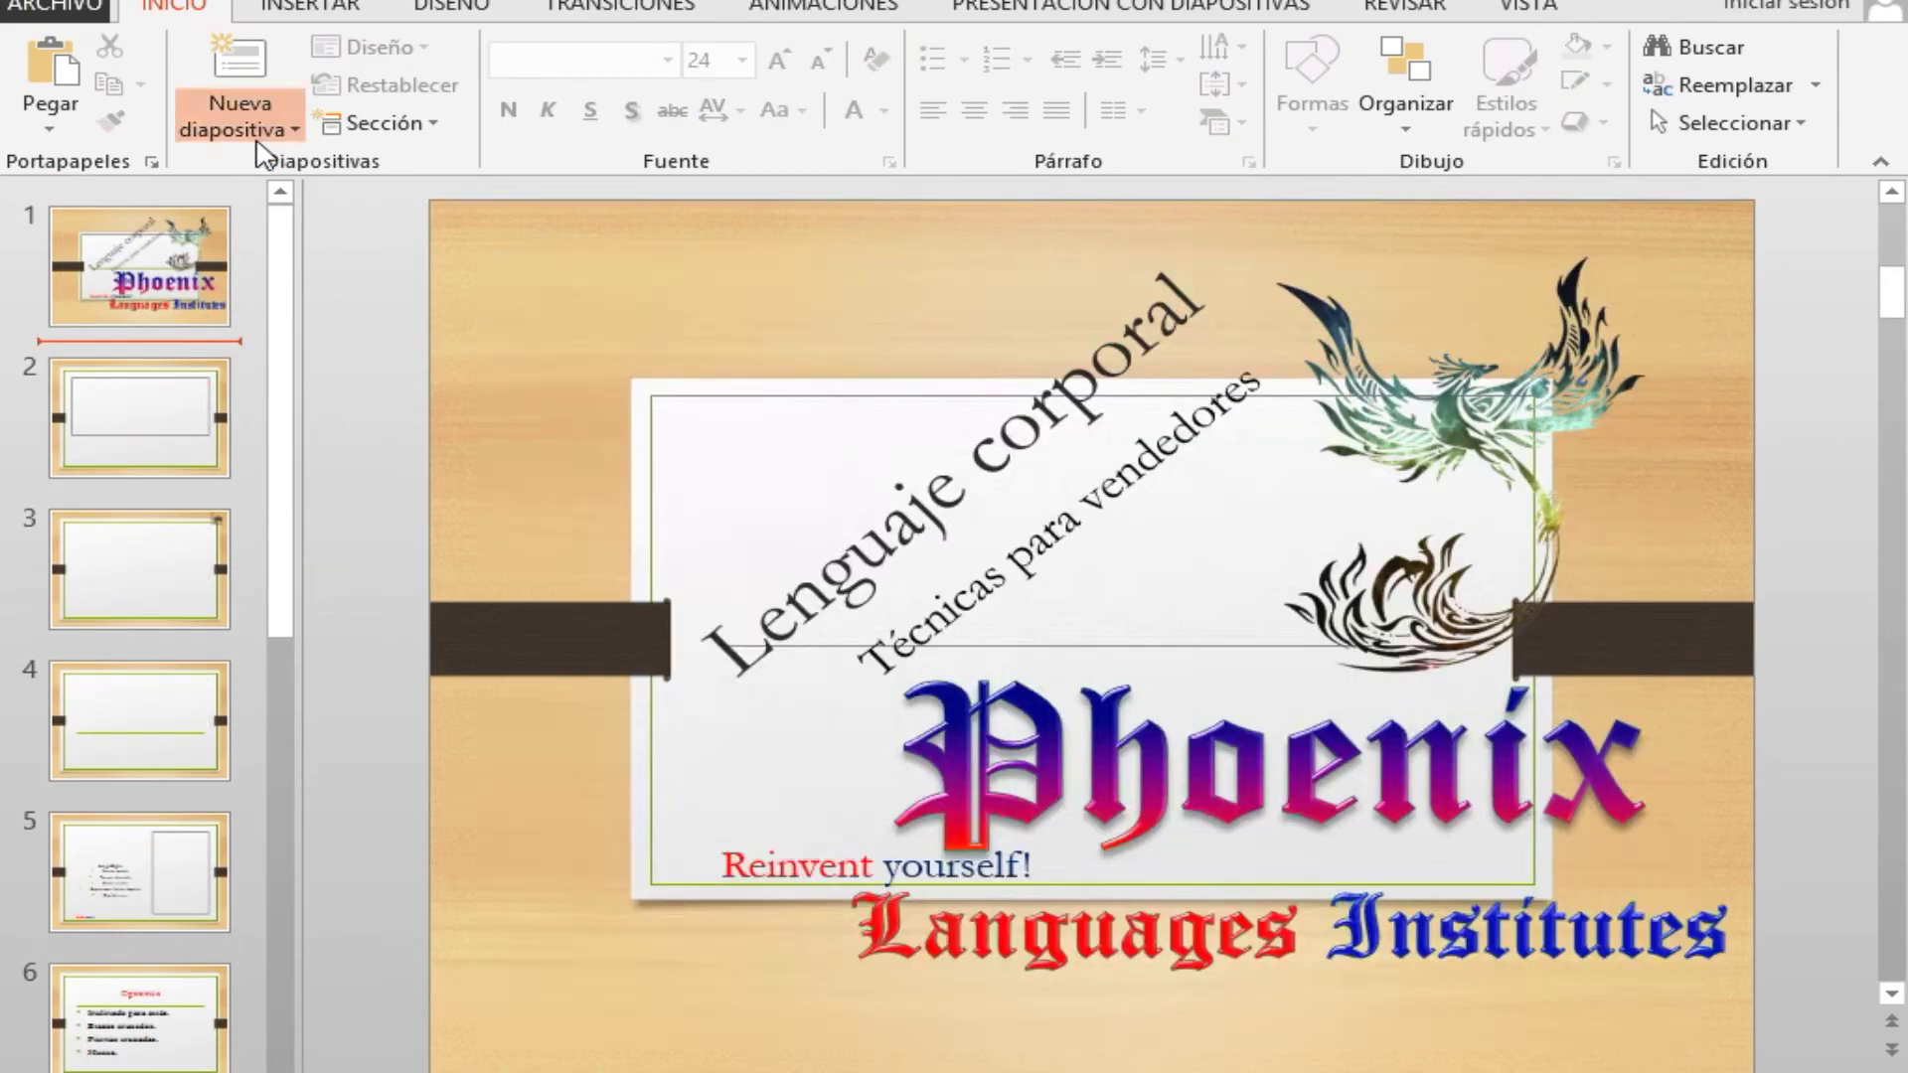
pyautogui.click(253, 127)
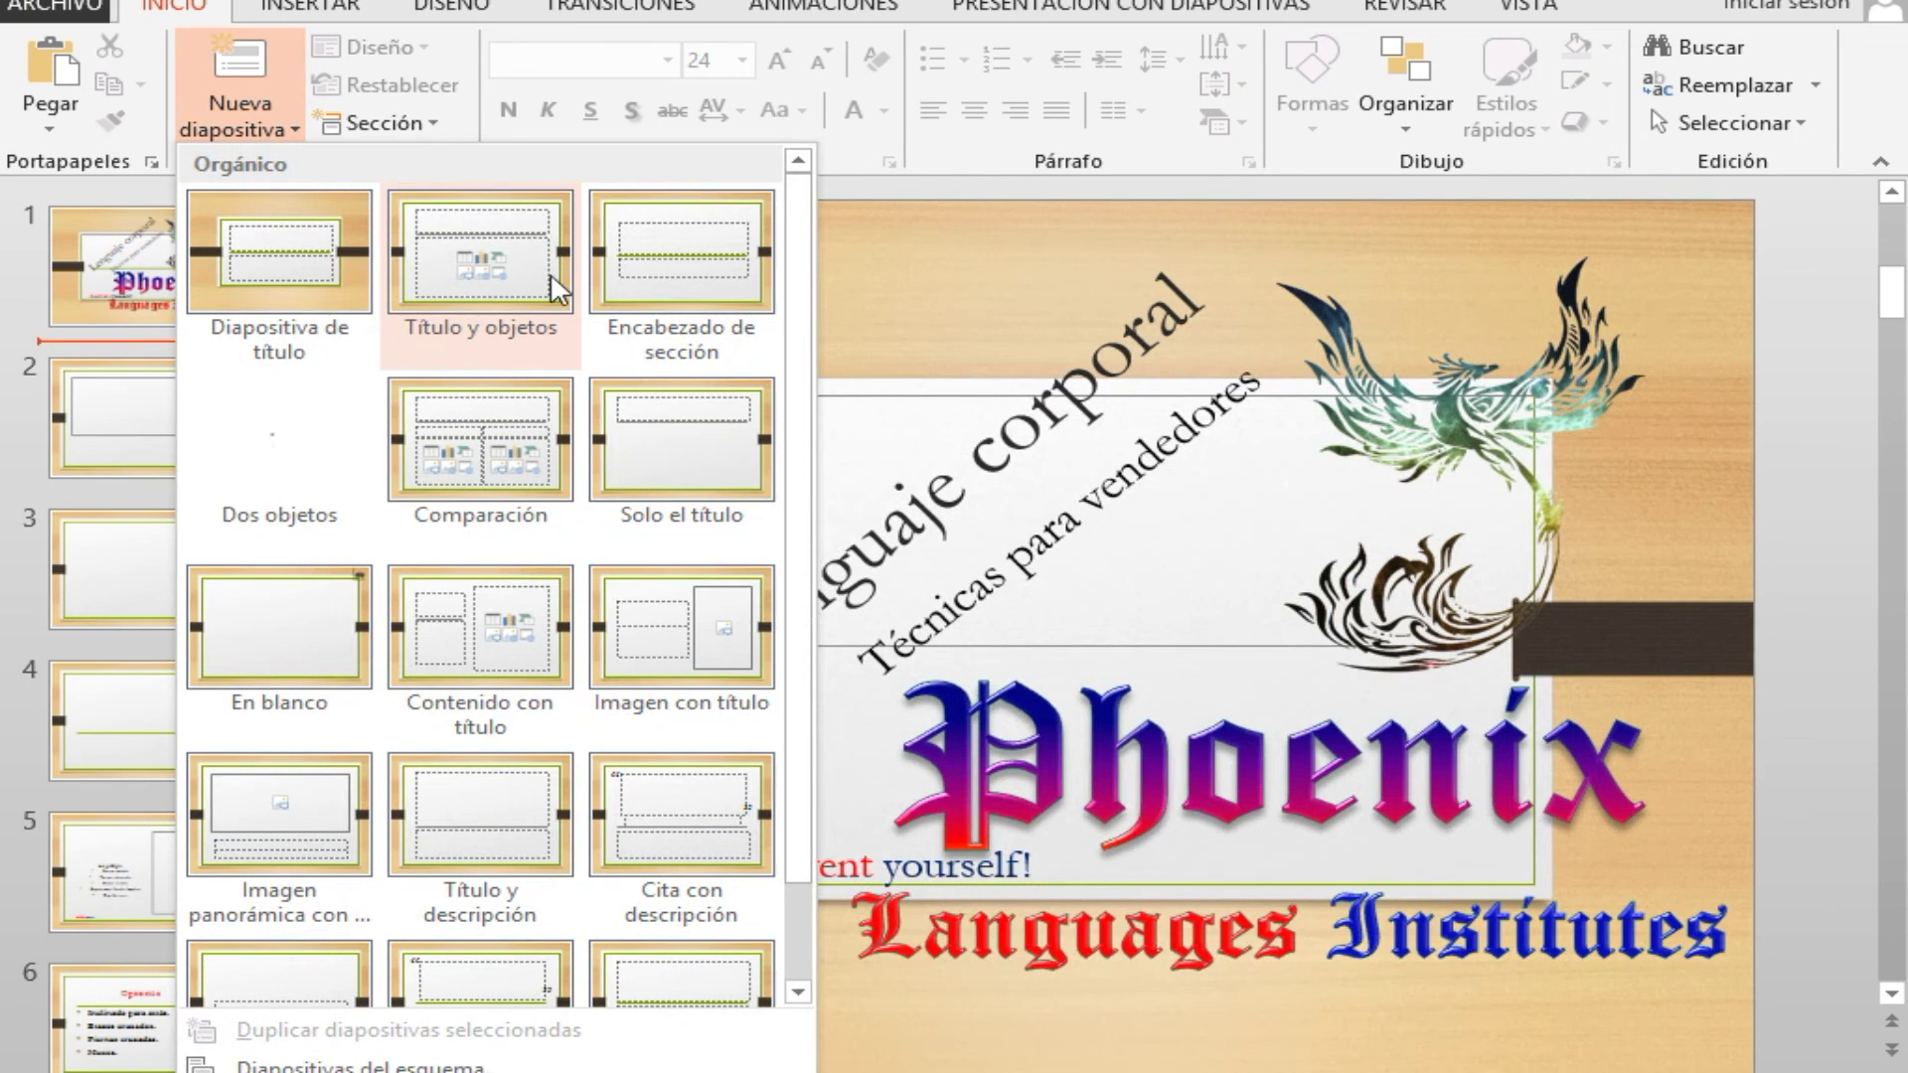
# - Insert a Título y objetos slide after the title slide as the new slide 2
pyautogui.click(505, 280)
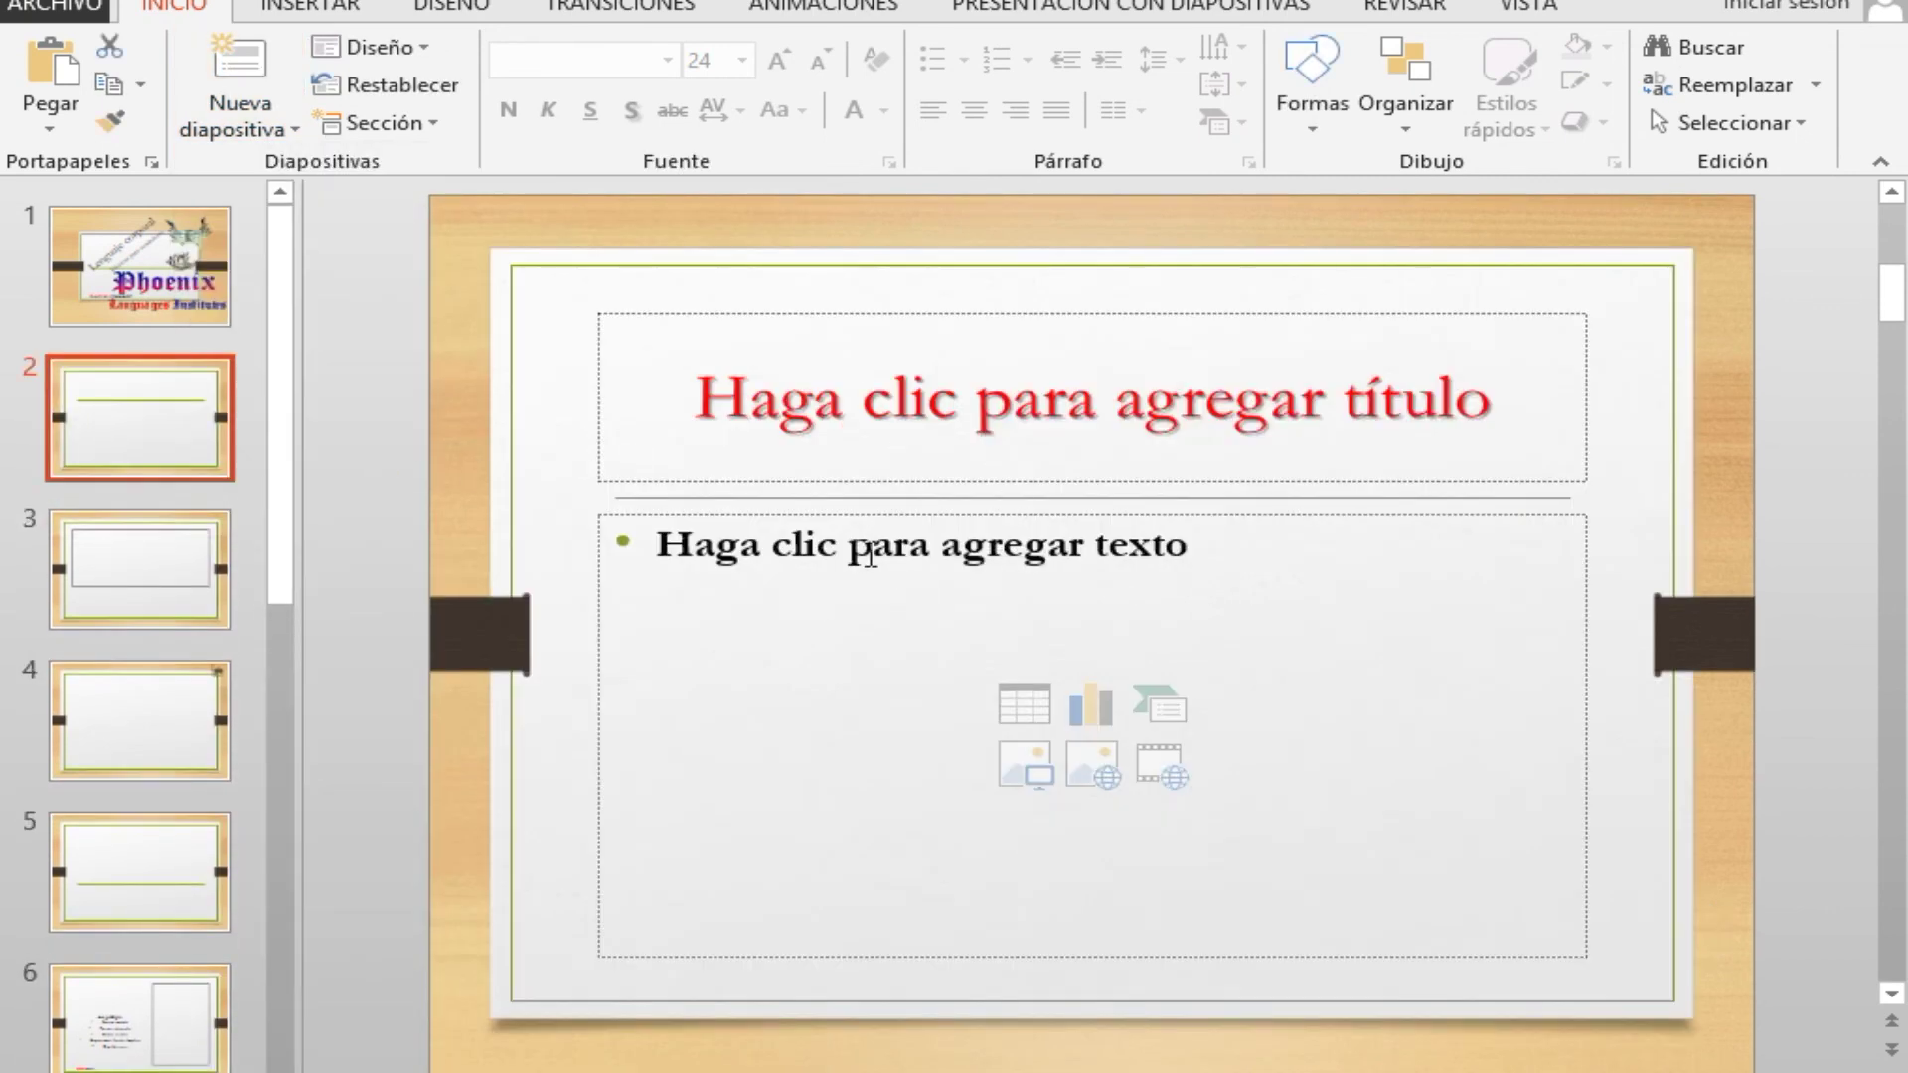
pyautogui.click(159, 607)
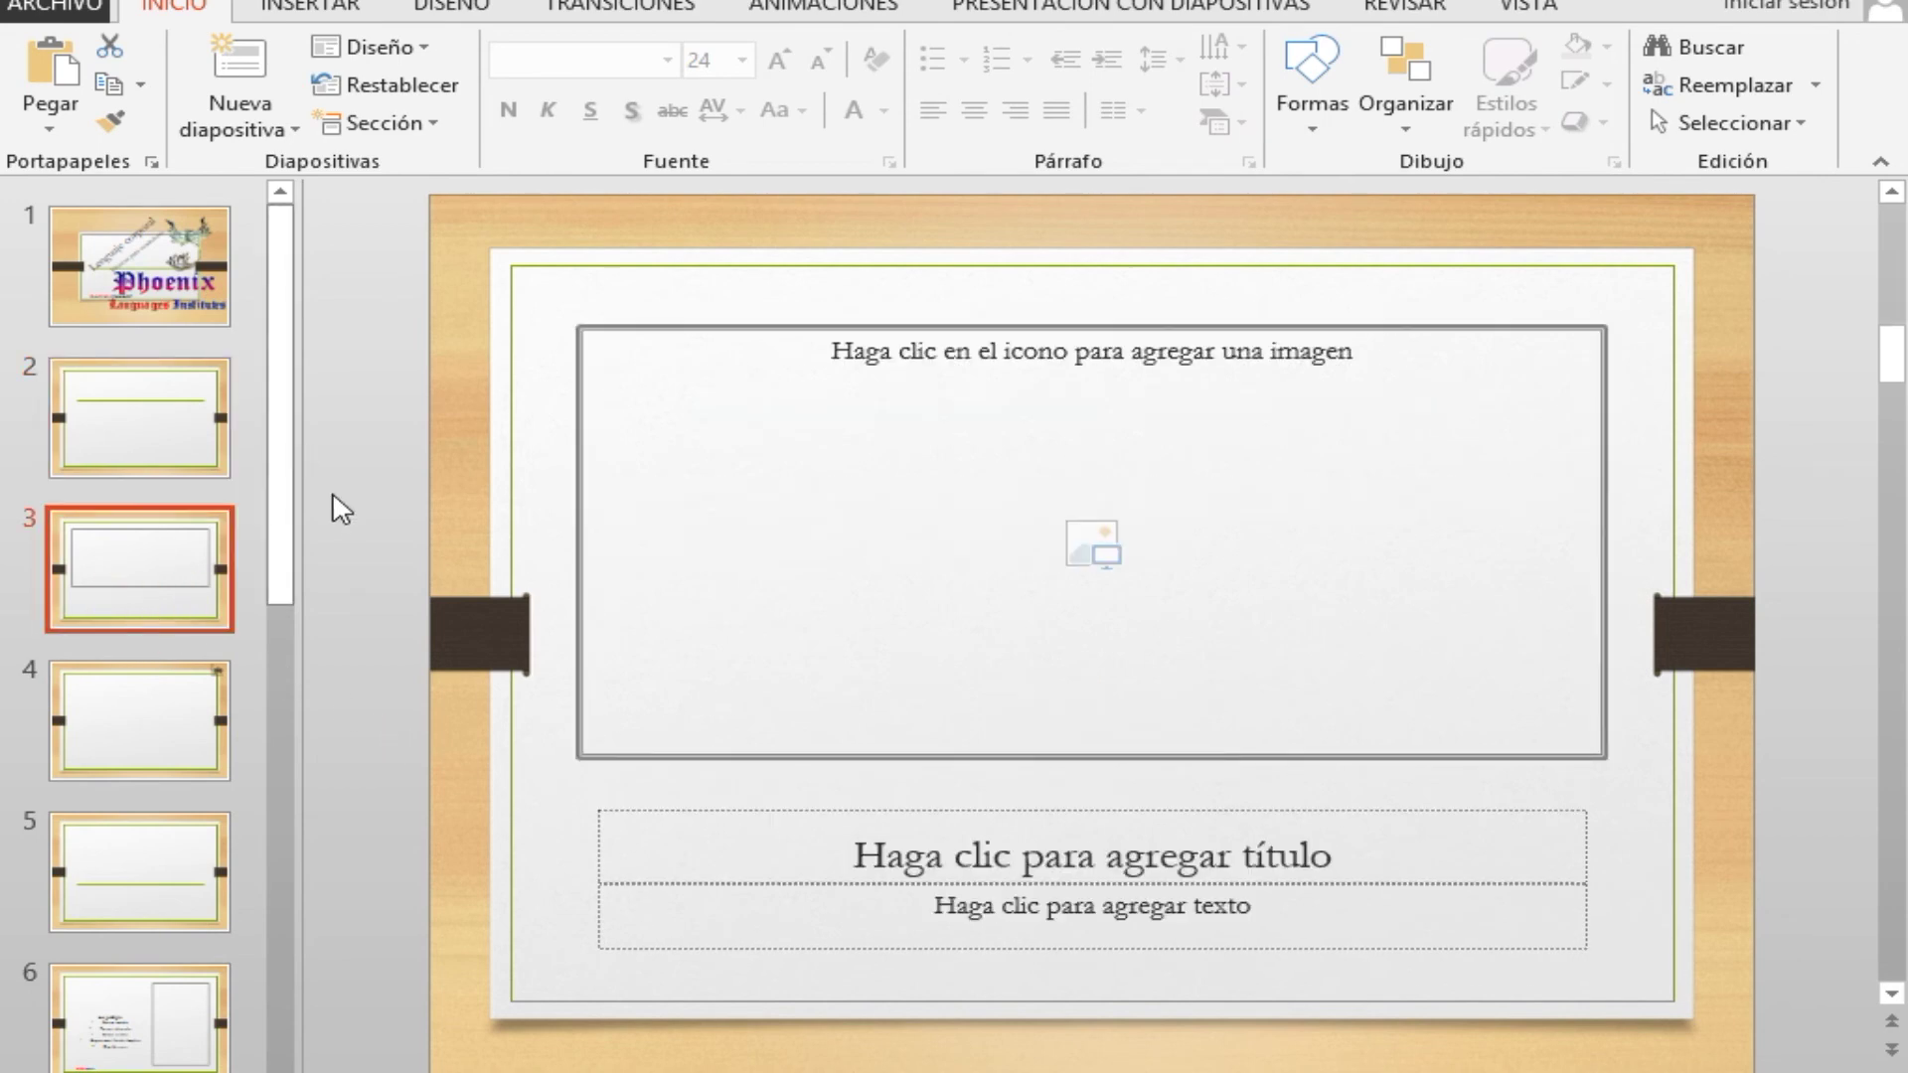
pyautogui.click(119, 434)
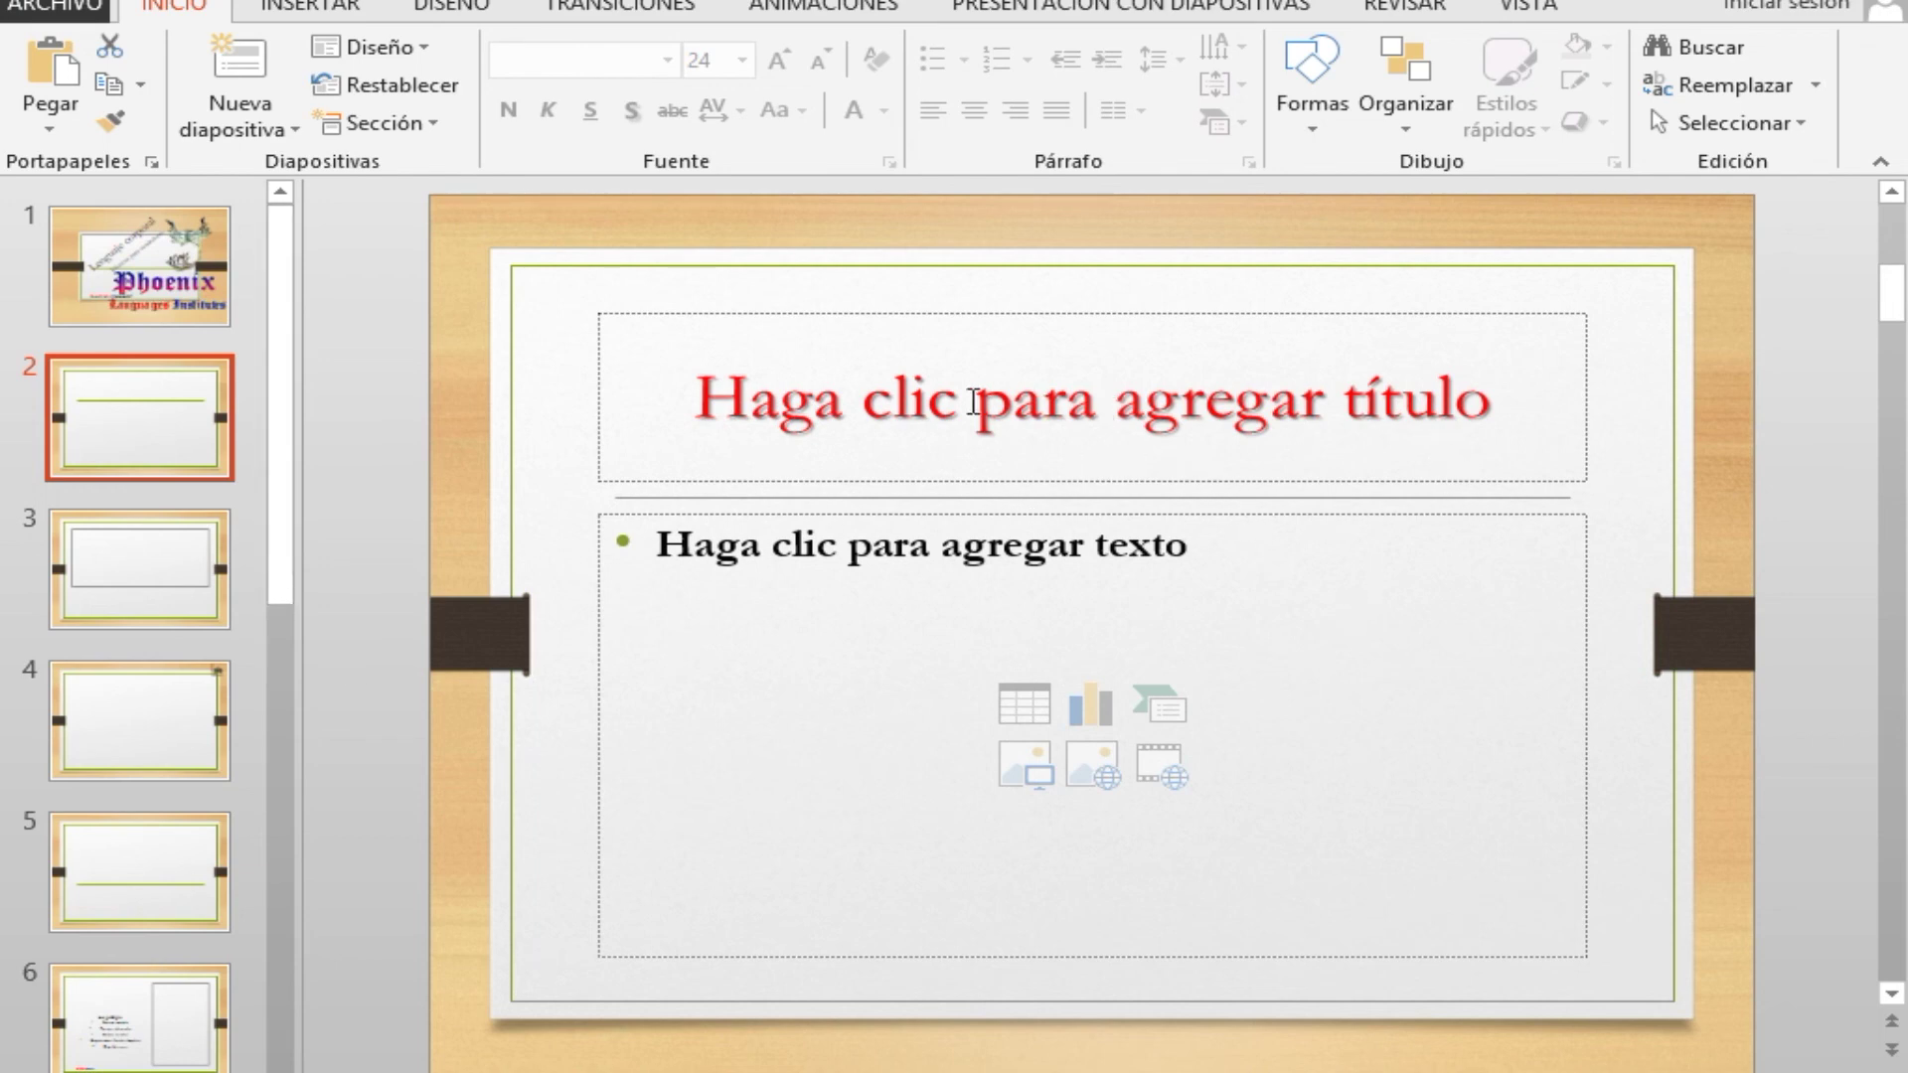
# - Enter the title '1er semestre' and the first bullet 'Cambios' on slide 2
pyautogui.click(1324, 433)
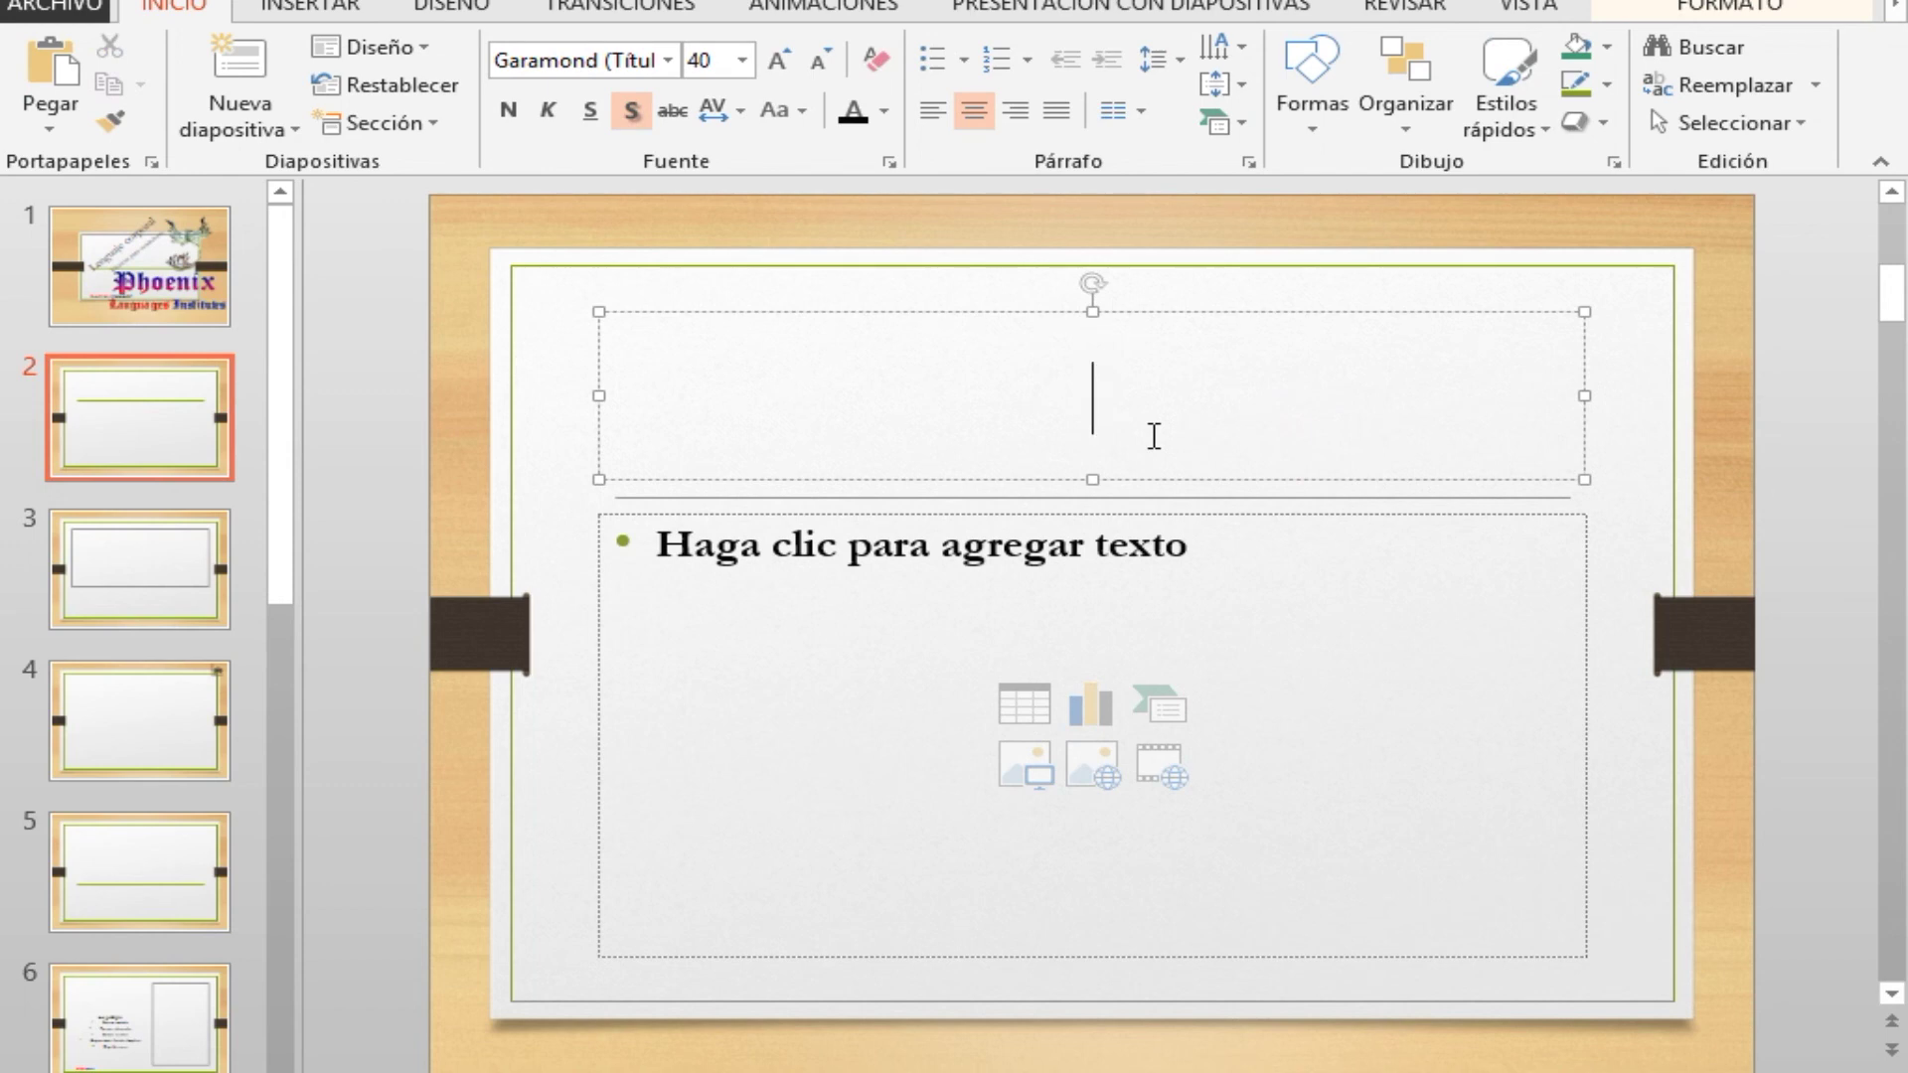
pyautogui.write('1er ')
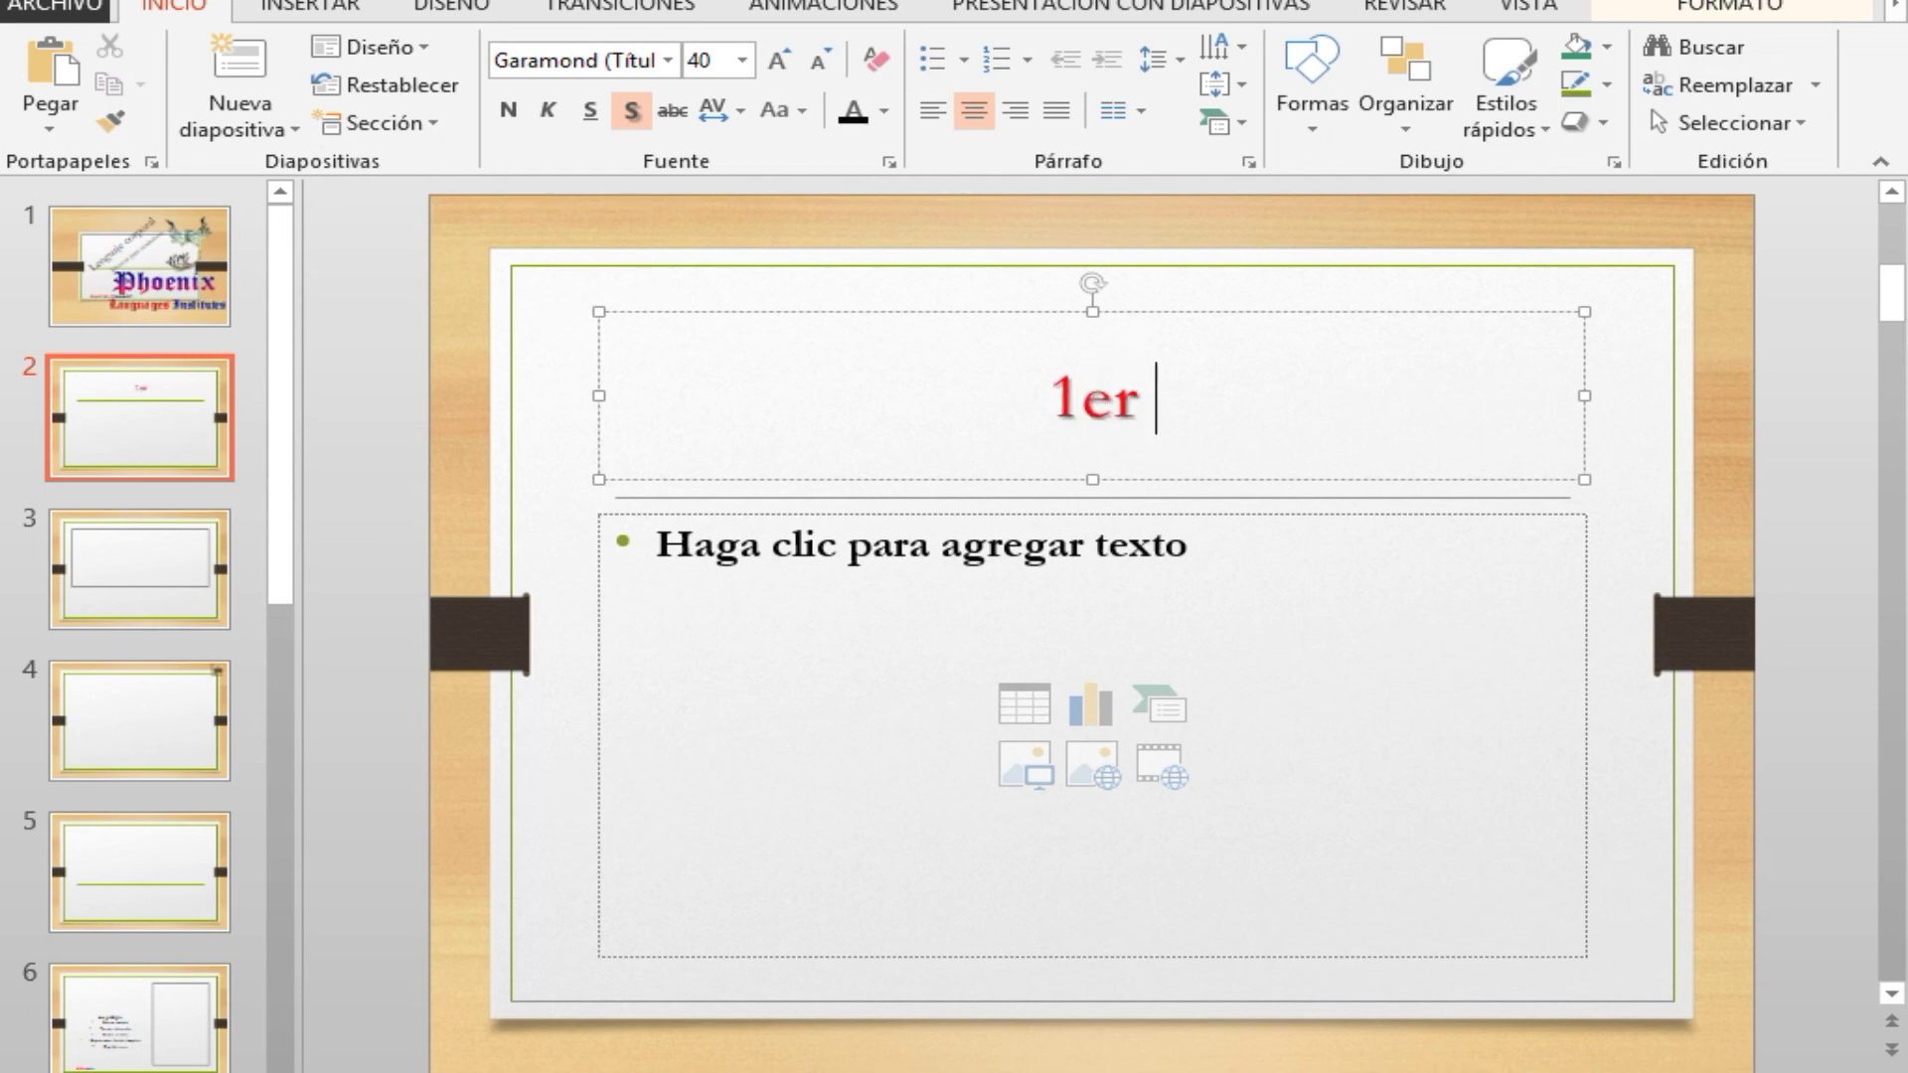
pyautogui.write('semestre')
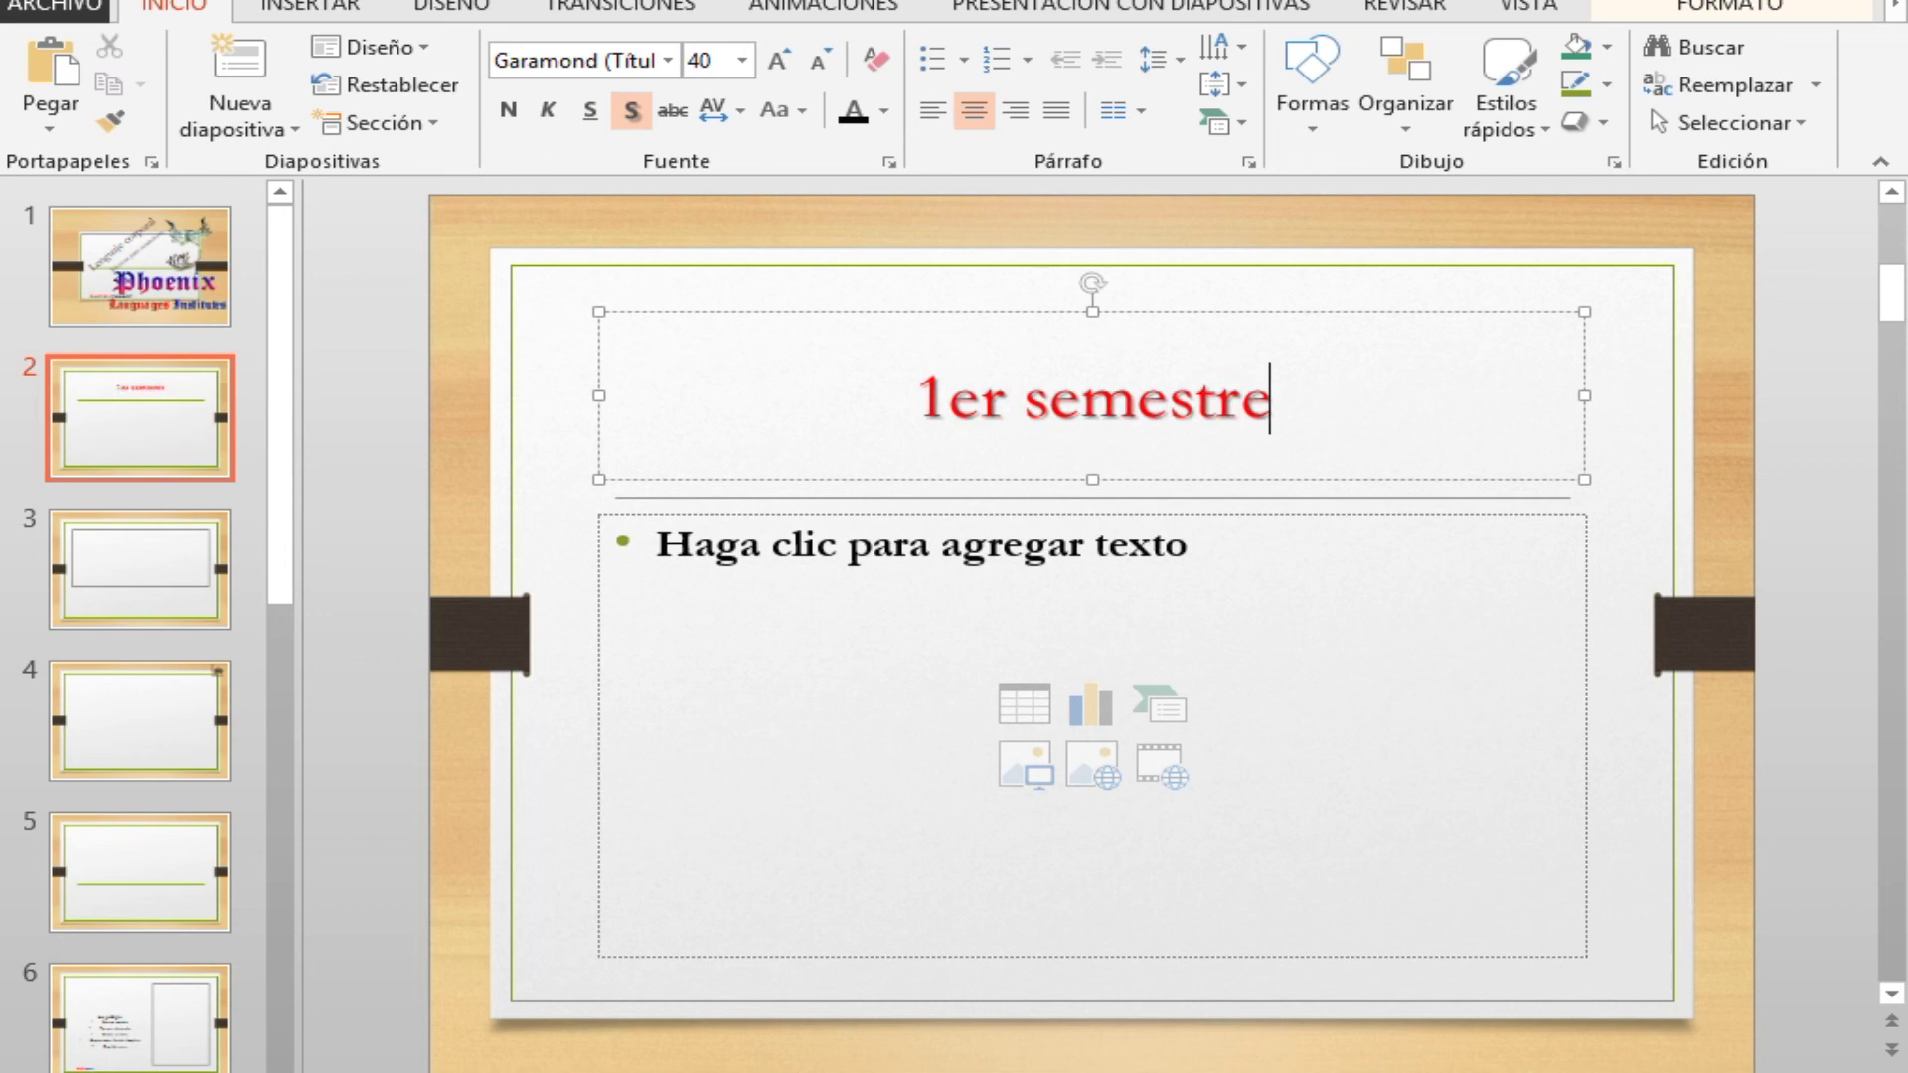
pyautogui.click(884, 581)
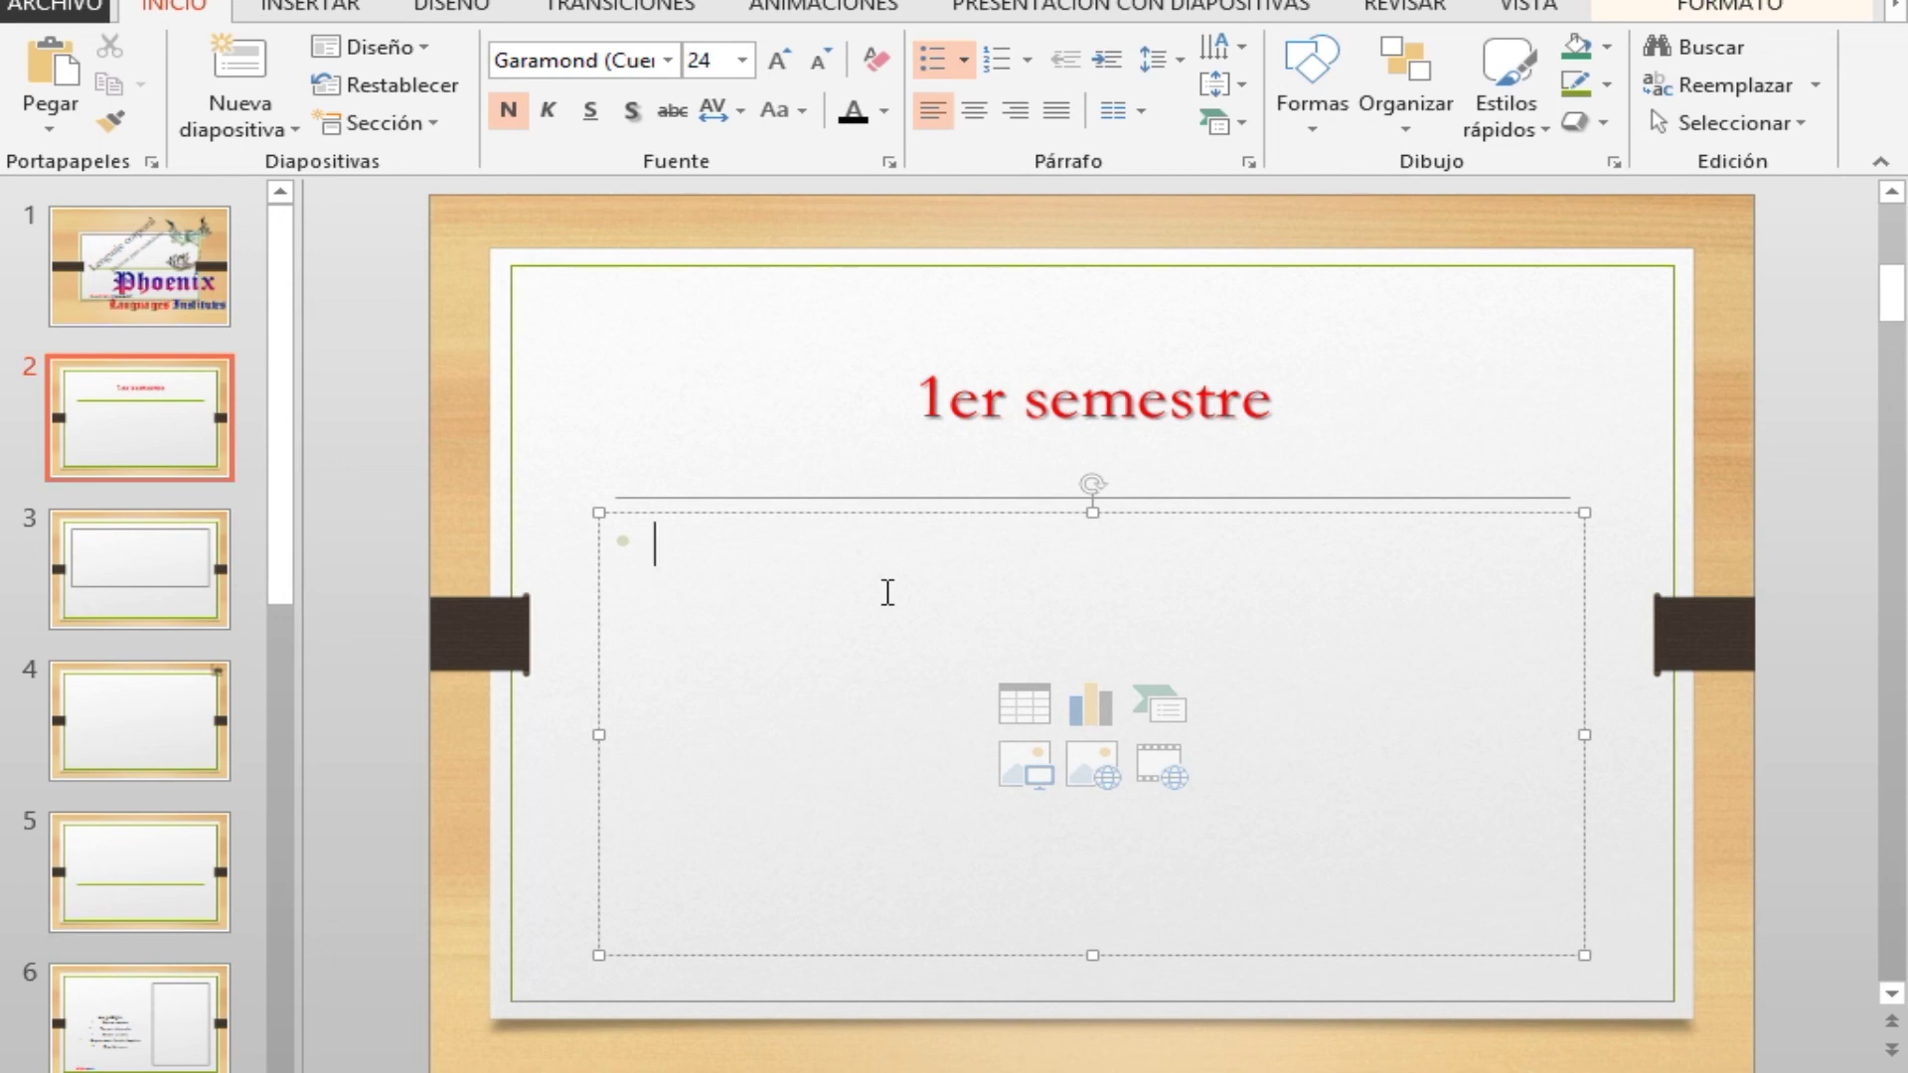
pyautogui.write('Cambios')
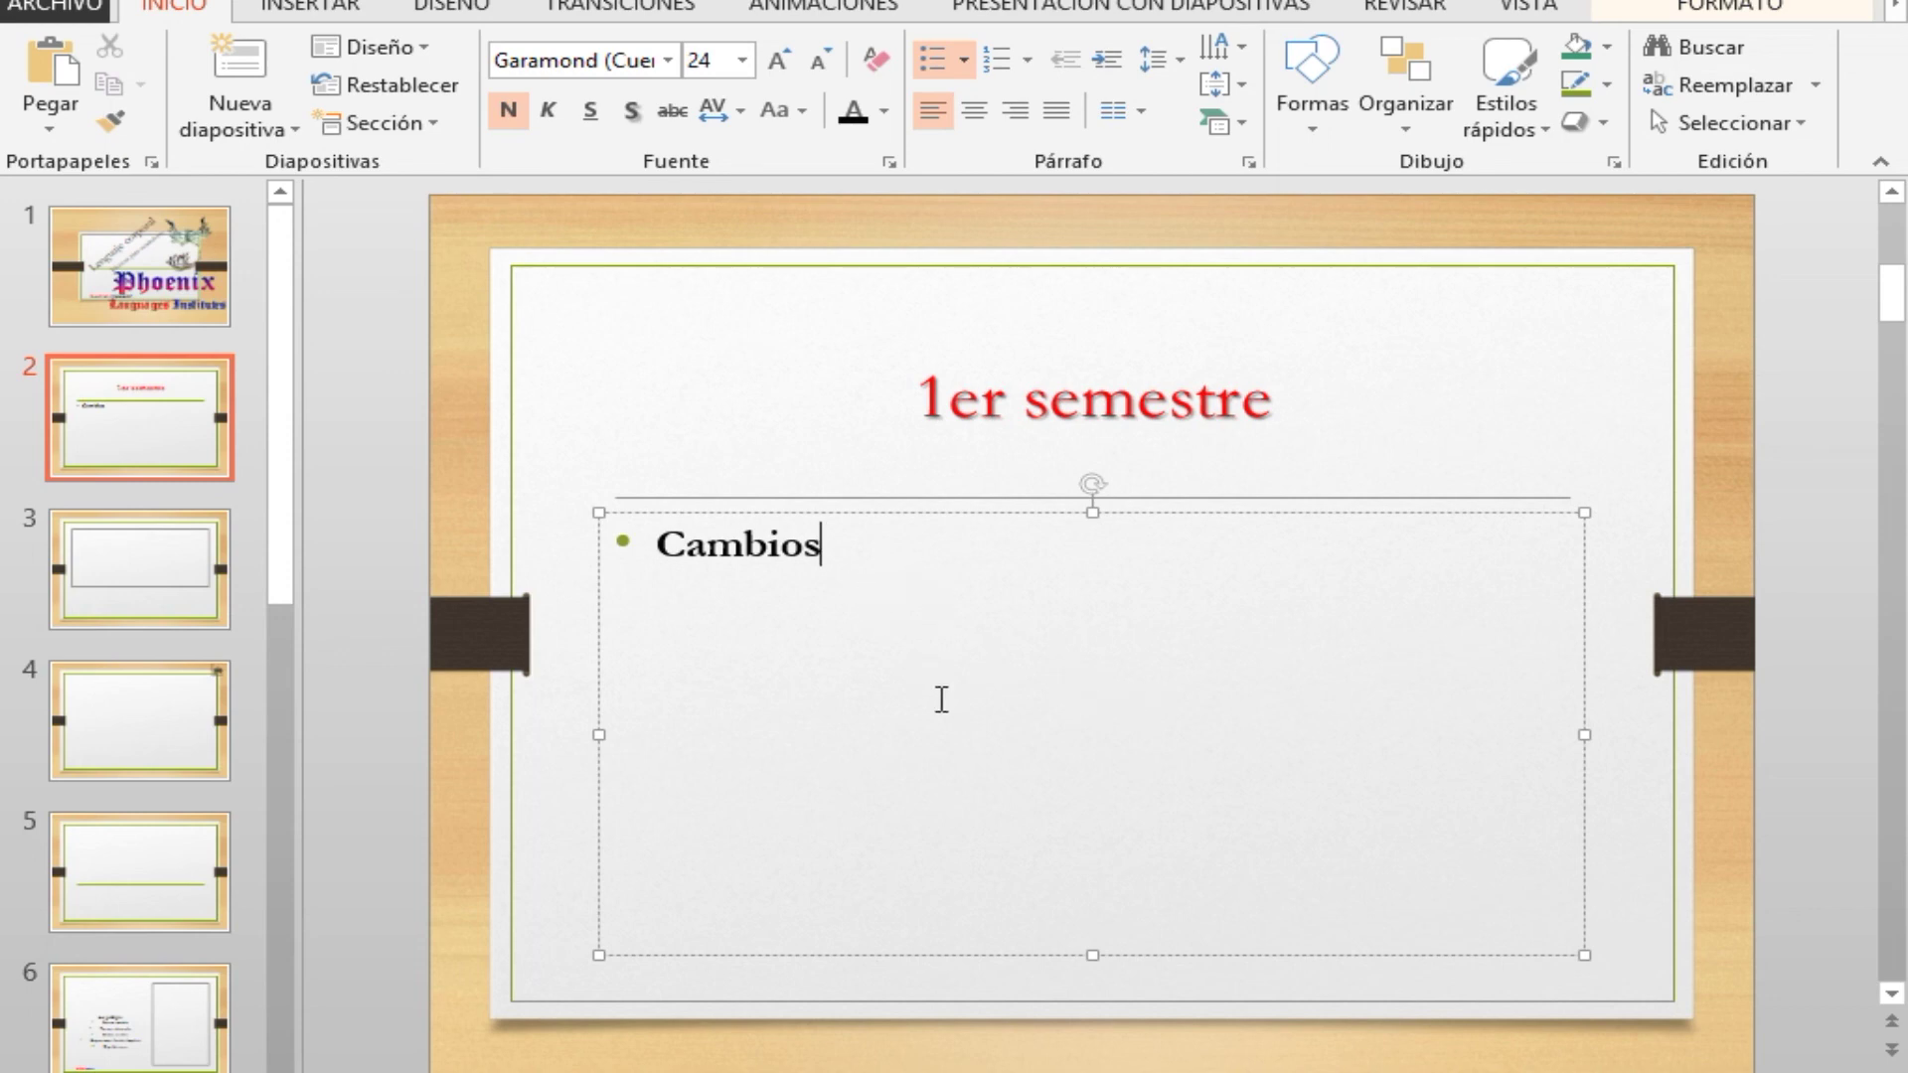
pyautogui.click(535, 810)
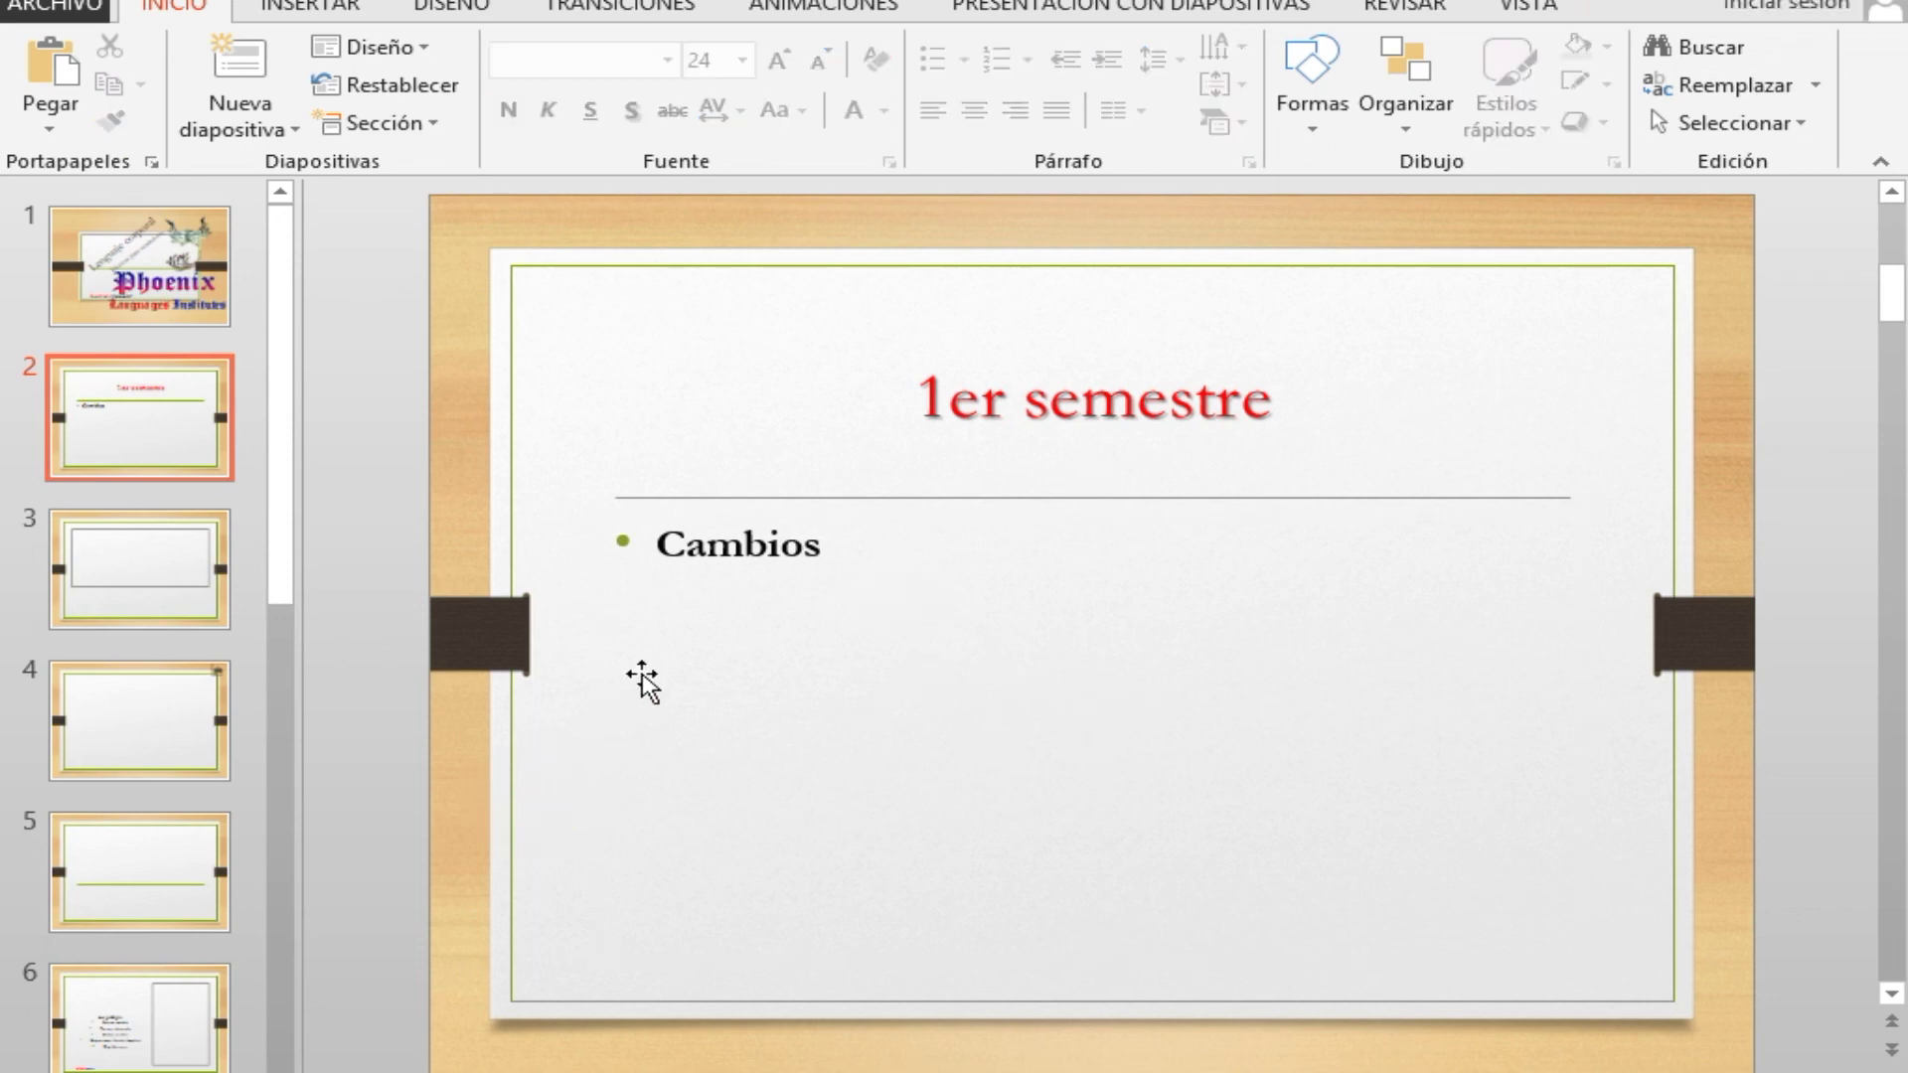